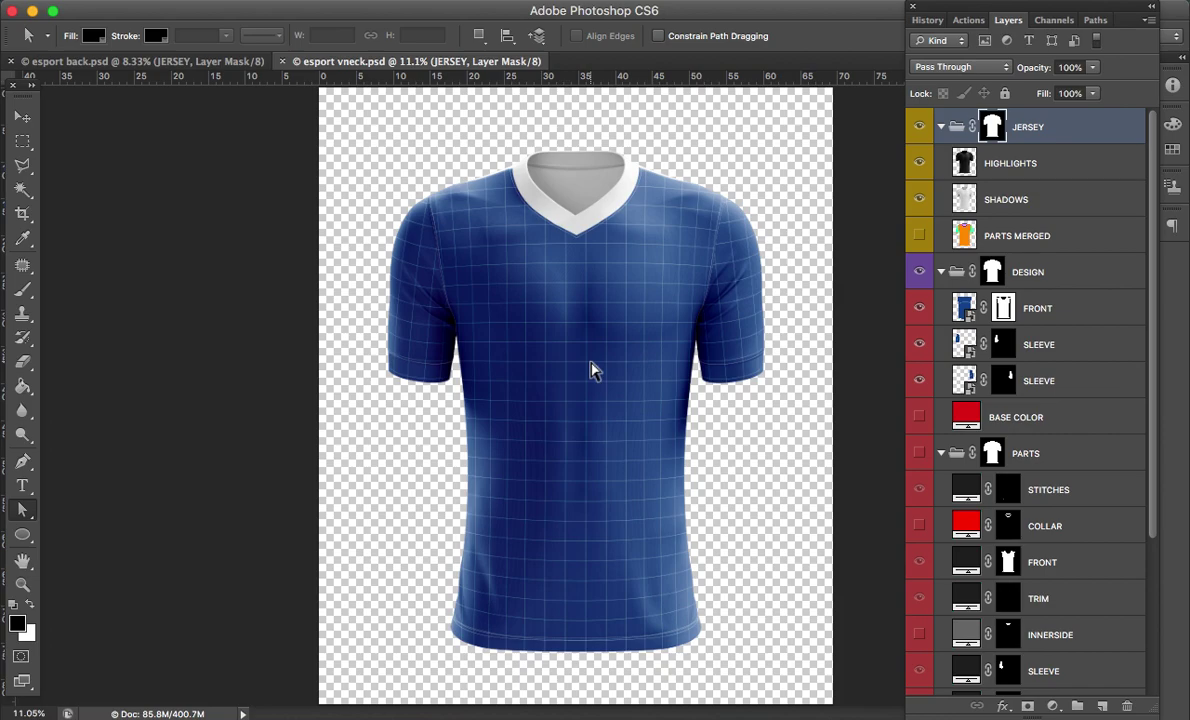
# Step: Zoom in on esport back.psd, return to esport vneck.psd, then switch to Illustrator
pyautogui.click(245, 61)
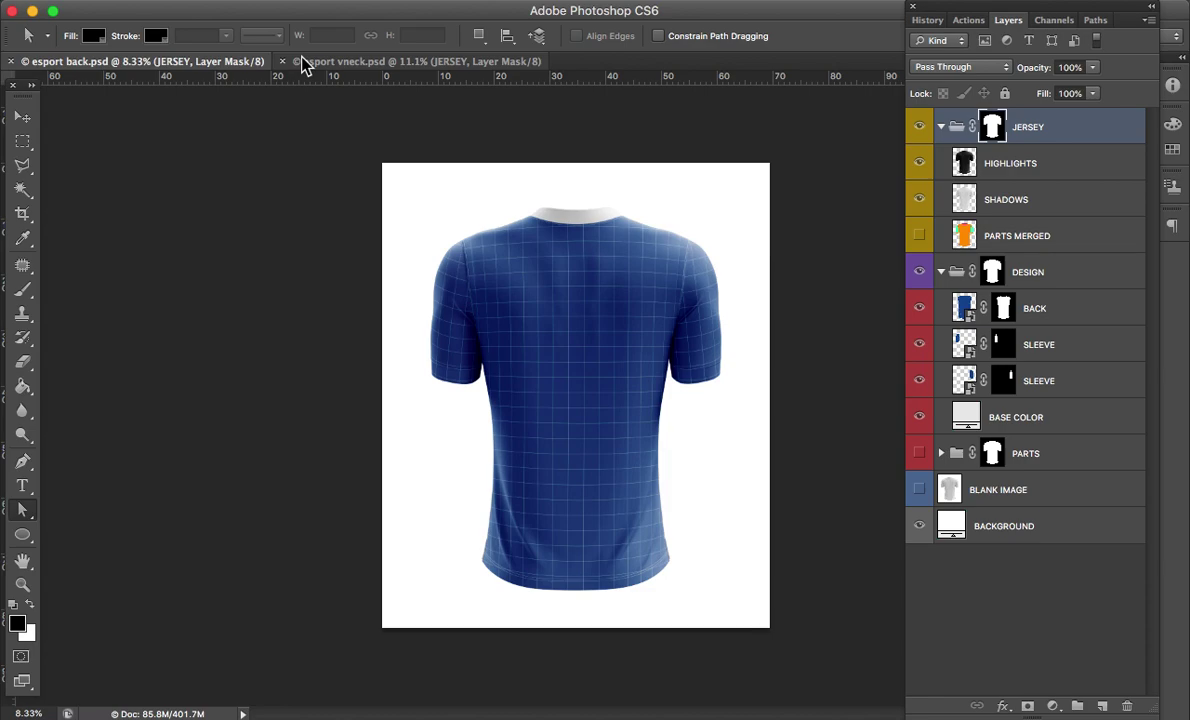
pyautogui.press('super+plus')
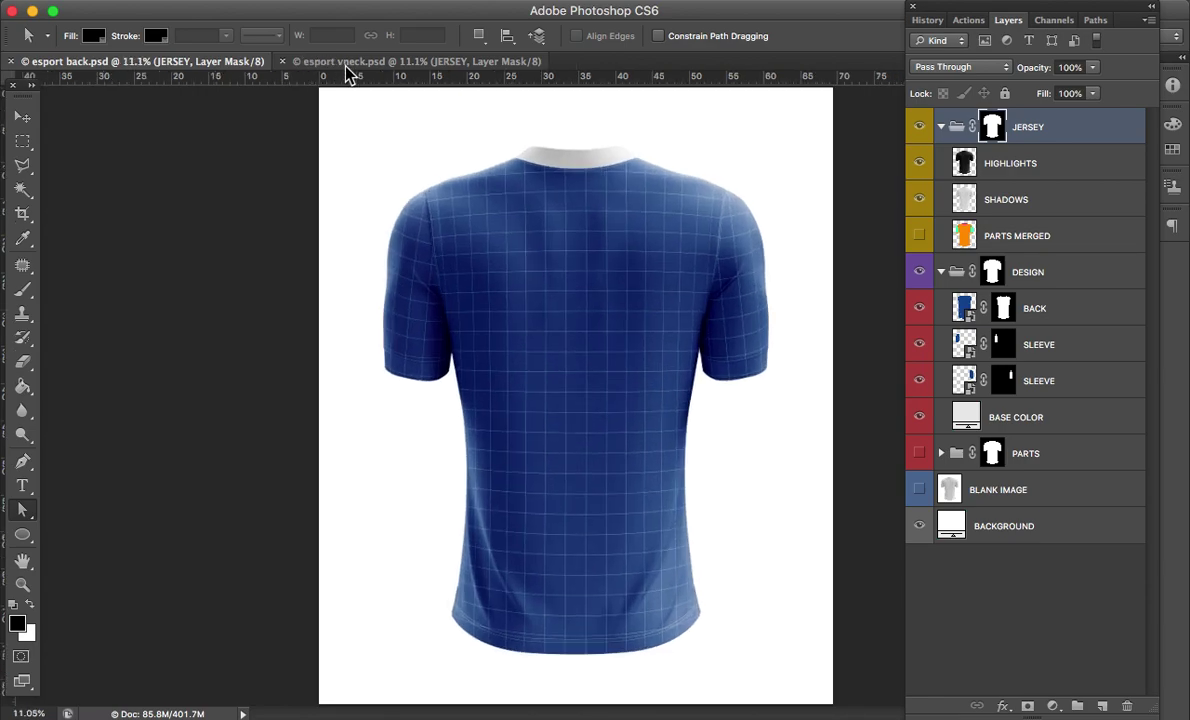
pyautogui.click(347, 64)
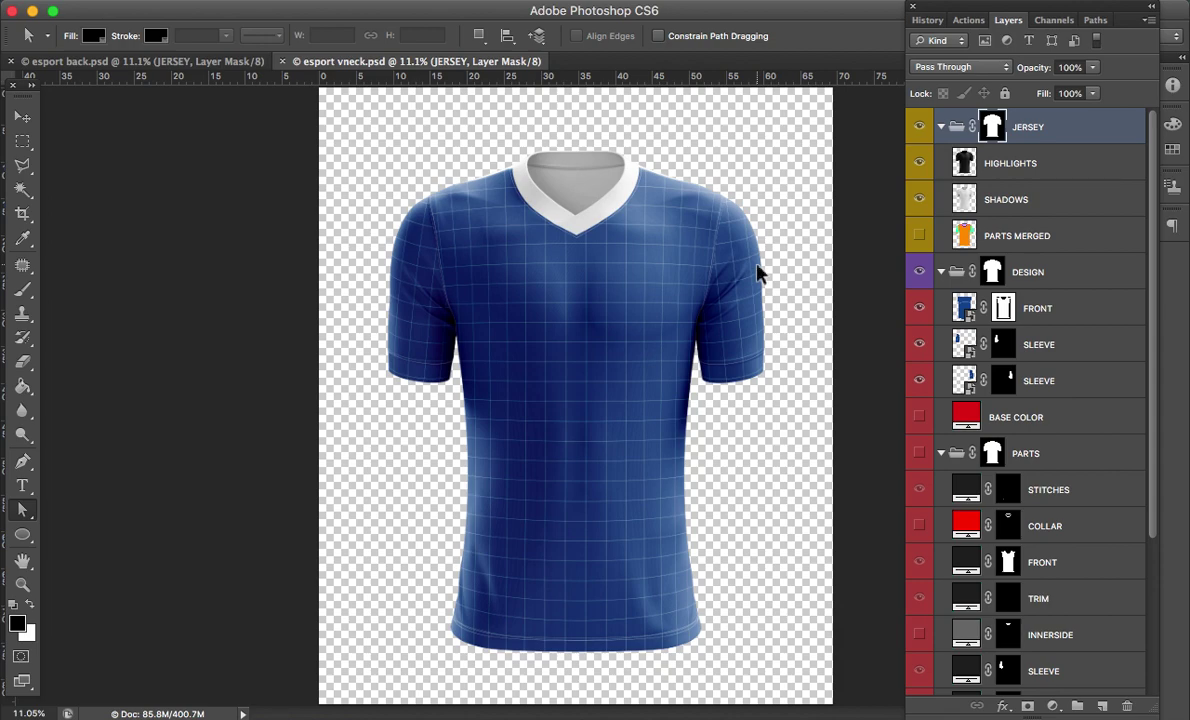
pyautogui.press('super+Tab')
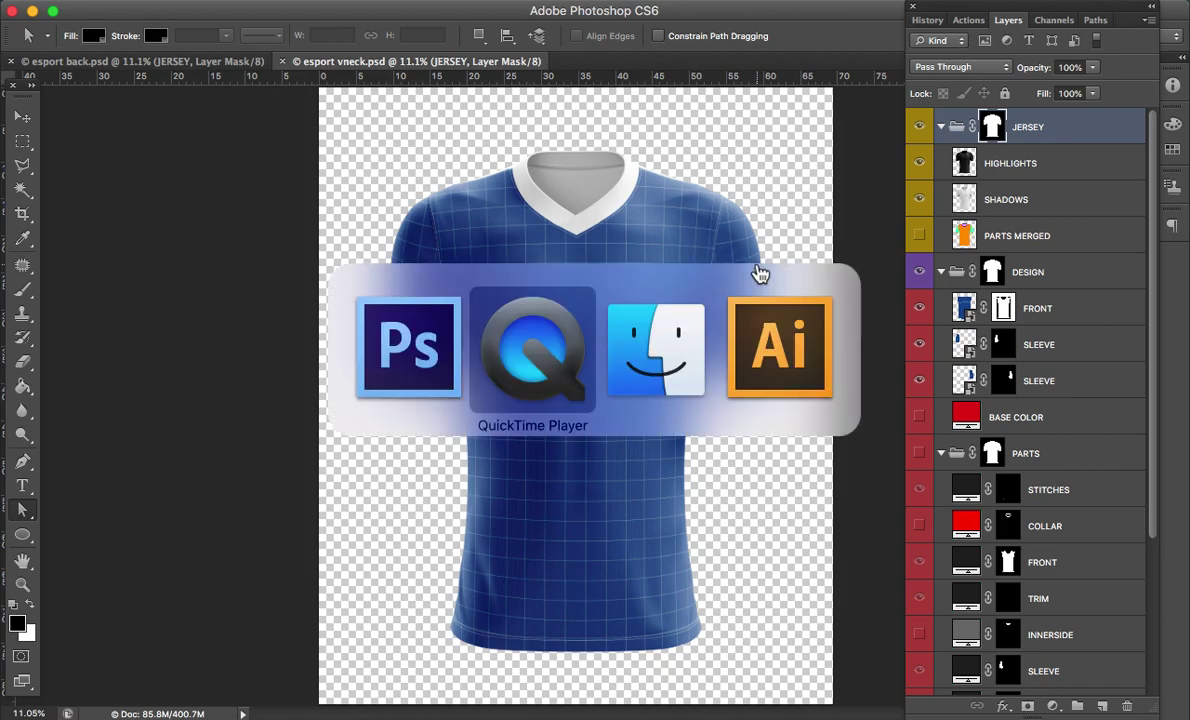
pyautogui.press('super+Tab')
pyautogui.press('super+Tab')
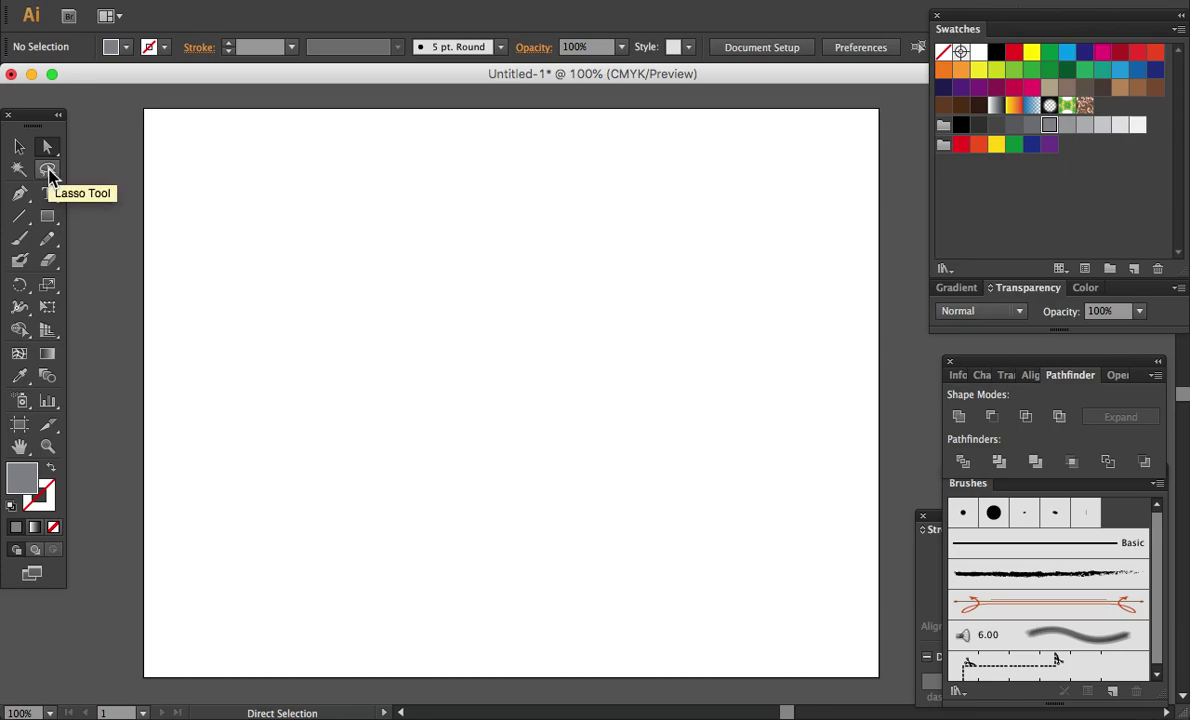
# Step: Draw a long grey stripe and repeat copies to stack five evenly spaced stripes
pyautogui.click(47, 216)
pyautogui.moveTo(411, 265); pyautogui.dragTo(640, 295)
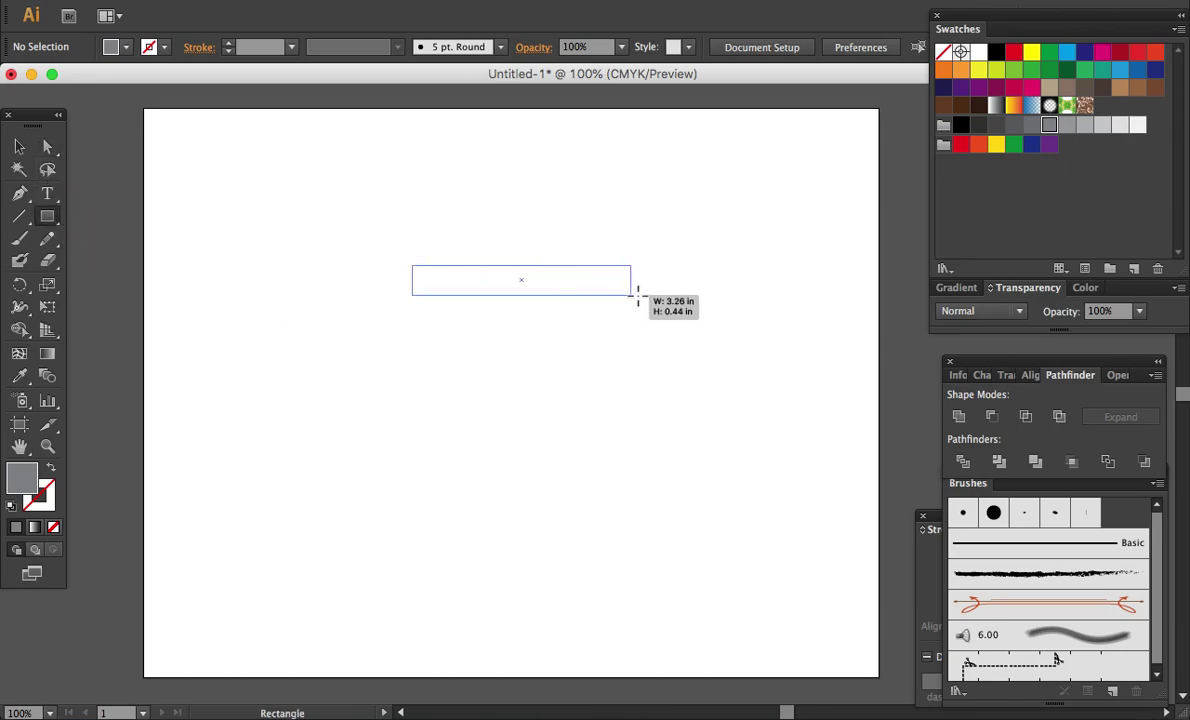
pyautogui.press('a')
pyautogui.moveTo(600, 290); pyautogui.dragTo(600, 337)
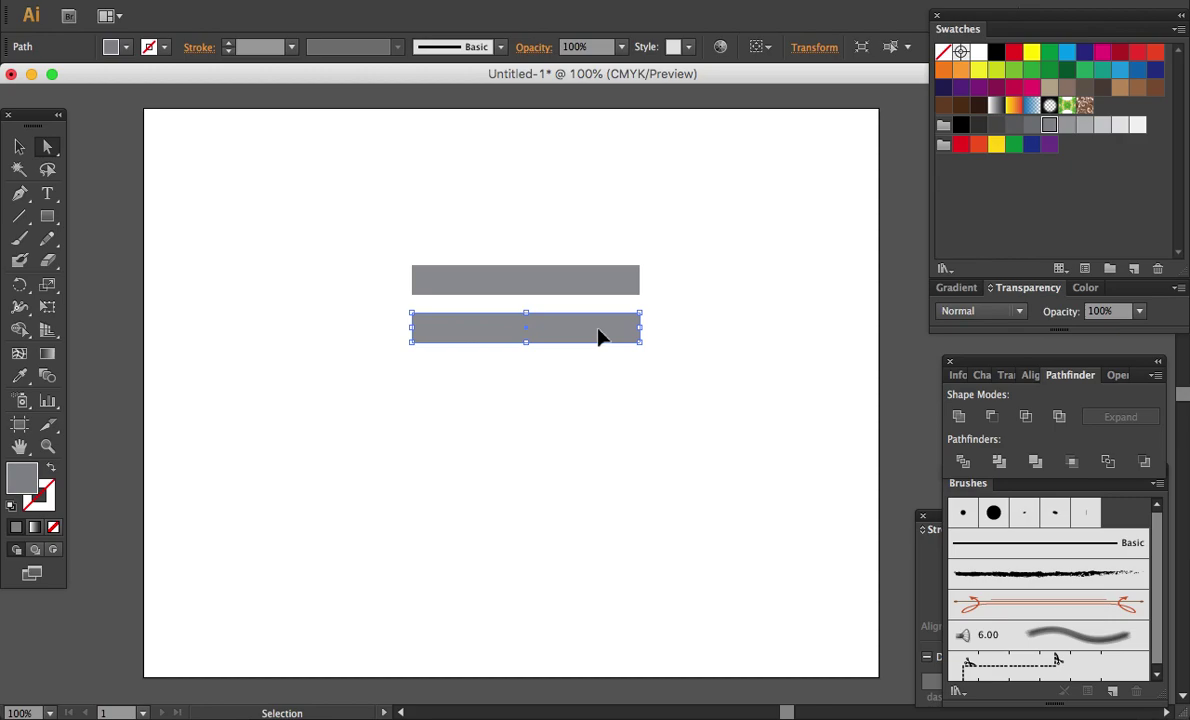
pyautogui.hotkey('ctrl', 'd')
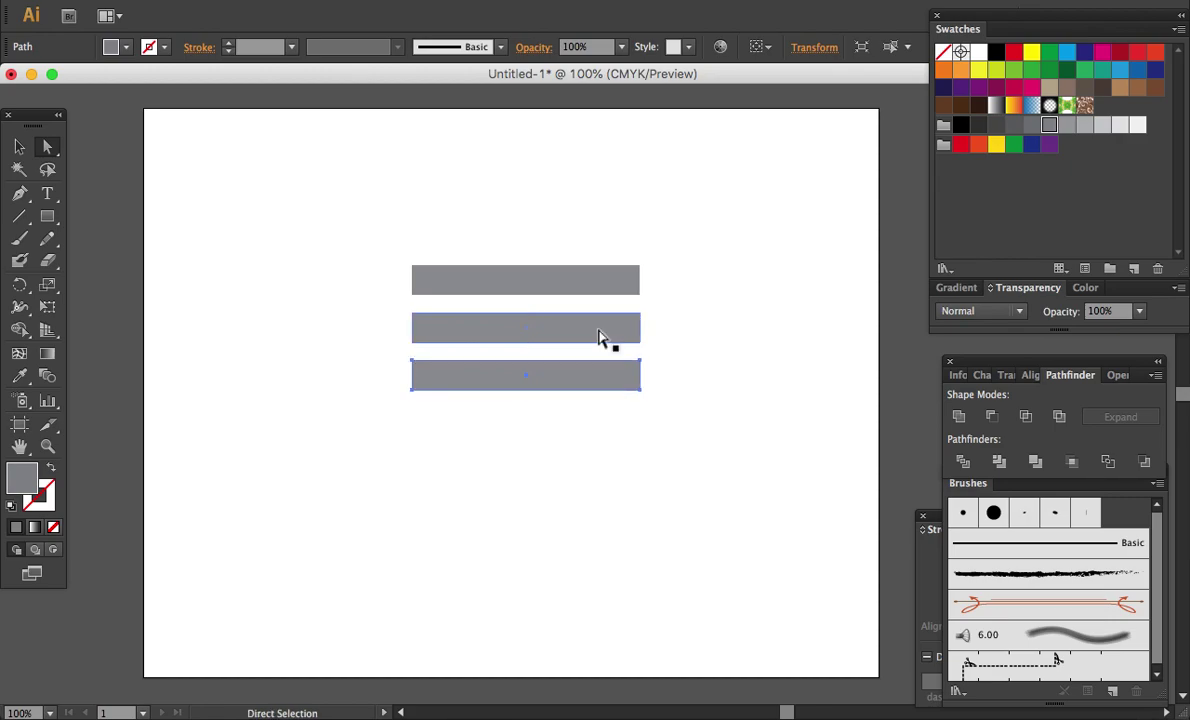
pyautogui.press('ctrl')
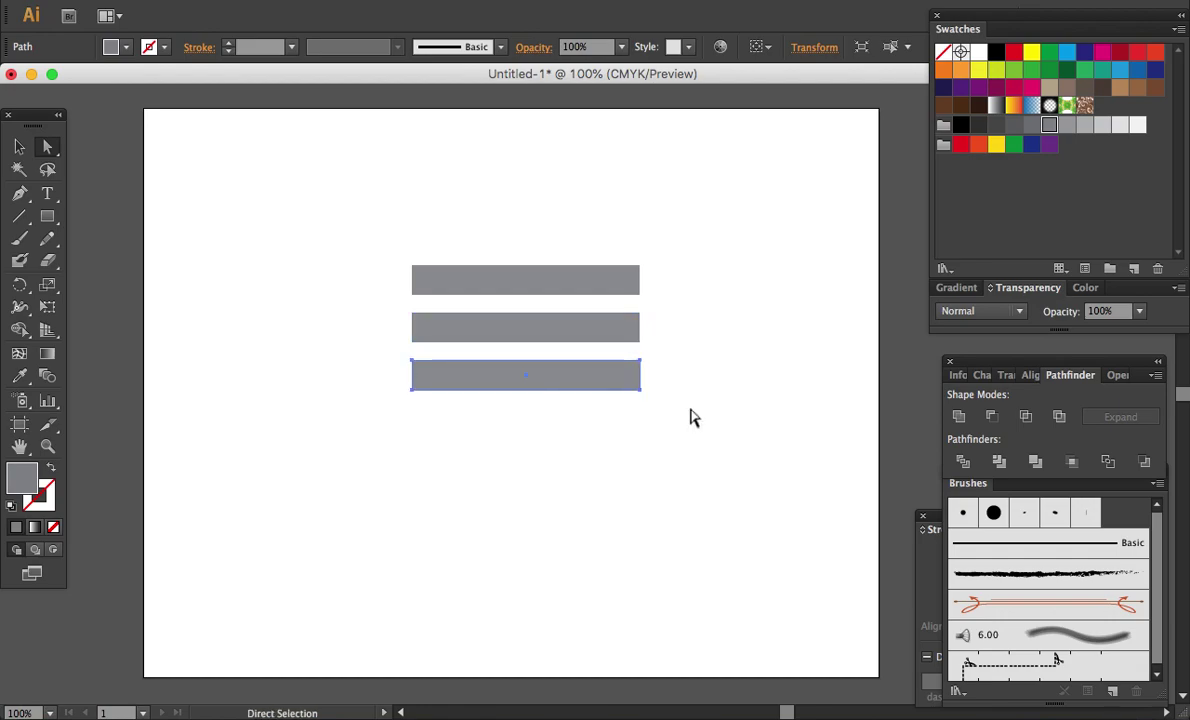
pyautogui.hotkey('ctrl', 'd')
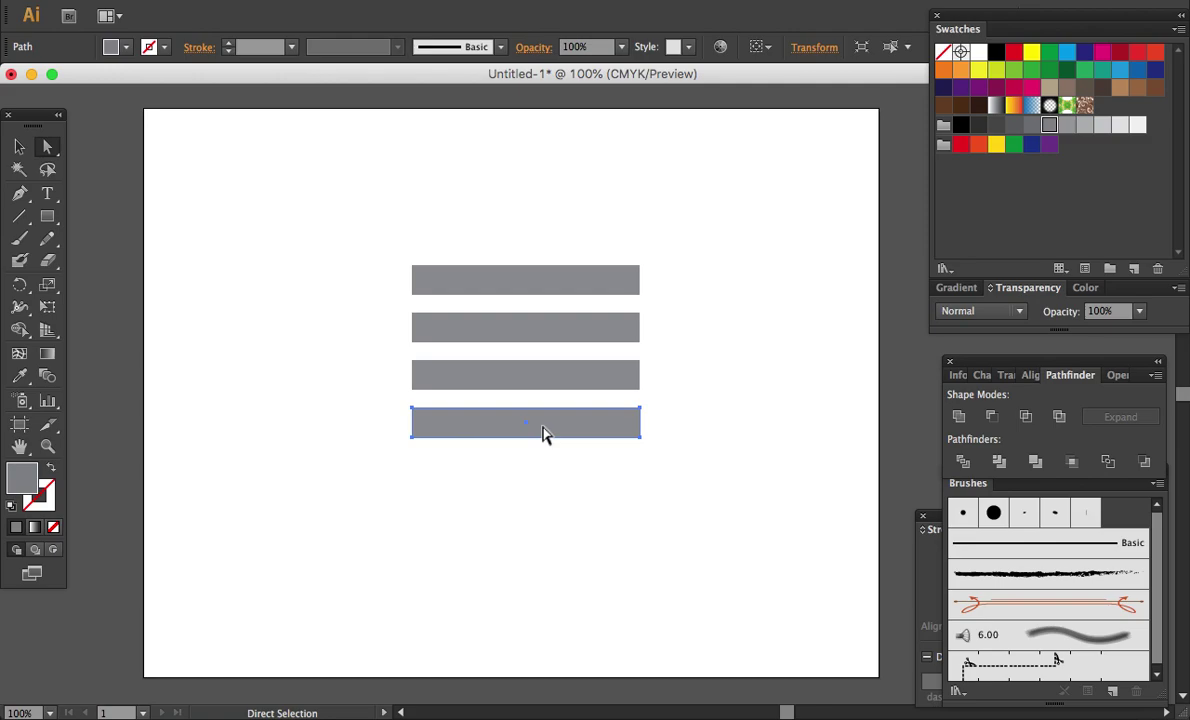
pyautogui.hotkey('ctrl', 'd')
# Step: Halve the bottom stripe's thickness and copy it down to make three thin stripes
pyautogui.press('v')
pyautogui.moveTo(529, 485)
pyautogui.mouseDown()
pyautogui.moveTo(530, 468)
pyautogui.moveTo(540, 495)
pyautogui.mouseUp()
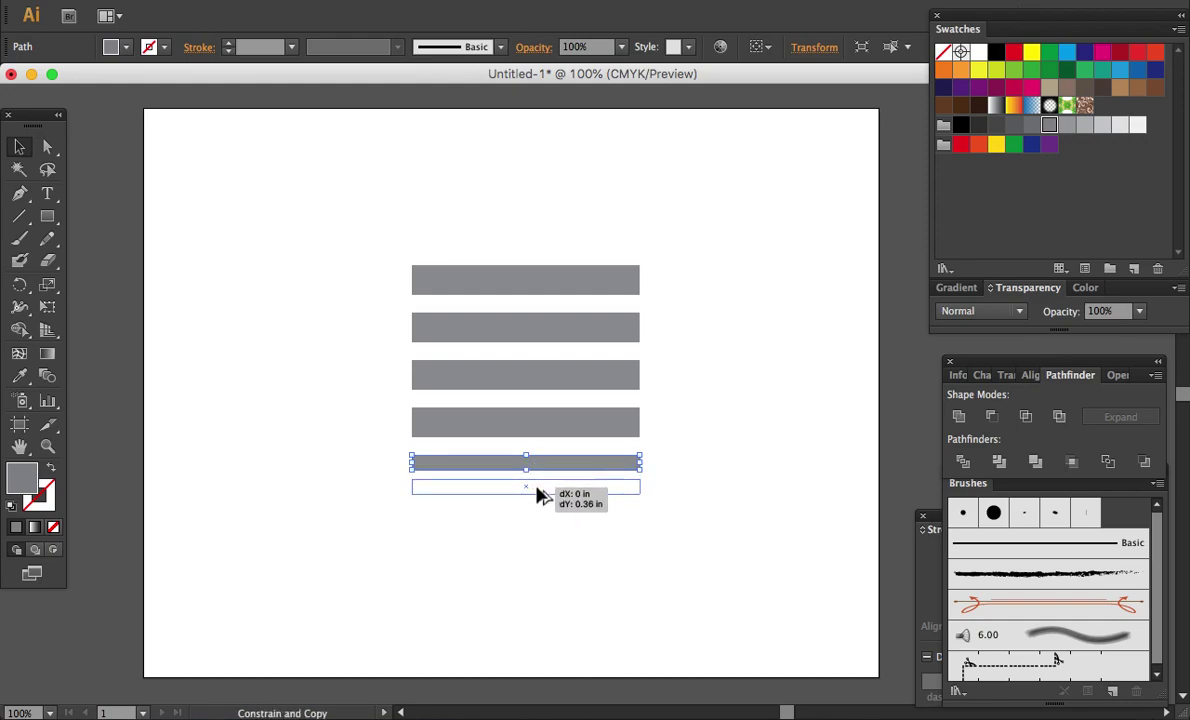
pyautogui.moveTo(538, 496); pyautogui.dragTo(537, 496)
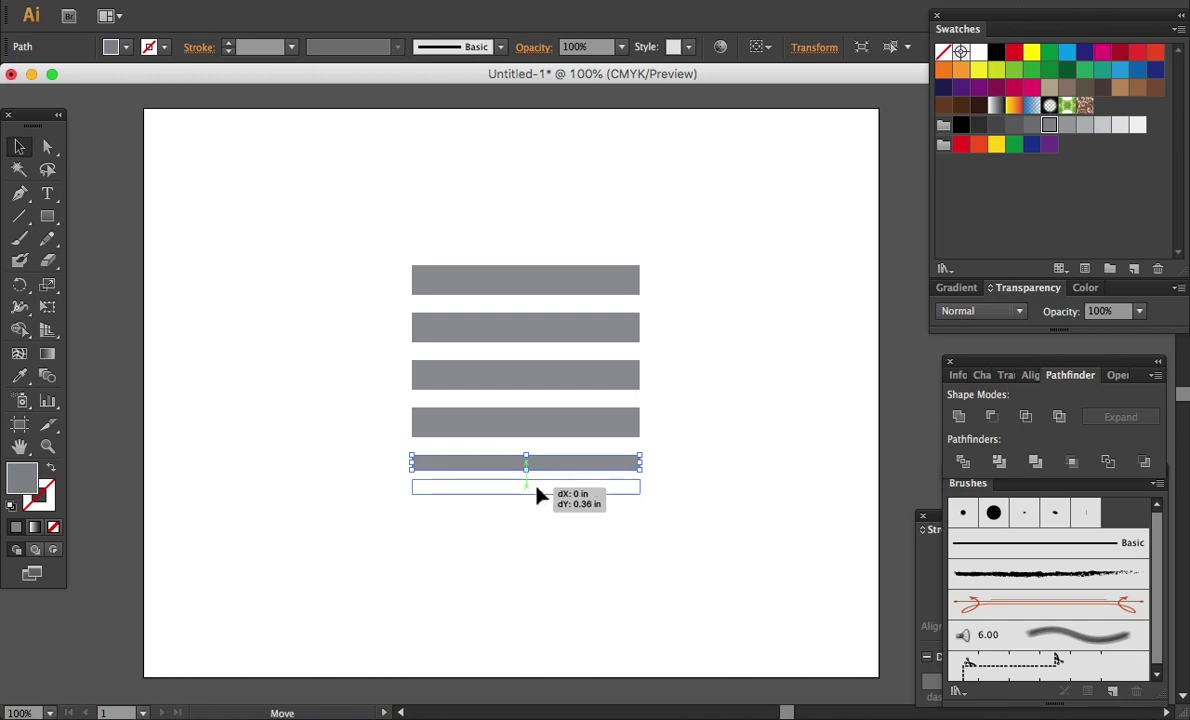
pyautogui.press('alt')
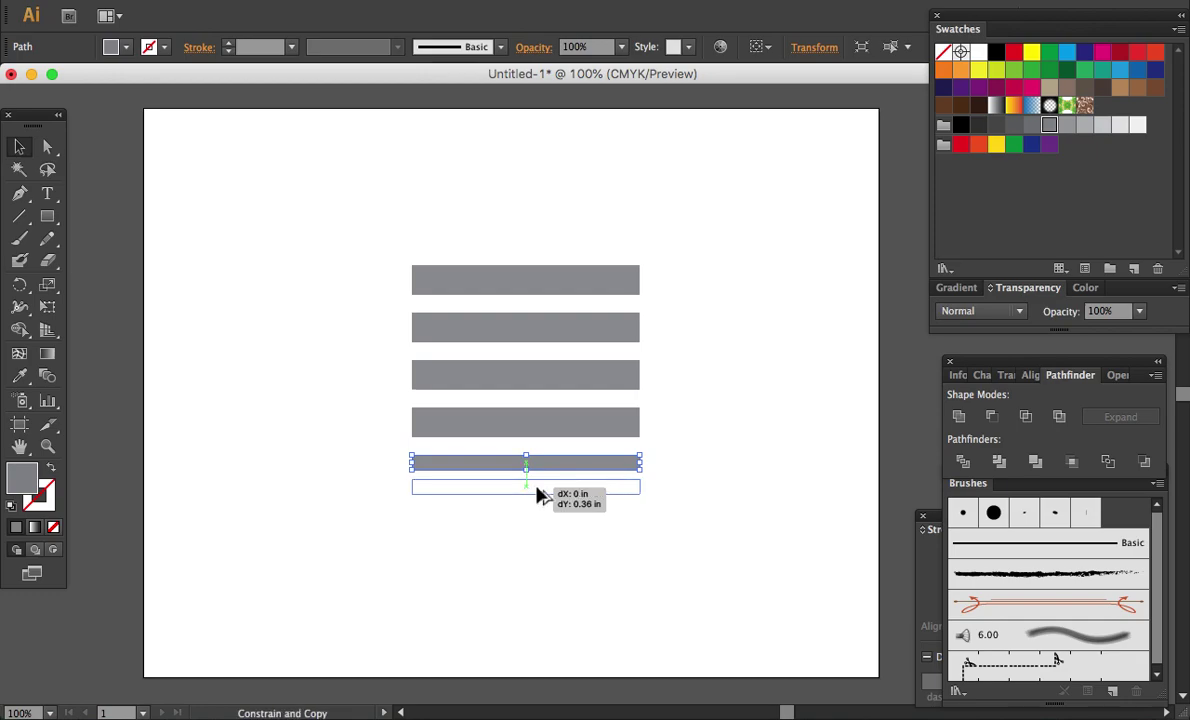
pyautogui.moveTo(537, 496); pyautogui.dragTo(537, 492)
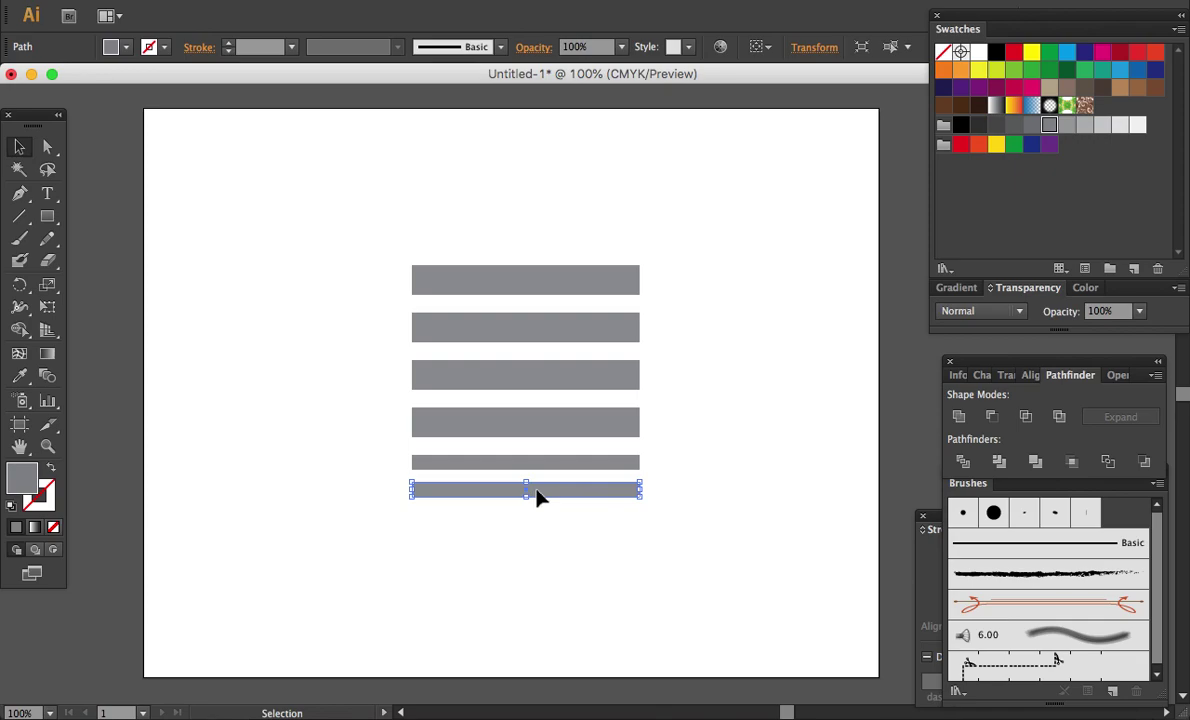
pyautogui.press('super+d')
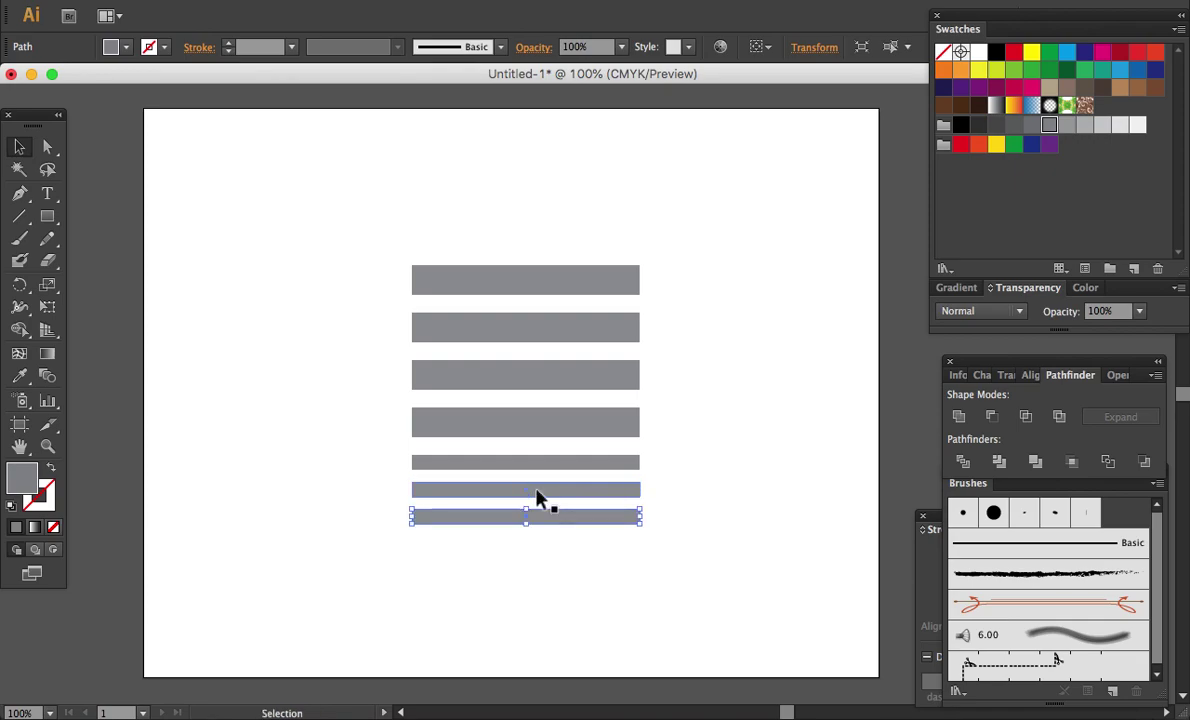
pyautogui.press('a')
pyautogui.click(720, 491)
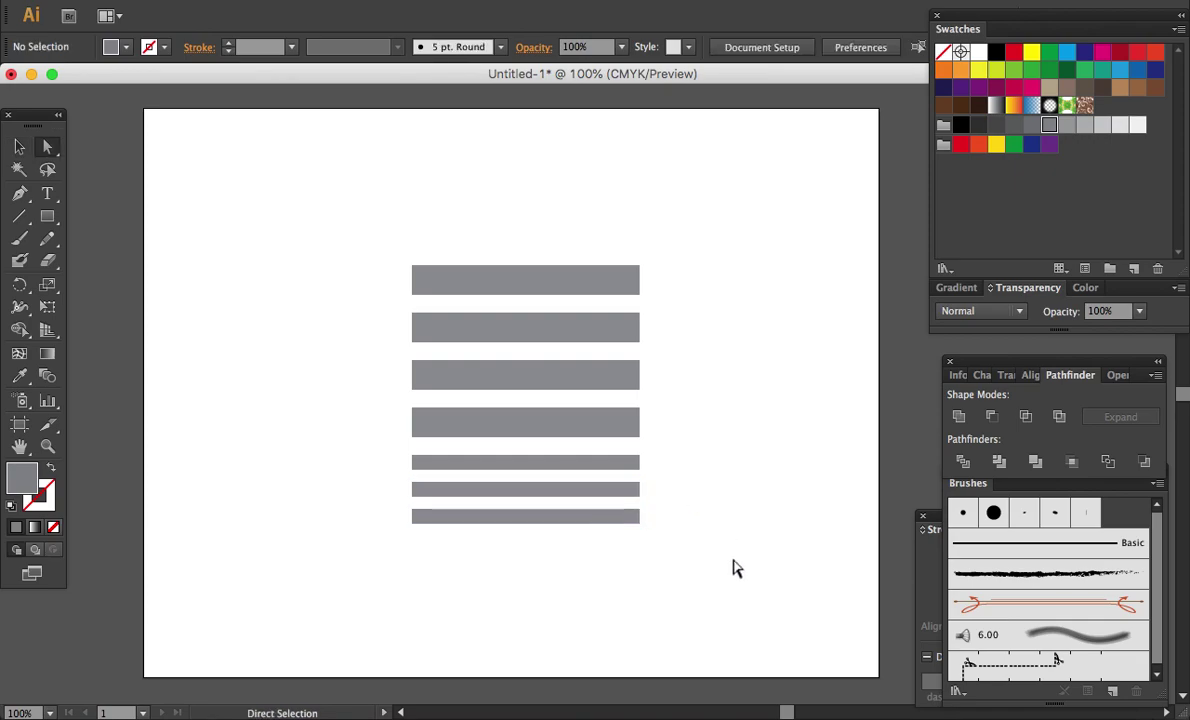
pyautogui.moveTo(738, 567)
pyautogui.mouseDown()
pyautogui.moveTo(686, 503)
pyautogui.moveTo(685, 460)
pyautogui.mouseUp()
# Step: Draw a closed triangle with the Pen tool covering the stripes' left ends diagonally
pyautogui.click(47, 216)
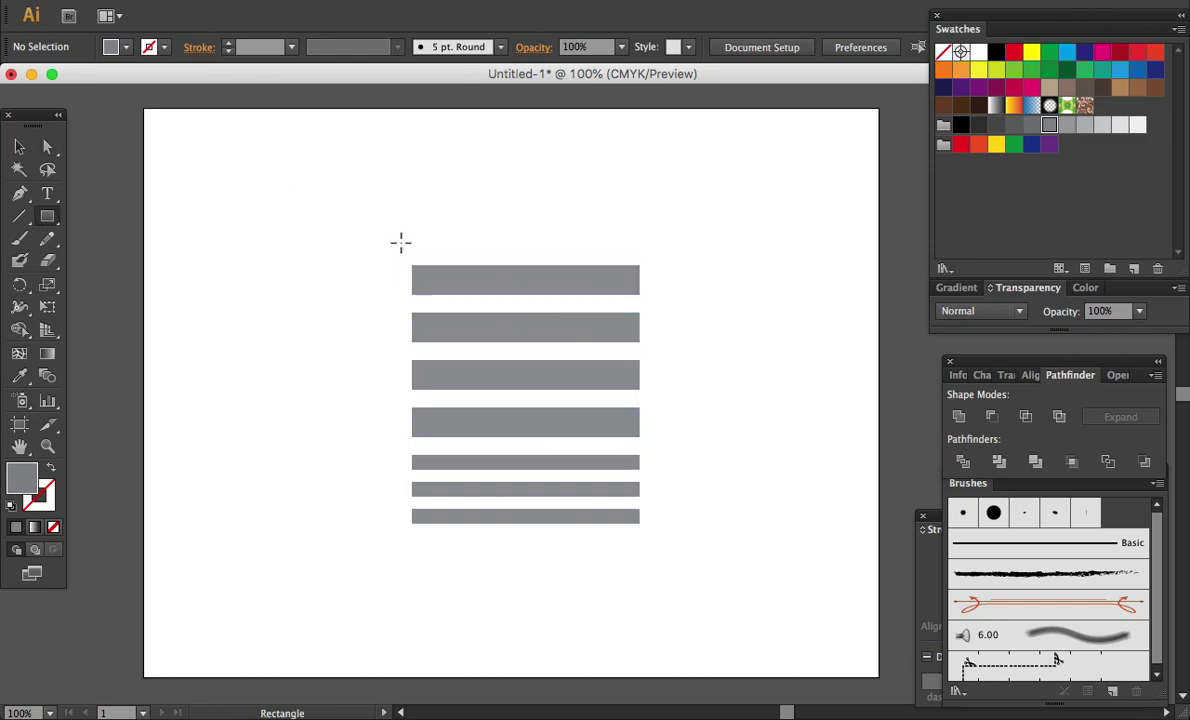
pyautogui.press('p')
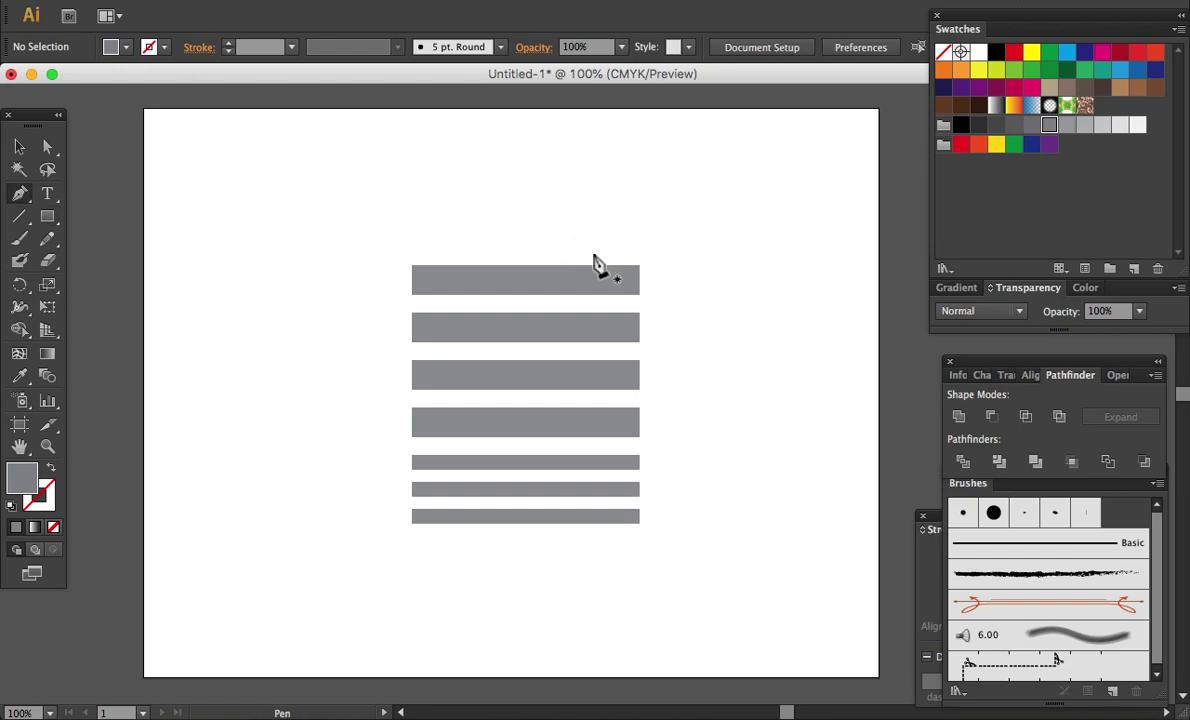
pyautogui.click(582, 250)
pyautogui.click(407, 537)
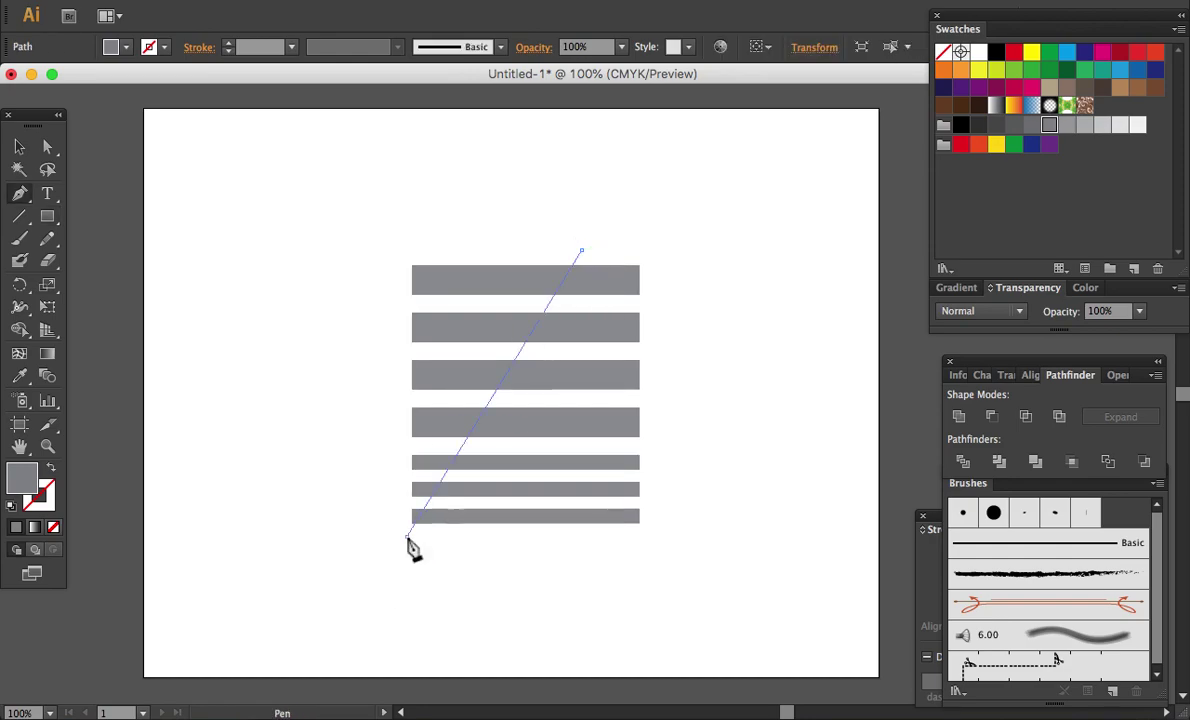
pyautogui.press('a')
pyautogui.moveTo(407, 537); pyautogui.dragTo(402, 538)
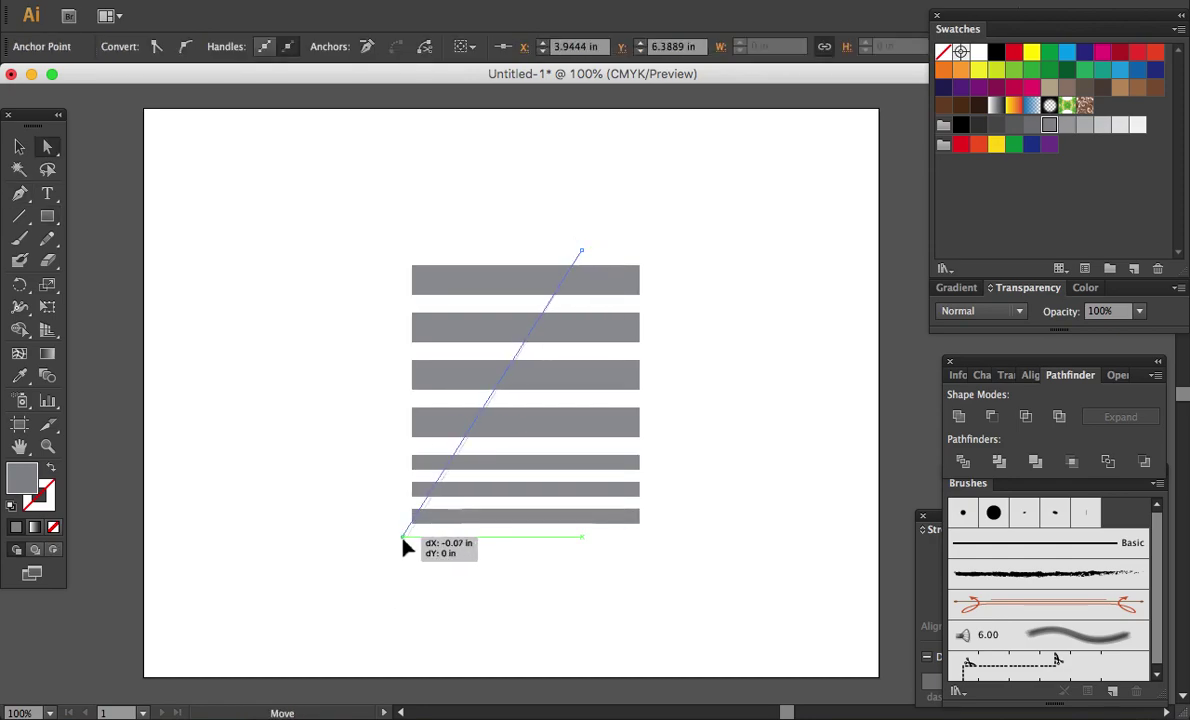
pyautogui.moveTo(403, 539); pyautogui.dragTo(400, 543)
pyautogui.click(388, 234)
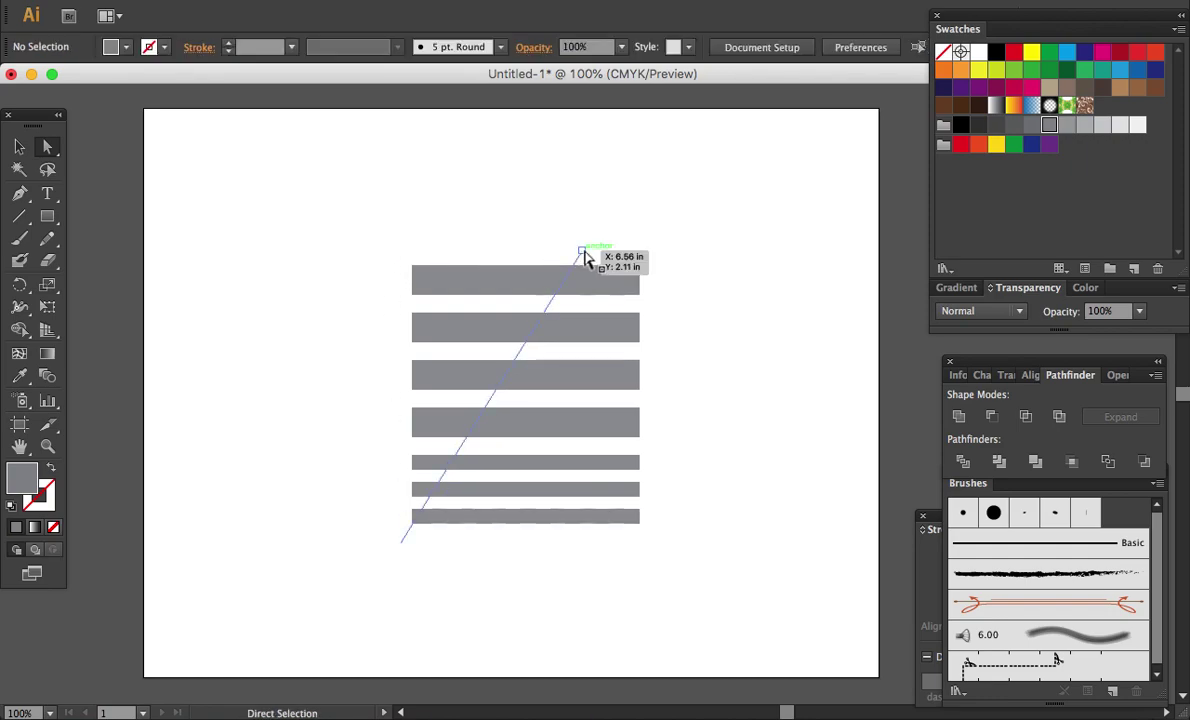
pyautogui.click(584, 253)
pyautogui.press('p')
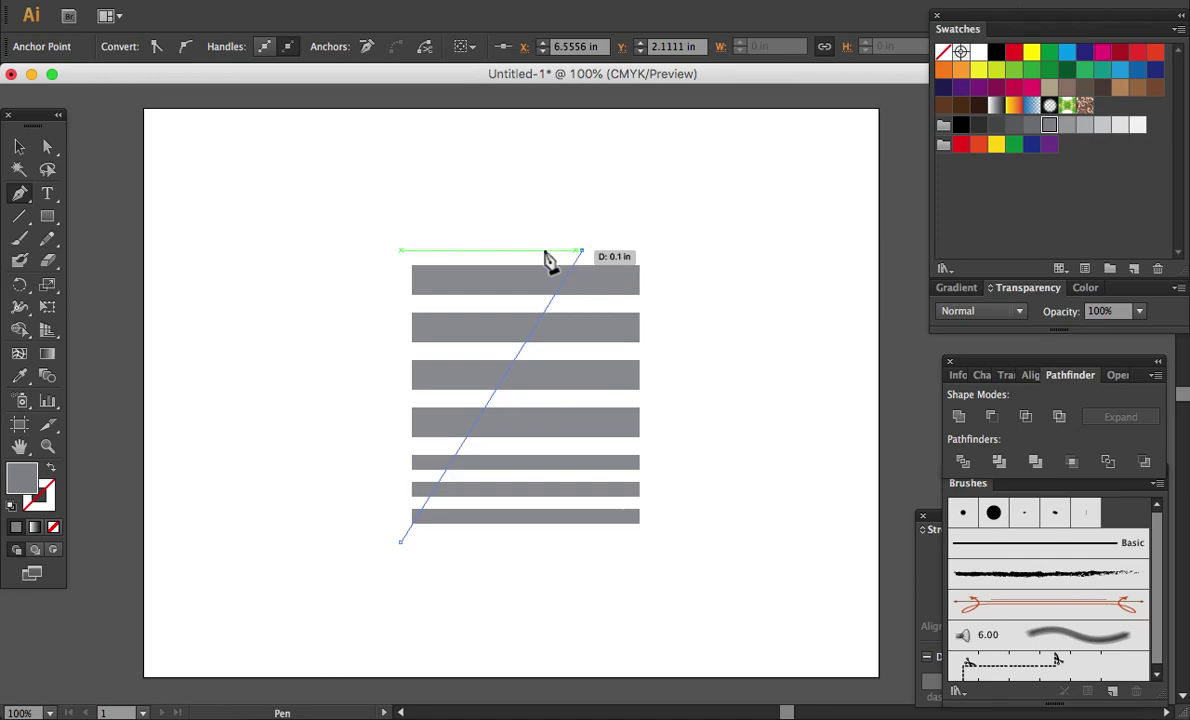
pyautogui.click(384, 238)
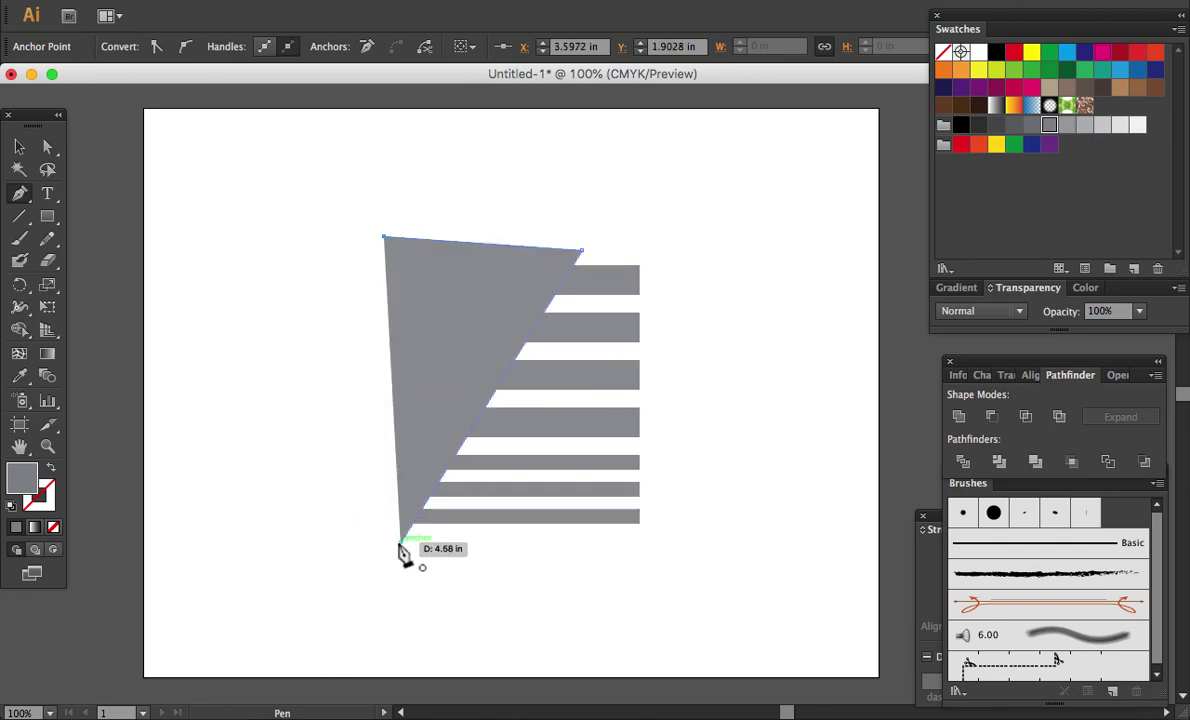
pyautogui.click(400, 548)
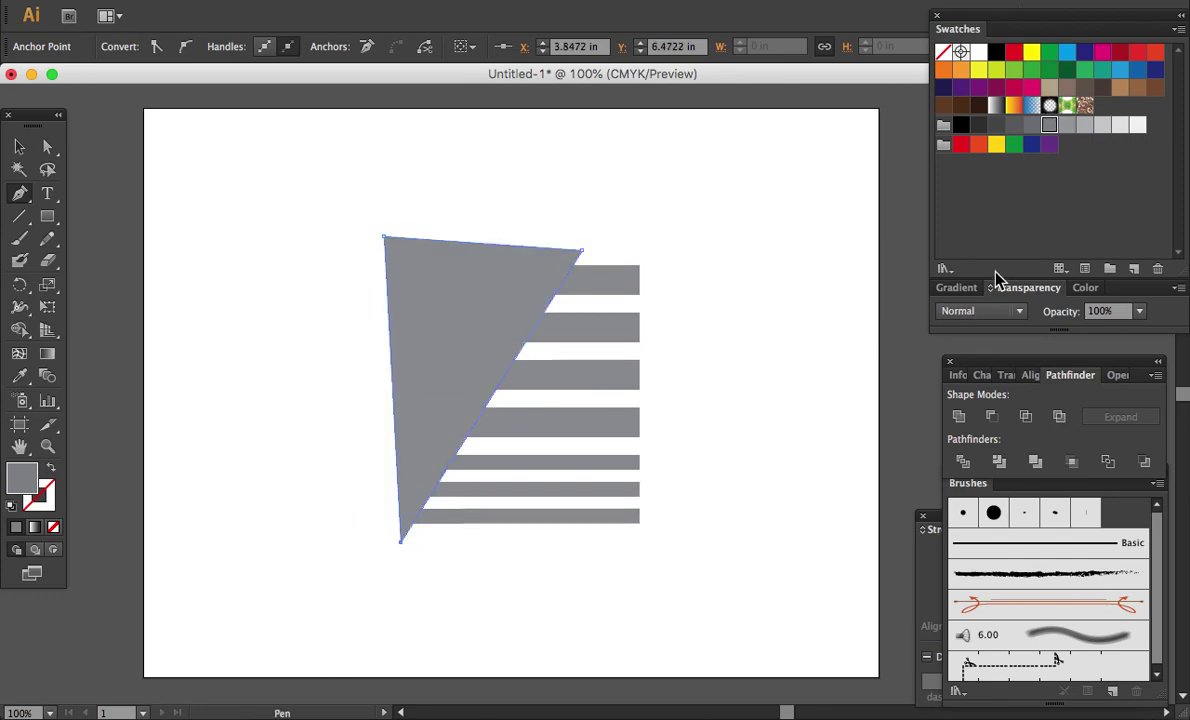
# Step: Trim the stripes with the triangle in Pathfinder and delete the leftover triangle piece
pyautogui.press('v')
pyautogui.moveTo(749, 590); pyautogui.dragTo(319, 183)
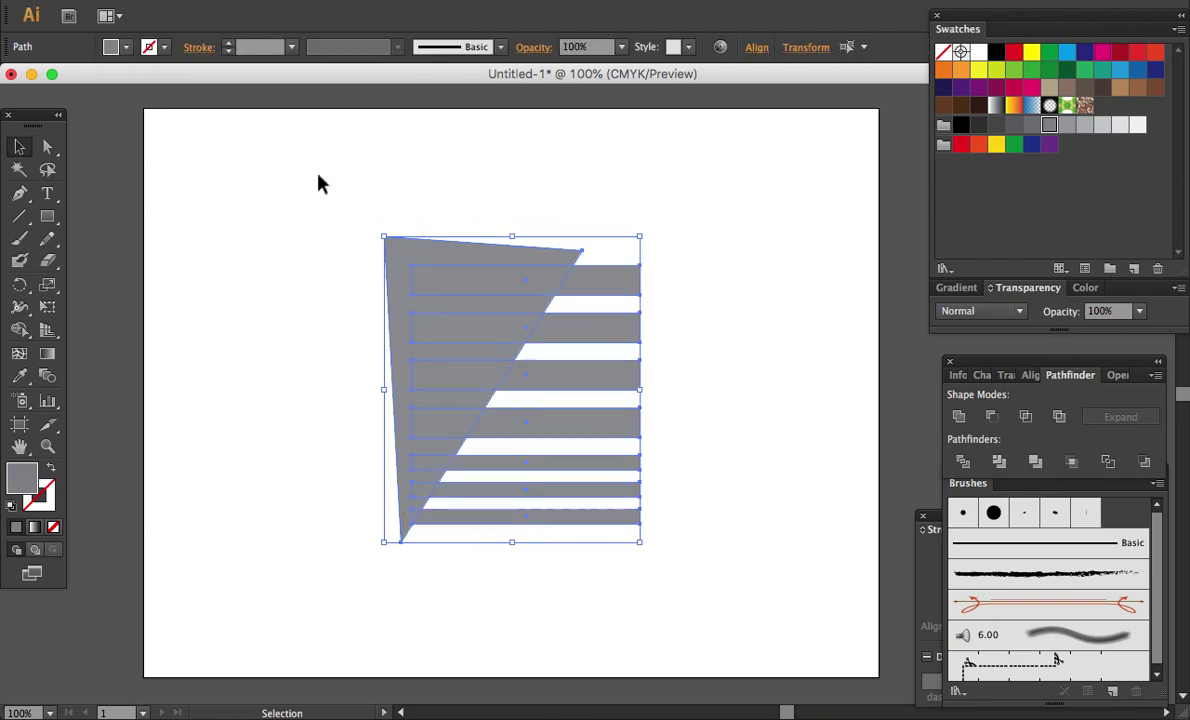
pyautogui.click(1000, 465)
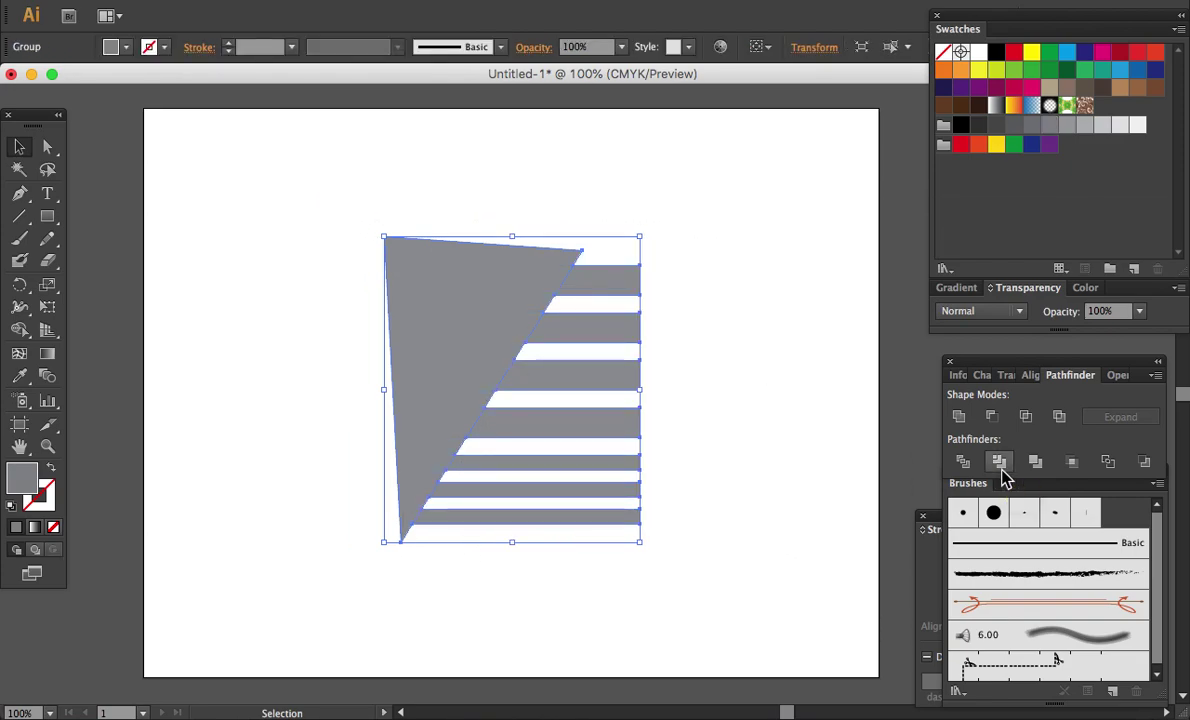
pyautogui.click(804, 436)
pyautogui.press('a')
pyautogui.click(499, 311)
pyautogui.press('Delete')
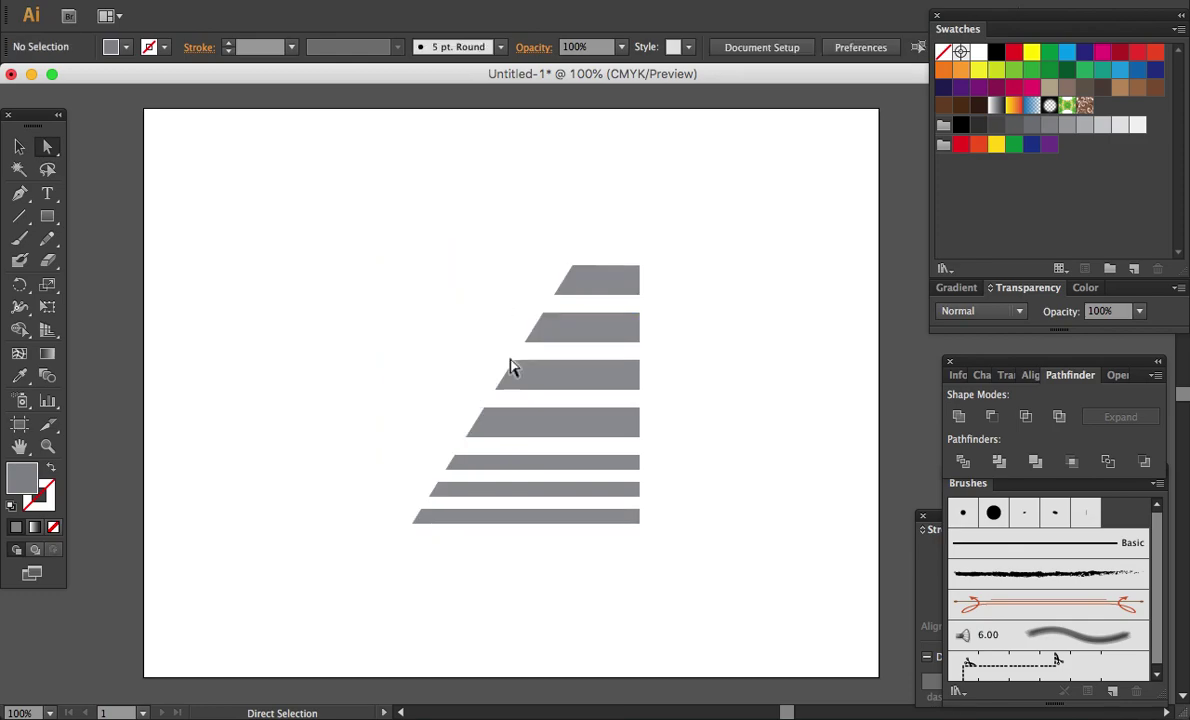
pyautogui.moveTo(686, 582); pyautogui.dragTo(366, 228)
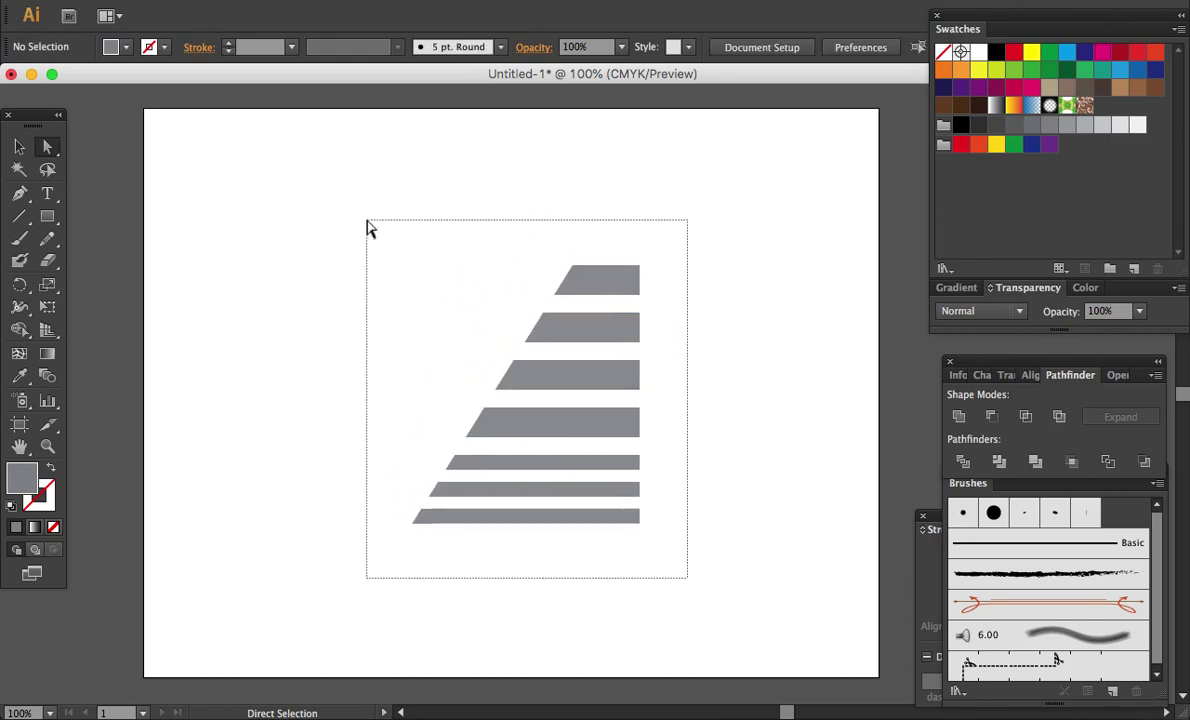
# Step: Rotate the grey stripes slightly clockwise
pyautogui.press('r')
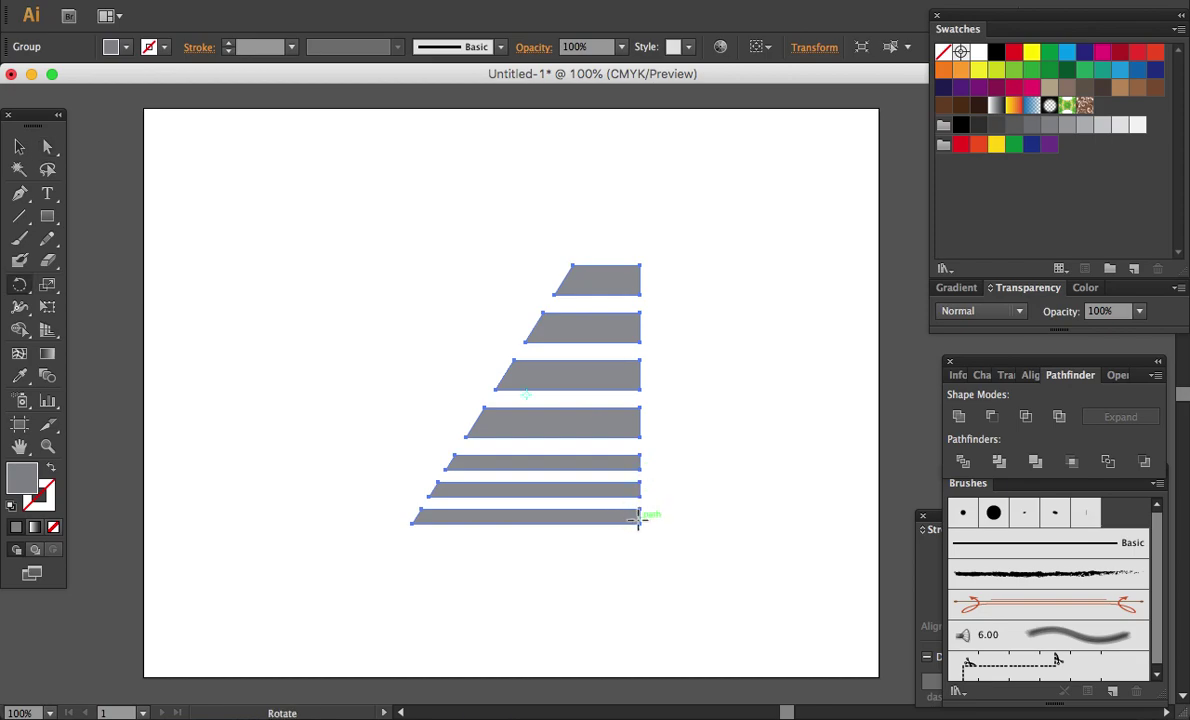
pyautogui.moveTo(638, 519); pyautogui.dragTo(664, 500)
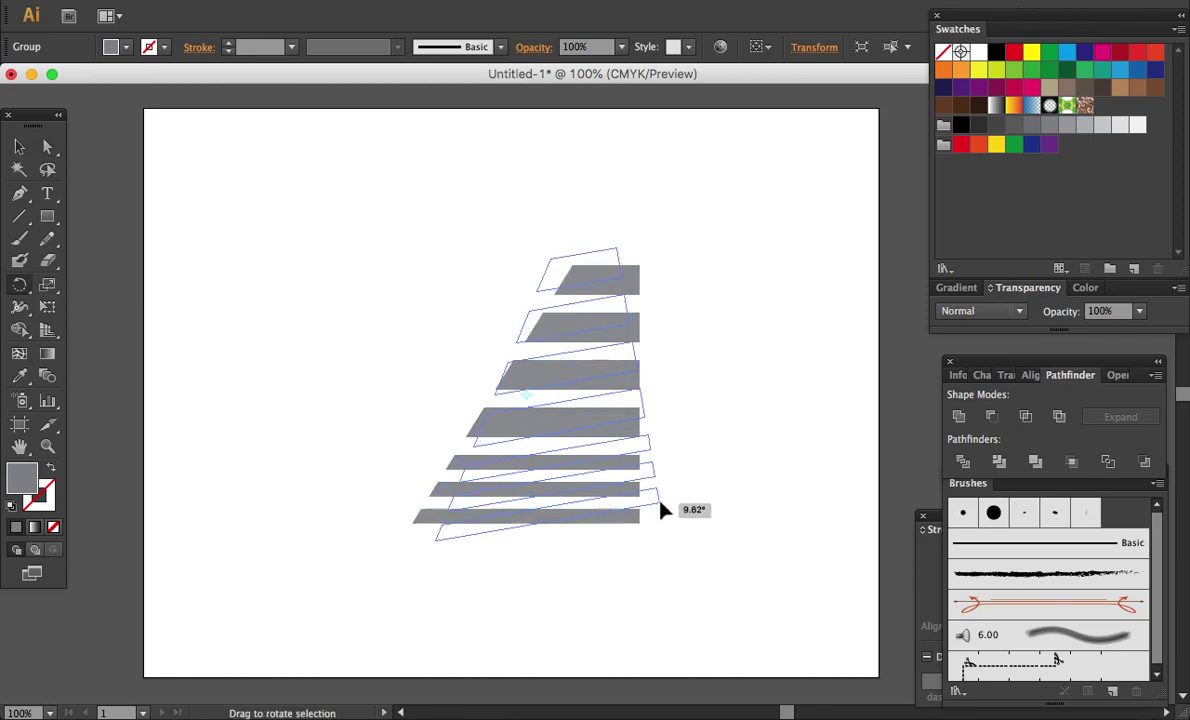
pyautogui.press('a')
pyautogui.click(707, 576)
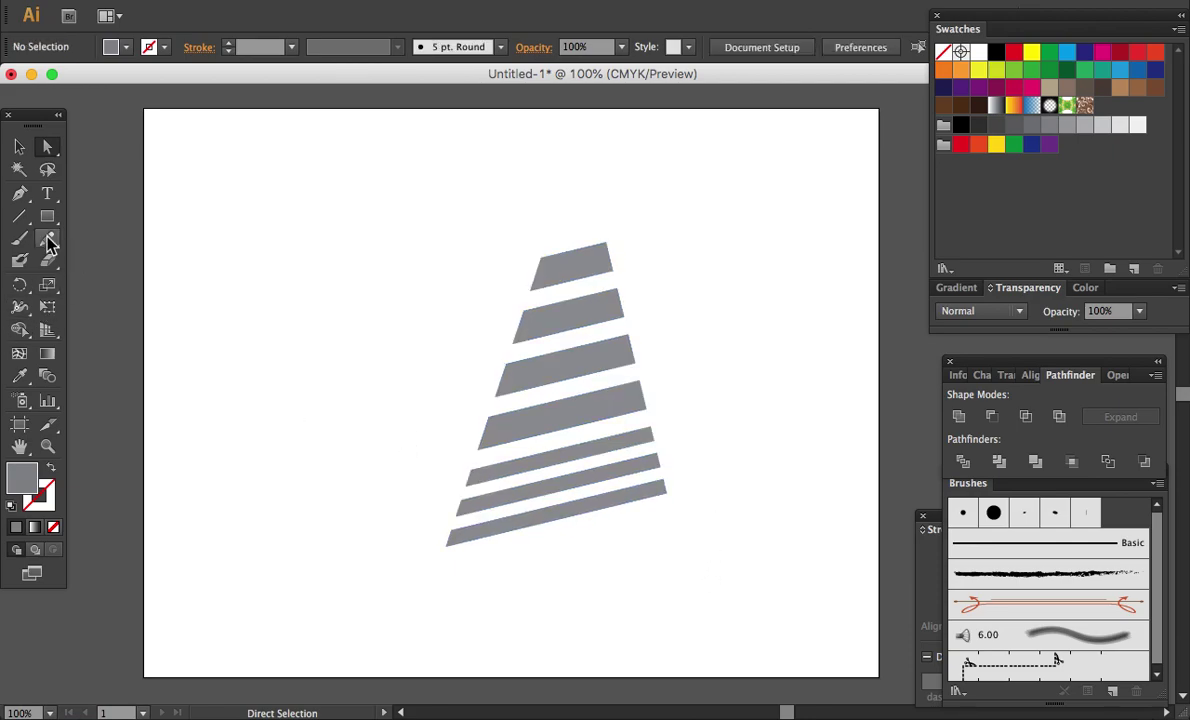
# Step: Draw a thin triangular sliver along the stripes' left edge and fill it red
pyautogui.press('p')
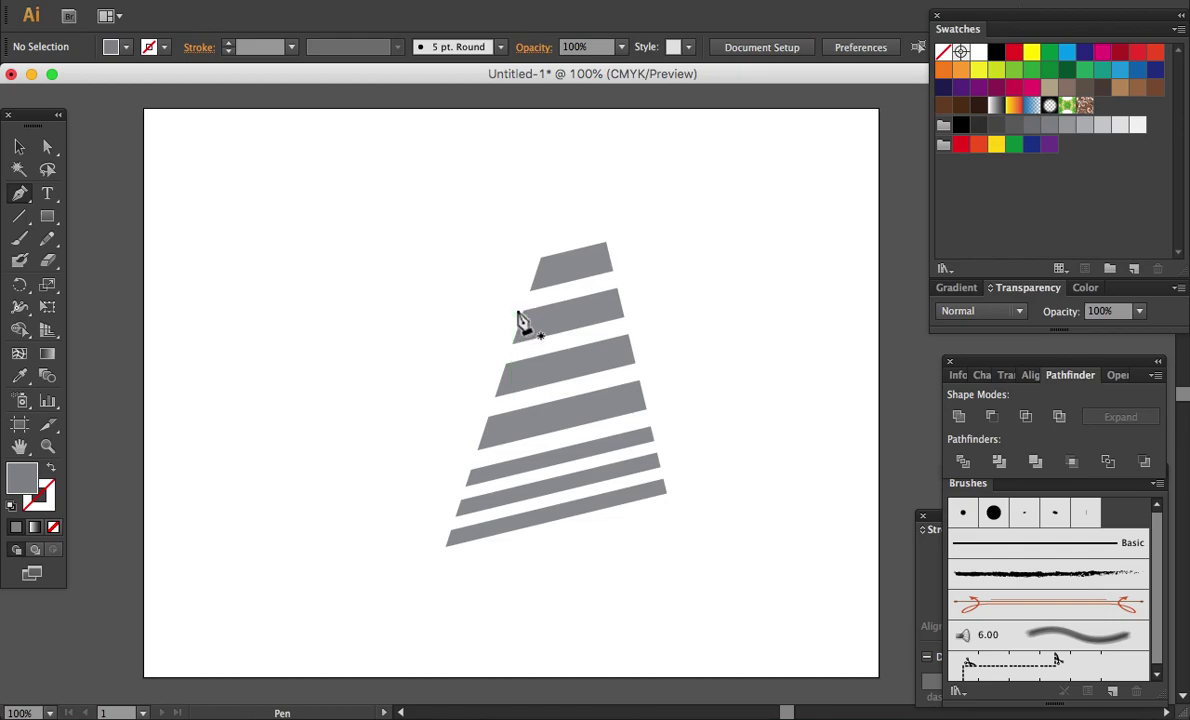
pyautogui.click(517, 310)
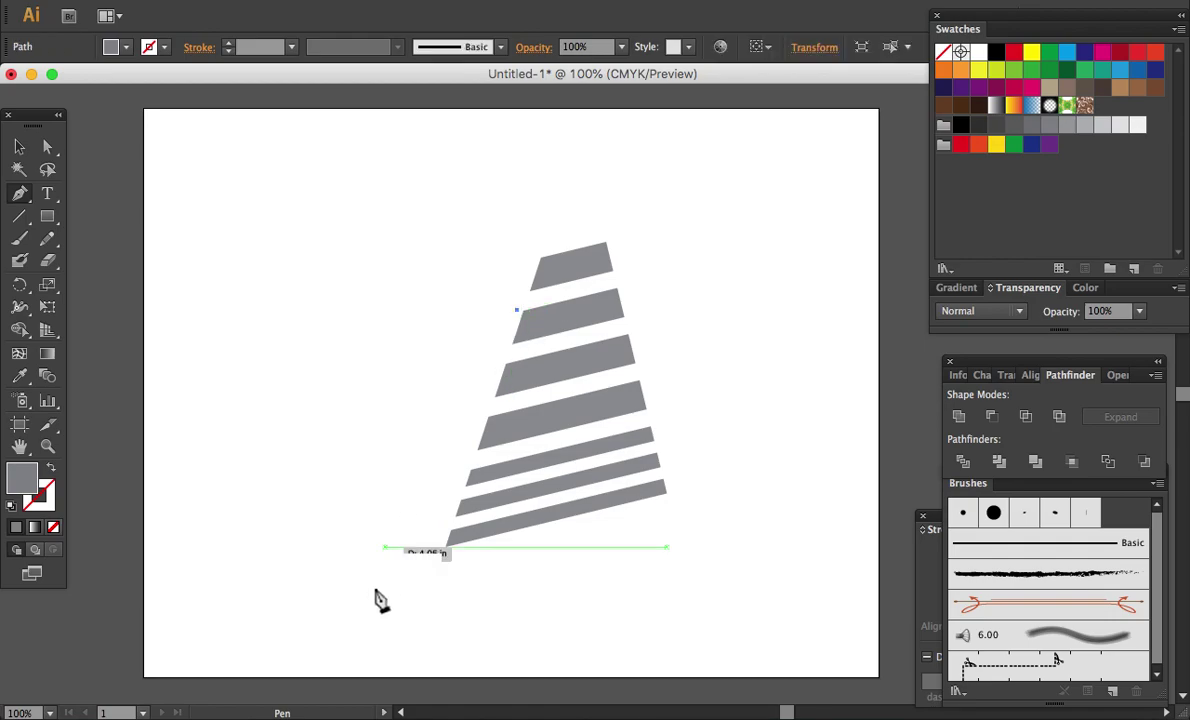
pyautogui.click(441, 550)
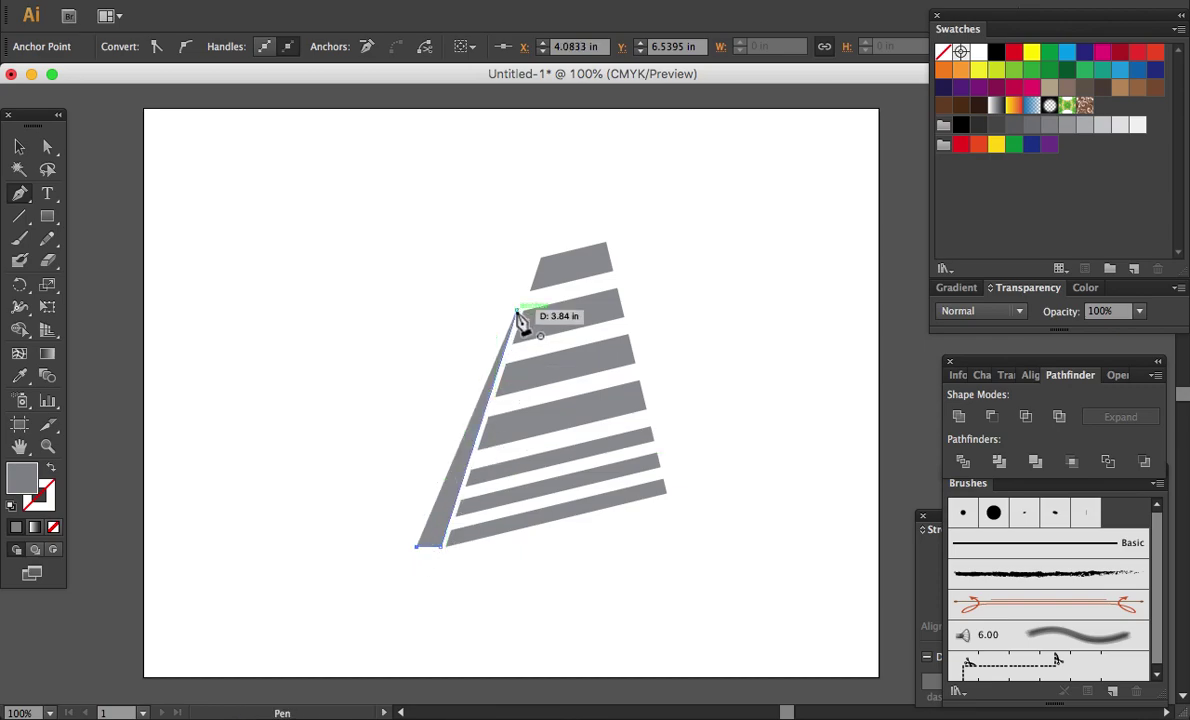
pyautogui.click(517, 311)
pyautogui.click(1014, 52)
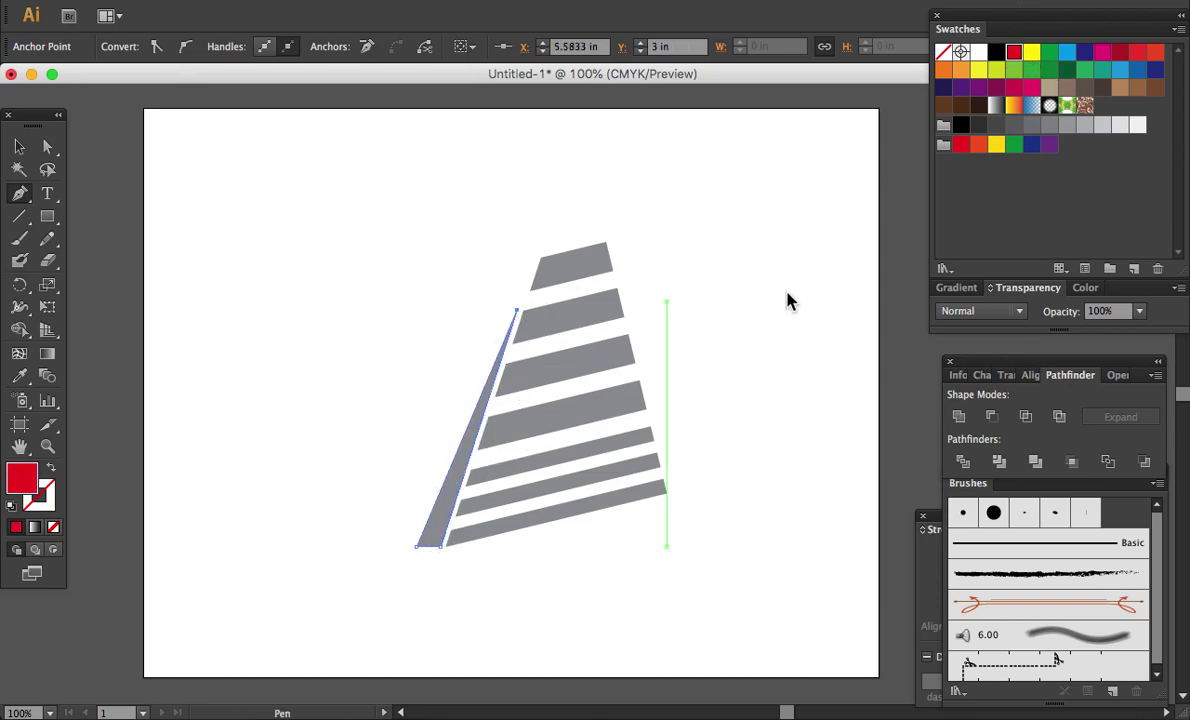
pyautogui.press('a')
pyautogui.click(786, 321)
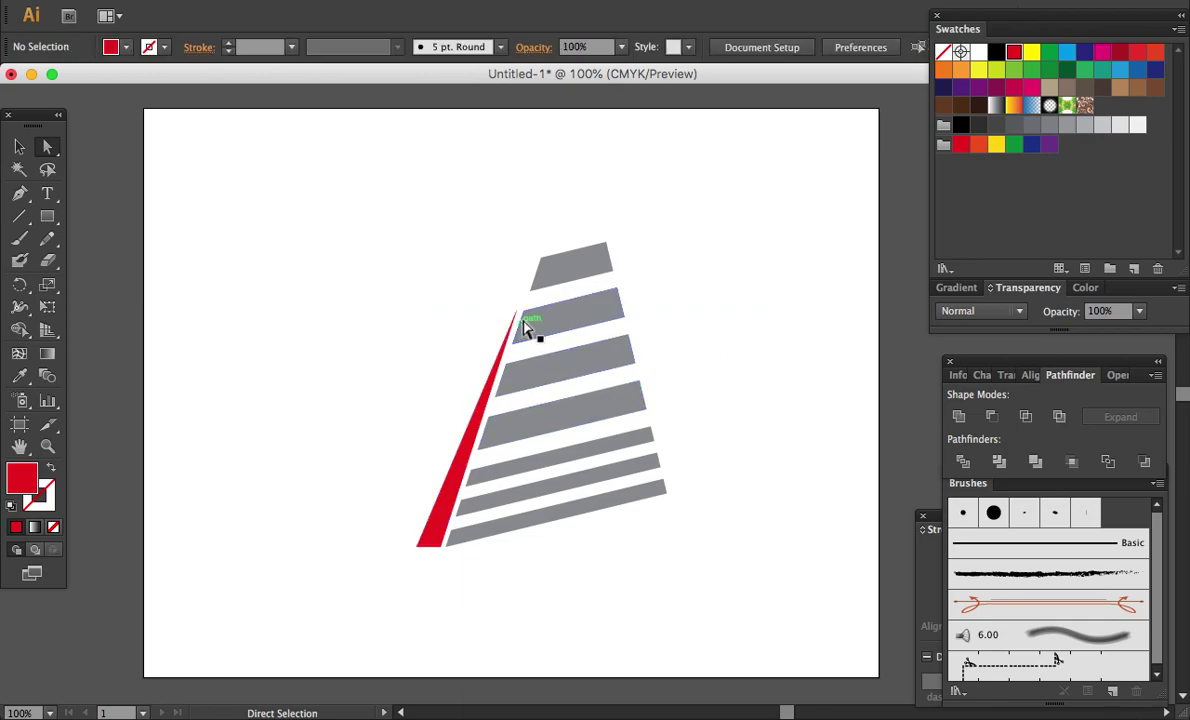
pyautogui.moveTo(718, 575); pyautogui.dragTo(461, 262)
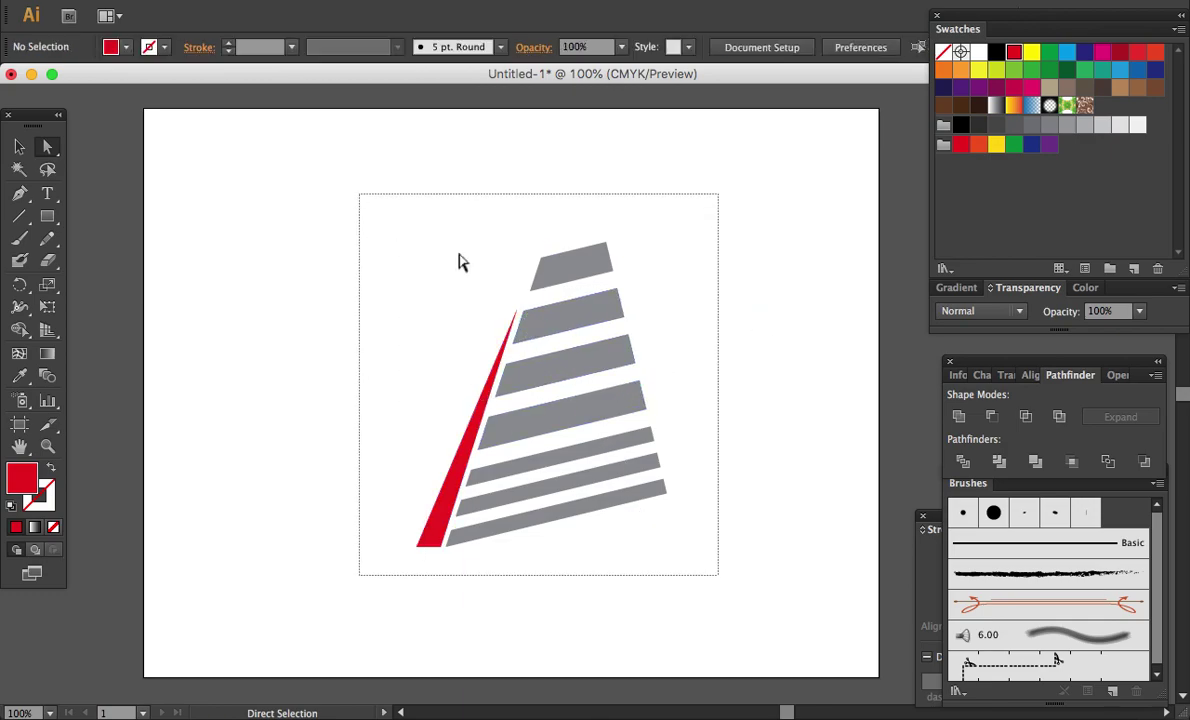
# Step: Group the stripes with the red sliver and place a duplicate to the left
pyautogui.press('v')
pyautogui.moveTo(561, 280)
pyautogui.mouseDown()
pyautogui.moveTo(733, 297)
pyautogui.moveTo(378, 297)
pyautogui.mouseUp()
pyautogui.hotkey('ctrl', 'g')
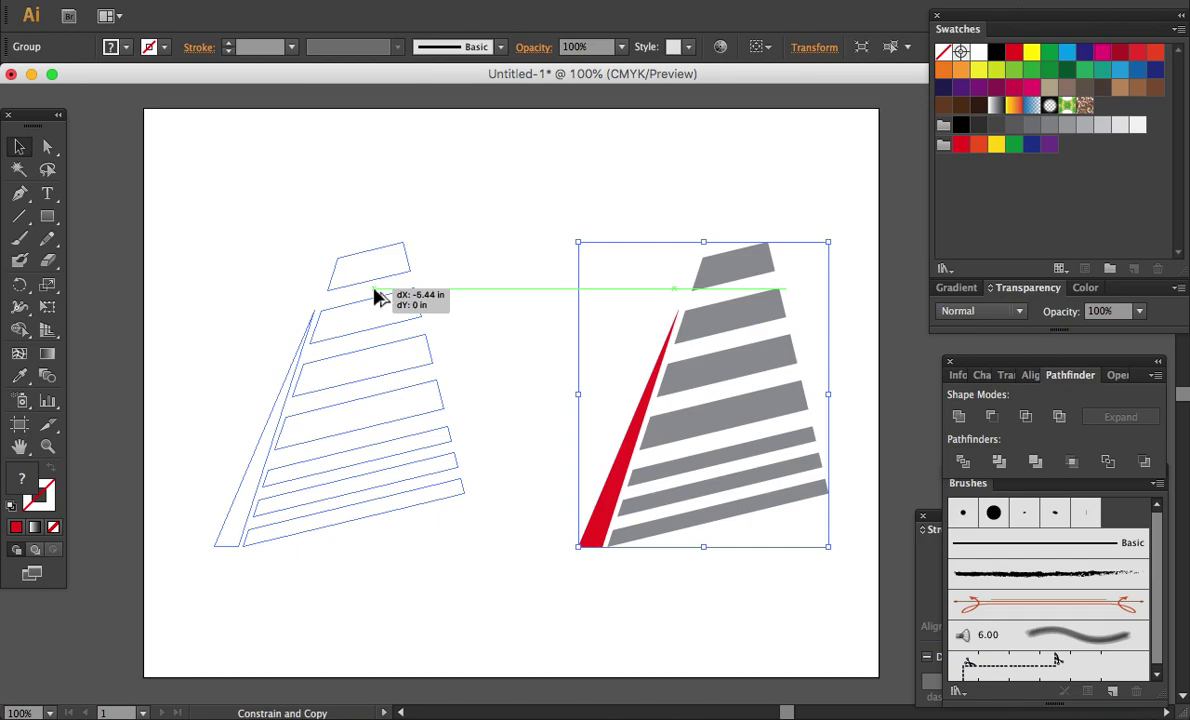
pyautogui.moveTo(375, 293); pyautogui.dragTo(374, 292)
# Step: Reflect the left copy across a vertical axis so both pieces face each other
pyautogui.press('o')
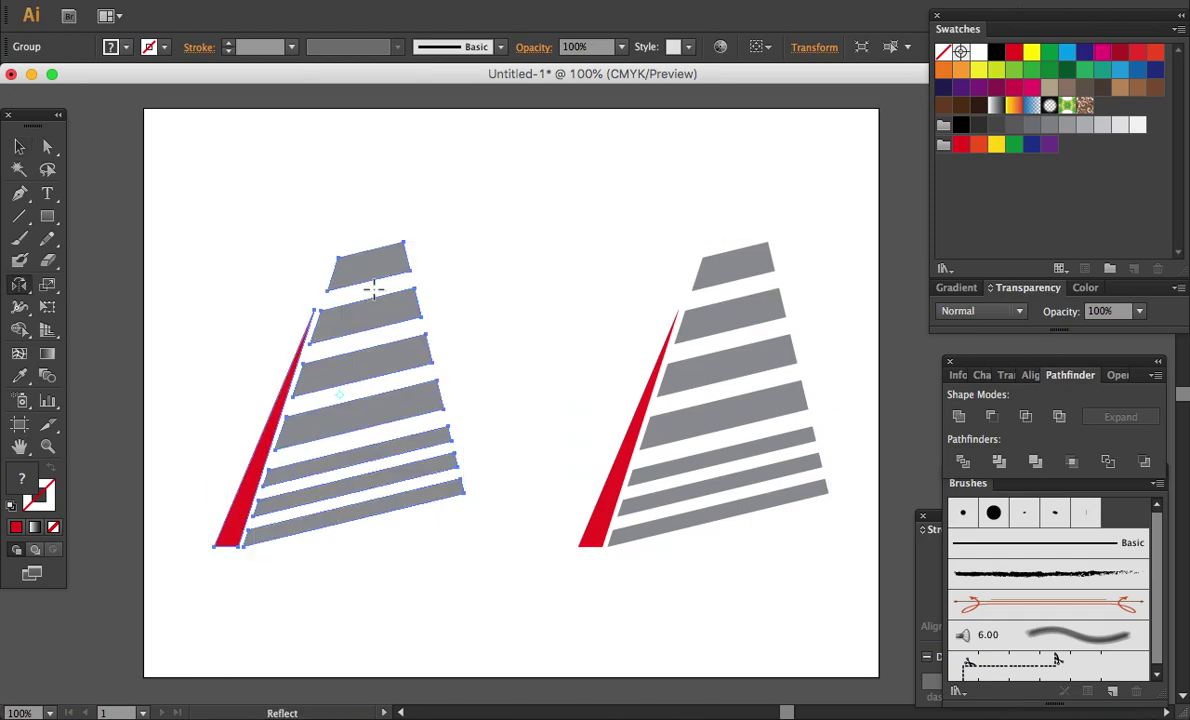
pyautogui.press('Return')
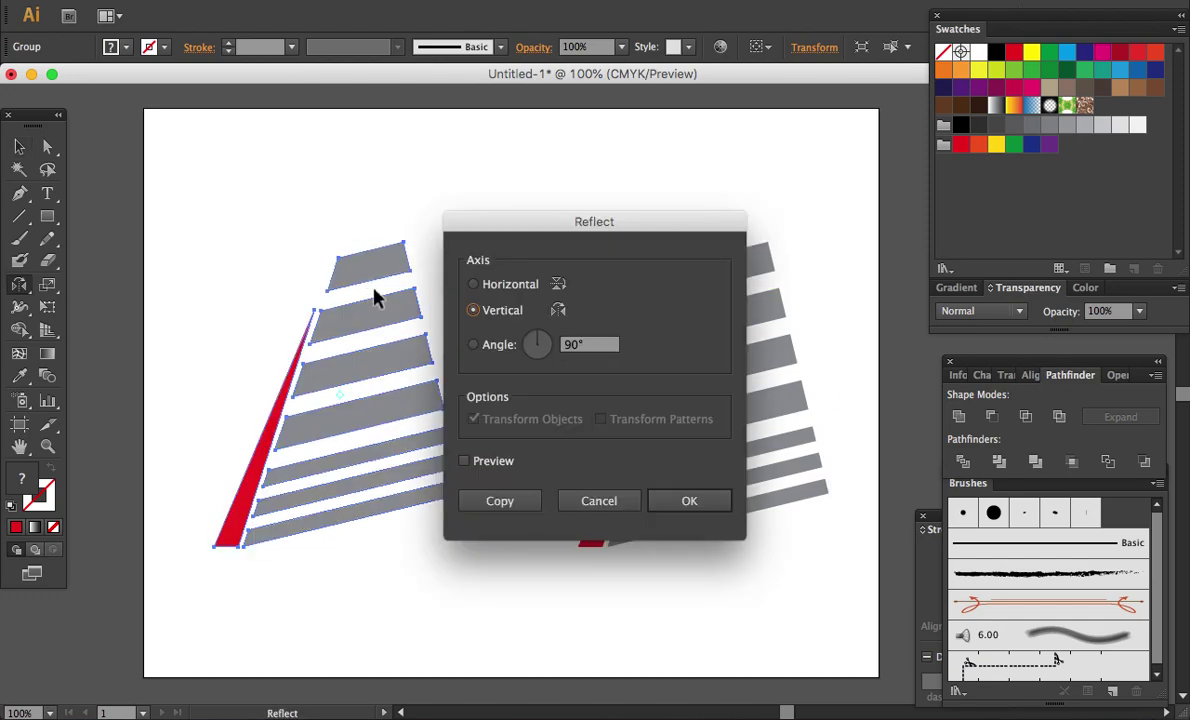
pyautogui.press('Return')
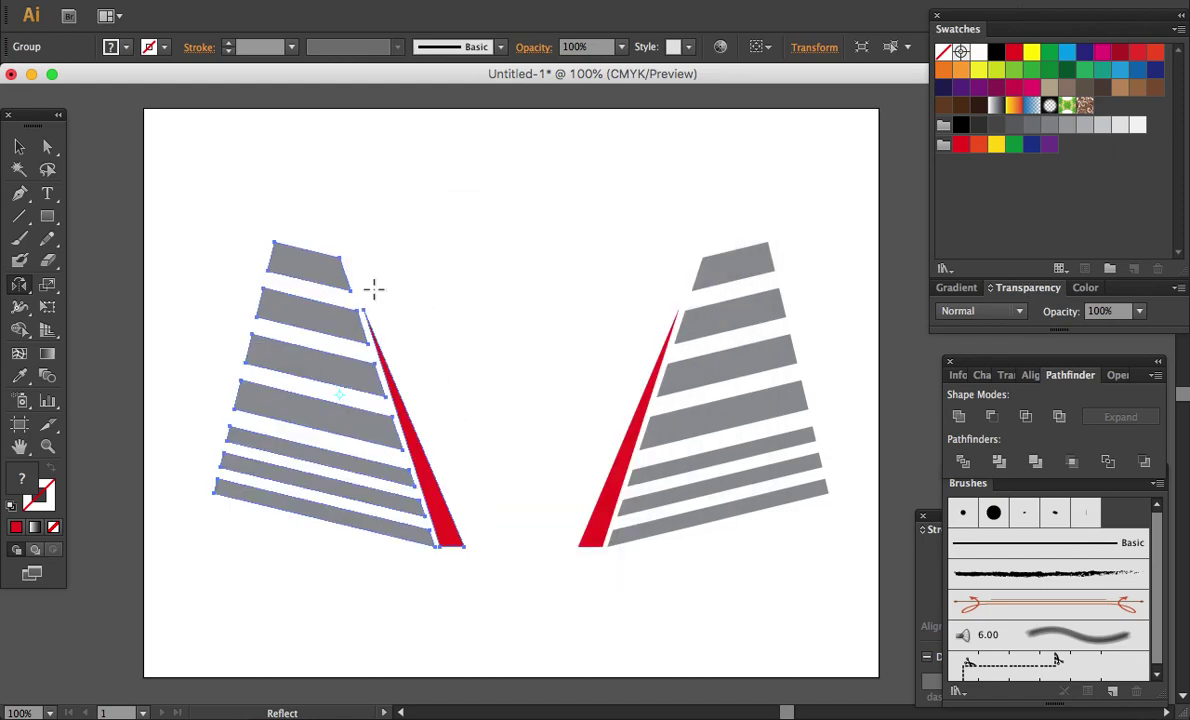
pyautogui.press('a')
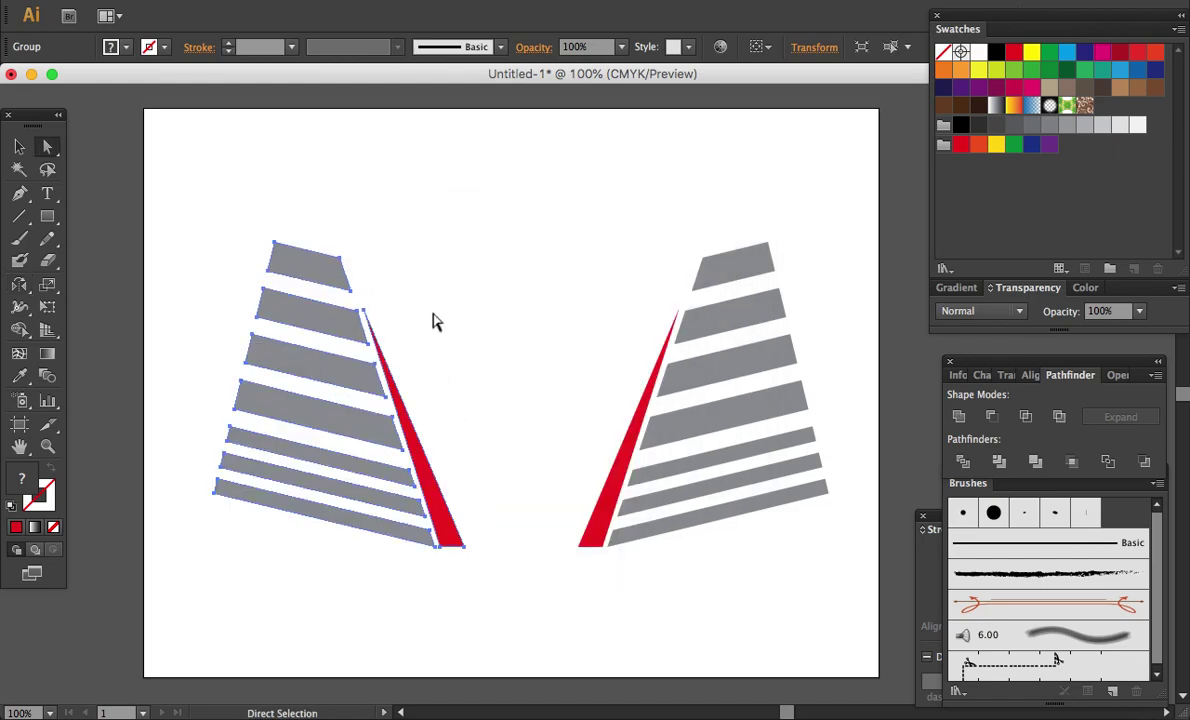
pyautogui.click(510, 295)
pyautogui.moveTo(555, 228); pyautogui.dragTo(897, 604)
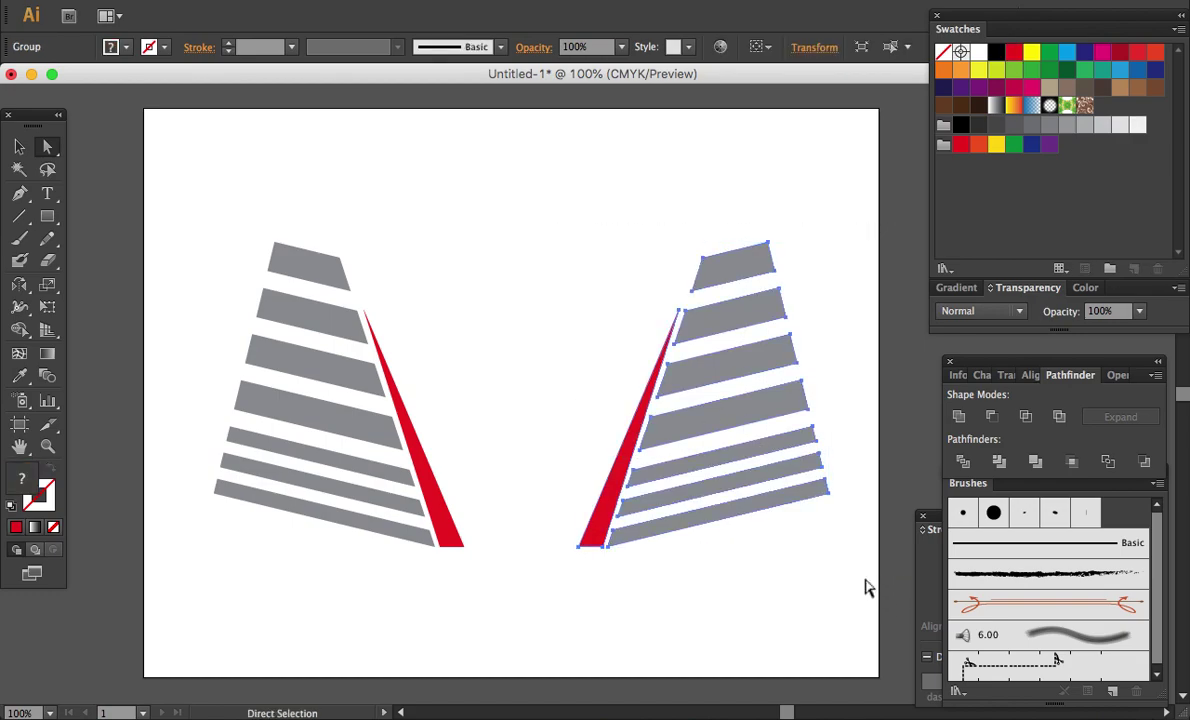
pyautogui.click(700, 555)
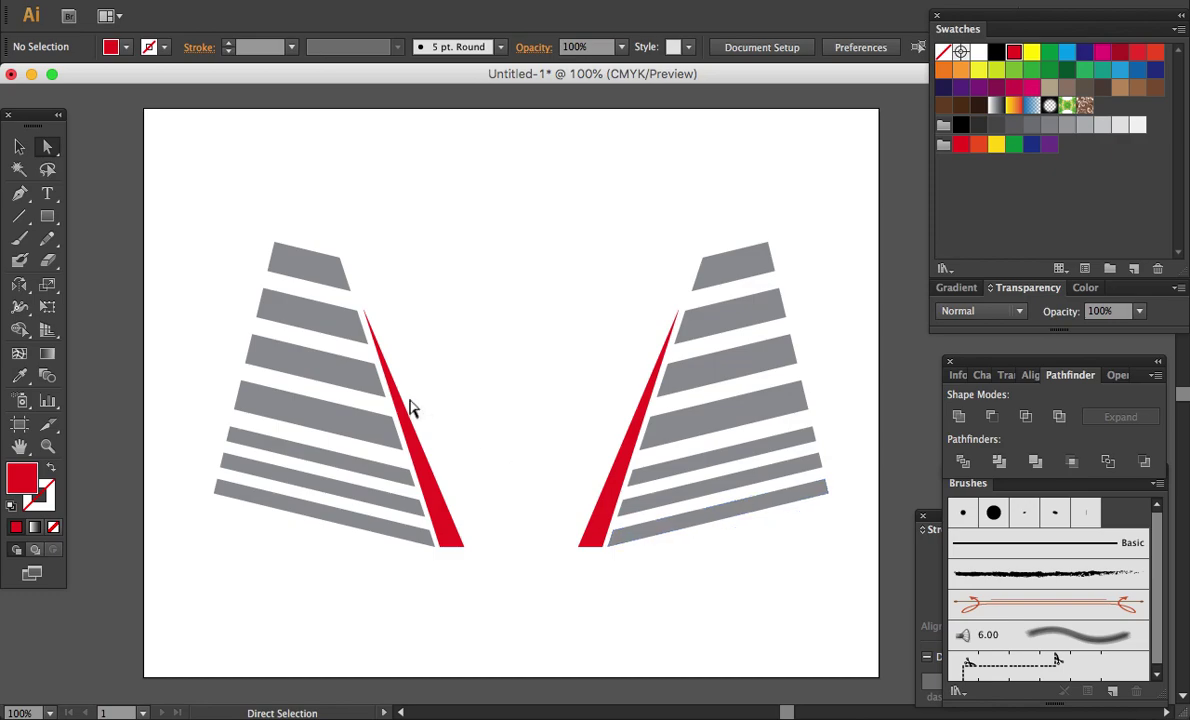
pyautogui.click(20, 222)
pyautogui.click(606, 452)
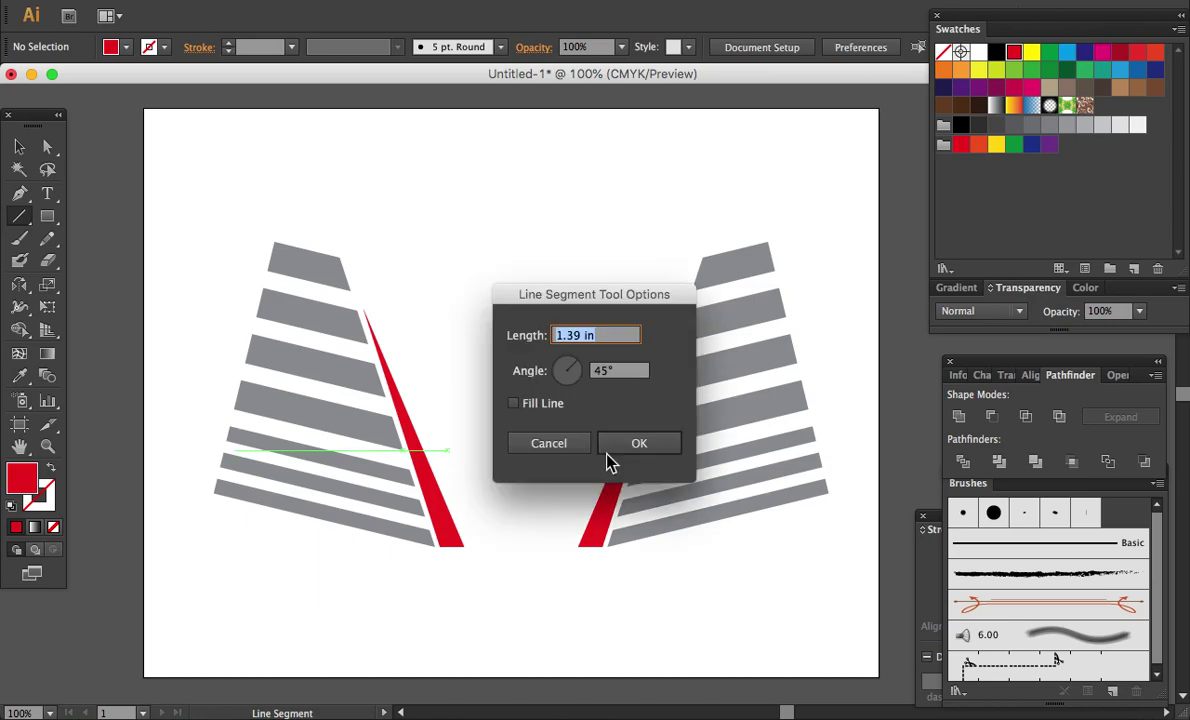
pyautogui.click(540, 445)
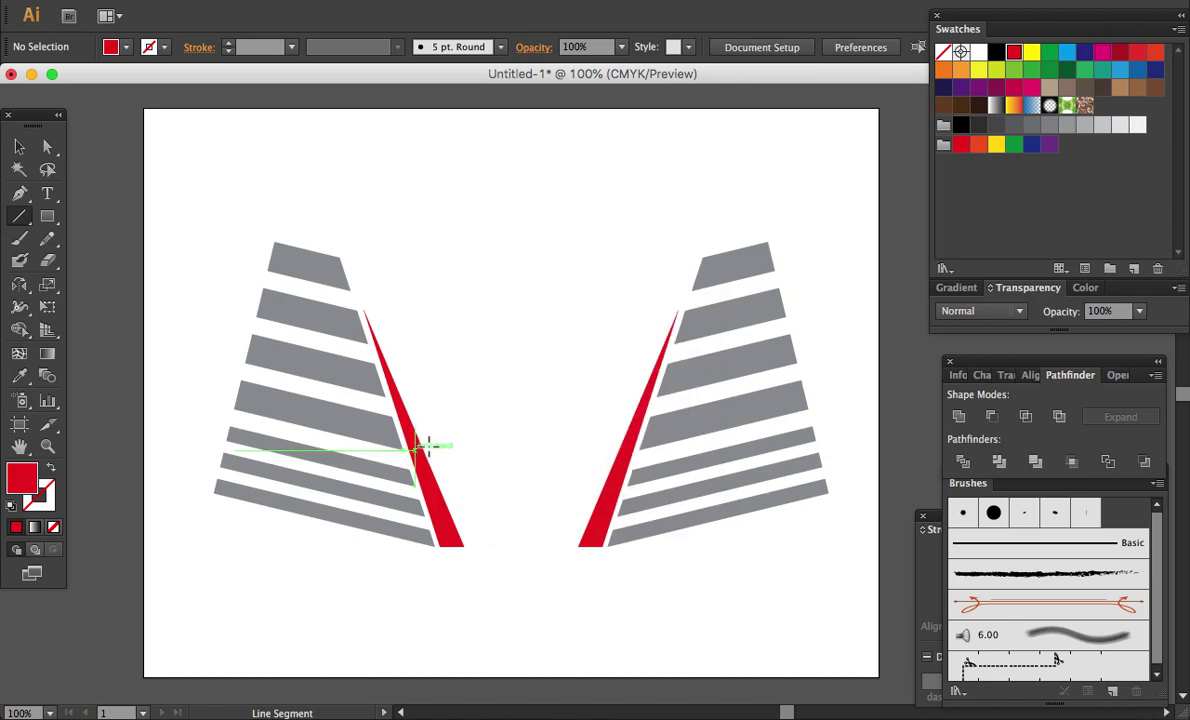
pyautogui.click(607, 452)
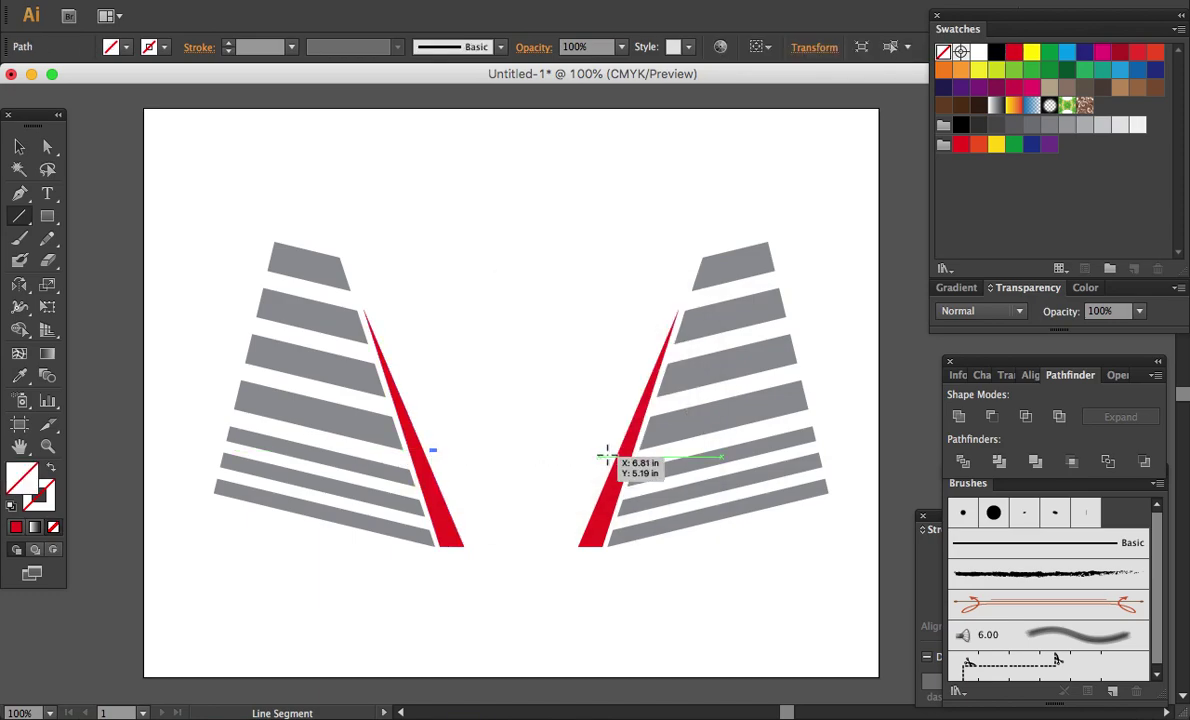
pyautogui.click(560, 452)
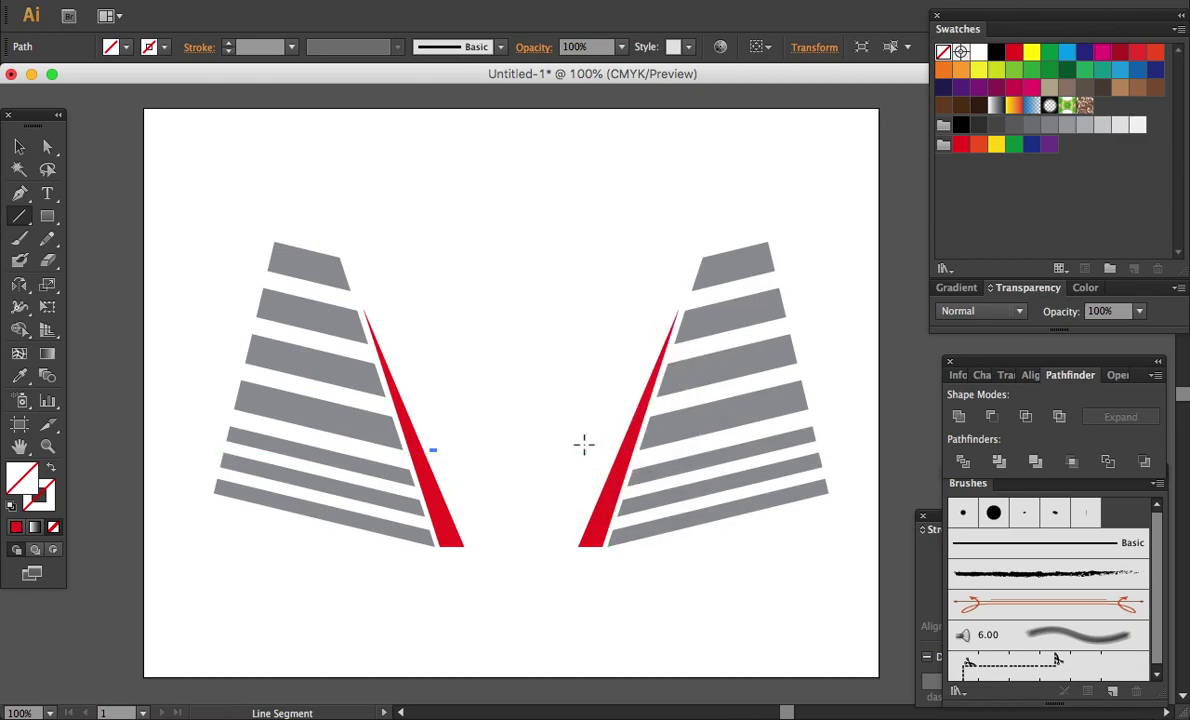
pyautogui.click(613, 451)
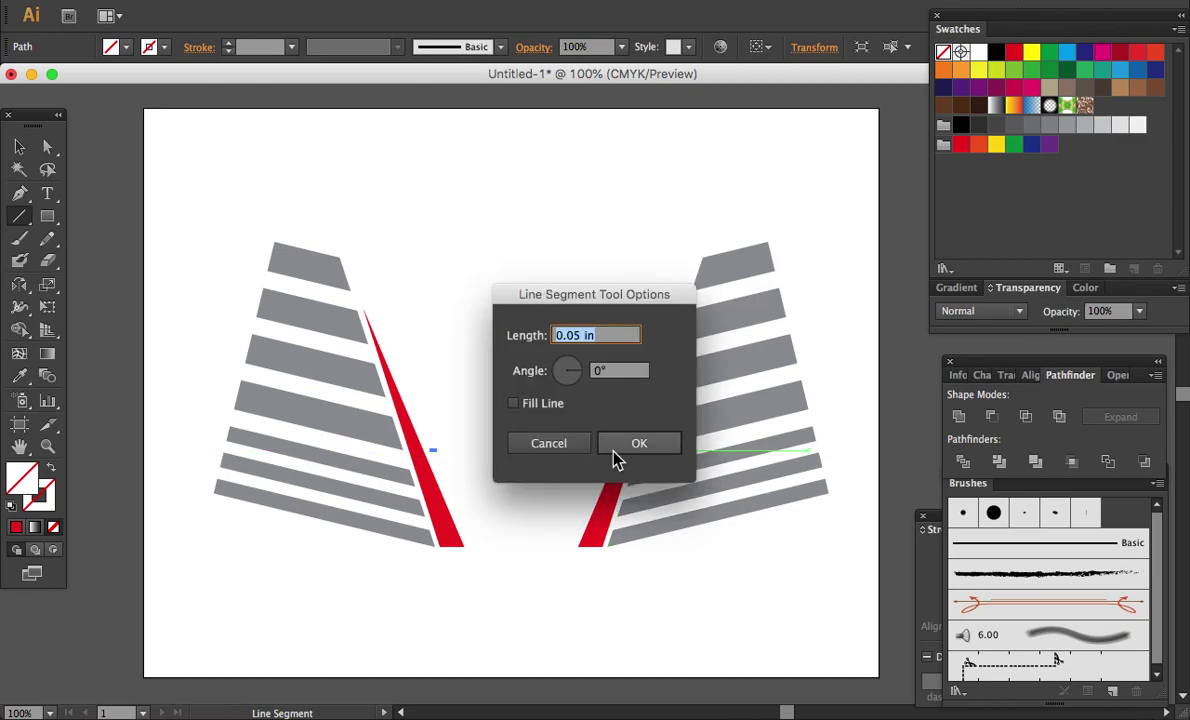
pyautogui.click(560, 445)
pyautogui.press('a')
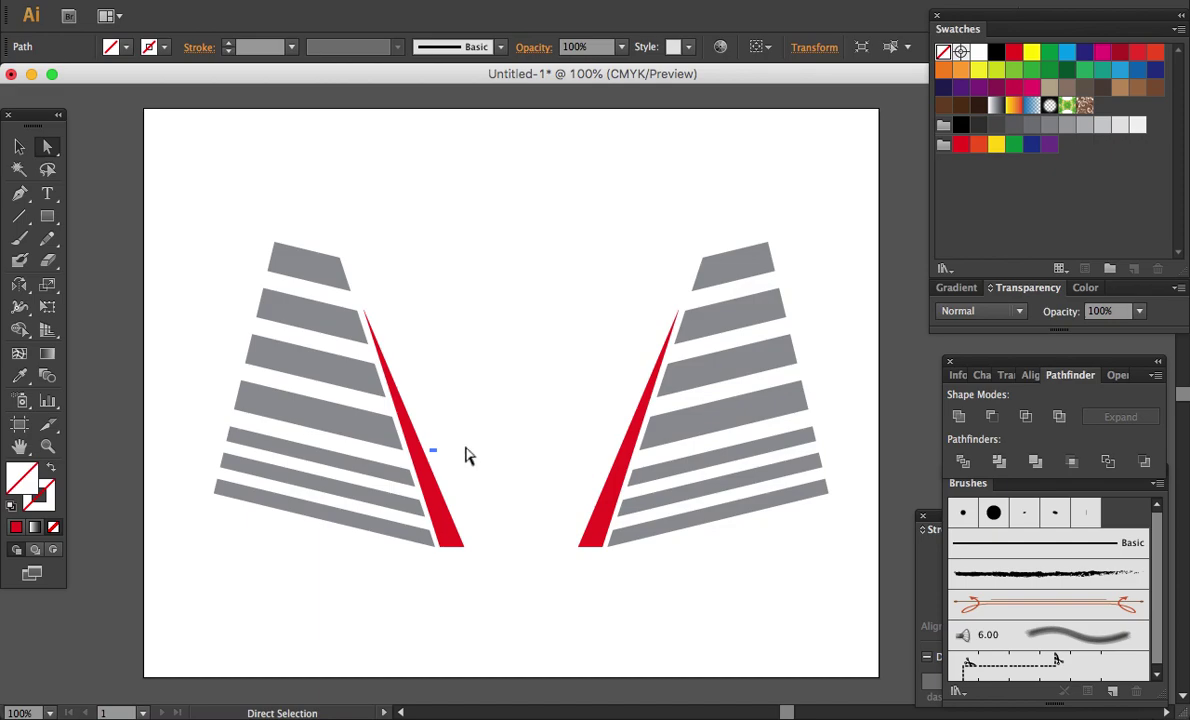
pyautogui.moveTo(434, 451); pyautogui.dragTo(606, 473)
pyautogui.click(606, 473)
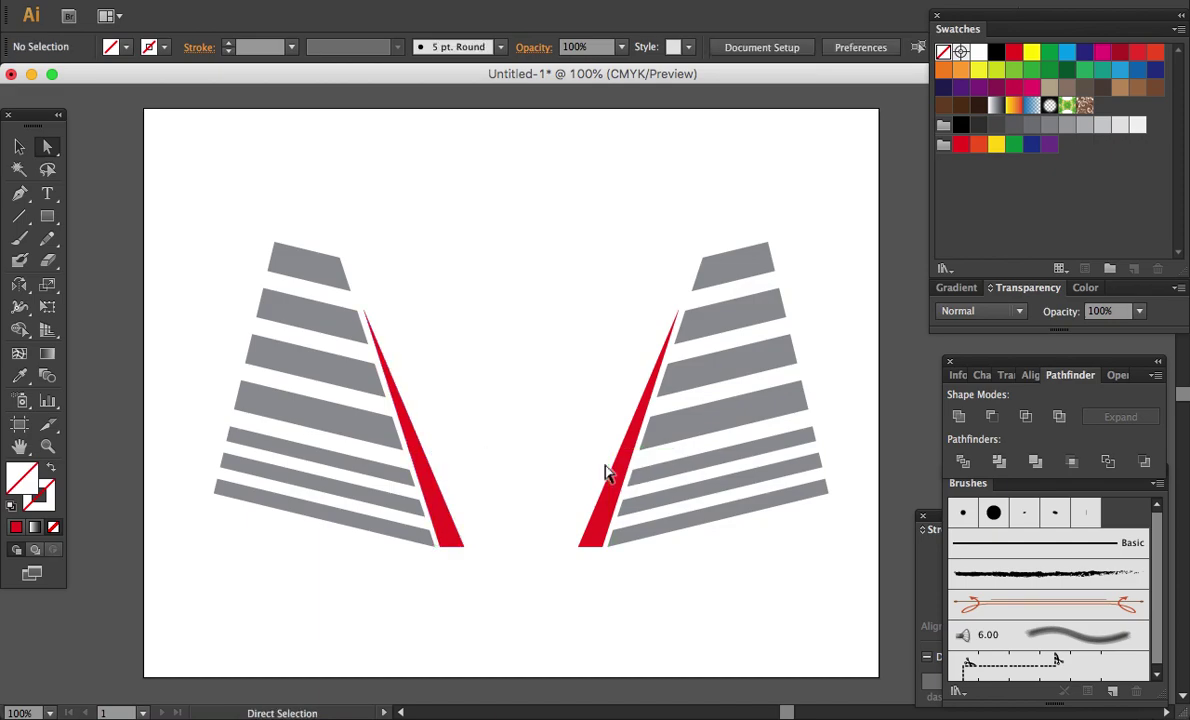
pyautogui.click(19, 216)
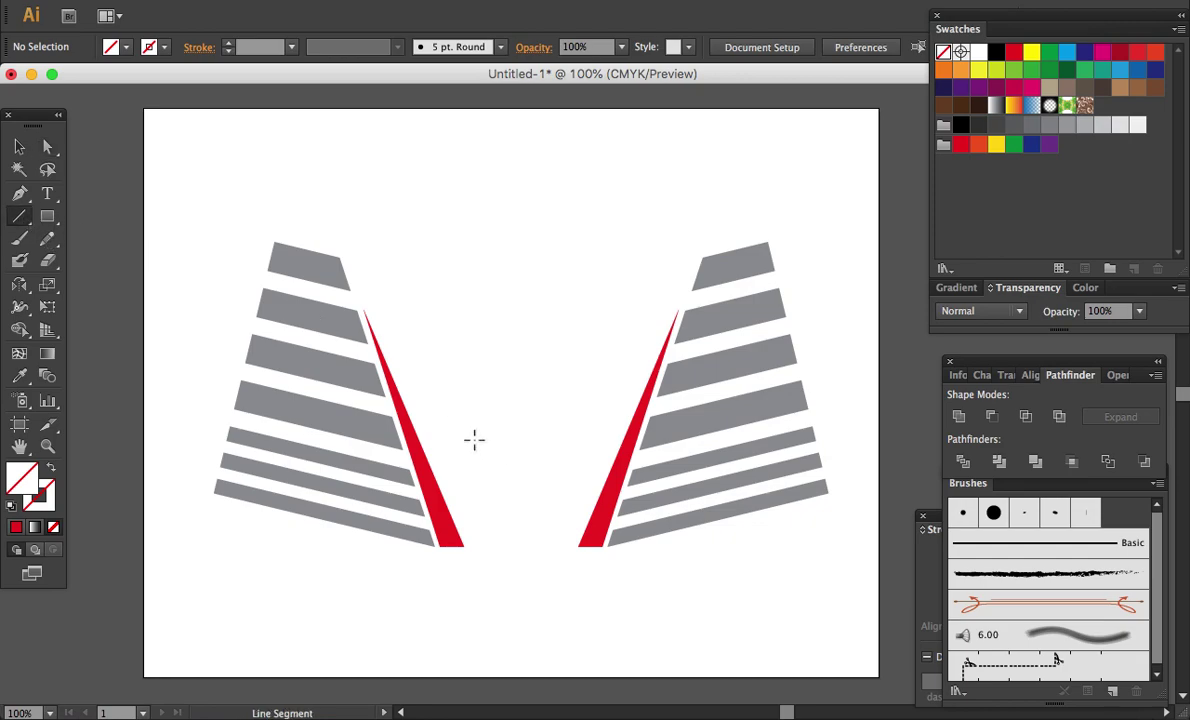
# Step: Draw a grey 4 pt horizontal line and stretch its ends to meet both red slivers
pyautogui.moveTo(459, 505); pyautogui.dragTo(588, 504)
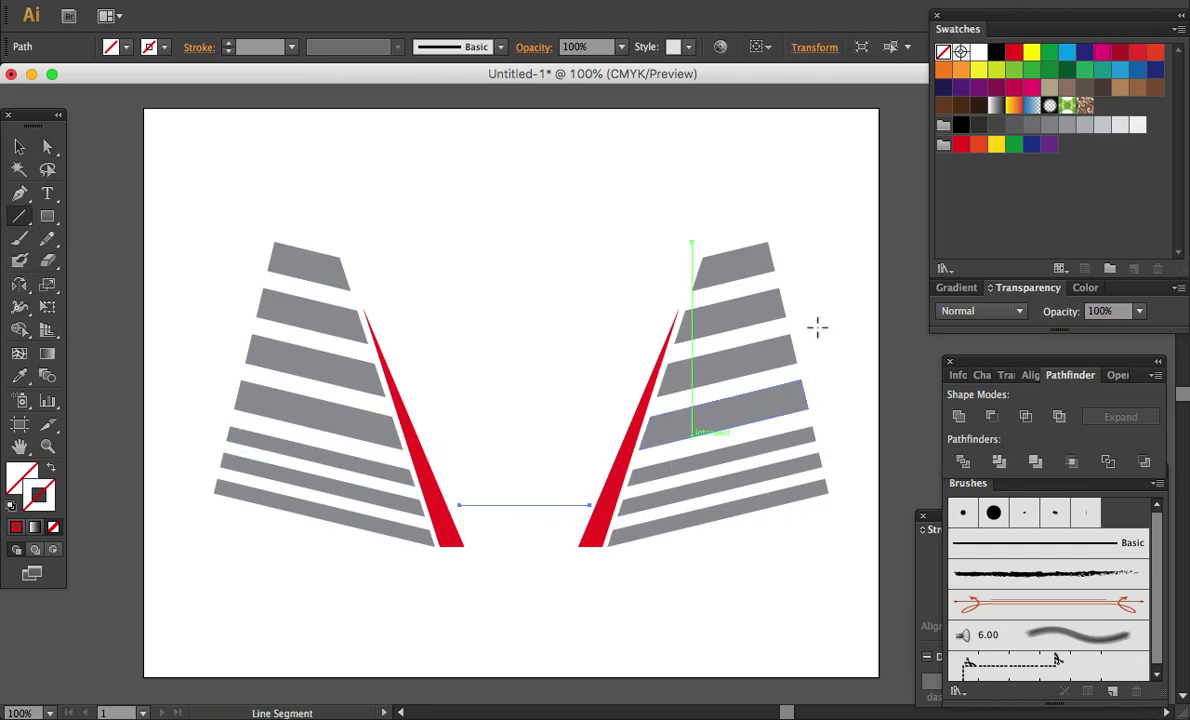
pyautogui.click(1049, 124)
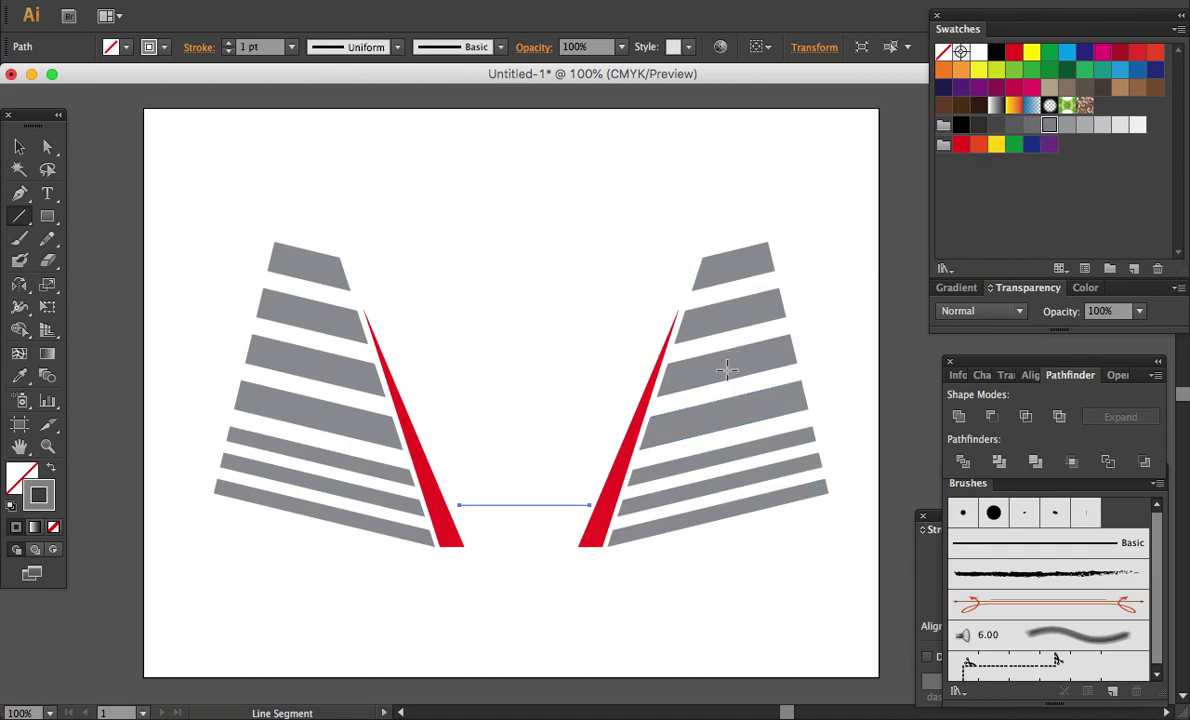
pyautogui.click(925, 560)
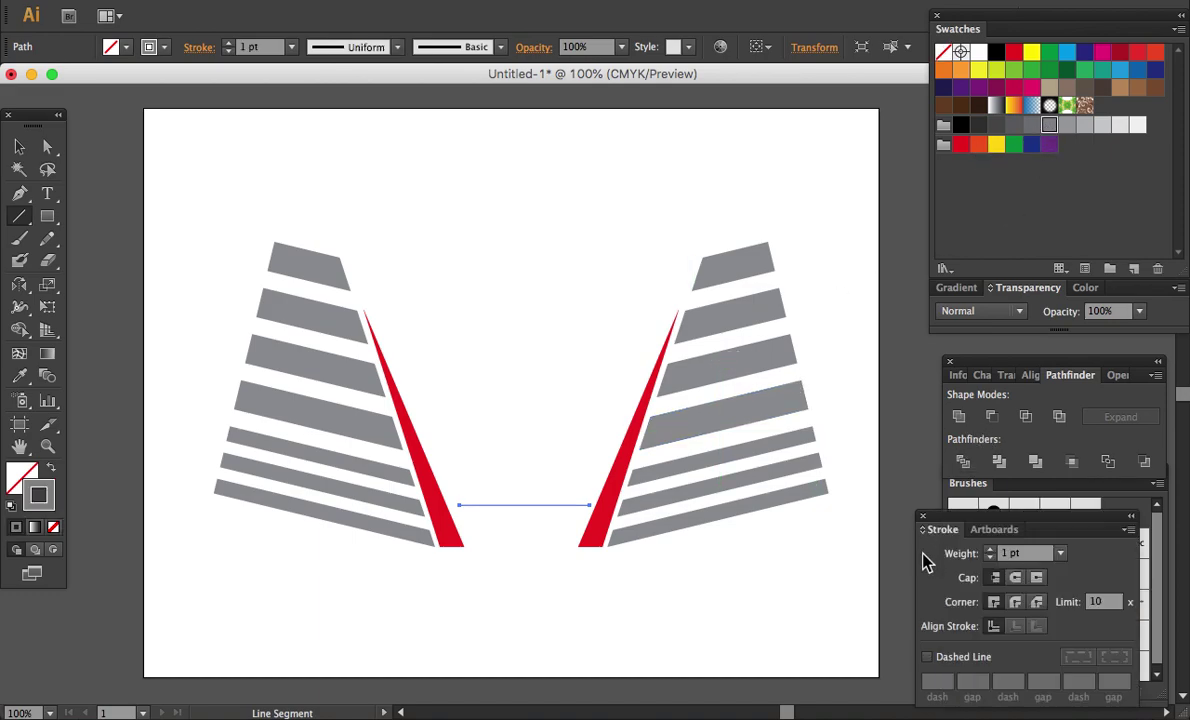
pyautogui.click(1061, 555)
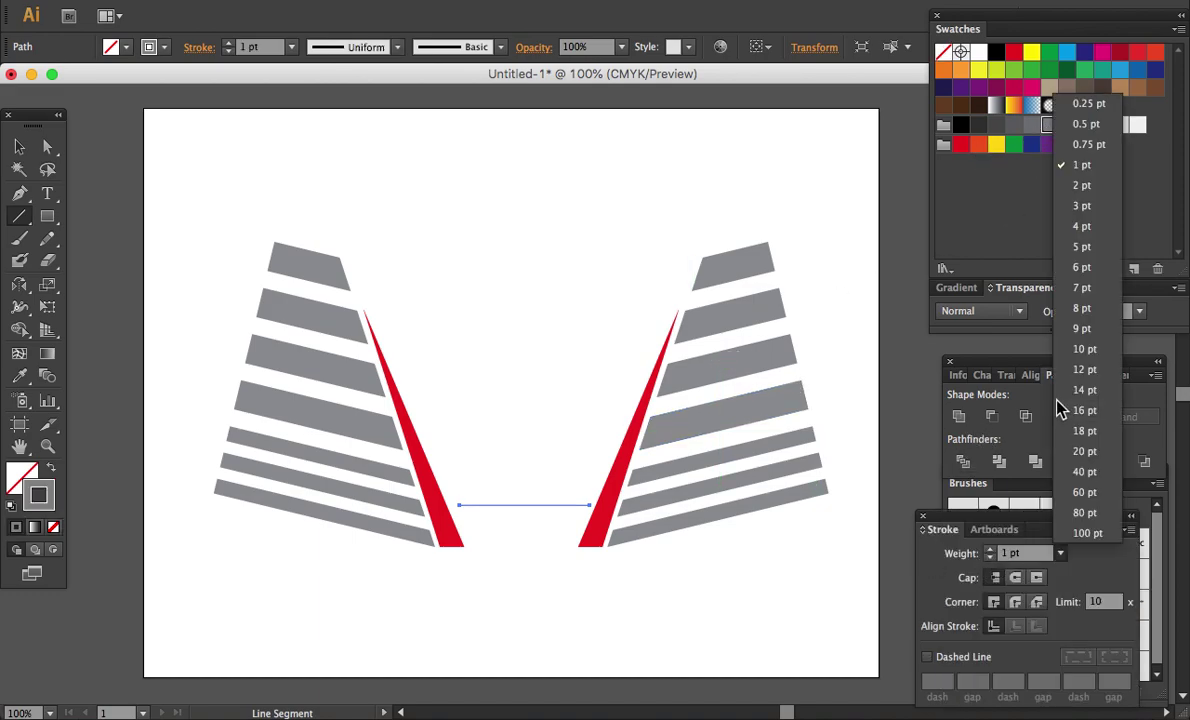
pyautogui.click(1080, 227)
pyautogui.press('a')
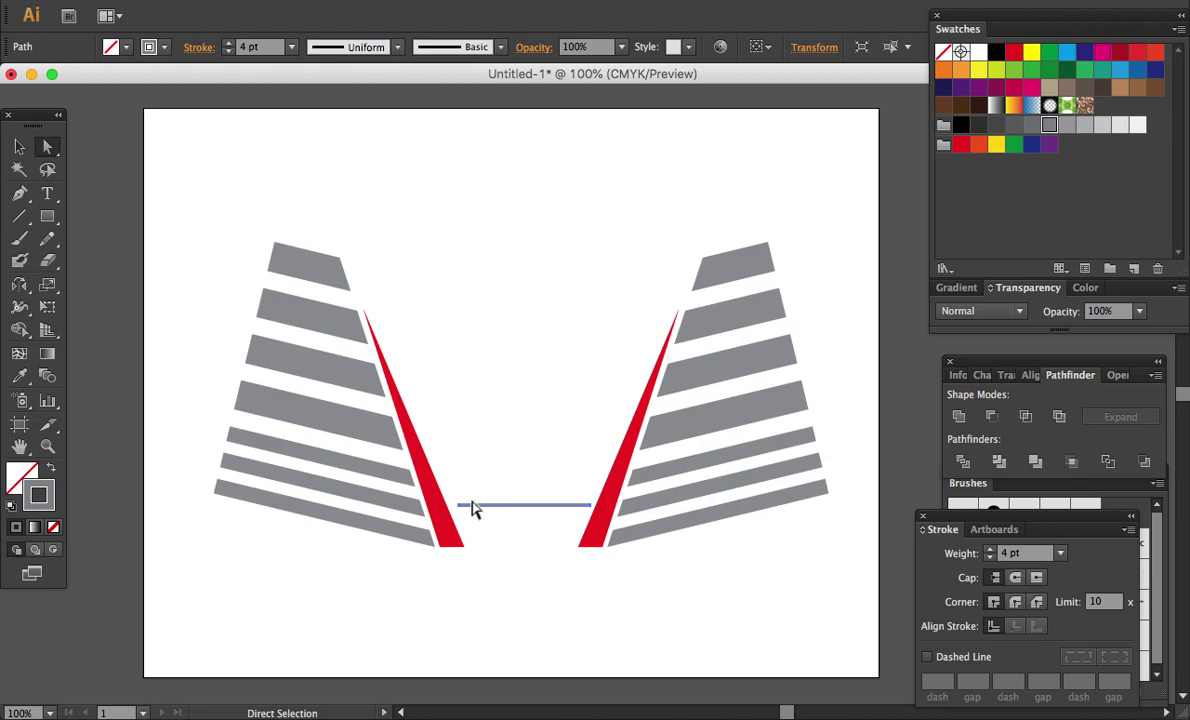
pyautogui.moveTo(461, 507); pyautogui.dragTo(444, 507)
pyautogui.moveTo(590, 506); pyautogui.dragTo(610, 510)
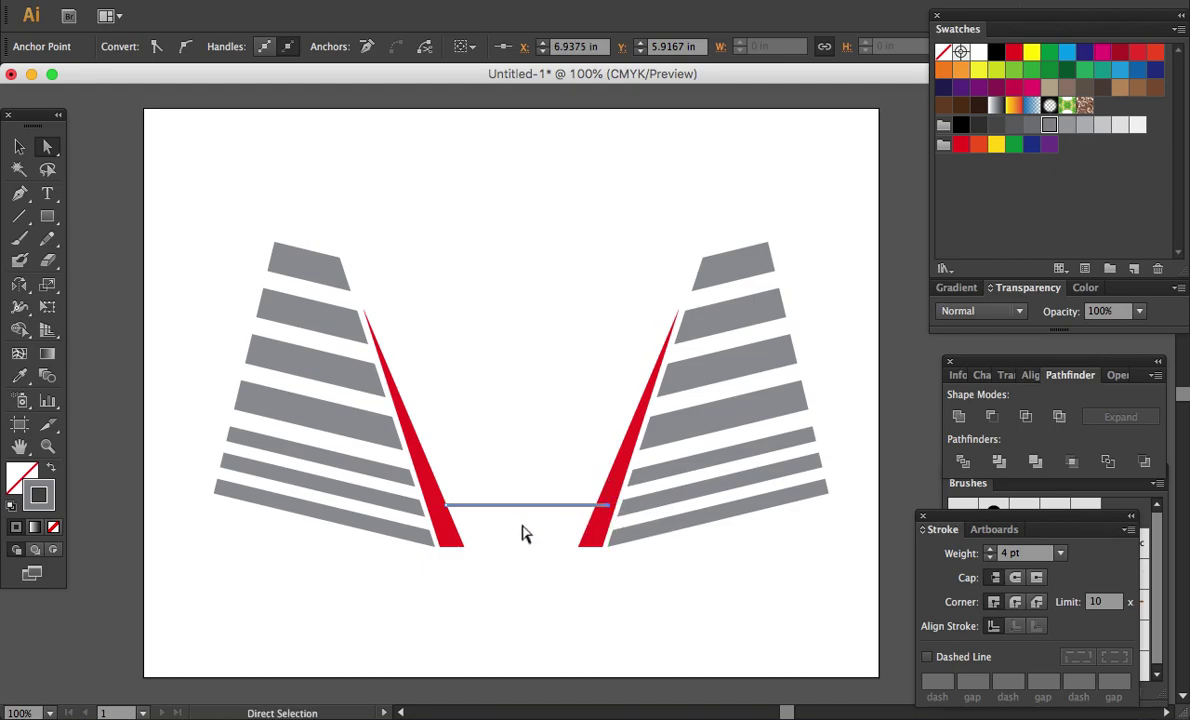
pyautogui.press('+')
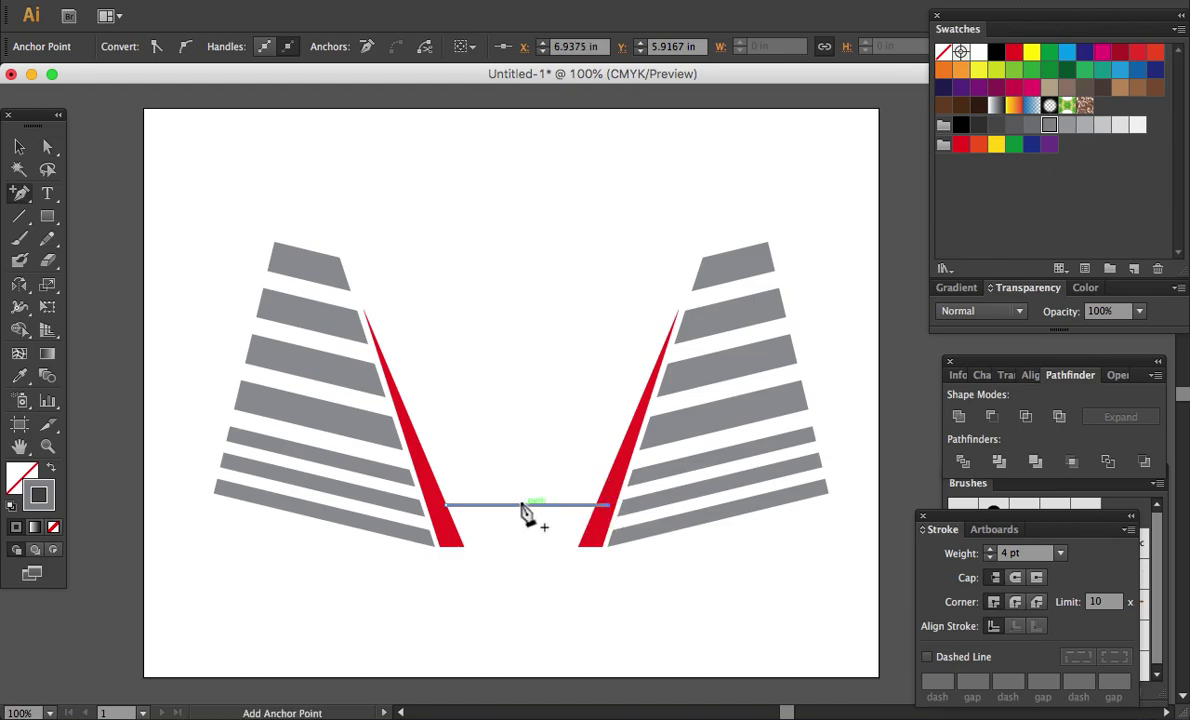
# Step: Add a middle anchor to the line and pull it down into a shallow V
pyautogui.click(520, 506)
pyautogui.press('a')
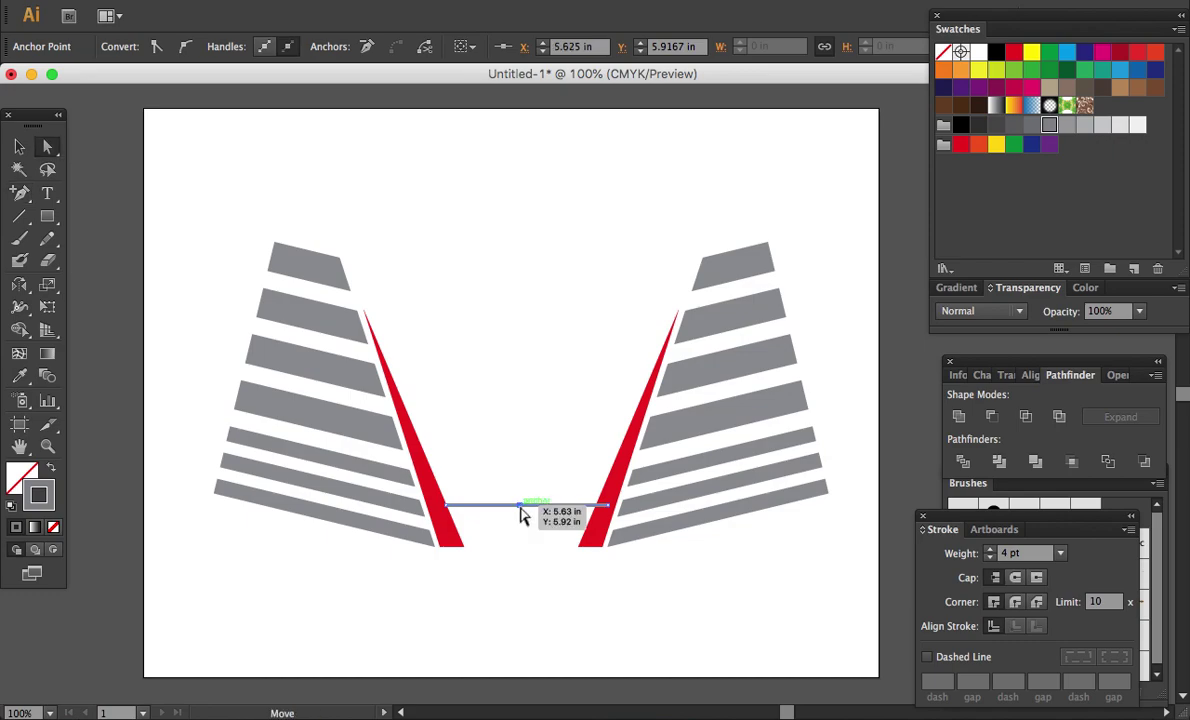
pyautogui.moveTo(520, 506); pyautogui.dragTo(520, 514)
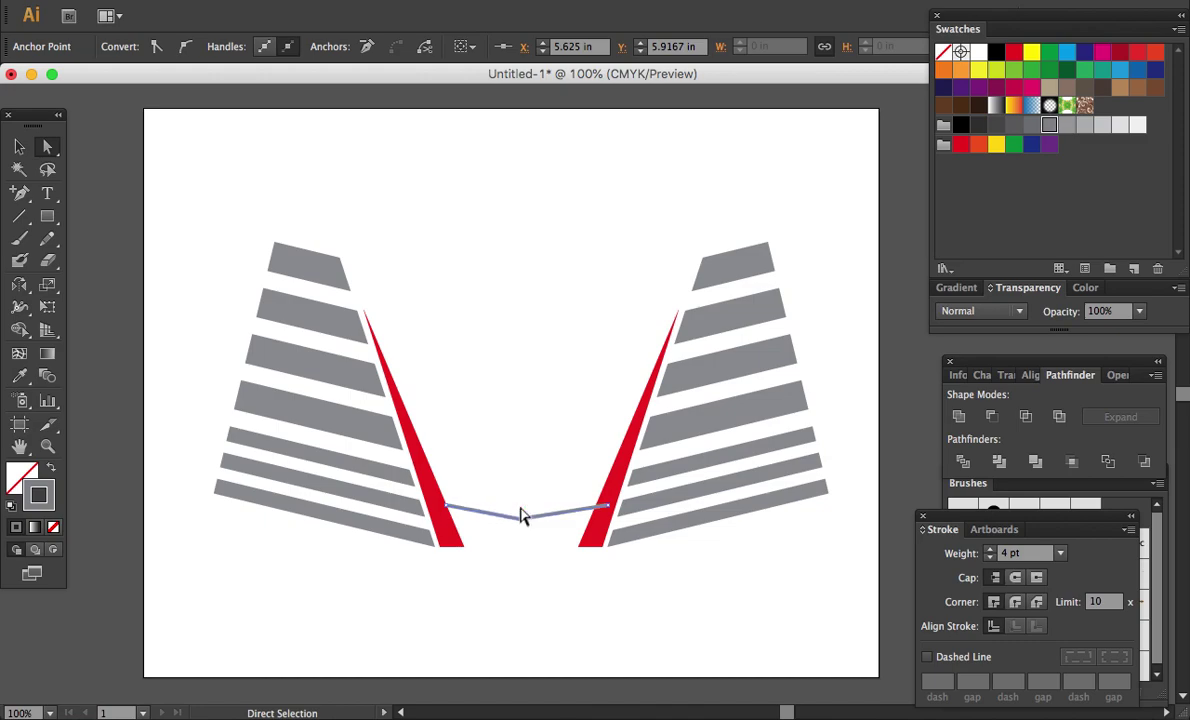
pyautogui.keyDown('alt'); pyautogui.click(510, 435); pyautogui.keyUp('alt')
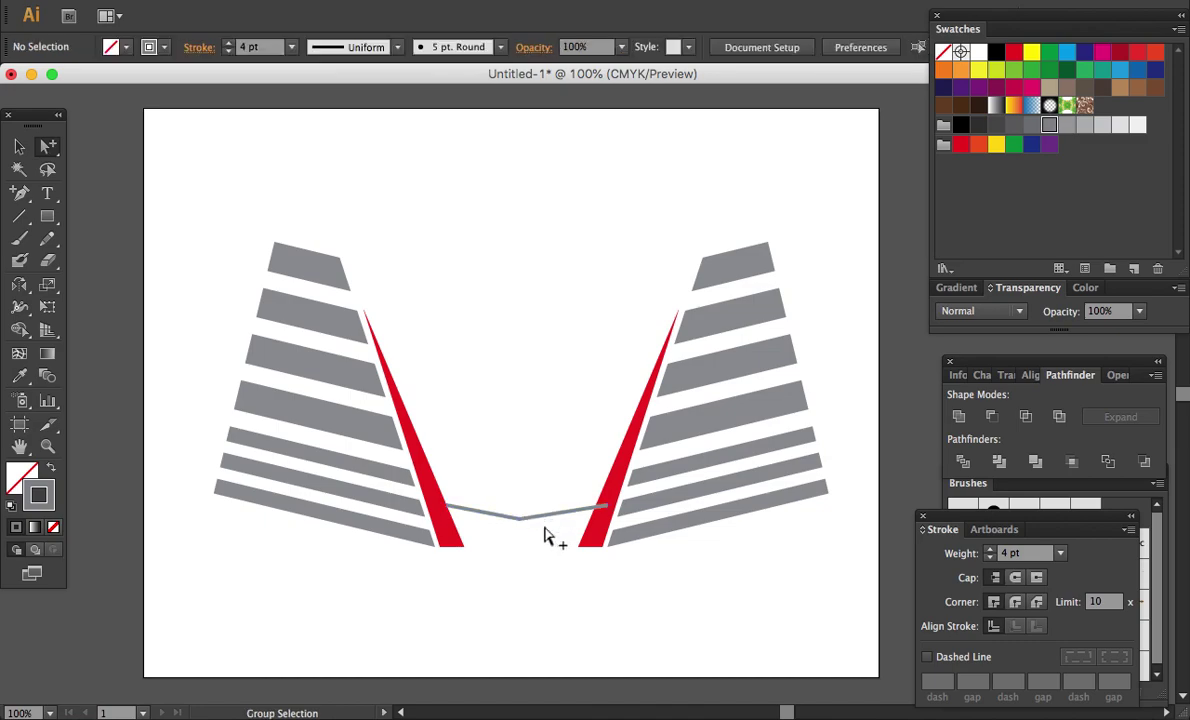
# Step: Stack evenly spaced copies of the V line below and select the whole stack
pyautogui.moveTo(538, 514); pyautogui.dragTo(538, 528)
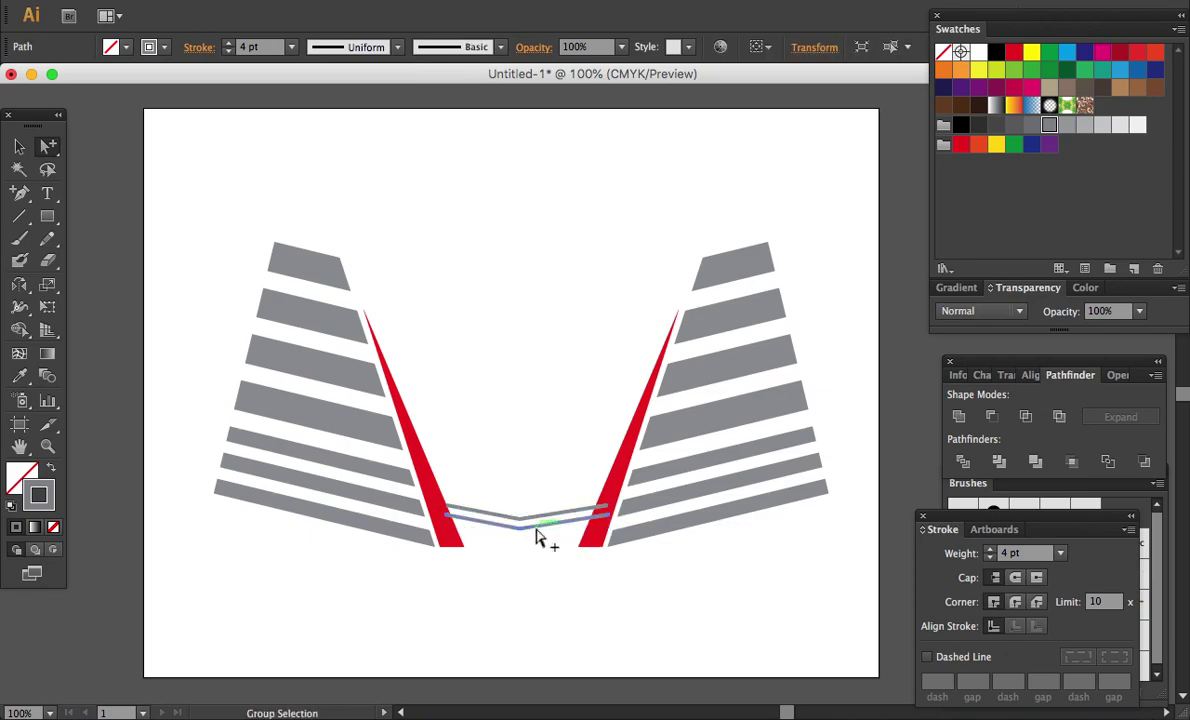
pyautogui.hotkey('ctrl', 'd')
pyautogui.hotkey('ctrl', 'd')
pyautogui.hotkey('ctrl', 'd')
pyautogui.click(540, 608)
pyautogui.press('v')
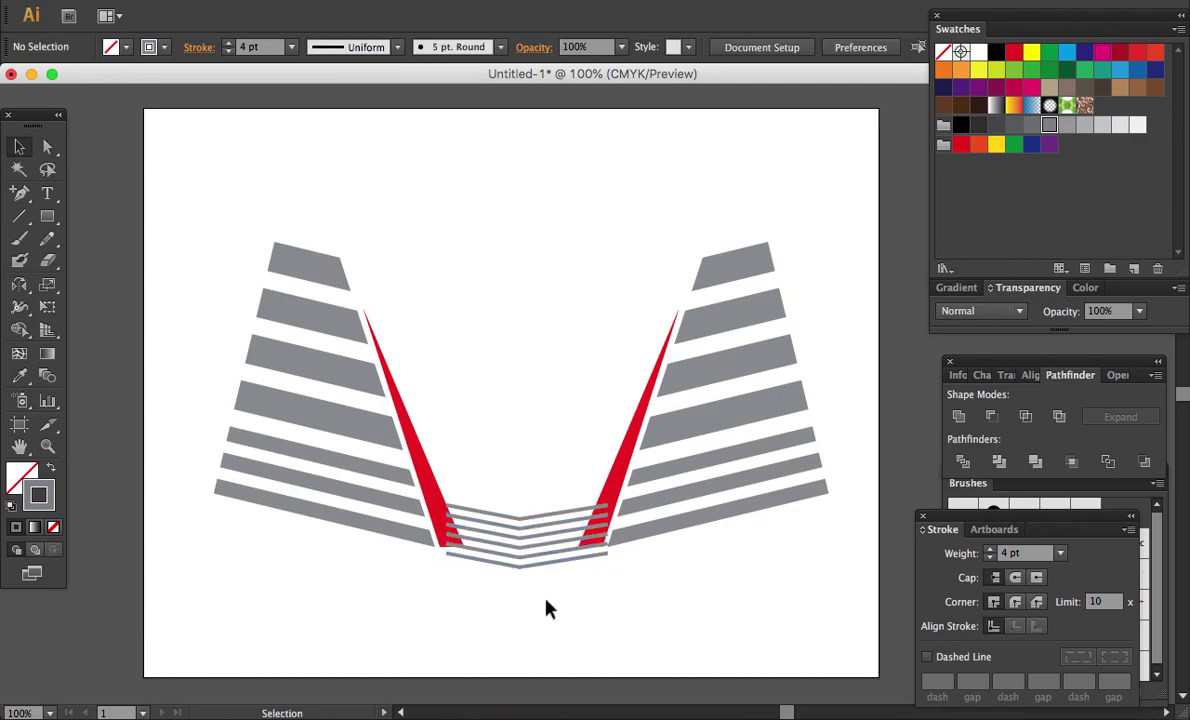
pyautogui.moveTo(546, 598)
pyautogui.mouseDown()
pyautogui.moveTo(495, 491)
pyautogui.moveTo(534, 506)
pyautogui.mouseUp()
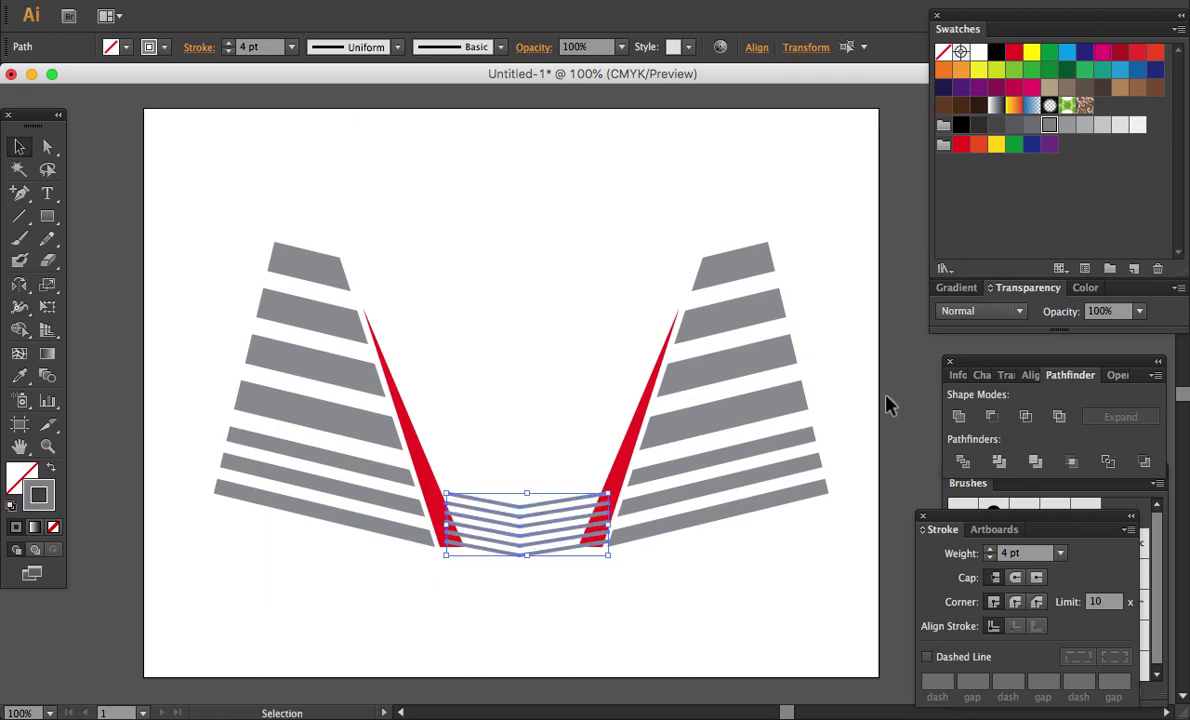
# Step: Group the V lines and give their stroke a linear gradient at 90°
pyautogui.hotkey('ctrl', 'g')
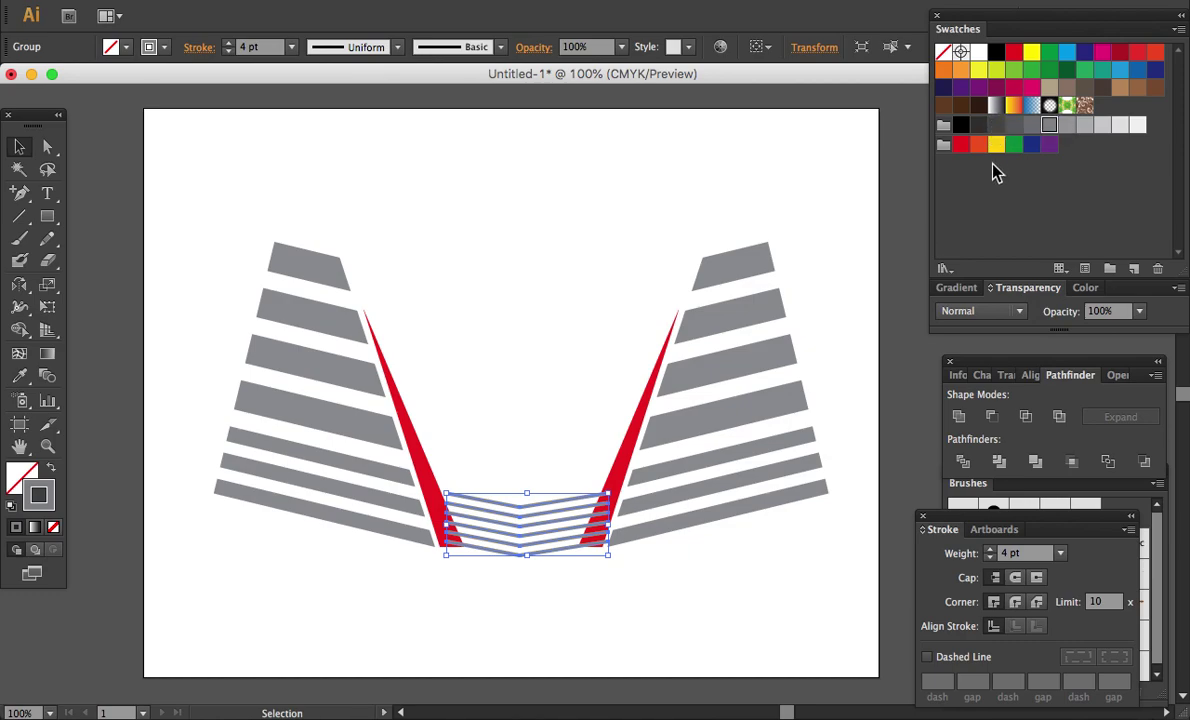
pyautogui.click(958, 290)
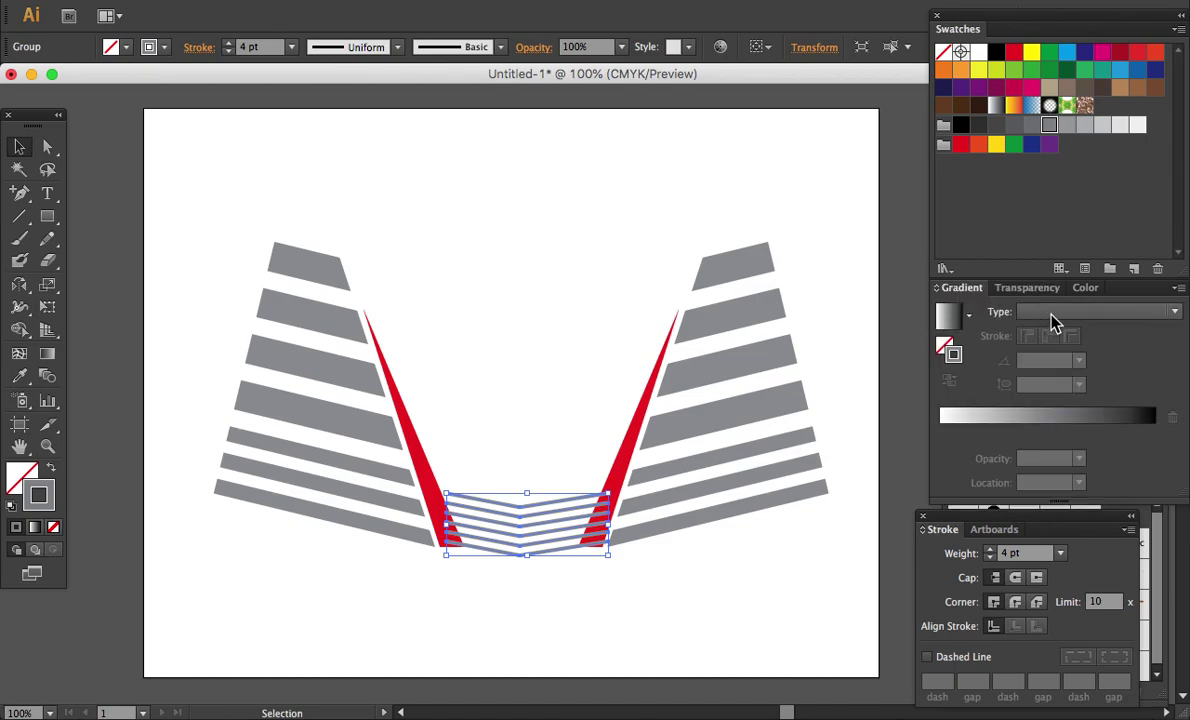
pyautogui.click(1053, 318)
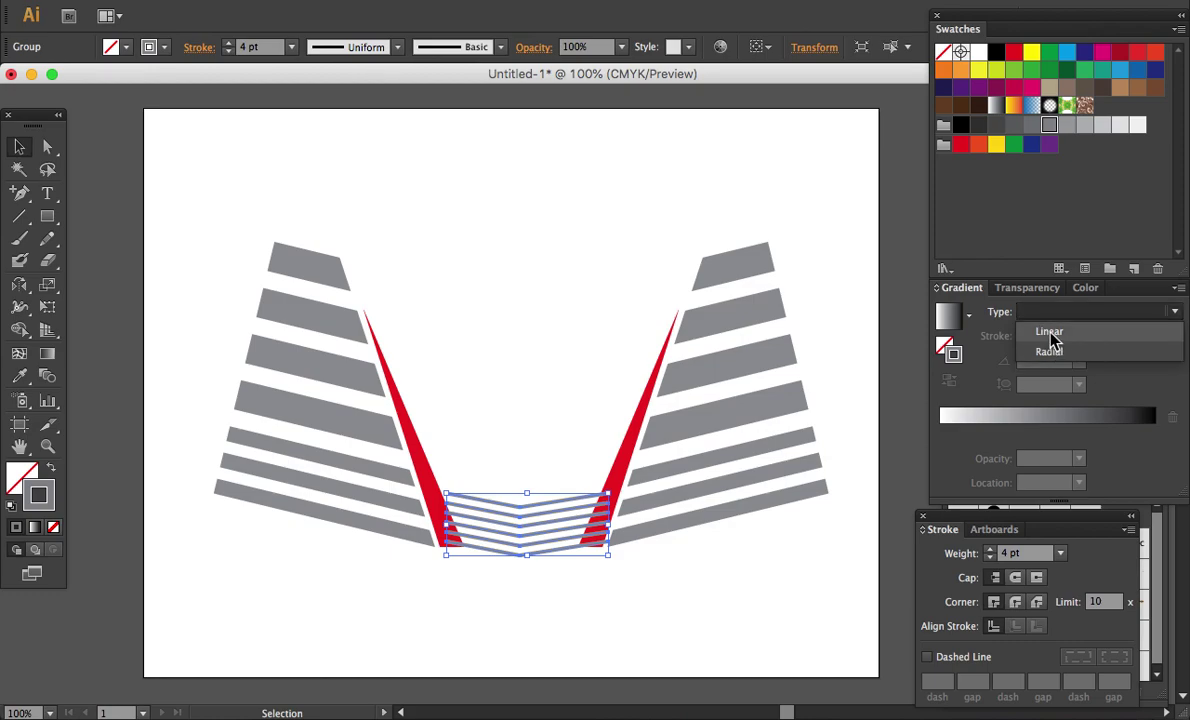
pyautogui.click(1050, 333)
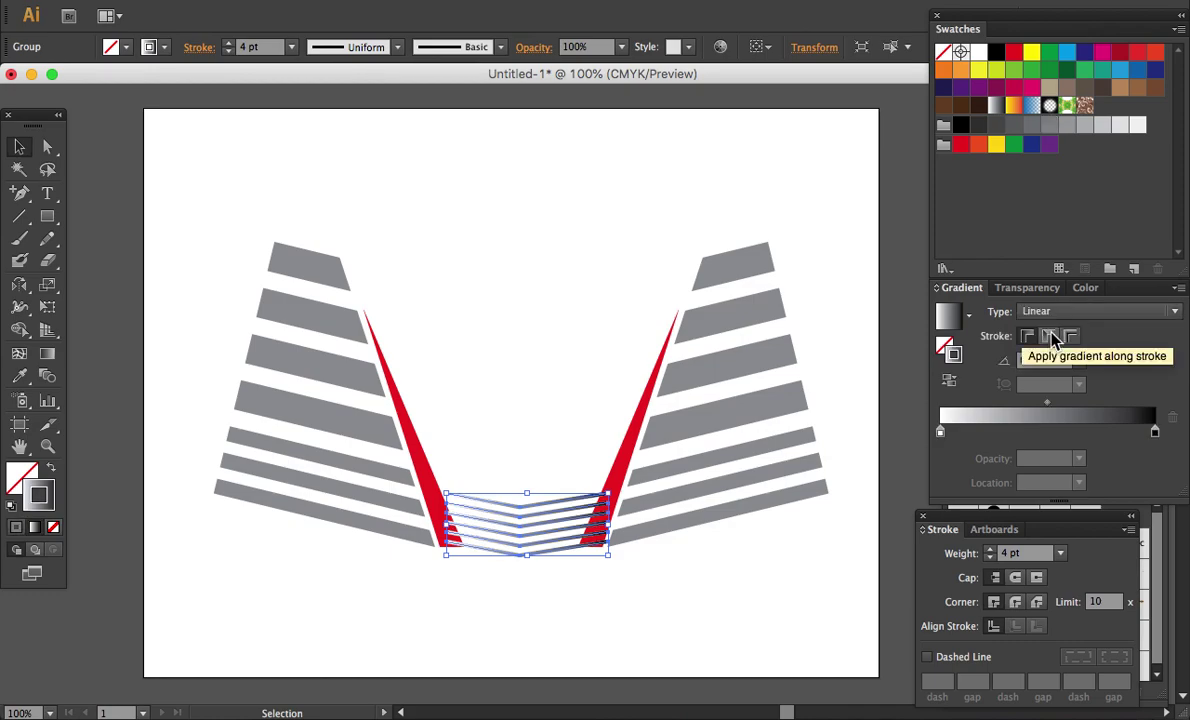
pyautogui.click(1077, 361)
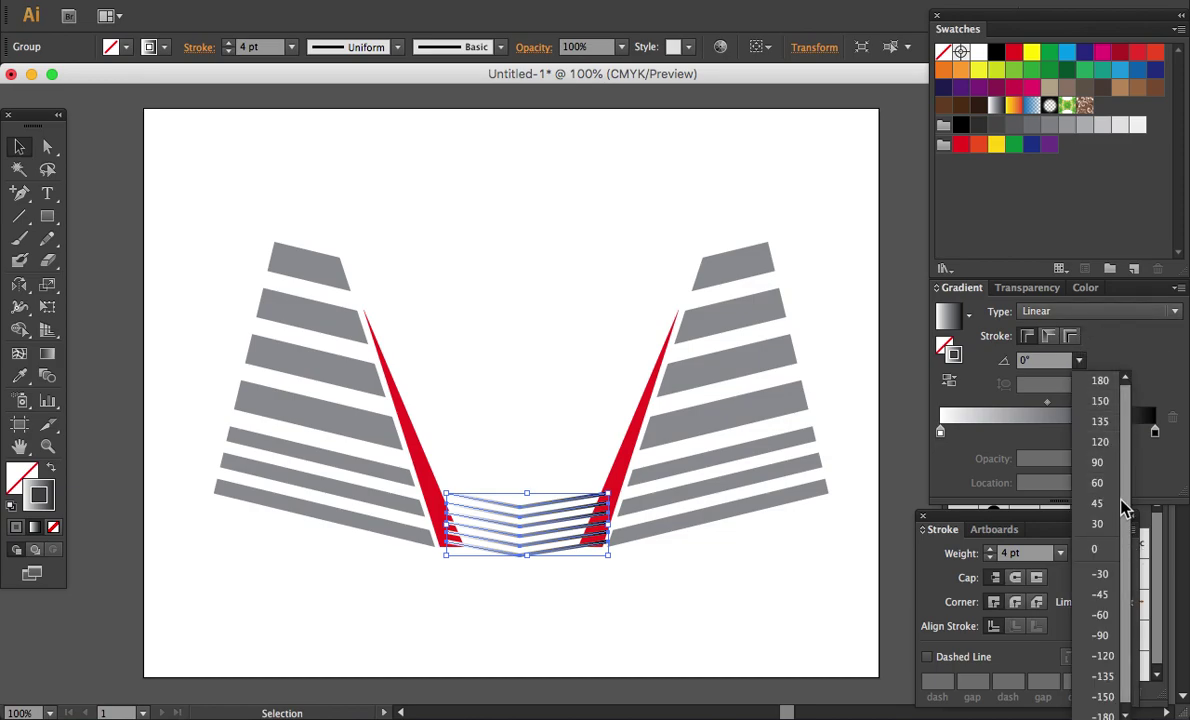
pyautogui.click(1100, 462)
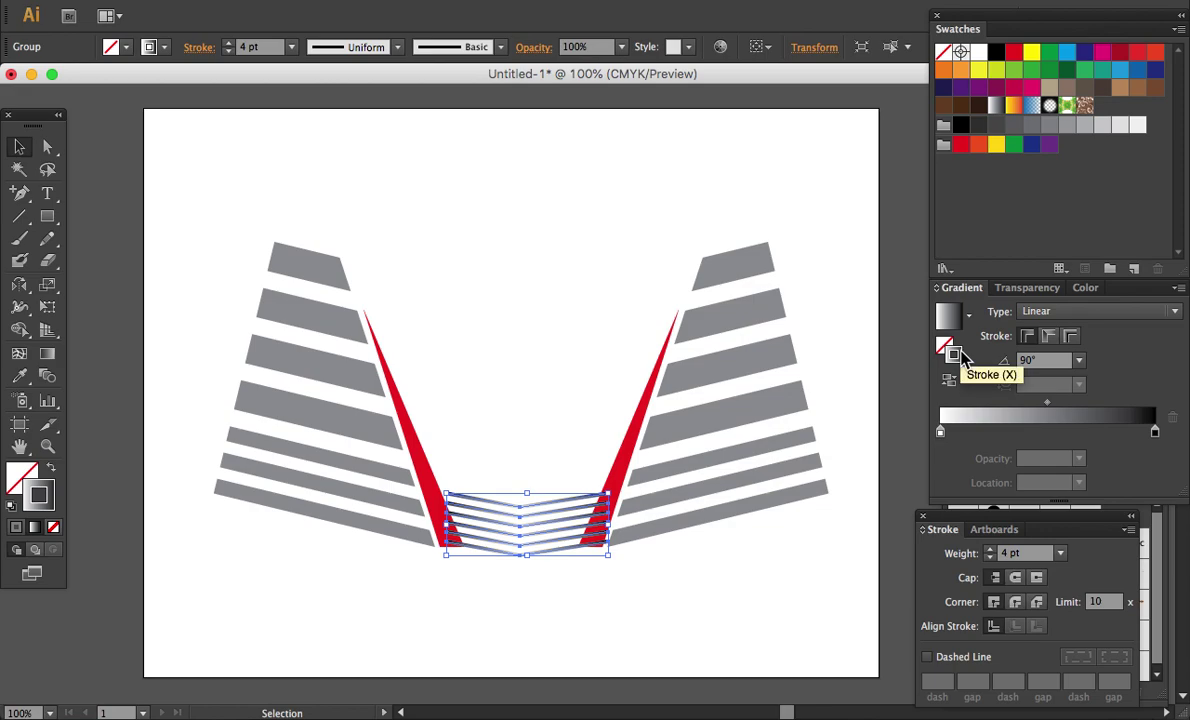
# Step: Reselect the chevron group and resize it slightly
pyautogui.click(779, 558)
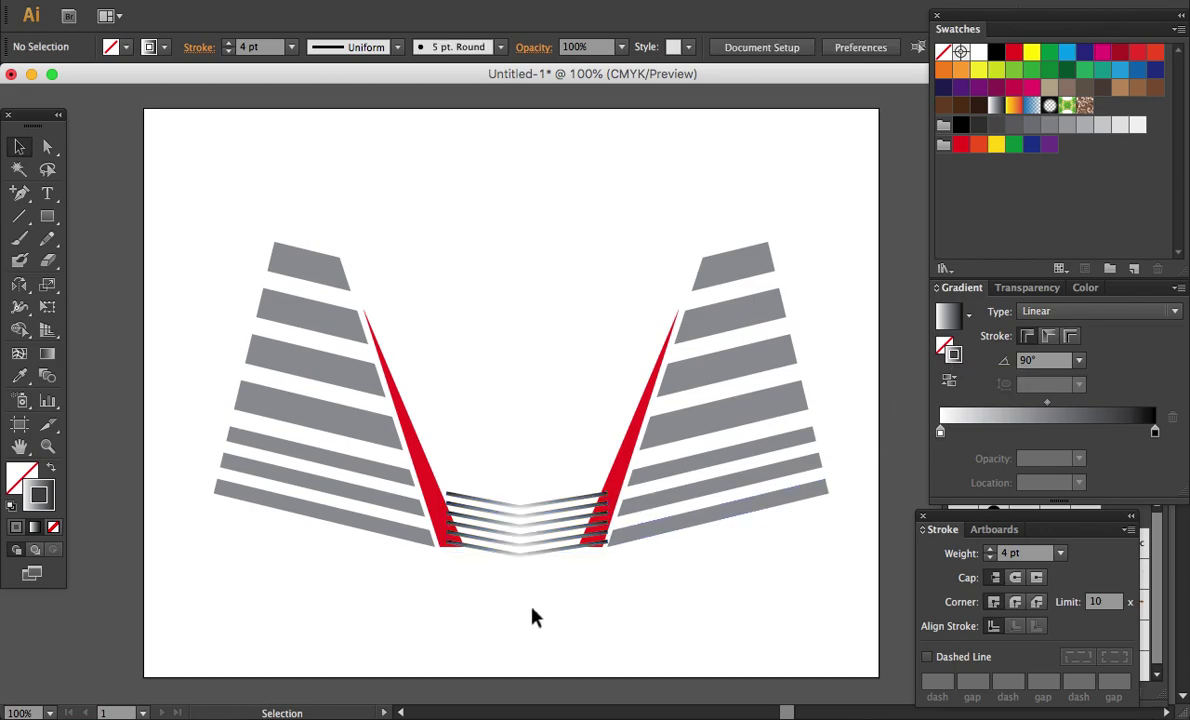
pyautogui.moveTo(548, 588); pyautogui.dragTo(479, 490)
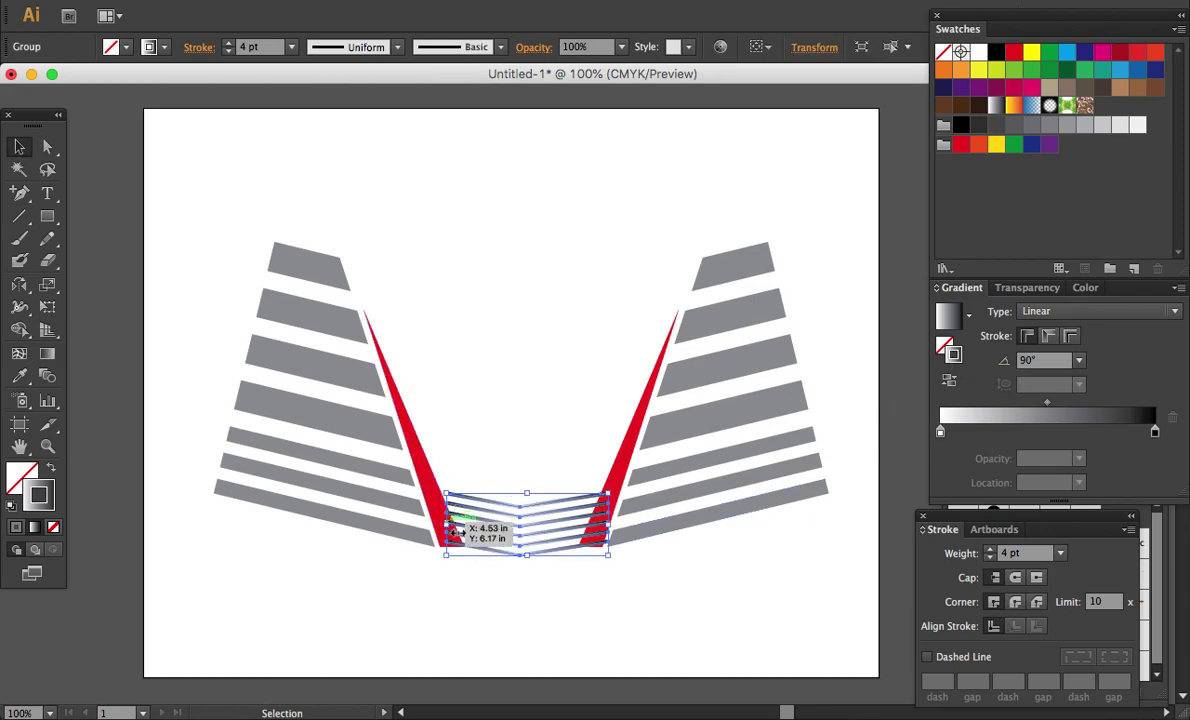
pyautogui.moveTo(449, 527); pyautogui.dragTo(440, 524)
pyautogui.click(647, 621)
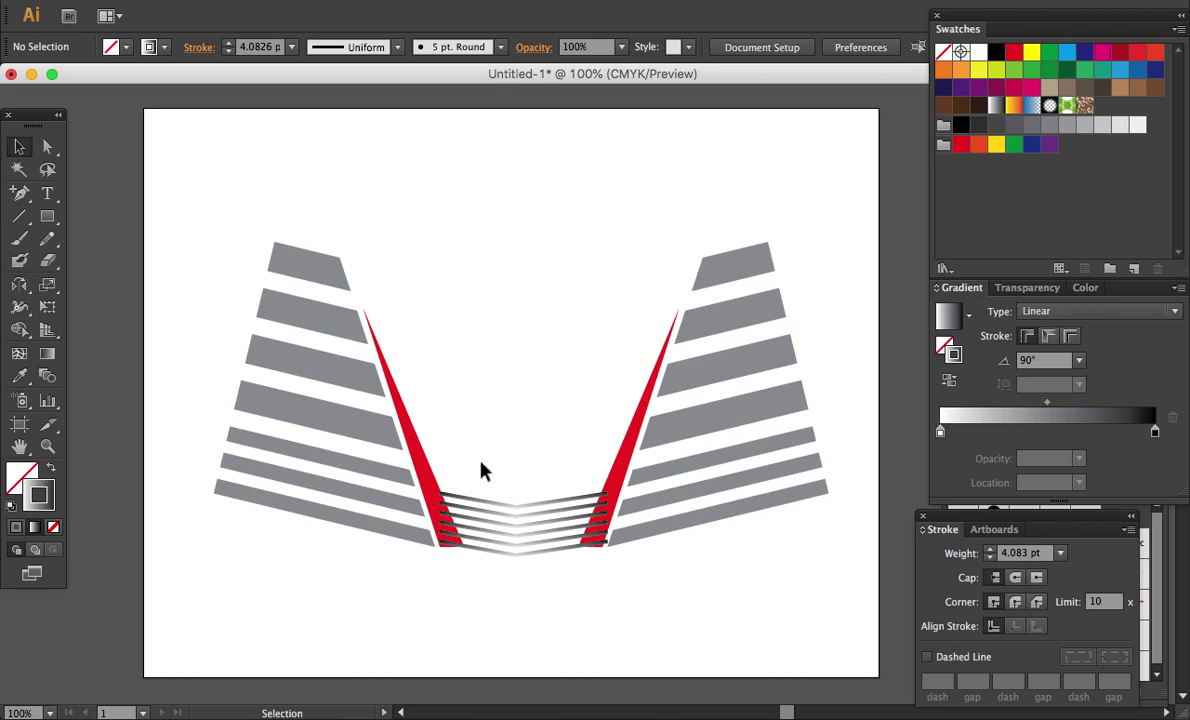
# Step: Pen-draw a closed curved teardrop shape left of the artwork, outlined in red
pyautogui.moveTo(542, 353); pyautogui.dragTo(534, 404)
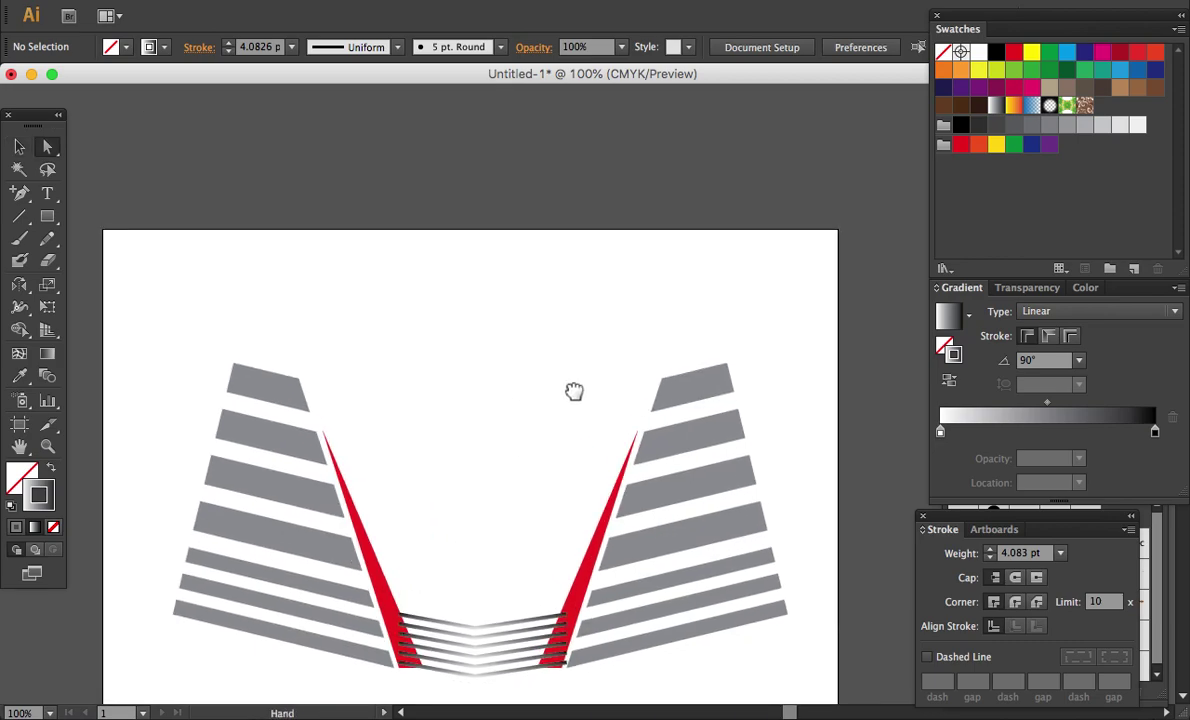
pyautogui.hscroll(-10, 574, 391)
pyautogui.scroll(-2, 574, 391)
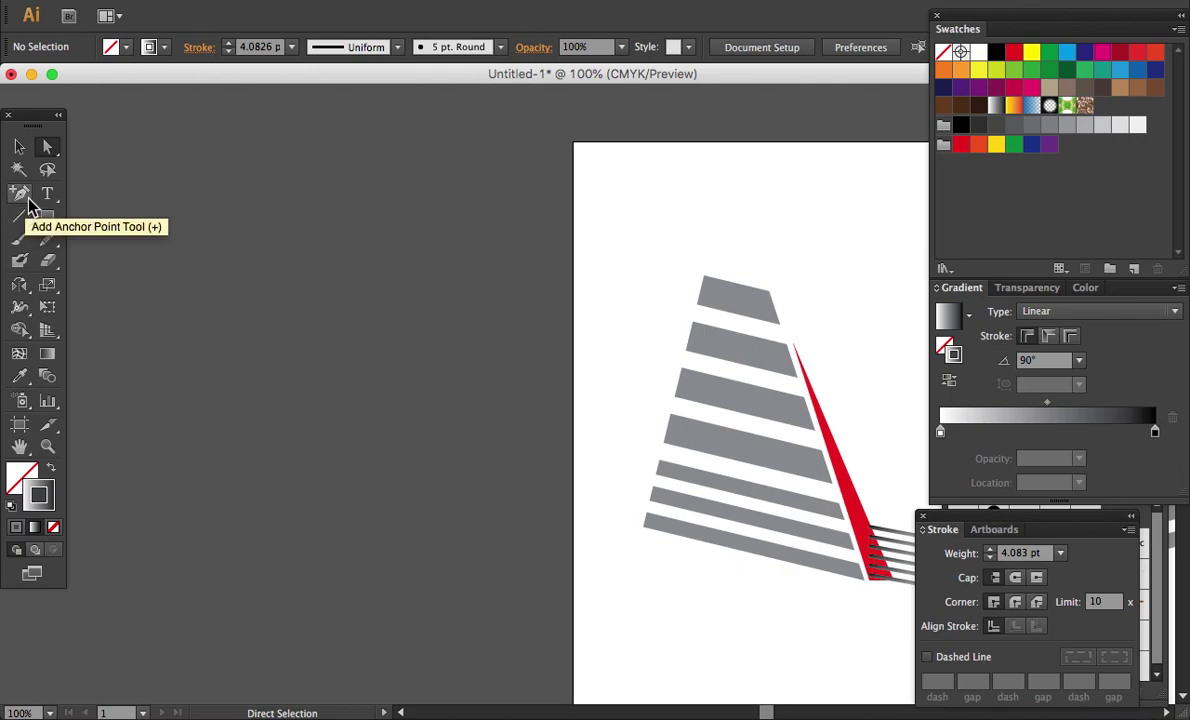
pyautogui.moveTo(30, 205); pyautogui.dragTo(70, 185)
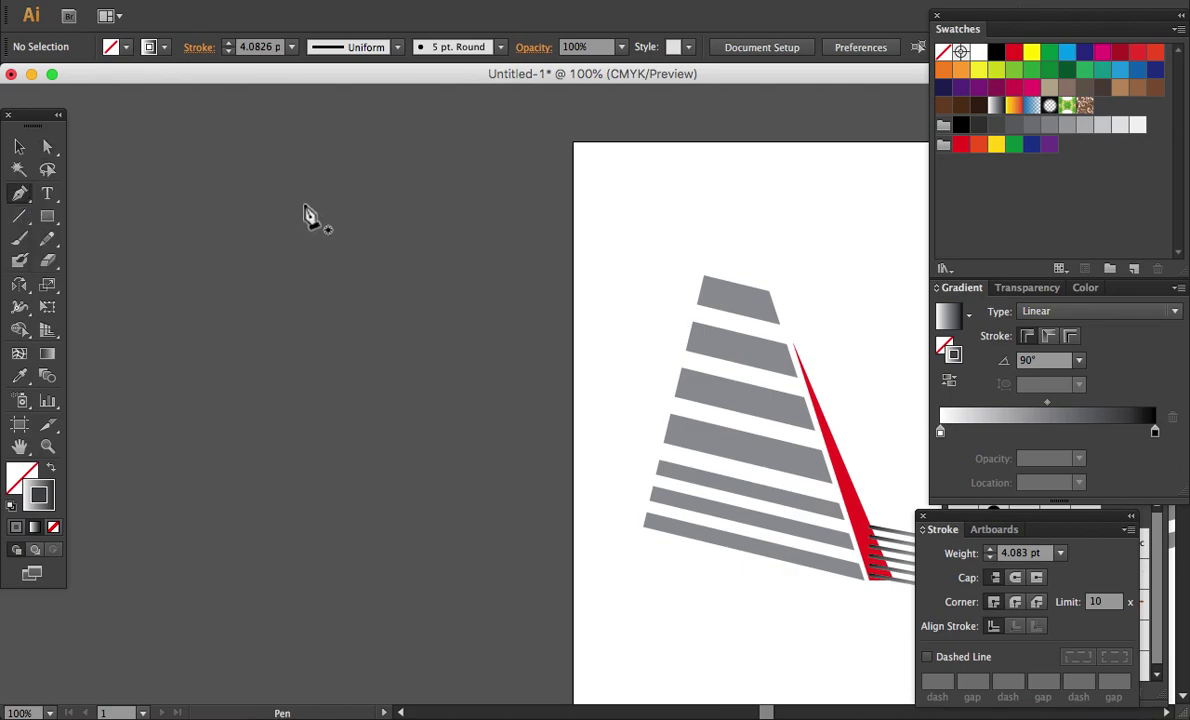
pyautogui.moveTo(299, 198); pyautogui.dragTo(303, 227)
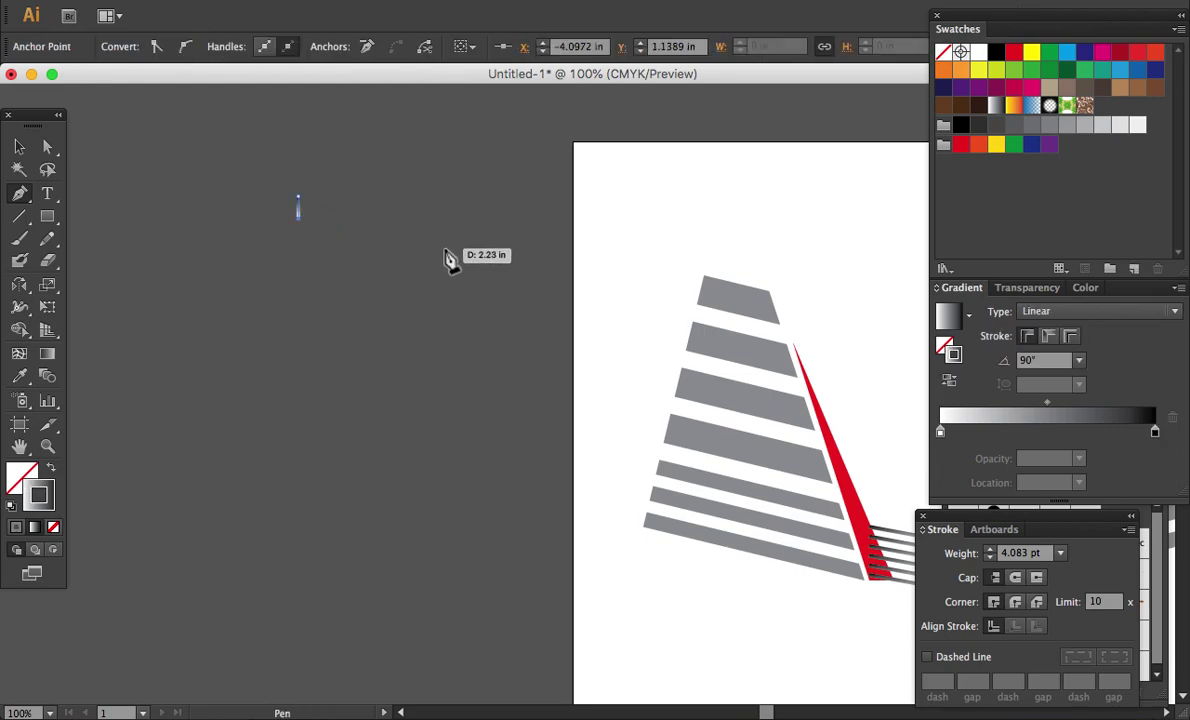
pyautogui.press('x')
pyautogui.press('/')
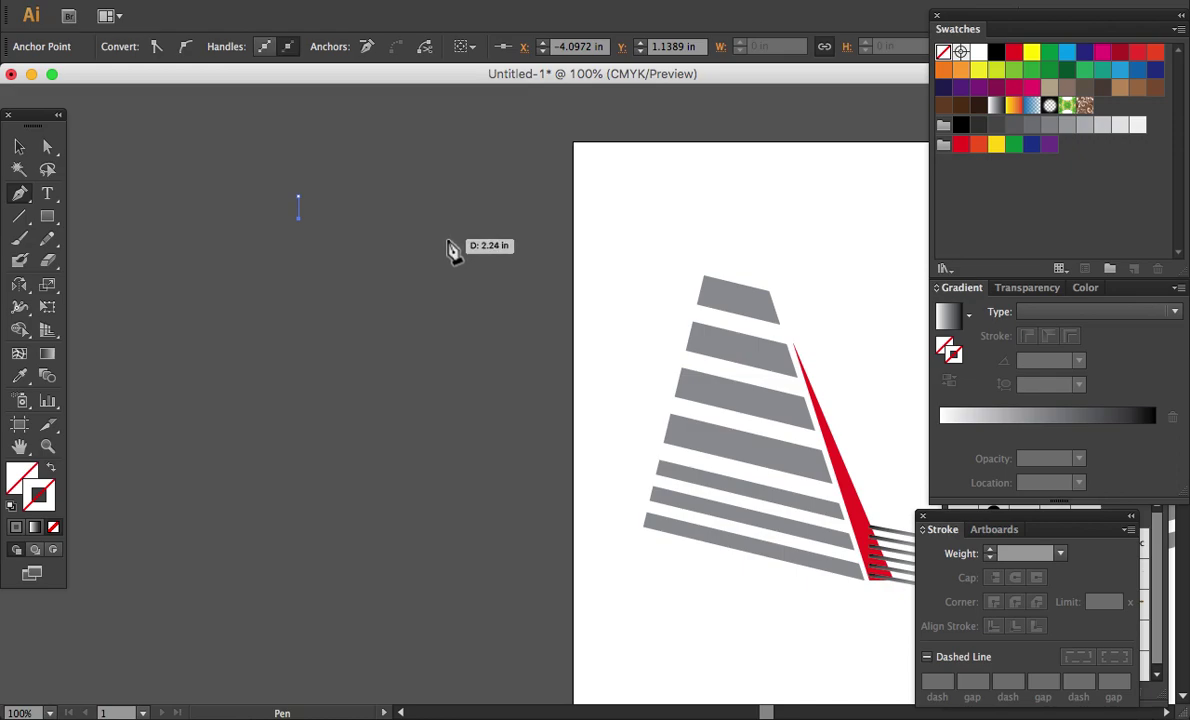
pyautogui.moveTo(447, 239); pyautogui.dragTo(468, 276)
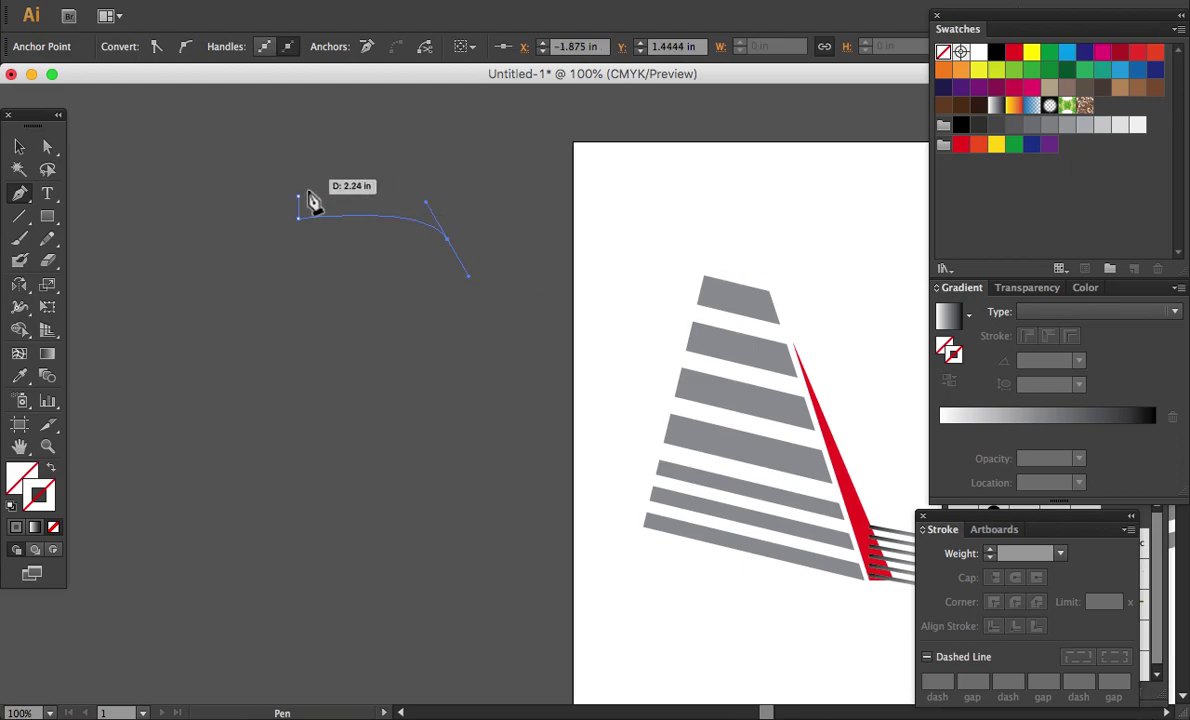
pyautogui.click(298, 199)
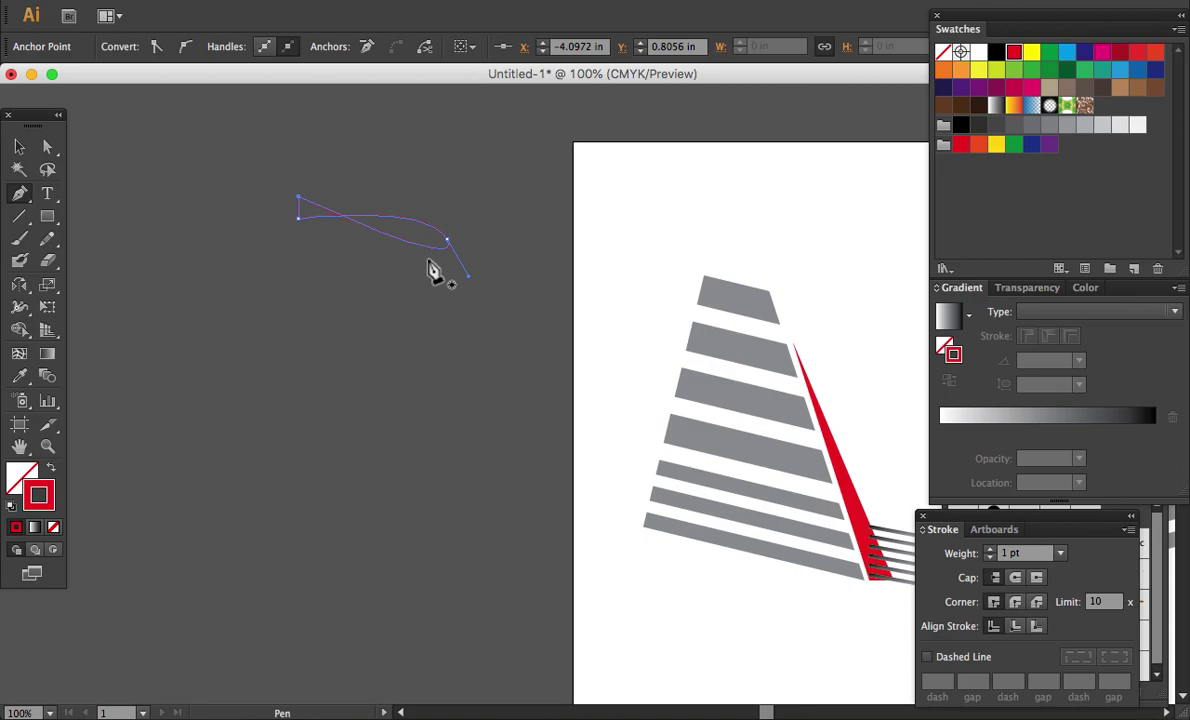
pyautogui.click(1014, 55)
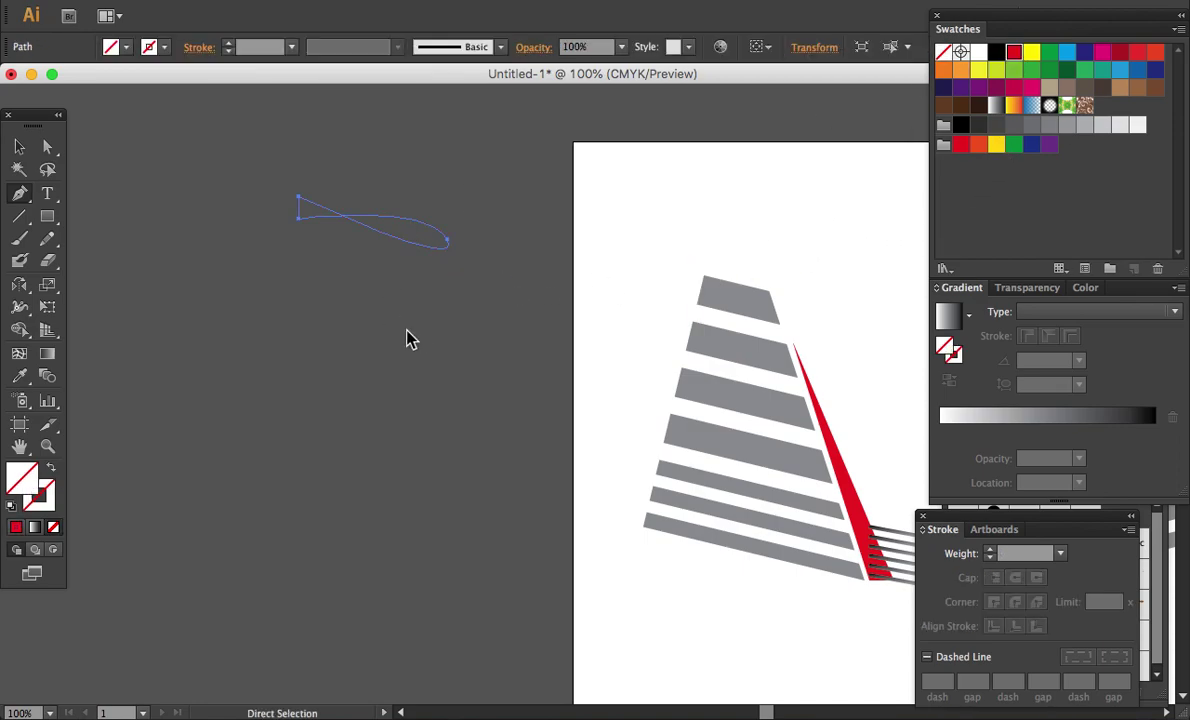
# Step: Swap to a red fill and drag anchors to taper the shape into a slim spike
pyautogui.hotkey('shift', 'x')
pyautogui.press('a')
pyautogui.click(449, 244)
pyautogui.moveTo(467, 277); pyautogui.dragTo(383, 222)
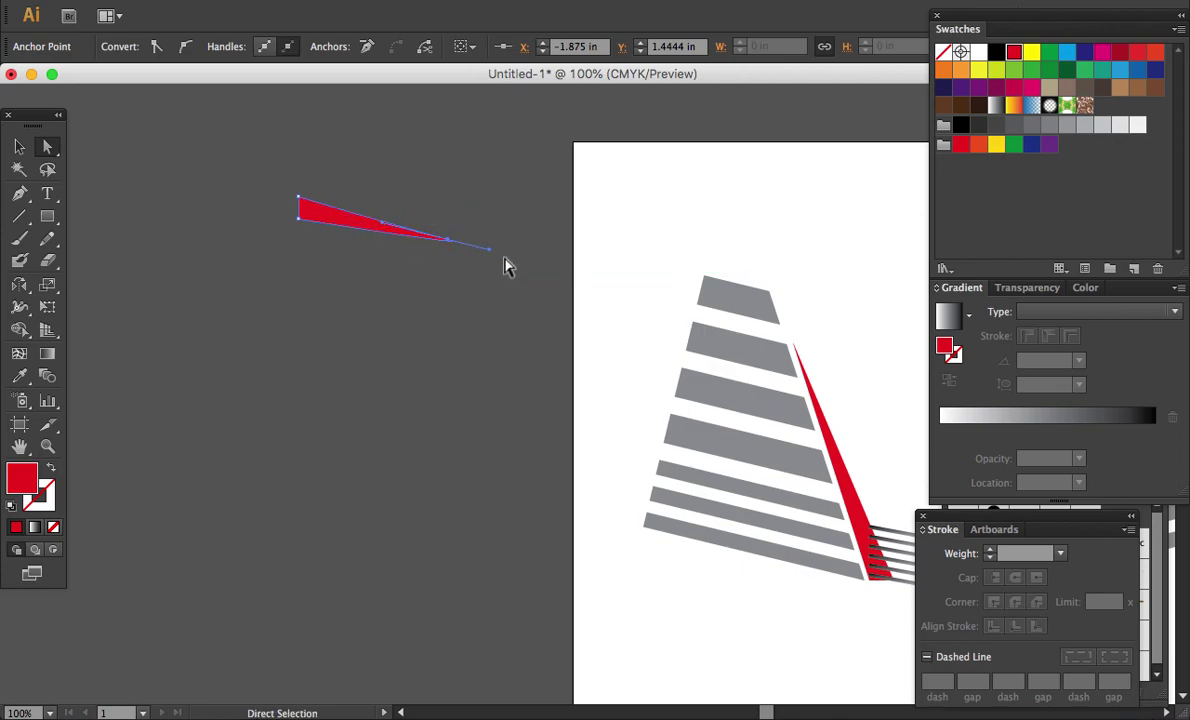
pyautogui.moveTo(491, 256); pyautogui.dragTo(446, 248)
pyautogui.click(365, 241)
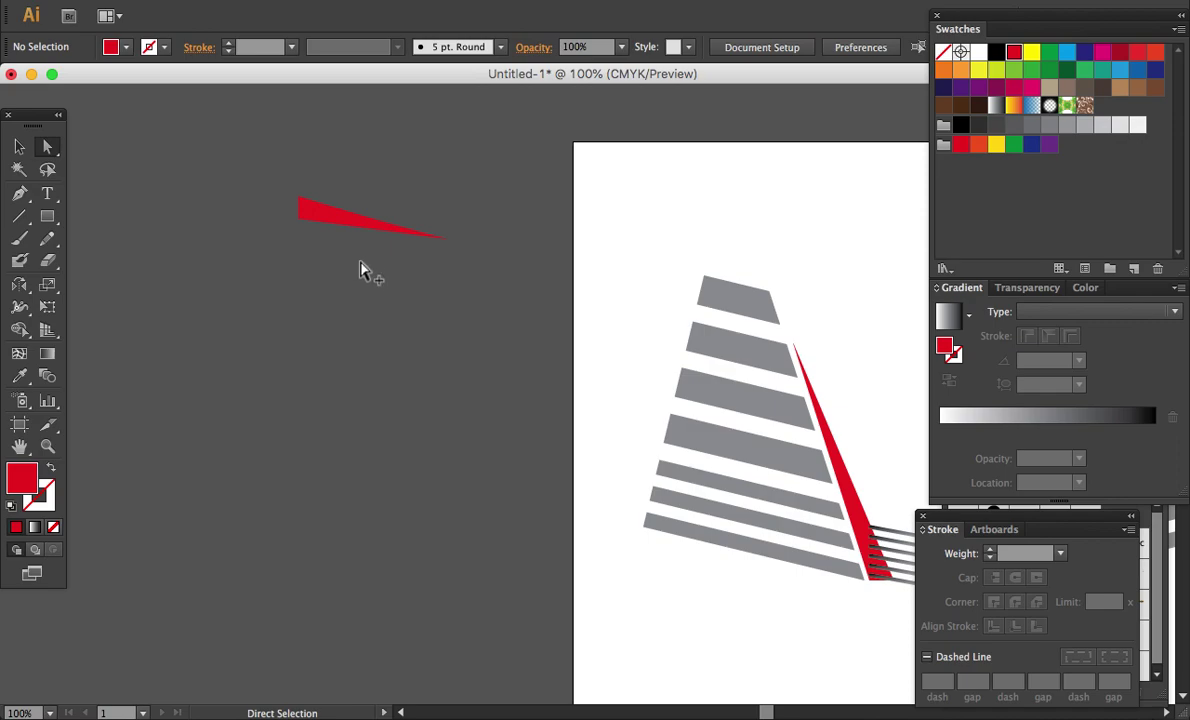
pyautogui.press('alt')
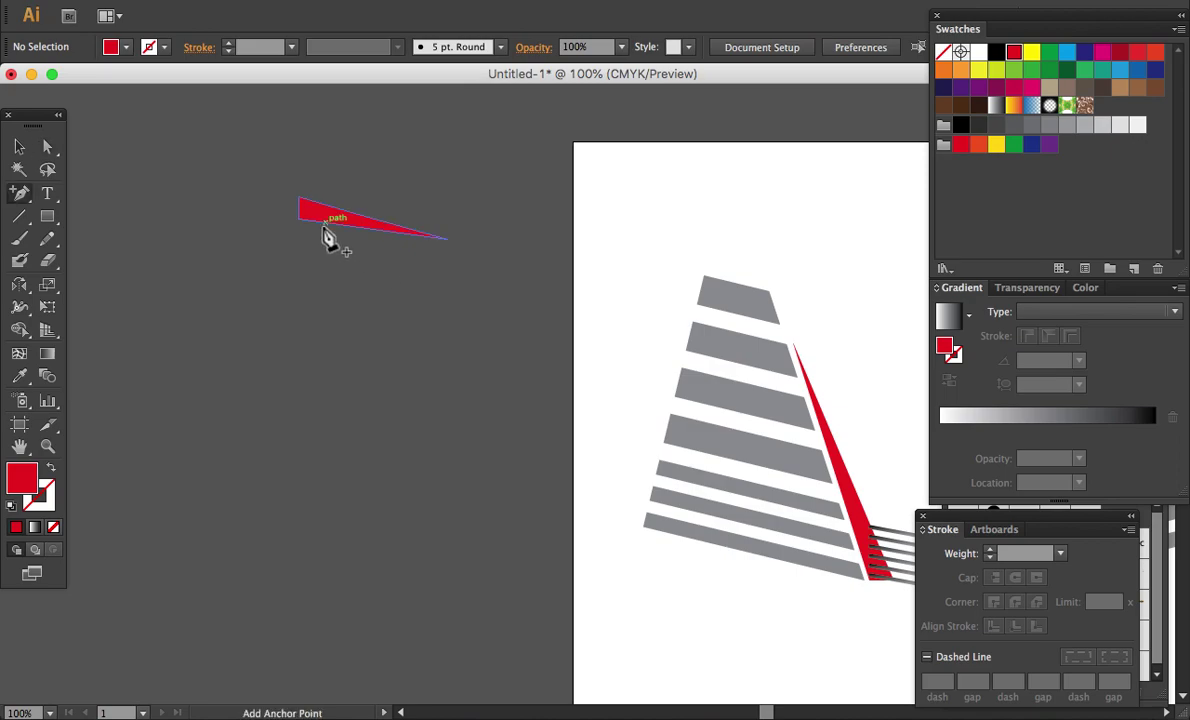
pyautogui.moveTo(328, 226); pyautogui.dragTo(329, 221)
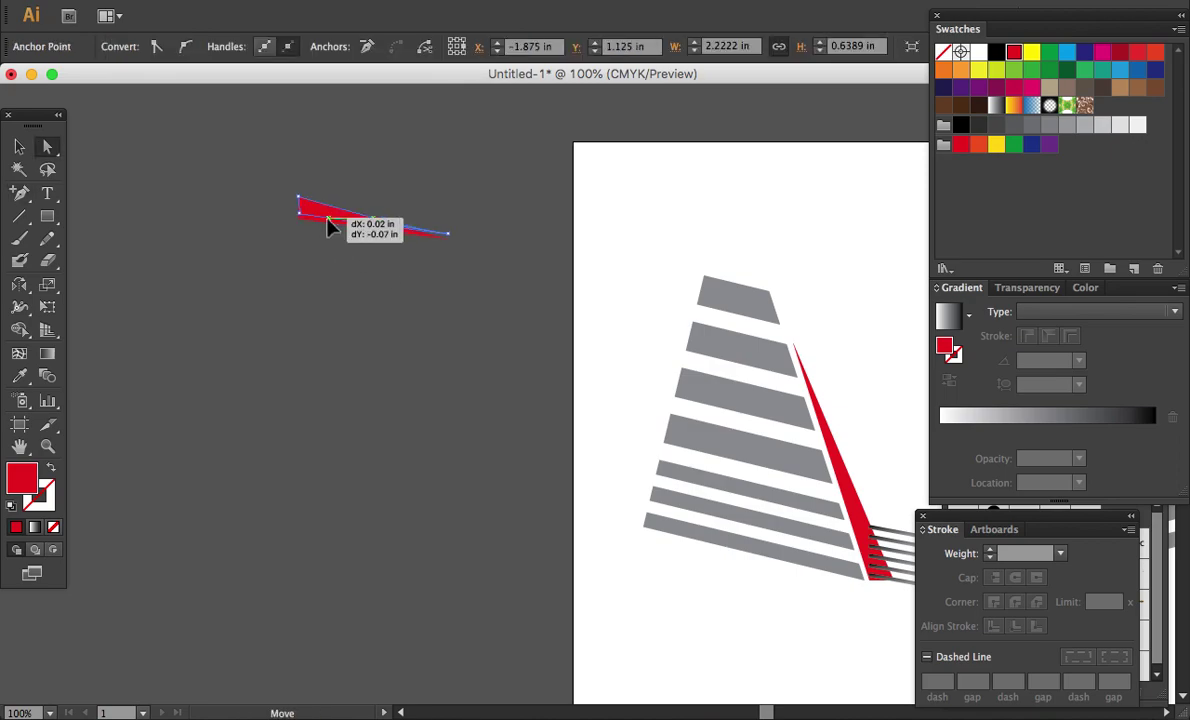
pyautogui.click(341, 258)
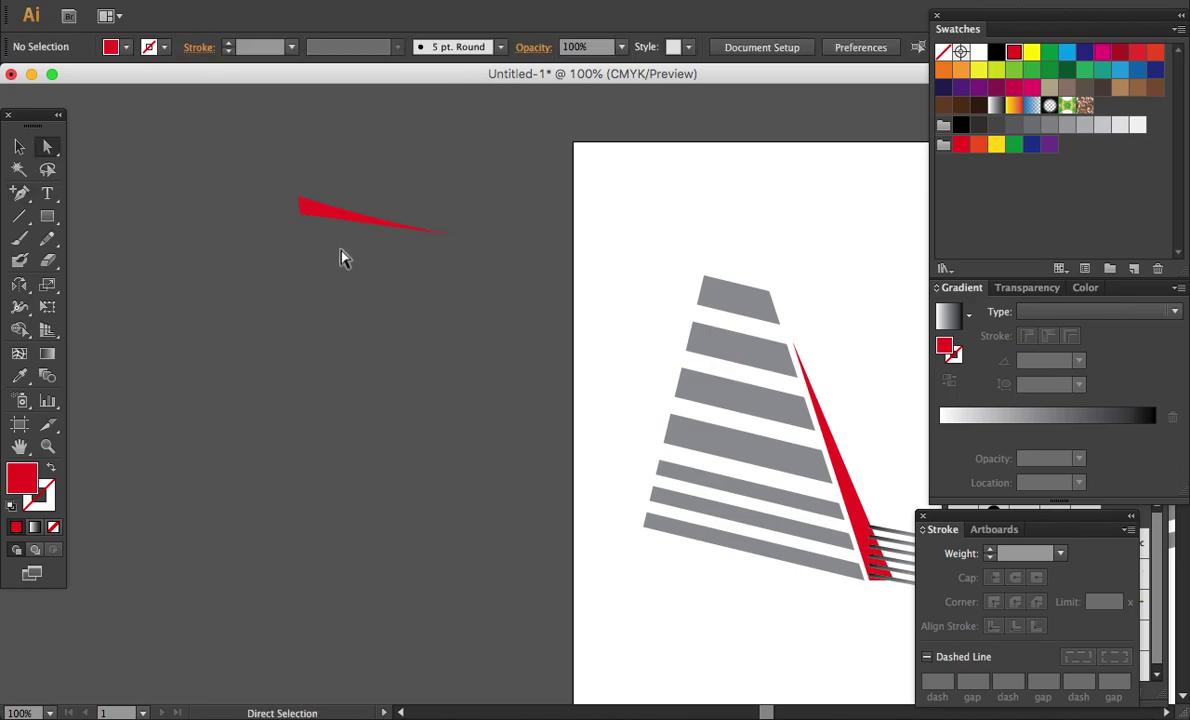
# Step: Begin a new pen path below the red spike
pyautogui.press('alt')
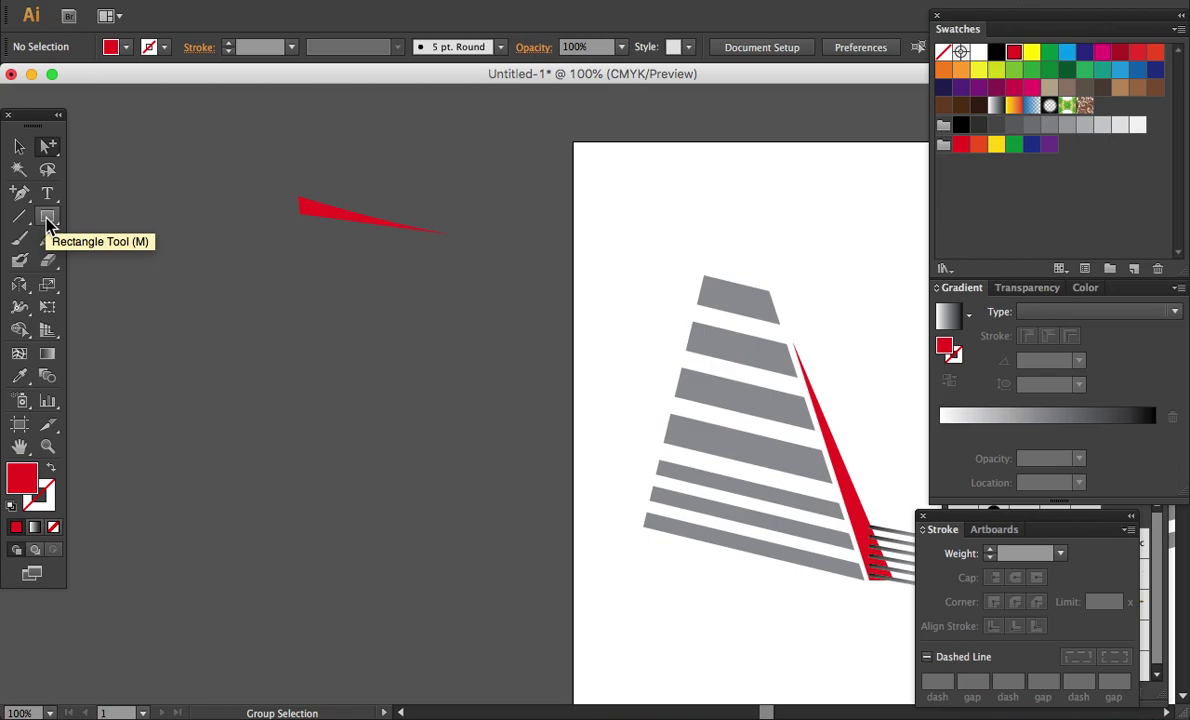
pyautogui.press('p')
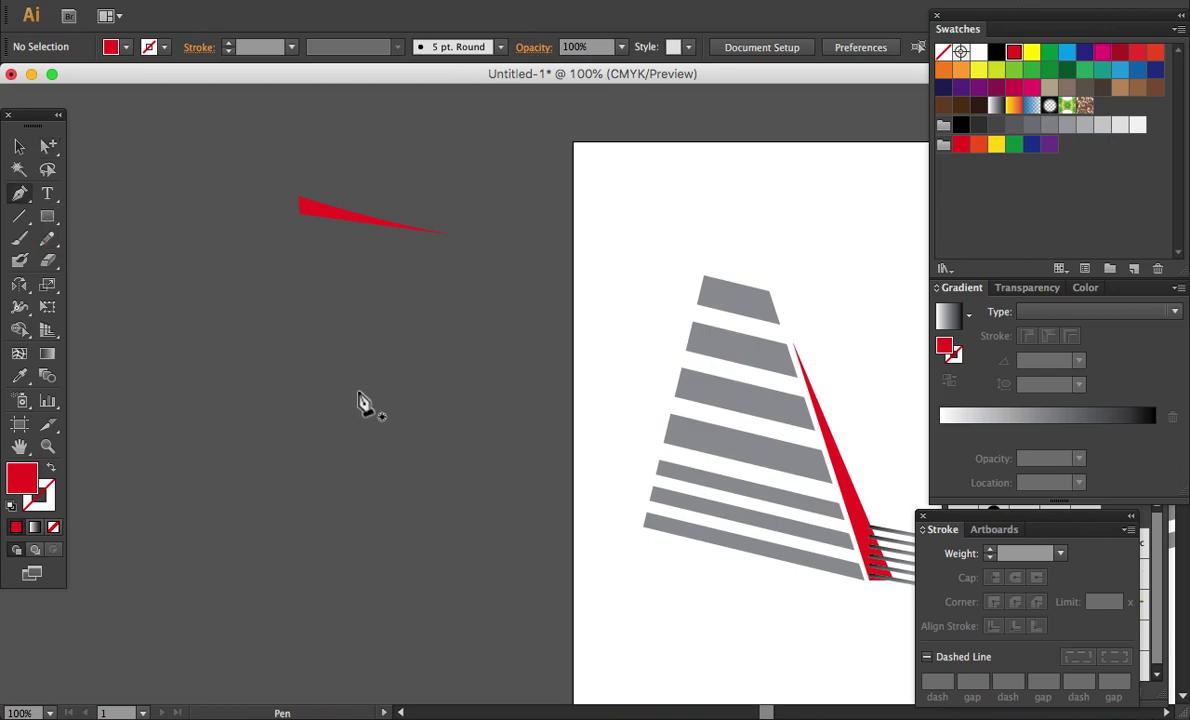
pyautogui.click(373, 333)
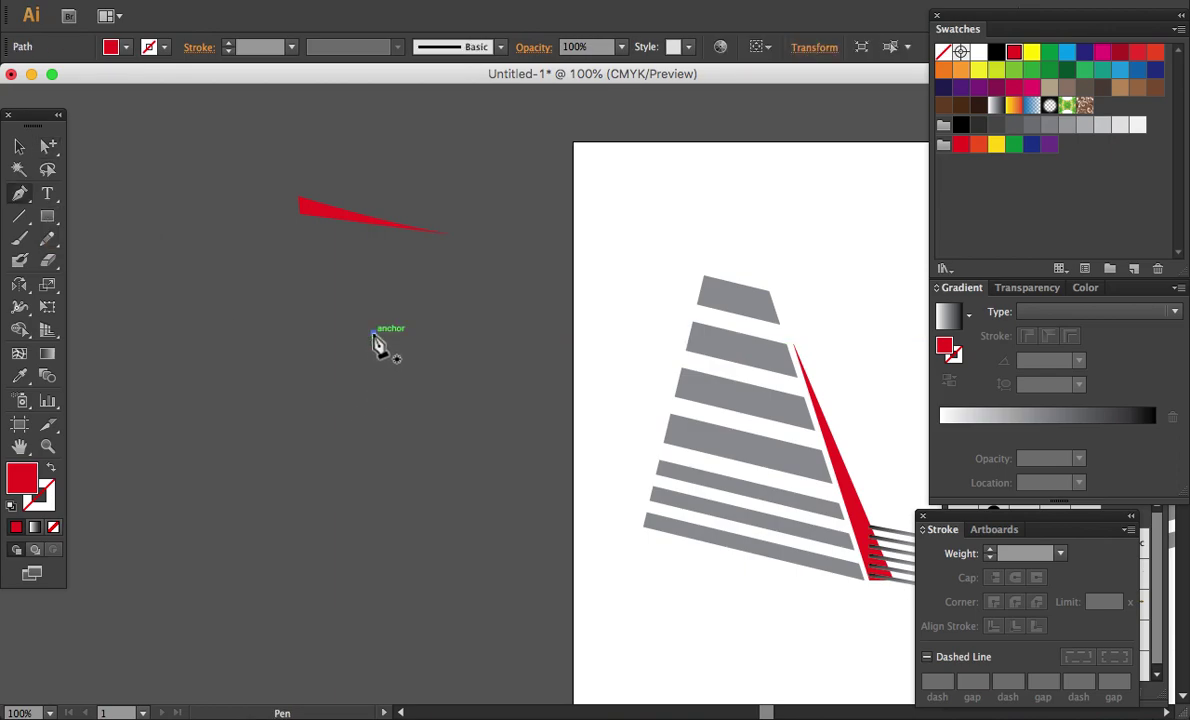
# Step: Draw a thin red triangular spike from three points, closing it at the top
pyautogui.click(378, 488)
pyautogui.moveTo(376, 506)
pyautogui.mouseDown()
pyautogui.moveTo(371, 523)
pyautogui.moveTo(373, 507)
pyautogui.mouseUp()
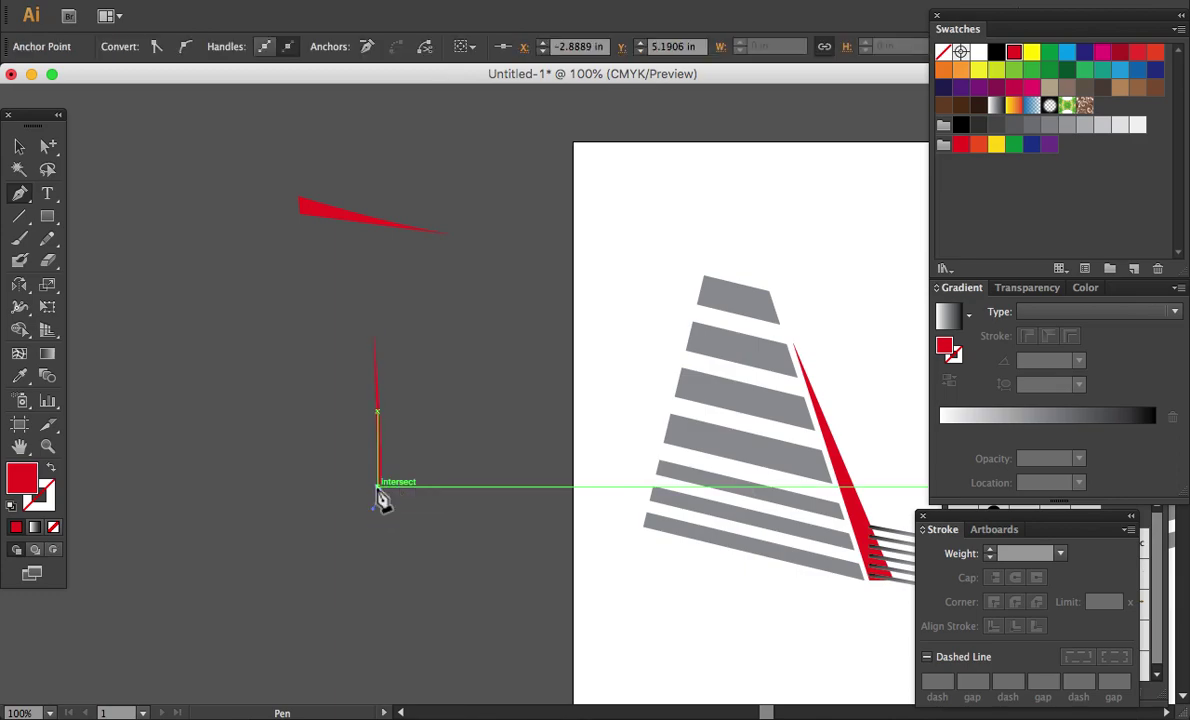
pyautogui.click(394, 489)
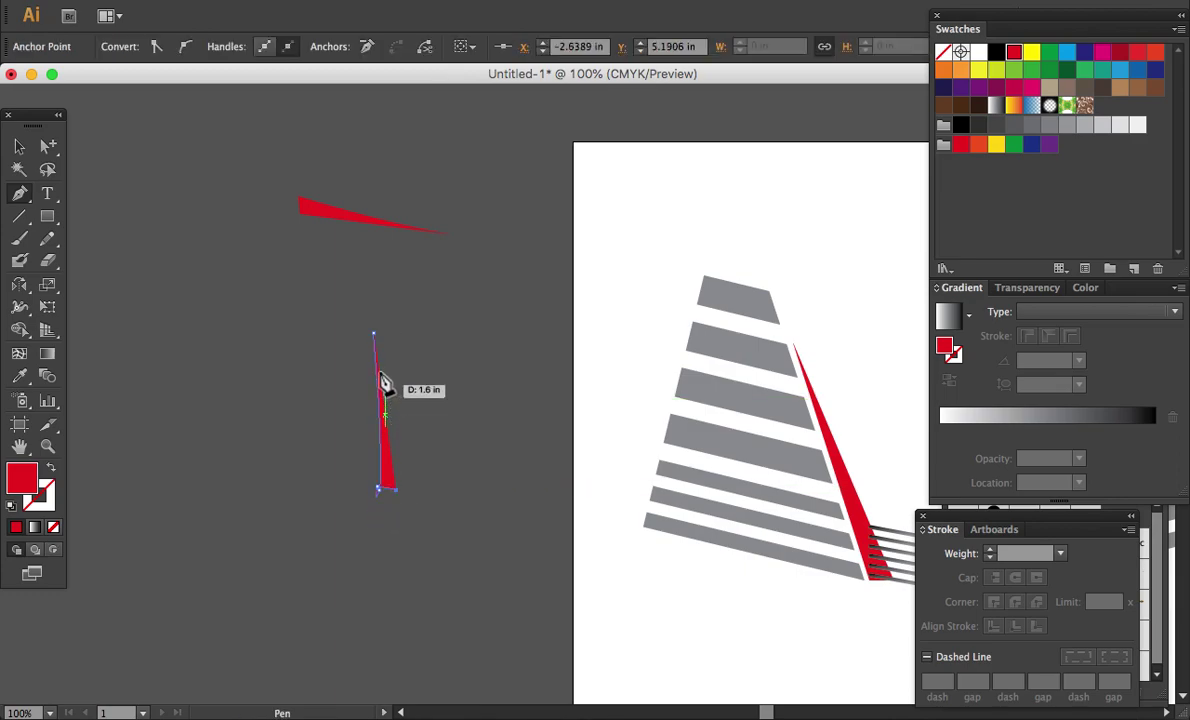
pyautogui.click(375, 337)
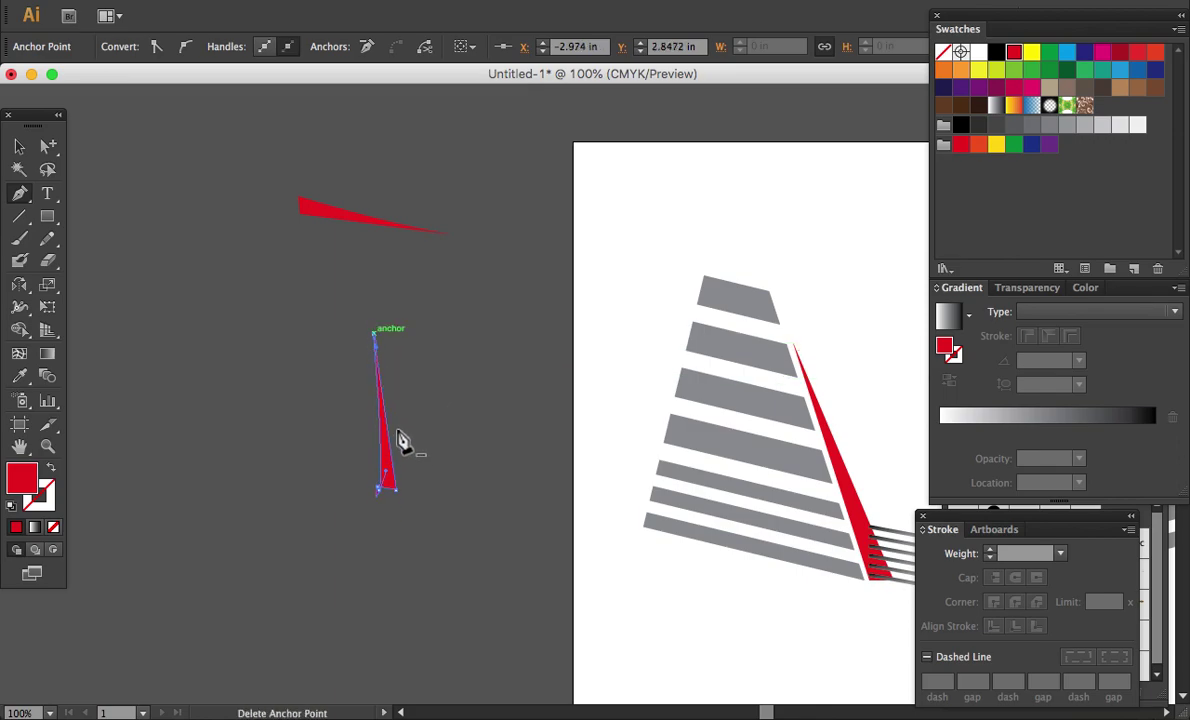
# Step: Reshape the spike's bottom anchor into a short, angled tip
pyautogui.press('a')
pyautogui.moveTo(388, 479); pyautogui.dragTo(389, 506)
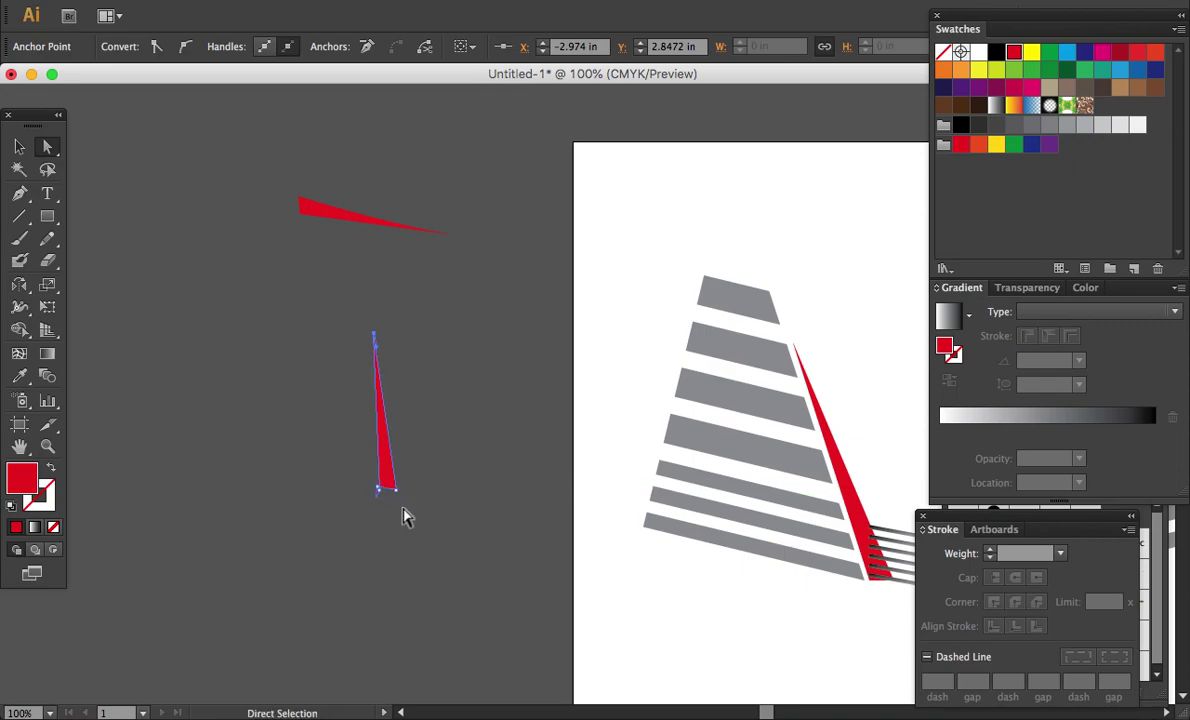
pyautogui.hotkey('ctrl', 'z')
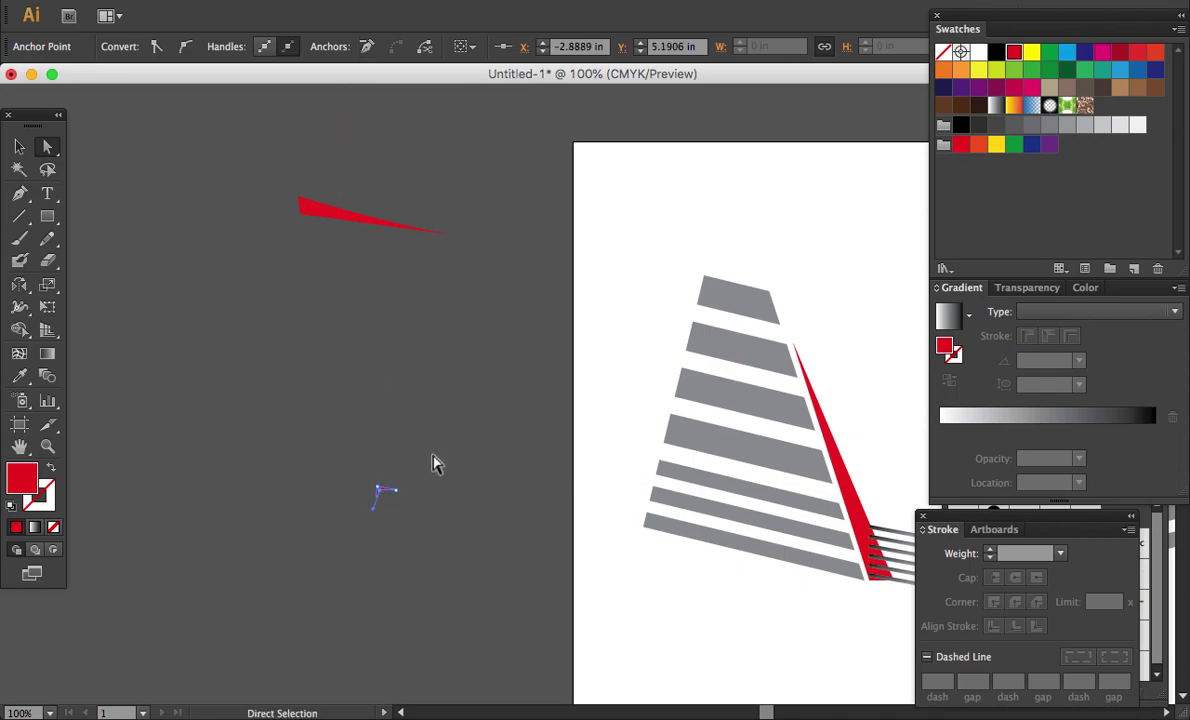
pyautogui.hotkey('ctrl', 'shift', 'z')
pyautogui.click(410, 482)
pyautogui.moveTo(385, 497); pyautogui.dragTo(388, 494)
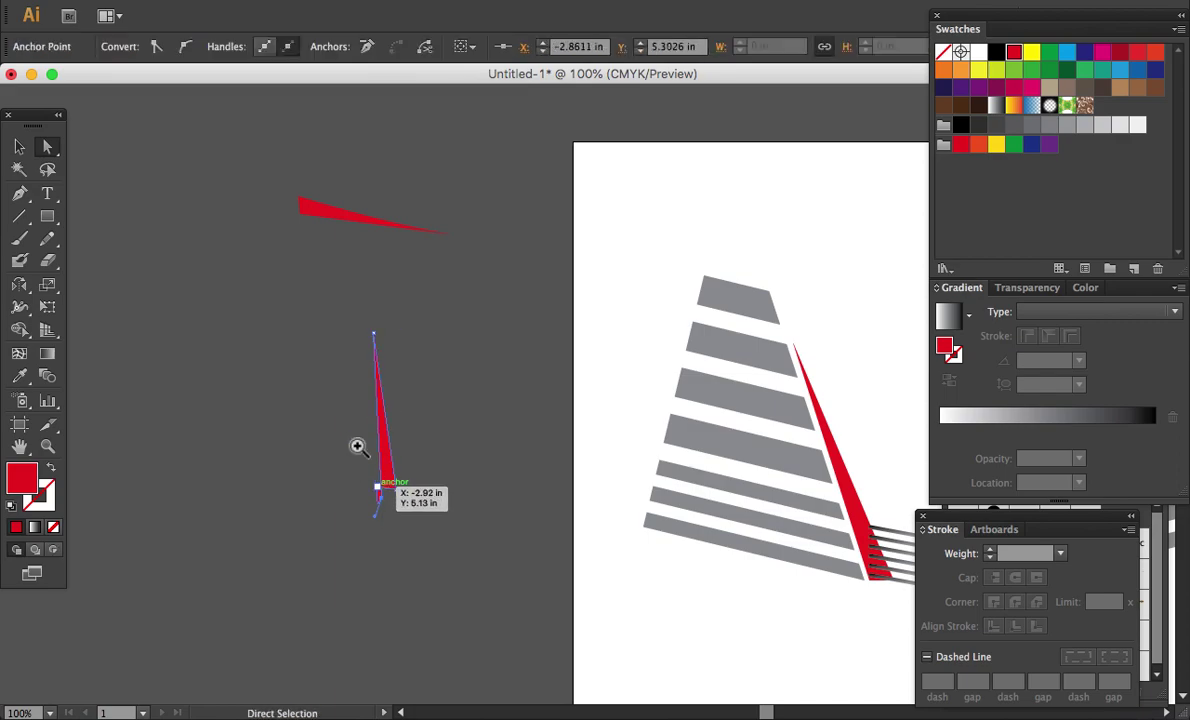
pyautogui.press('z')
pyautogui.moveTo(359, 446); pyautogui.dragTo(405, 525)
pyautogui.moveTo(455, 488); pyautogui.dragTo(462, 475)
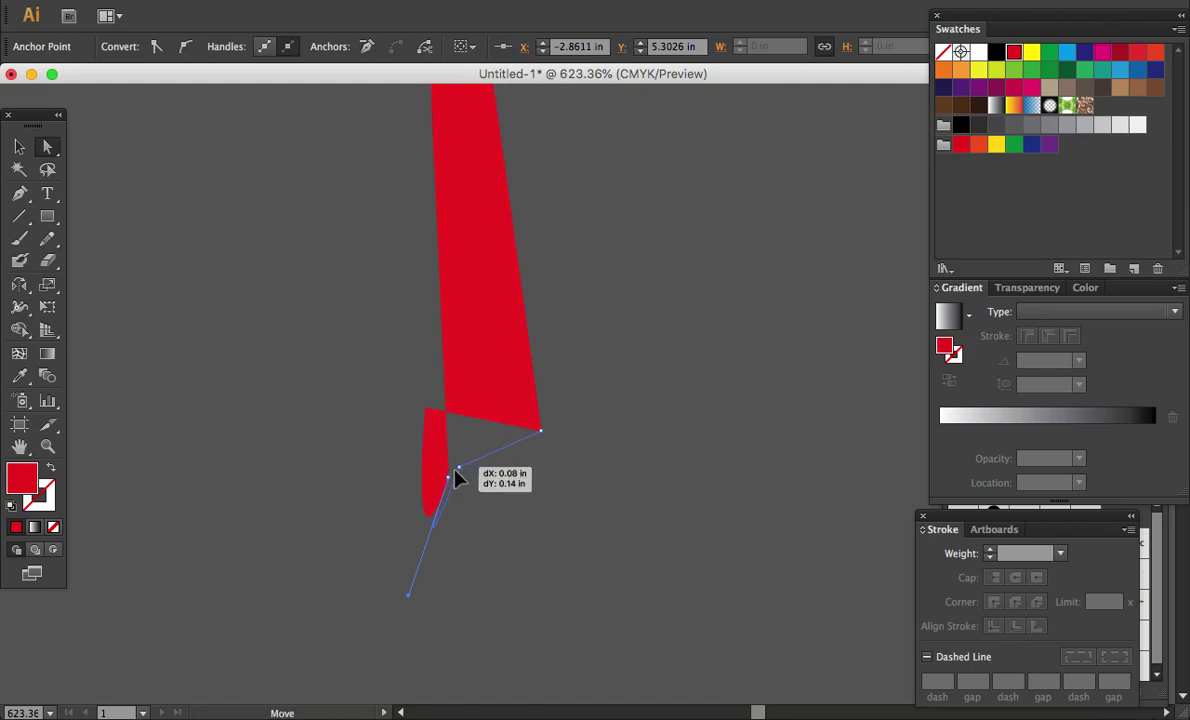
pyautogui.moveTo(460, 474)
pyautogui.mouseDown()
pyautogui.moveTo(451, 479)
pyautogui.moveTo(461, 481)
pyautogui.mouseUp()
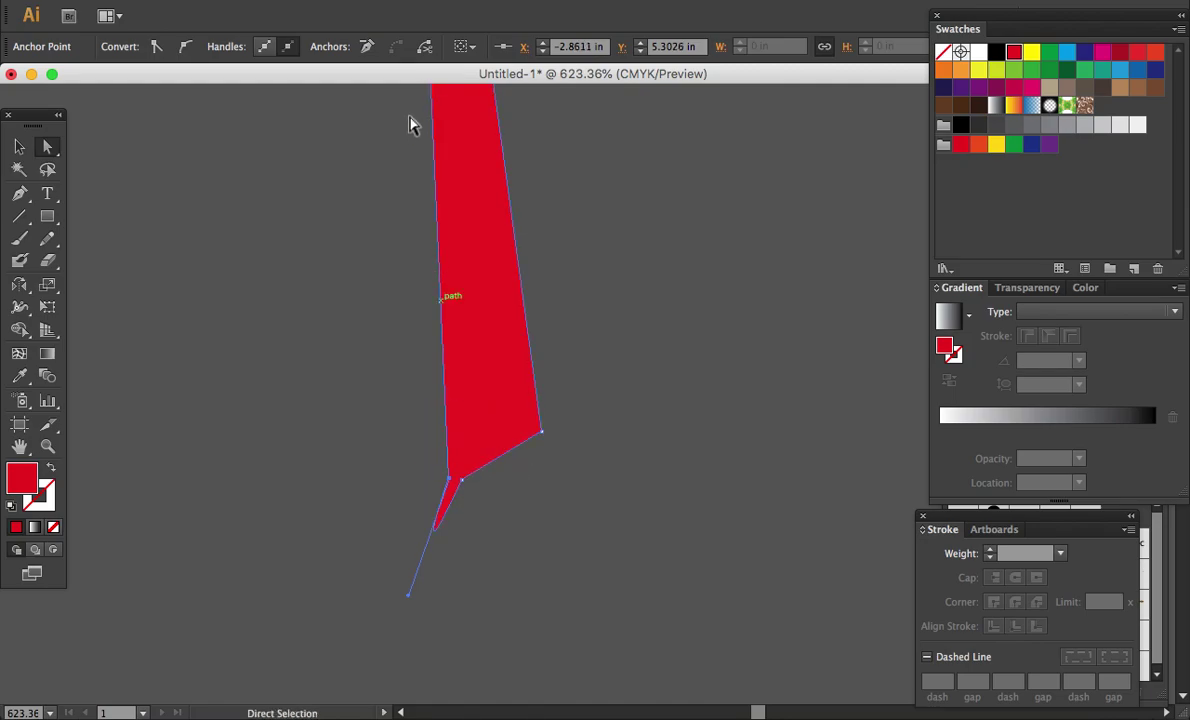
pyautogui.hotkey('ctrl', 'z')
# Step: Zoom back out and fine-tune the position of the spike's bottom corner
pyautogui.click(530, 513)
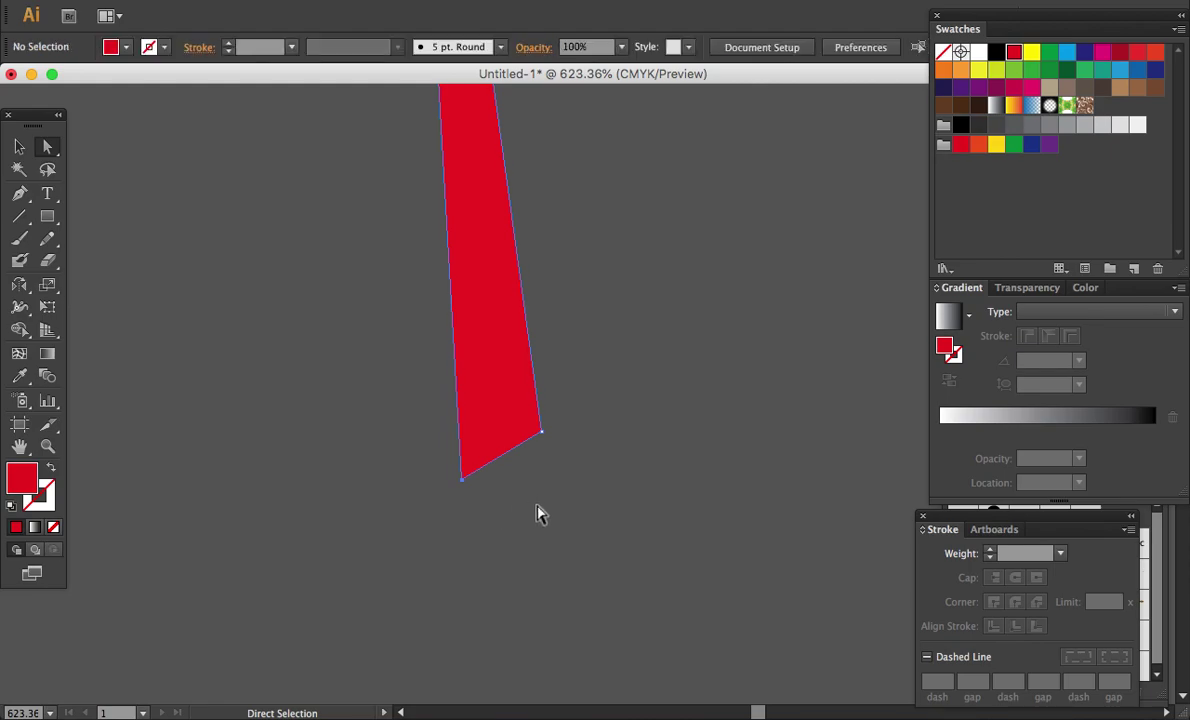
pyautogui.hotkey('ctrl', '-')
pyautogui.hotkey('ctrl', '-')
pyautogui.hotkey('ctrl', '-')
pyautogui.hotkey('ctrl', '-')
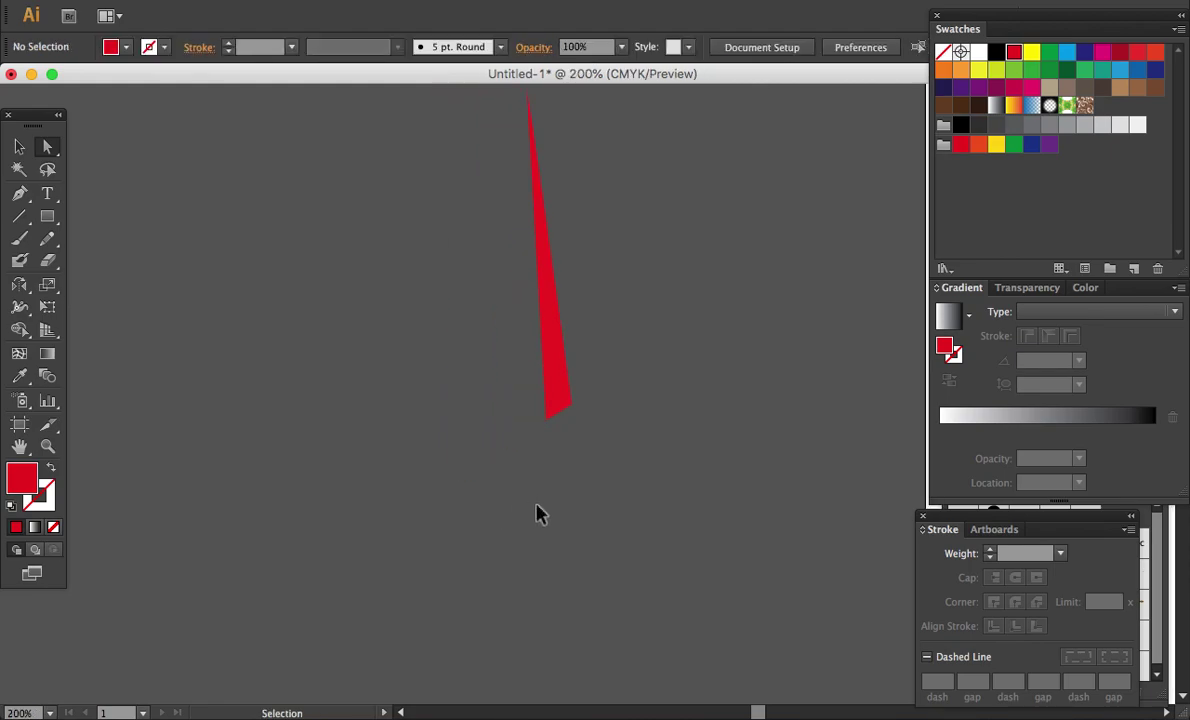
pyautogui.hotkey('ctrl', '-')
pyautogui.scroll(2, 600, 520)
pyautogui.click(566, 452)
pyautogui.moveTo(559, 466); pyautogui.dragTo(562, 466)
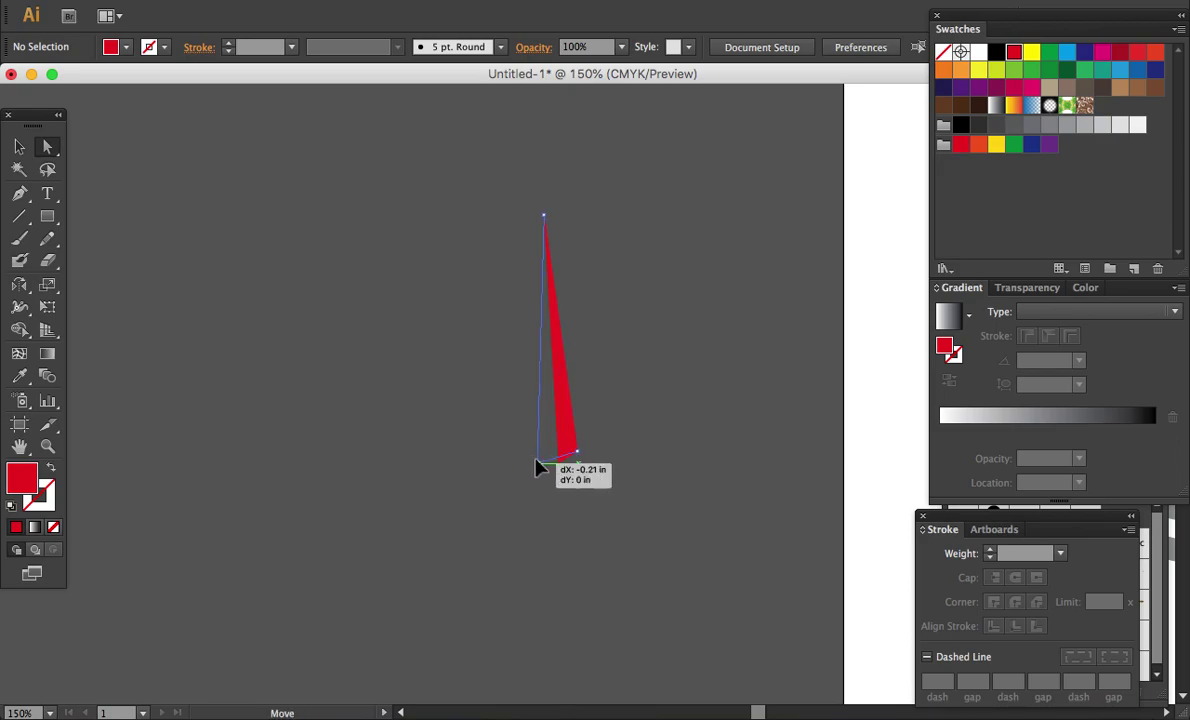
pyautogui.click(611, 487)
pyautogui.click(54, 220)
# Step: Draw a long thin bar beside the red spike and fill it grey
pyautogui.click(54, 226)
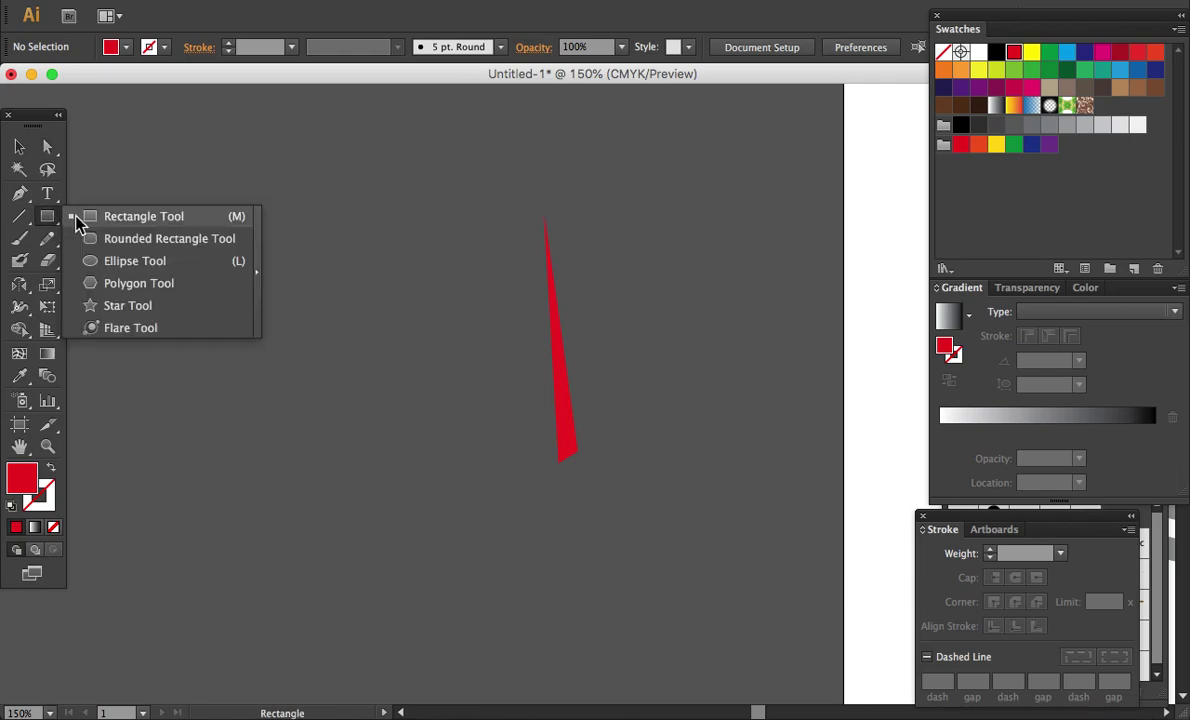
pyautogui.moveTo(584, 412); pyautogui.dragTo(454, 434)
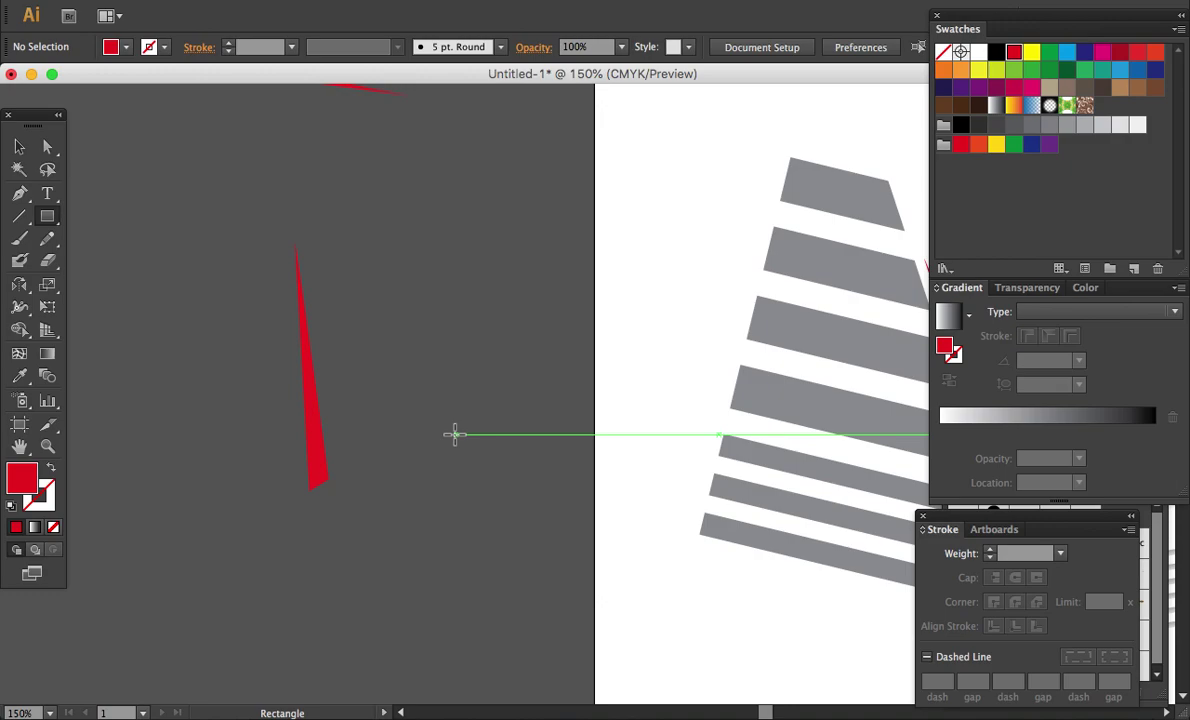
pyautogui.press('a')
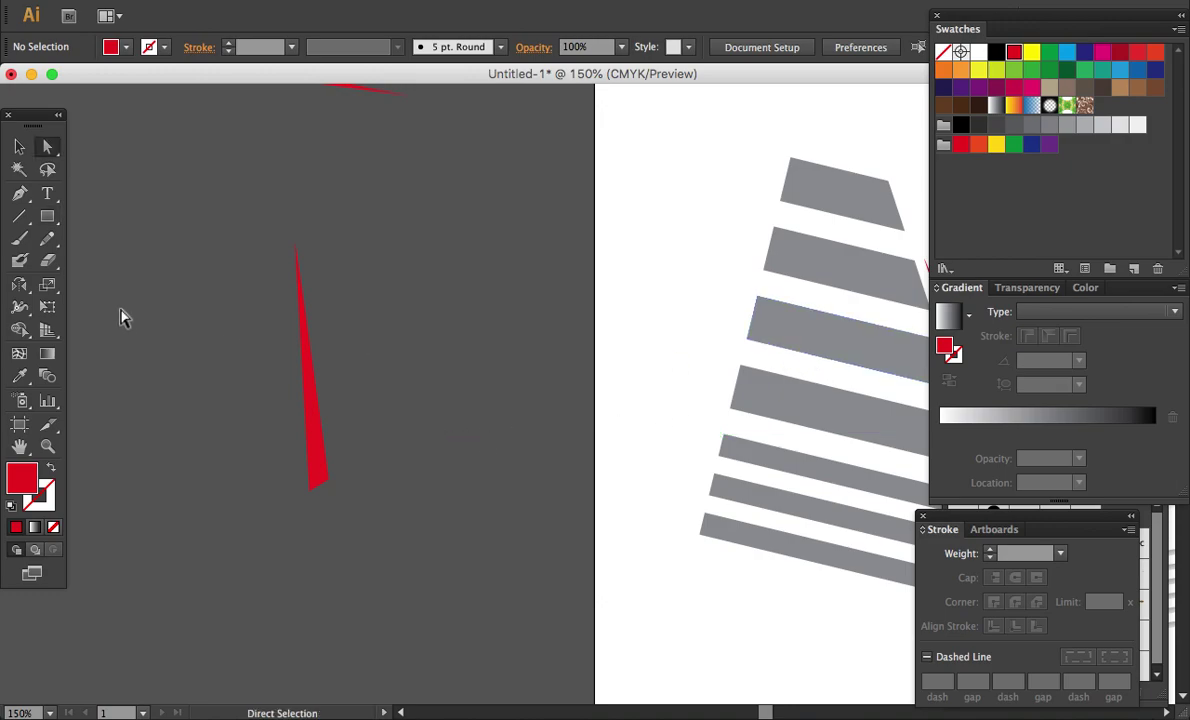
pyautogui.click(47, 216)
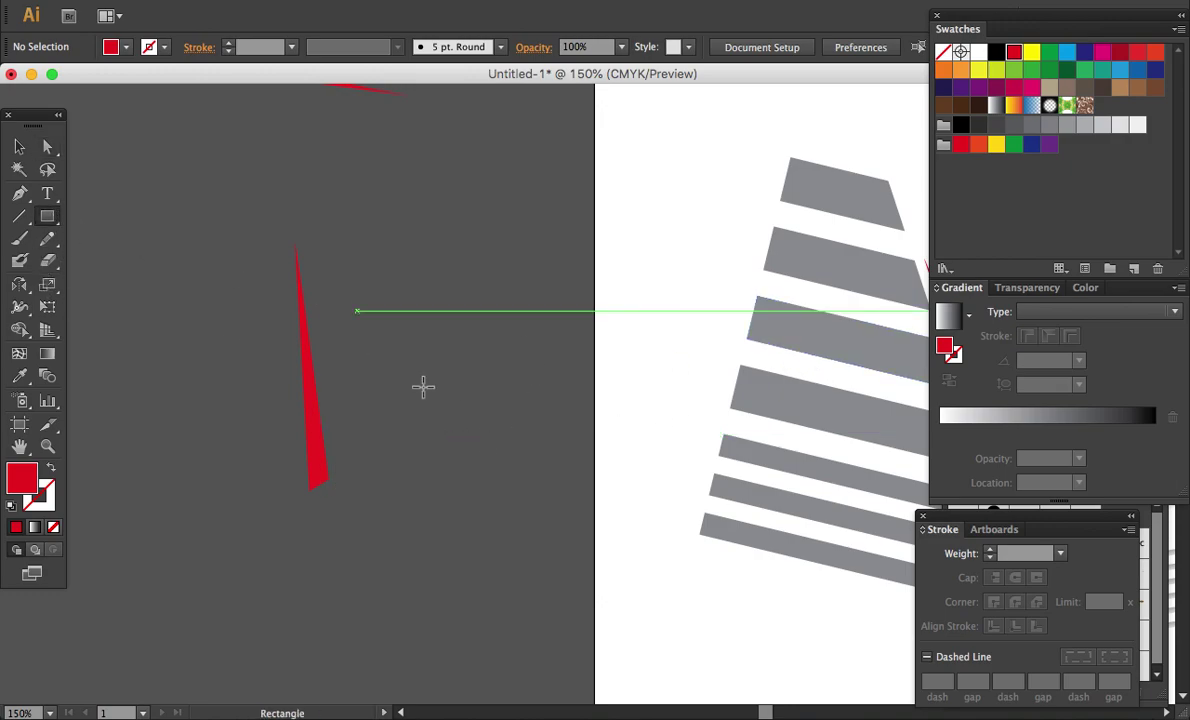
pyautogui.moveTo(342, 411); pyautogui.dragTo(497, 433)
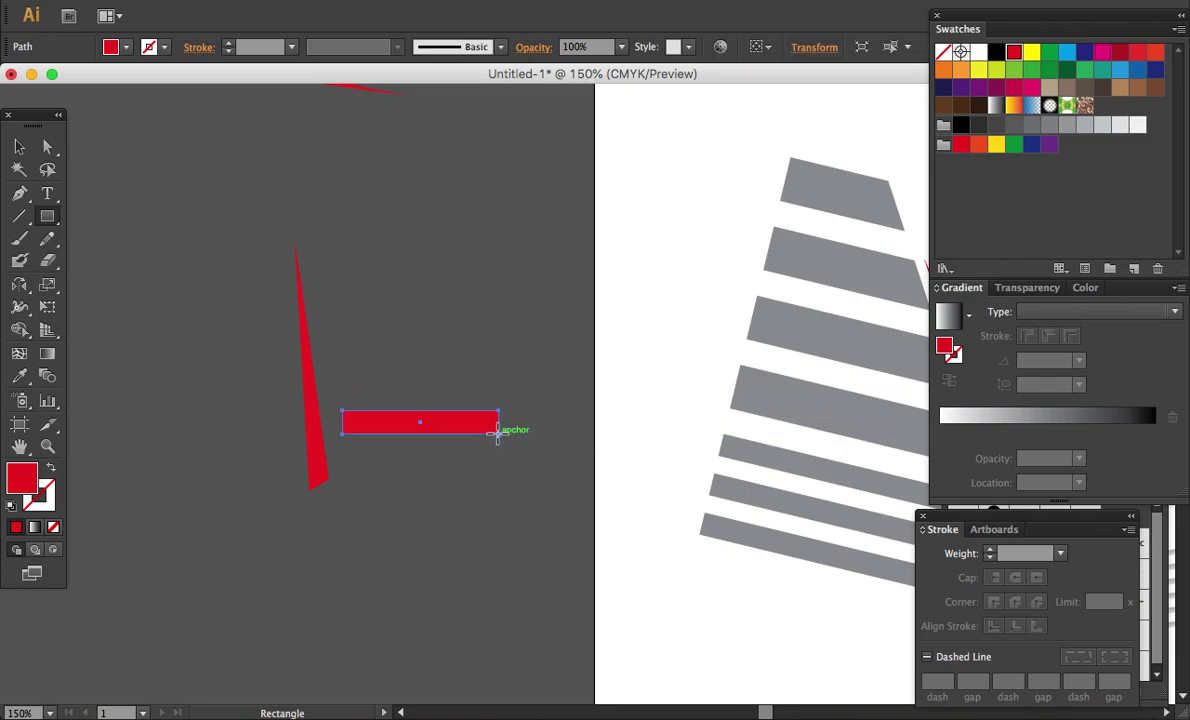
pyautogui.click(1048, 127)
# Step: Make the grey bar thinner and repeat copies below it for three evenly spaced bars
pyautogui.press('a')
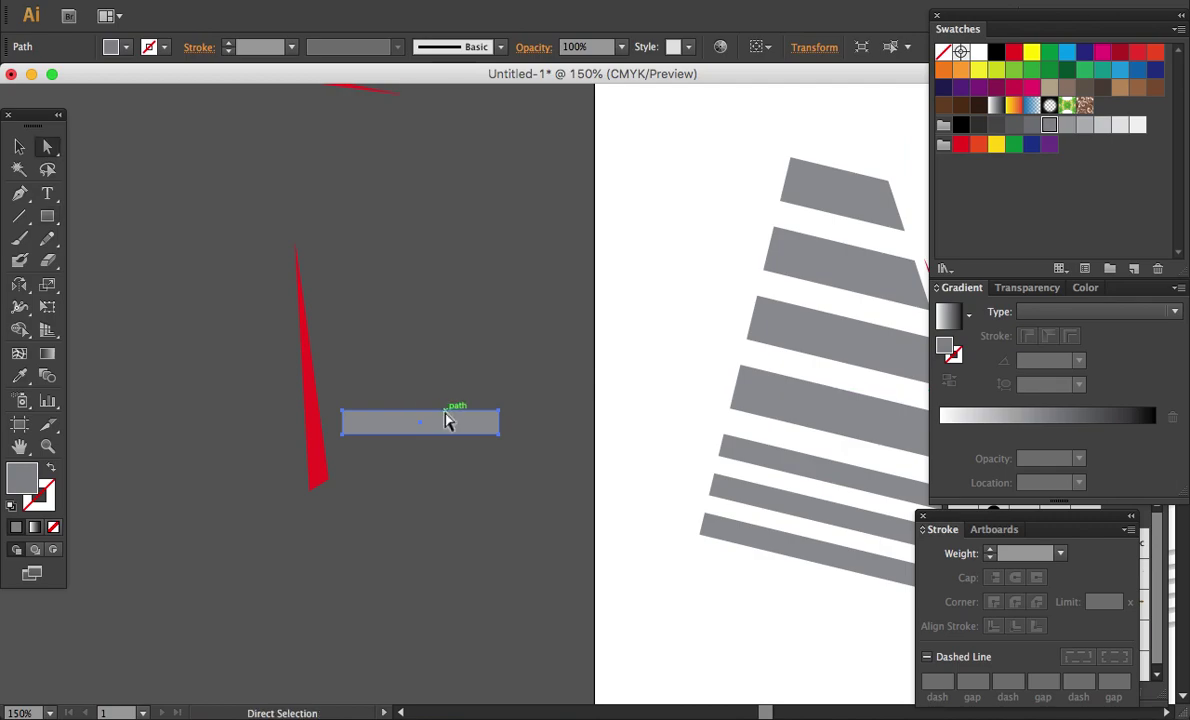
pyautogui.press('v')
pyautogui.moveTo(420, 436); pyautogui.dragTo(447, 456)
pyautogui.hotkey('ctrl', 'd')
pyautogui.press('a')
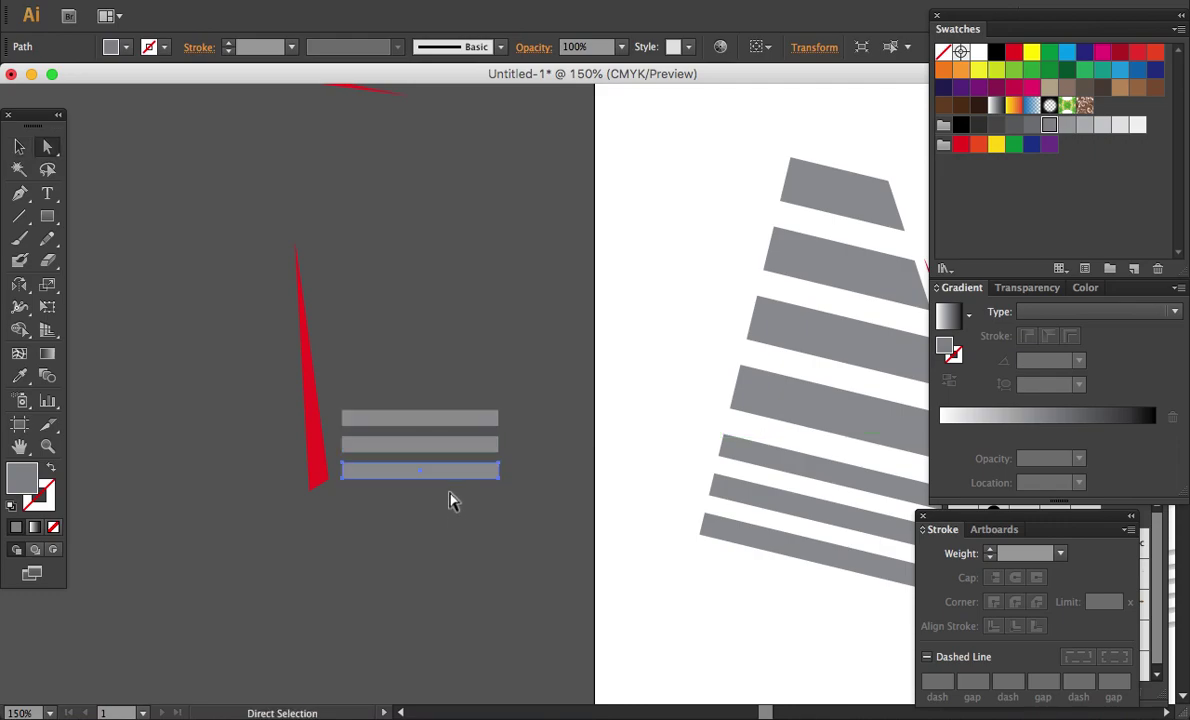
pyautogui.click(450, 500)
pyautogui.click(451, 420)
# Step: Set the top grey bar to 60% opacity and the middle bar to 70%
pyautogui.click(622, 48)
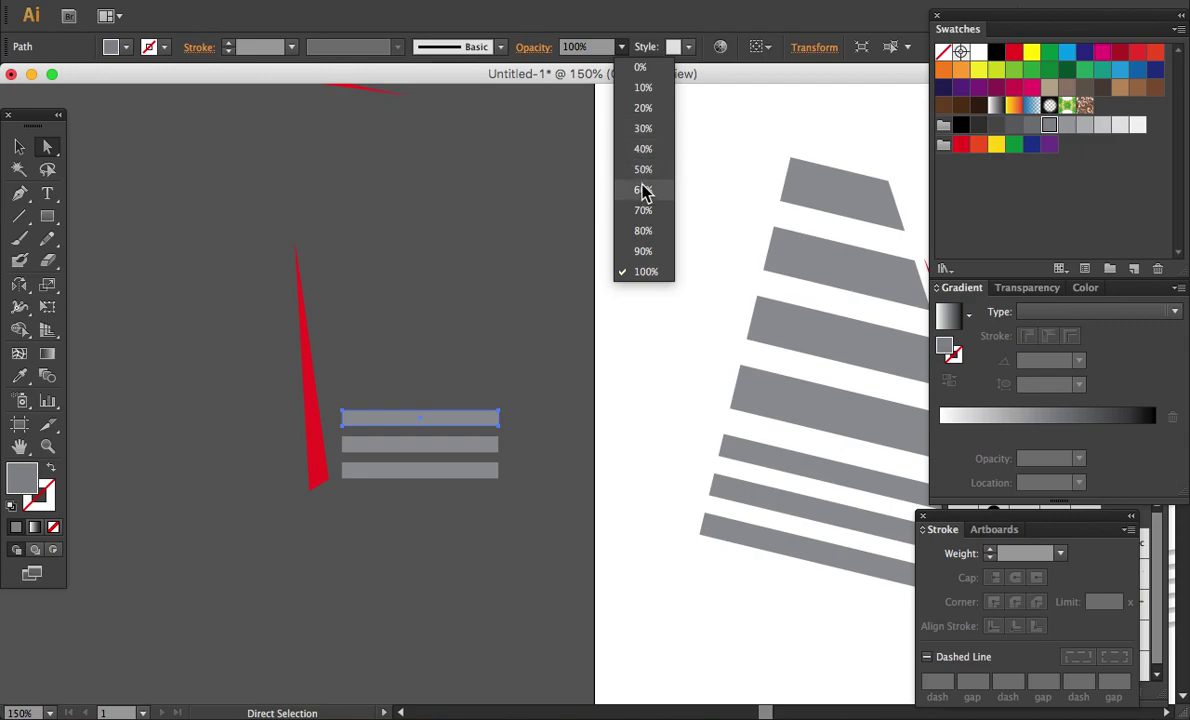
pyautogui.click(643, 190)
pyautogui.click(455, 445)
pyautogui.click(622, 48)
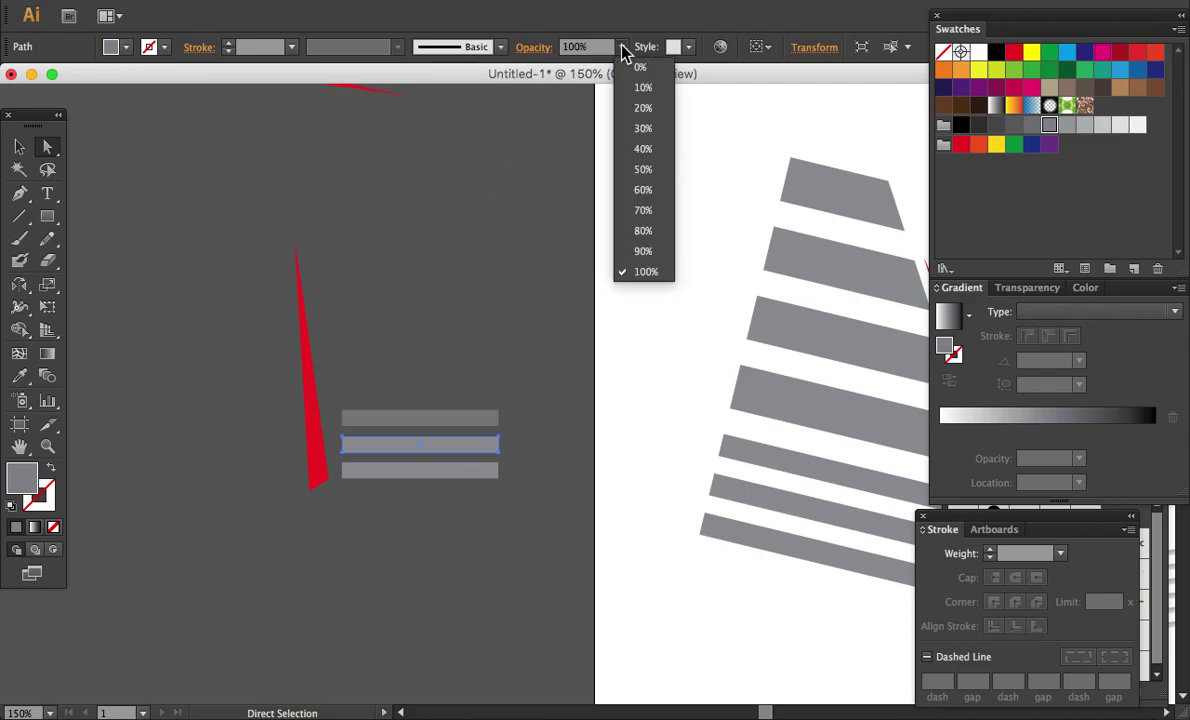
pyautogui.click(643, 128)
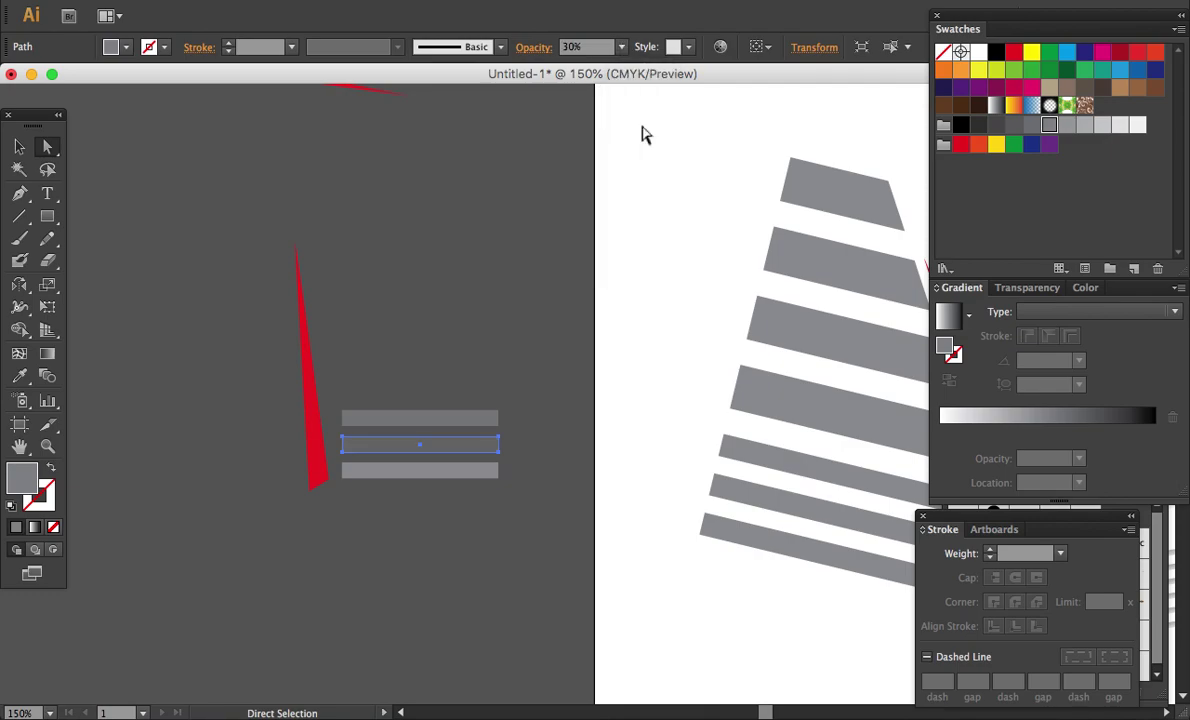
pyautogui.hotkey('ctrl', 'z')
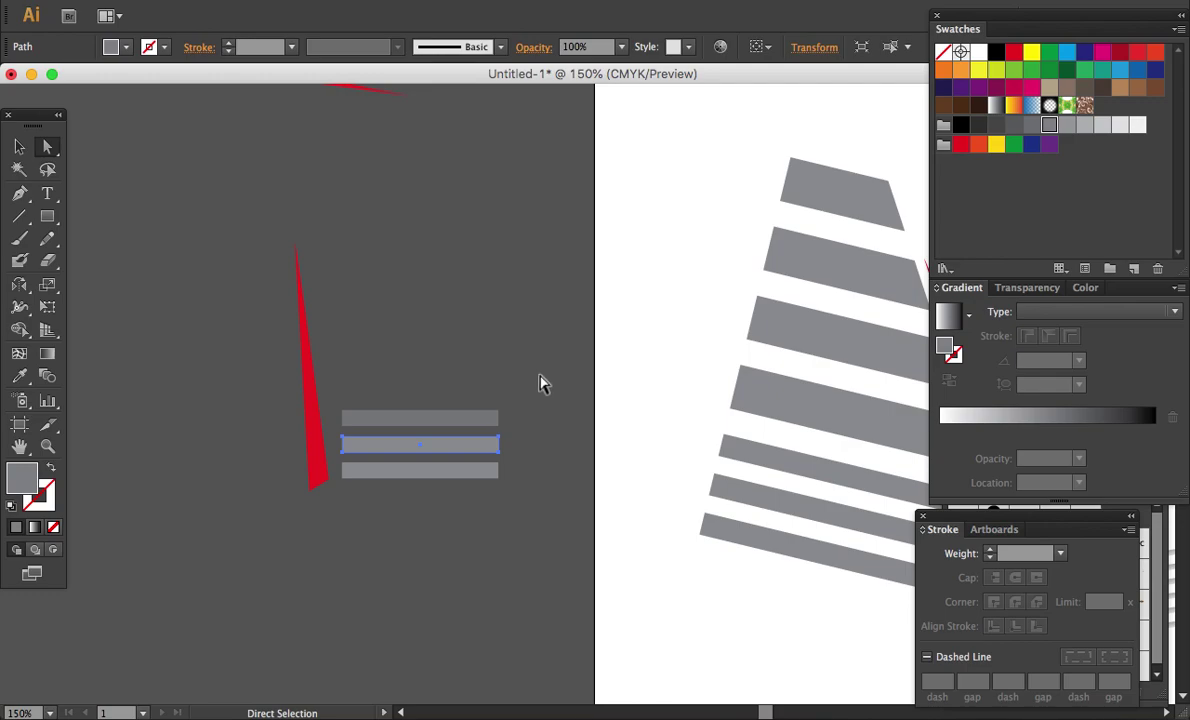
pyautogui.click(622, 47)
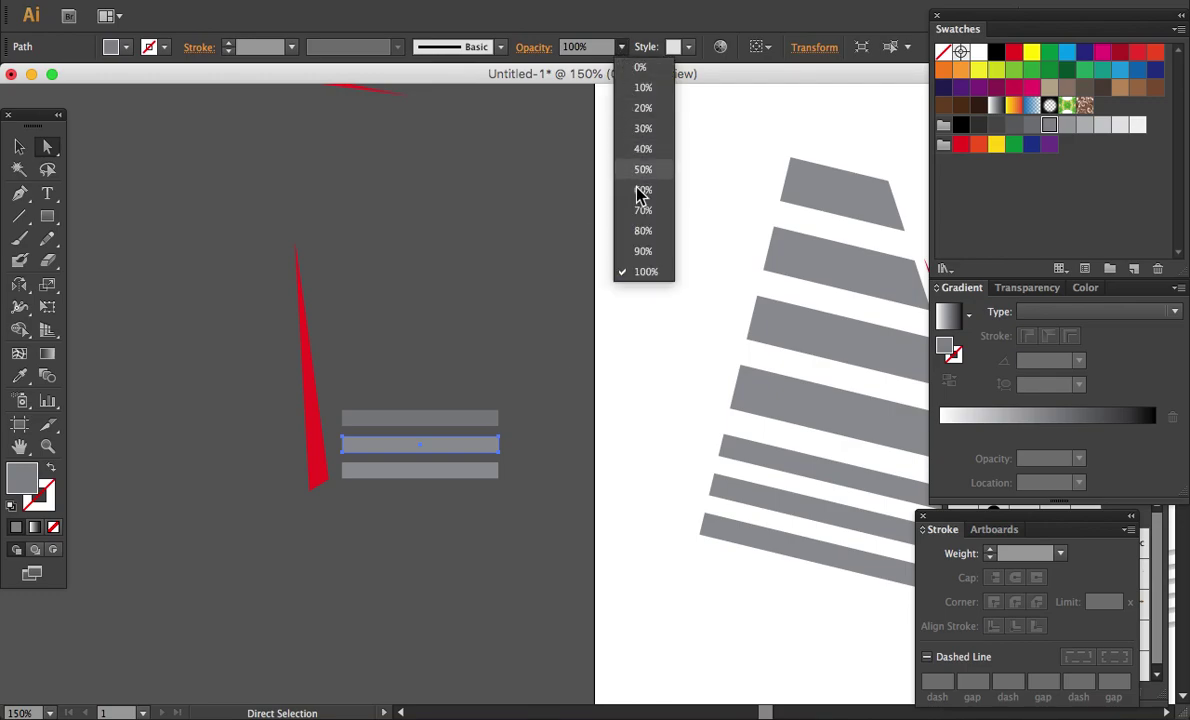
pyautogui.click(643, 210)
# Step: Reselect the middle grey bar and change its opacity to 80%
pyautogui.click(489, 393)
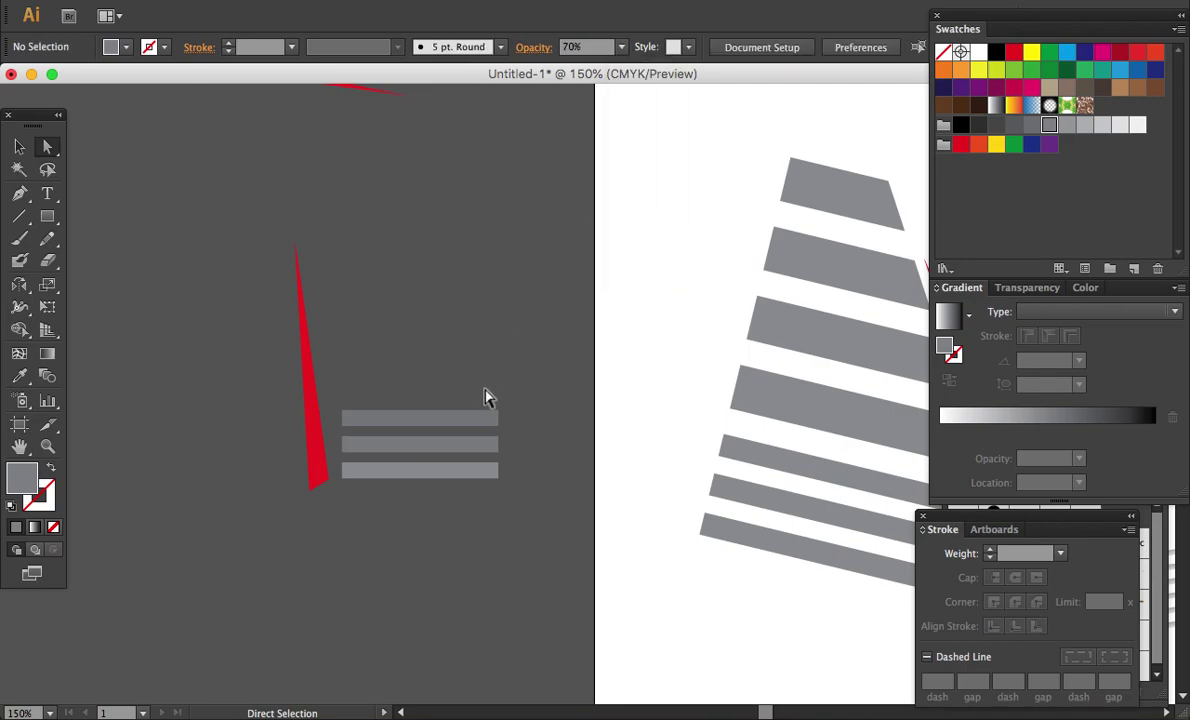
pyautogui.click(455, 424)
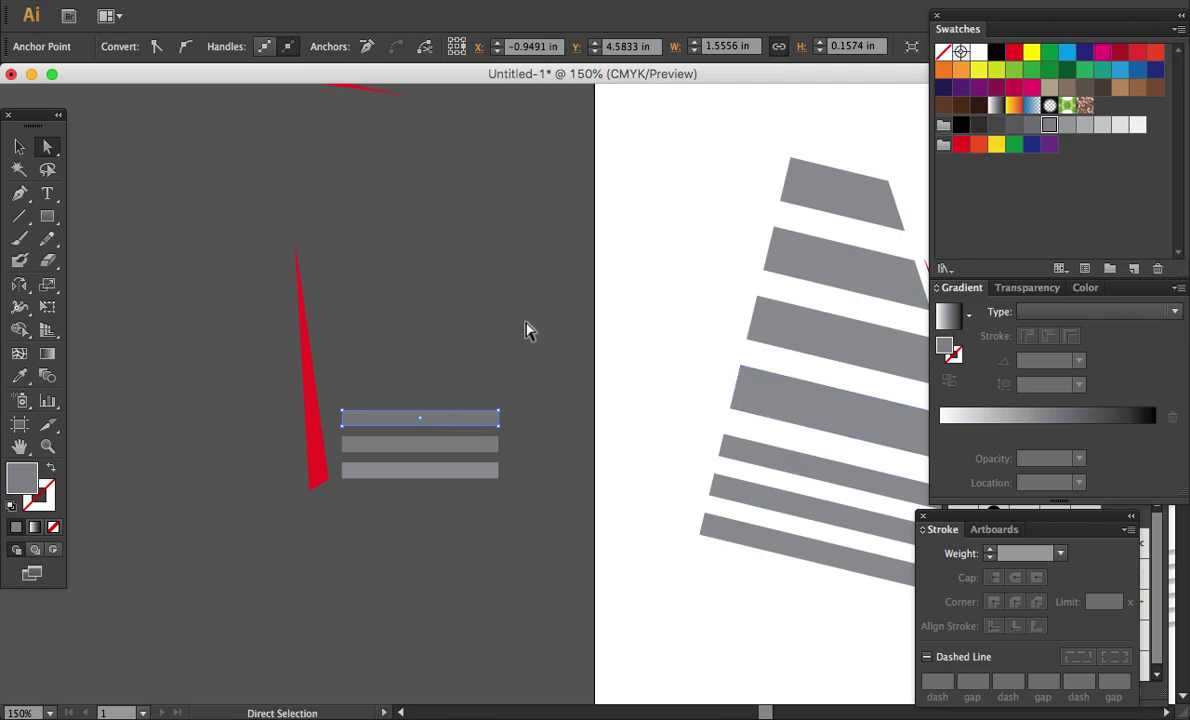
pyautogui.click(518, 401)
pyautogui.press('alt')
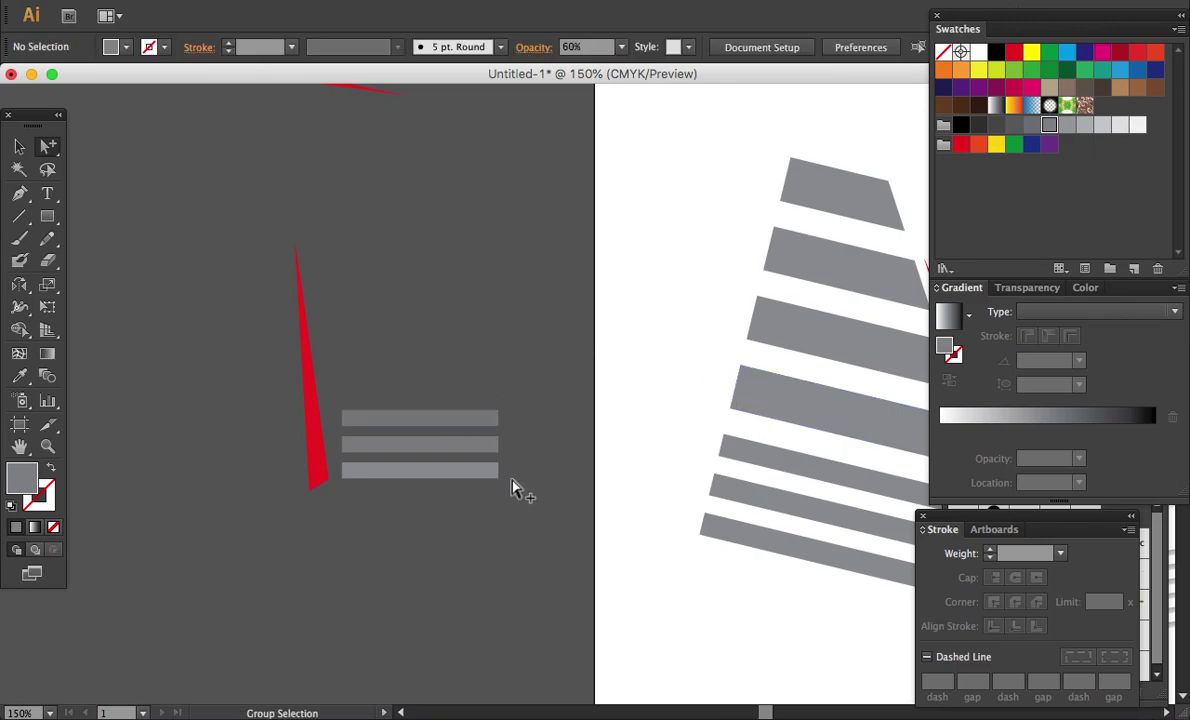
pyautogui.click(463, 424)
pyautogui.click(460, 450)
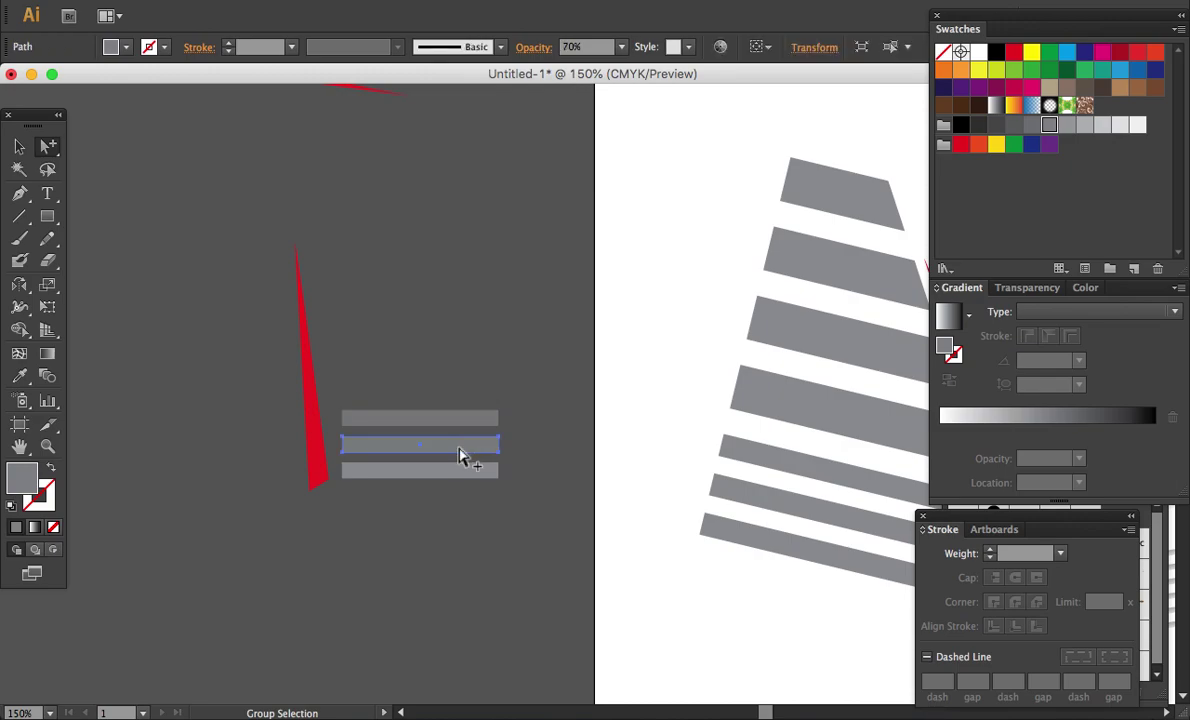
pyautogui.click(621, 47)
pyautogui.click(643, 231)
pyautogui.click(513, 512)
pyautogui.press('v')
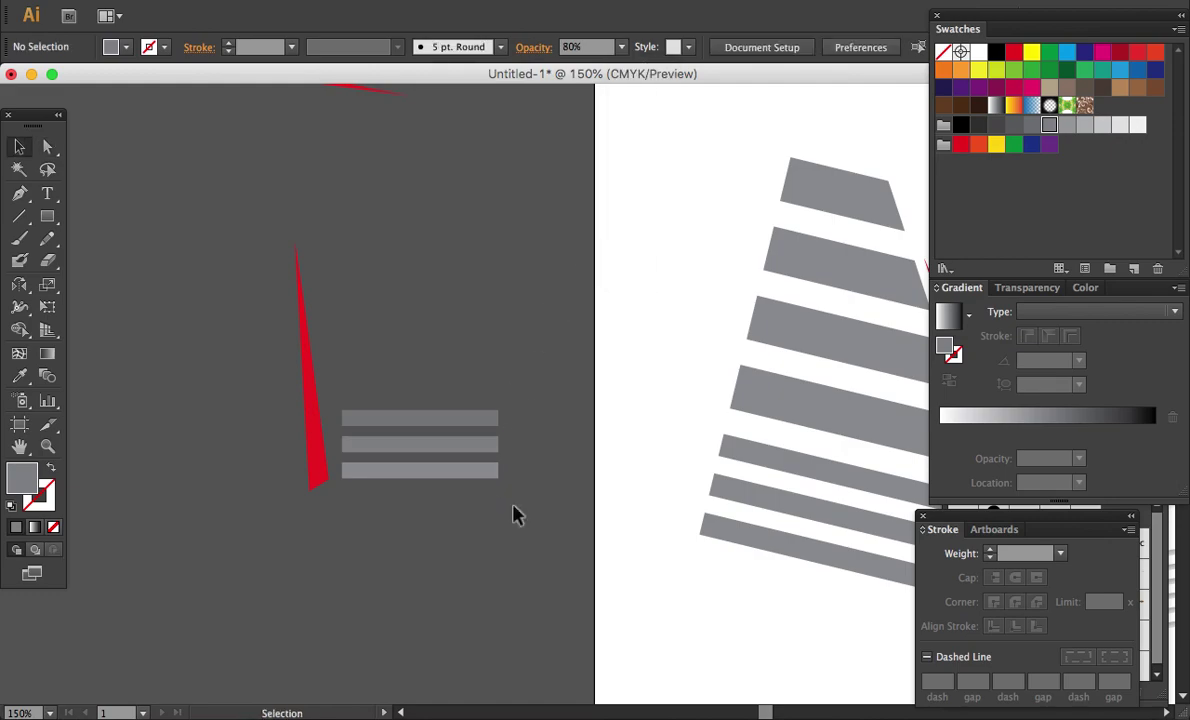
# Step: Move the three grey bars left against the red sliver
pyautogui.moveTo(513, 510)
pyautogui.mouseDown()
pyautogui.moveTo(408, 425)
pyautogui.moveTo(369, 418)
pyautogui.mouseUp()
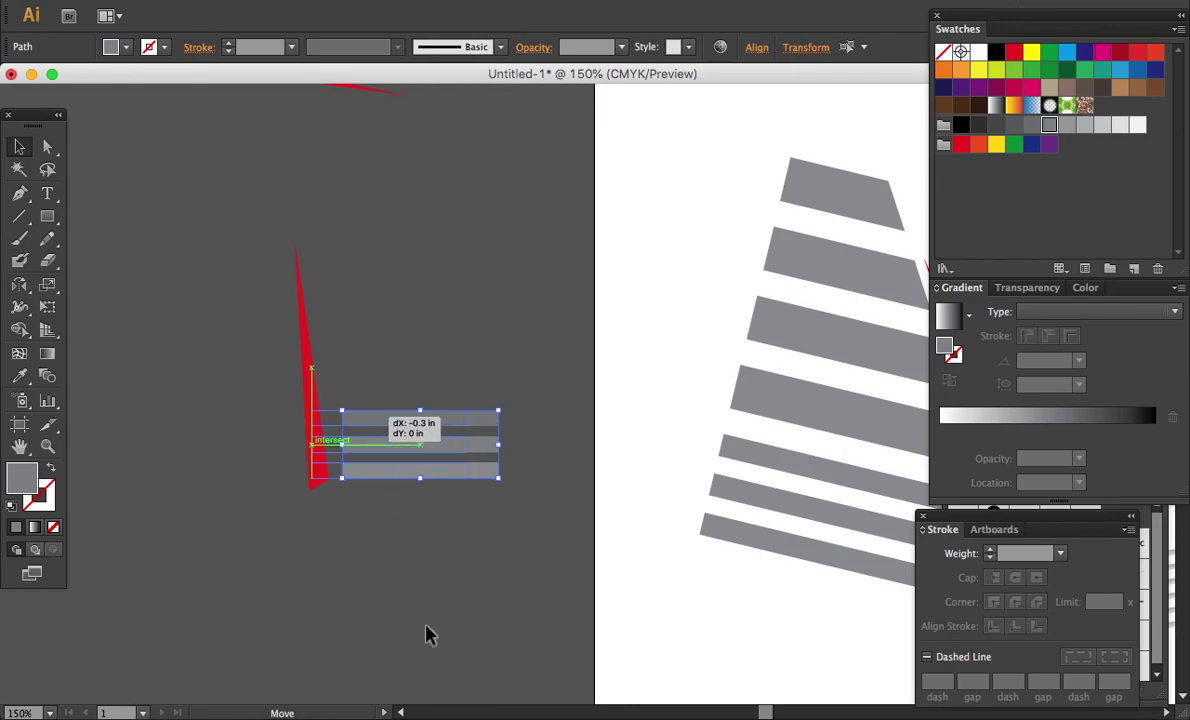
pyautogui.moveTo(438, 563); pyautogui.dragTo(393, 369)
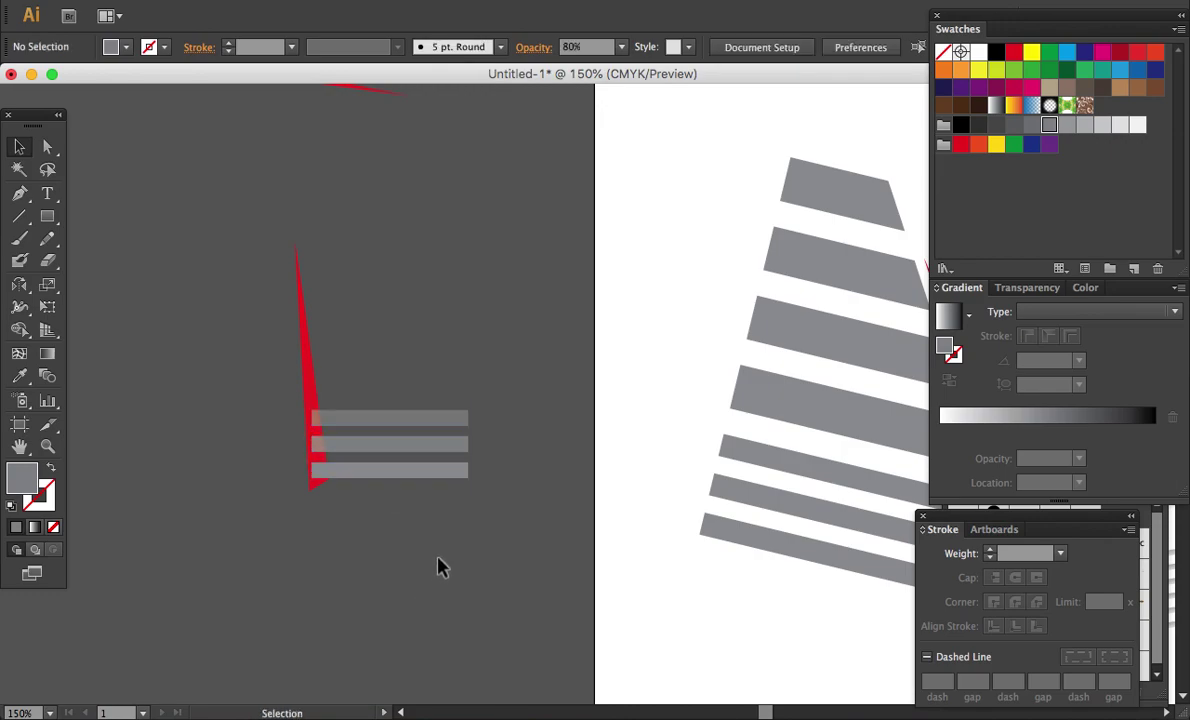
pyautogui.click(391, 369)
pyautogui.press('a')
pyautogui.moveTo(388, 359); pyautogui.dragTo(438, 340)
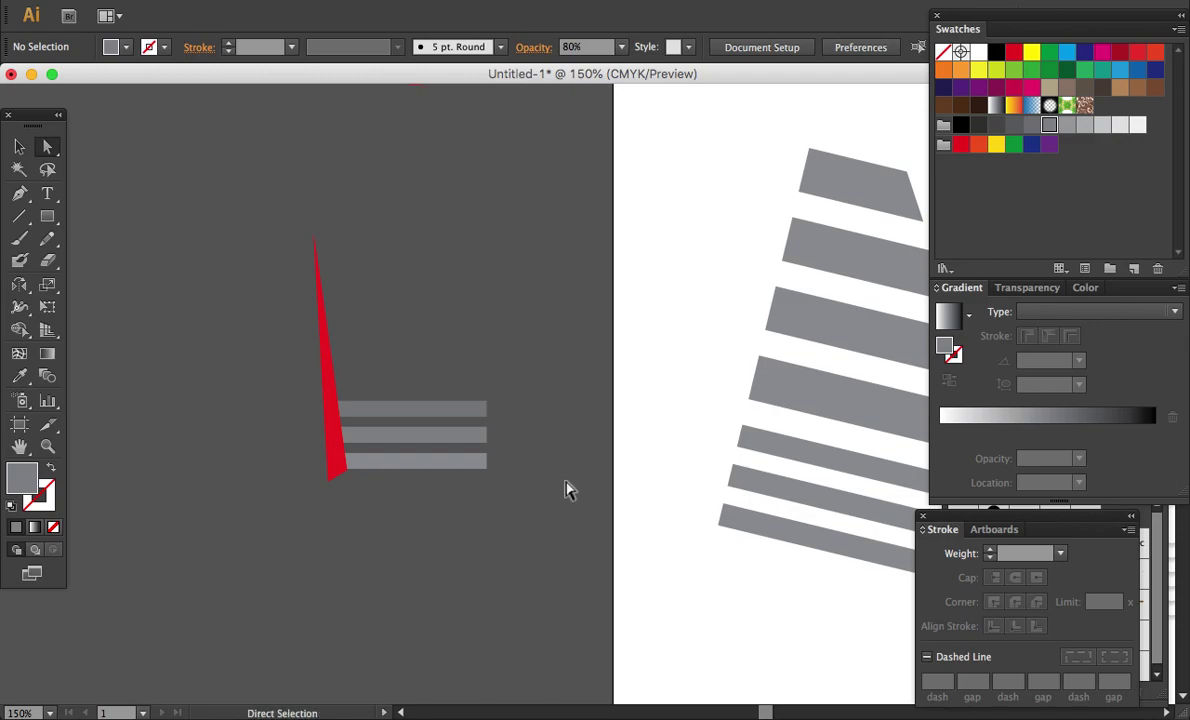
# Step: Copy the right striped side graphic and switch over to Photoshop
pyautogui.hotkey('ctrl', '-')
pyautogui.hotkey('ctrl', '-')
pyautogui.moveTo(563, 478); pyautogui.dragTo(311, 511)
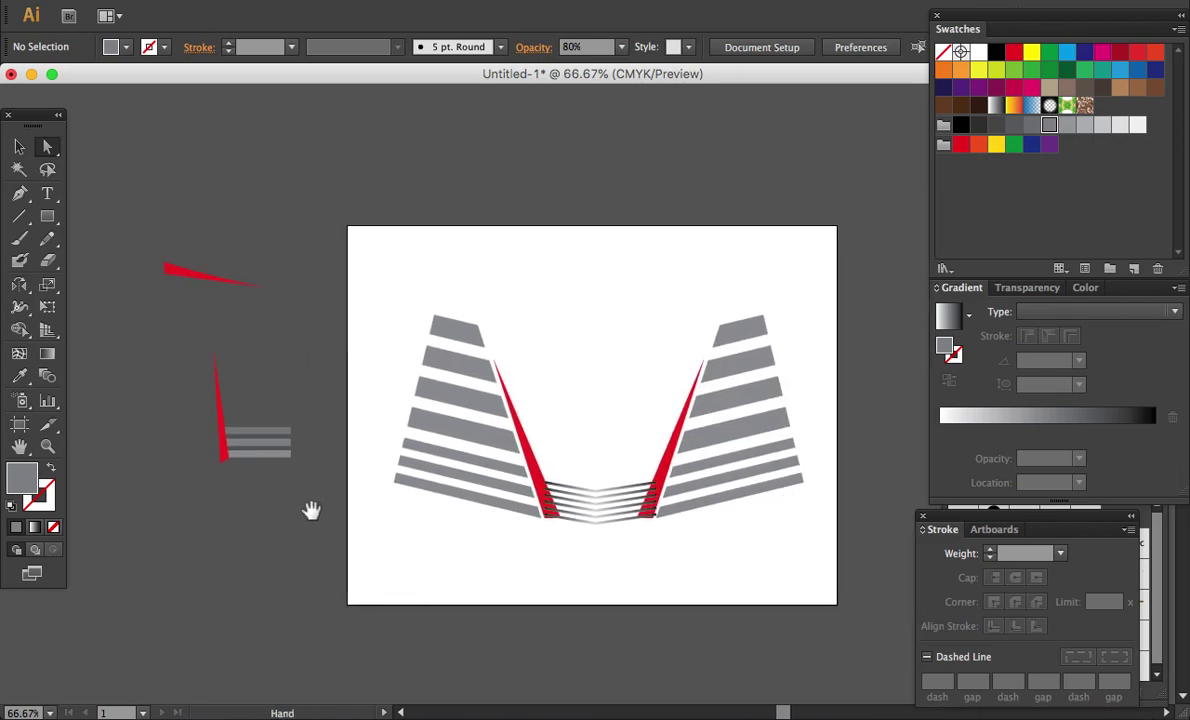
pyautogui.press('z')
pyautogui.press('a')
pyautogui.press('v')
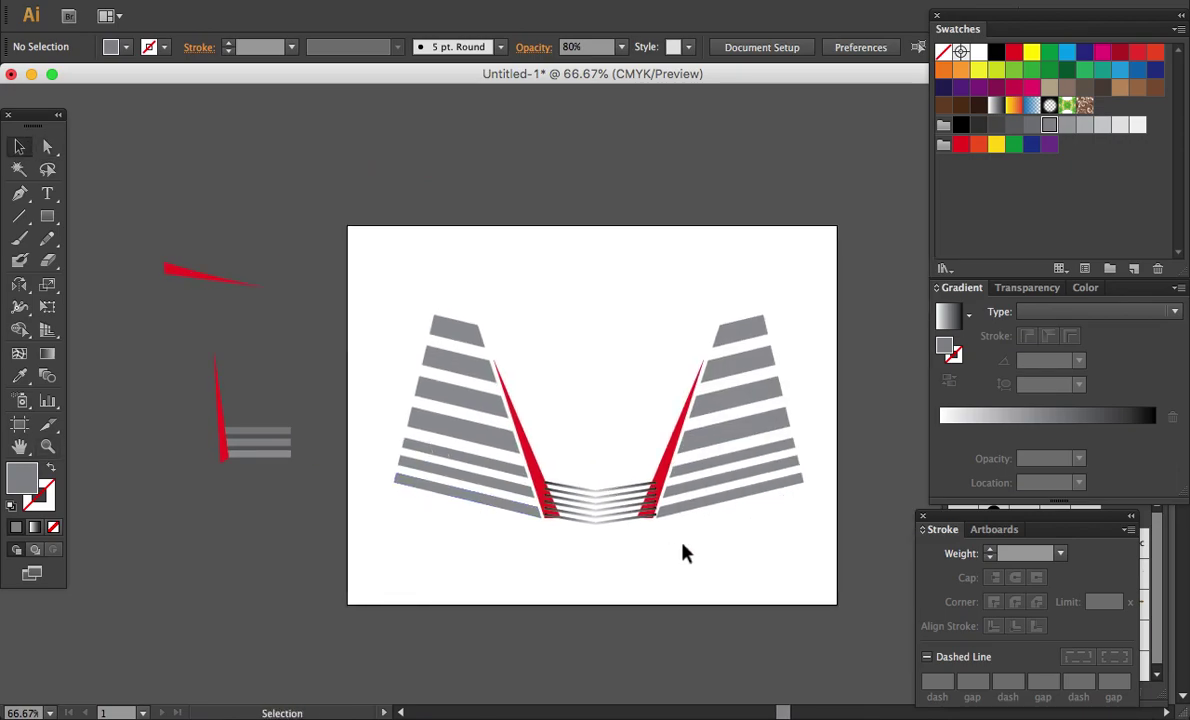
pyautogui.moveTo(735, 519); pyautogui.dragTo(677, 293)
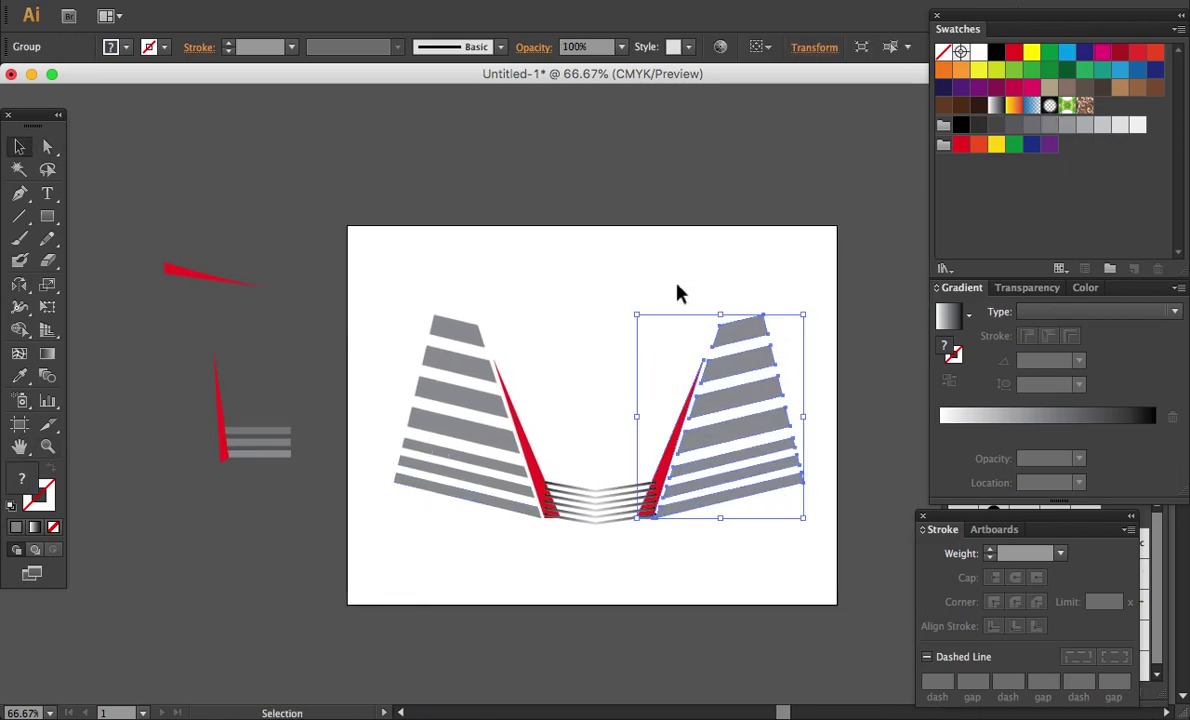
pyautogui.press('a')
pyautogui.press('super+Tab')
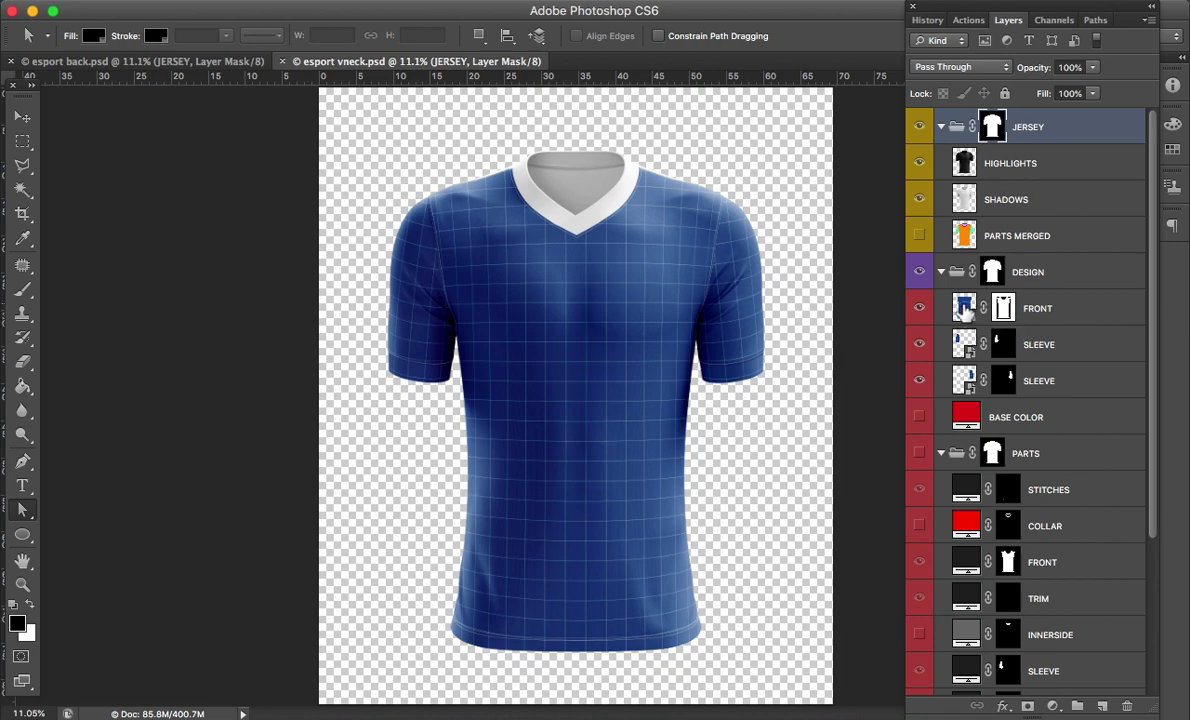
# Step: Give the FRONT layer a black (000000) Color Overlay layer style
pyautogui.click(963, 308)
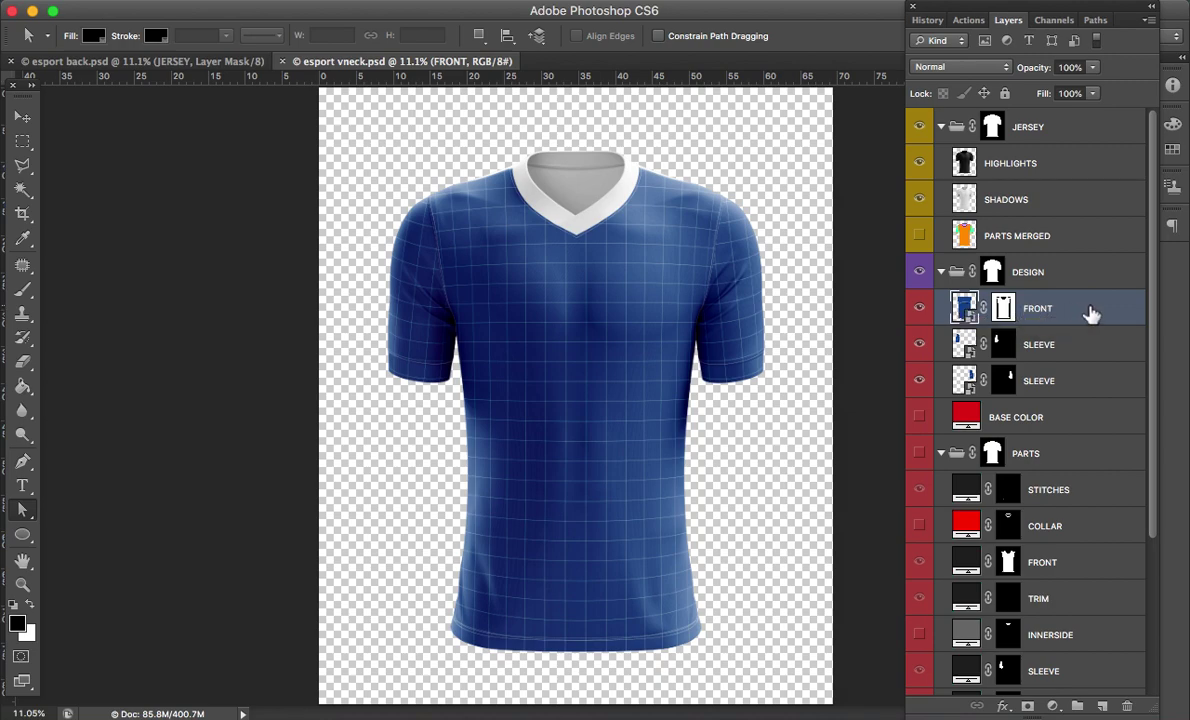
pyautogui.doubleClick(1090, 312)
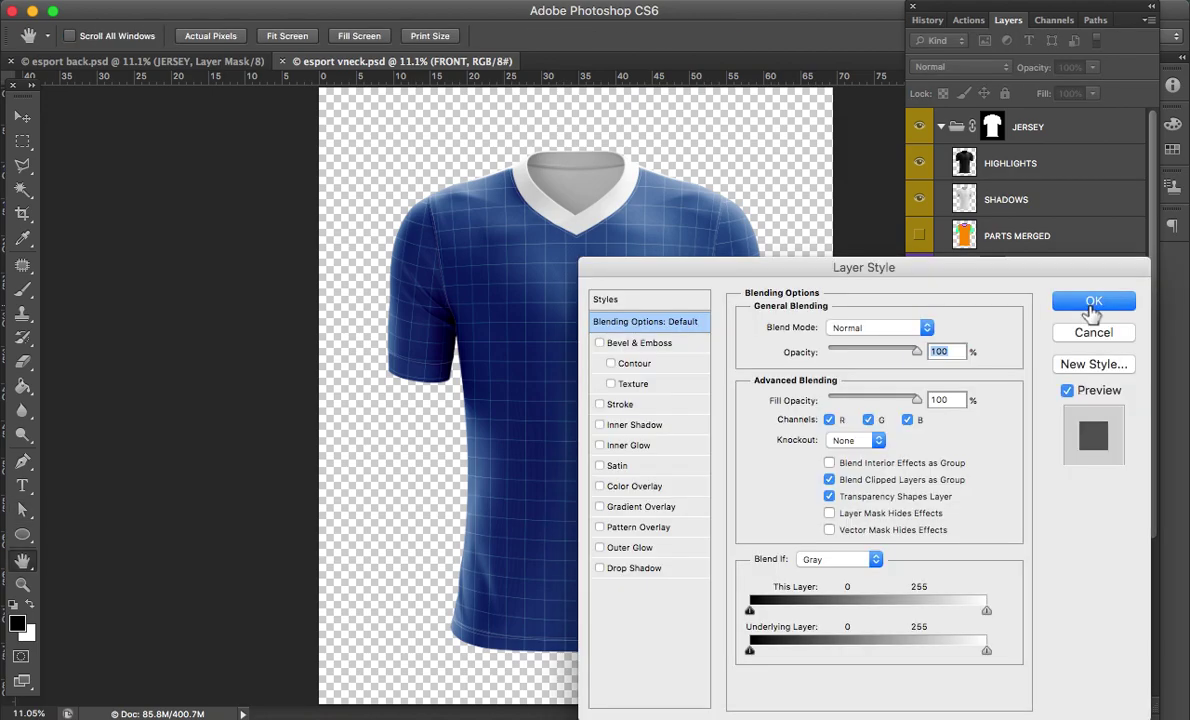
pyautogui.click(666, 489)
pyautogui.click(934, 327)
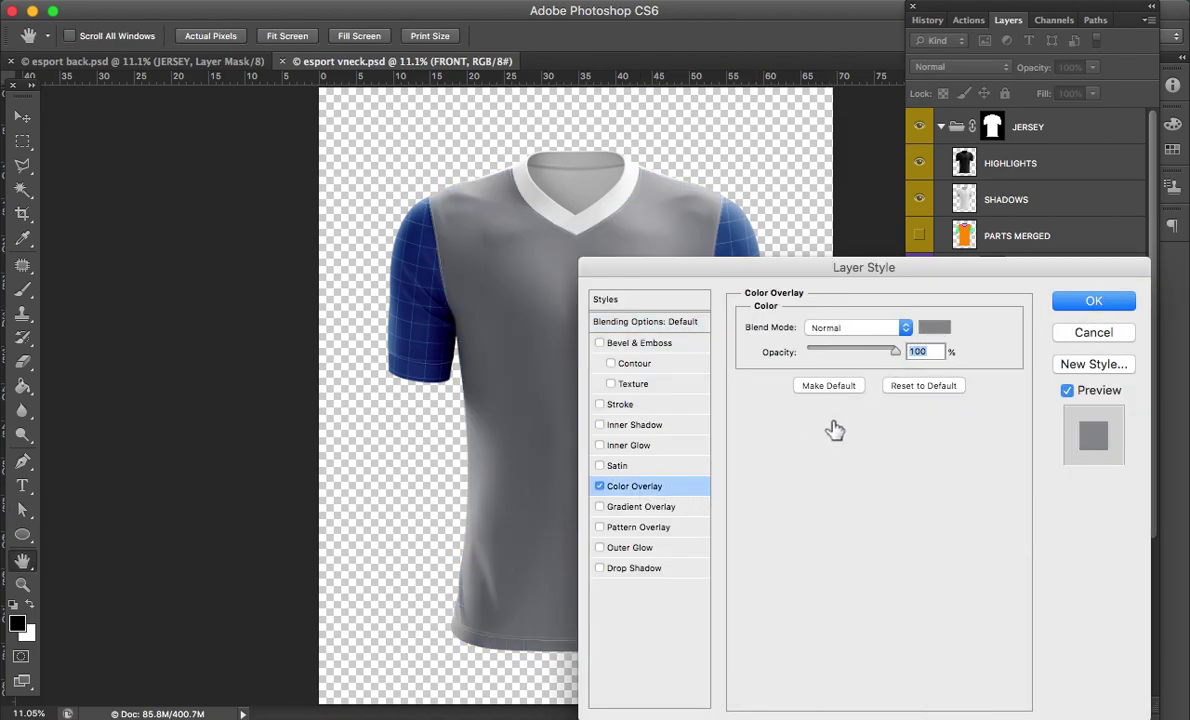
pyautogui.moveTo(705, 535); pyautogui.dragTo(650, 585)
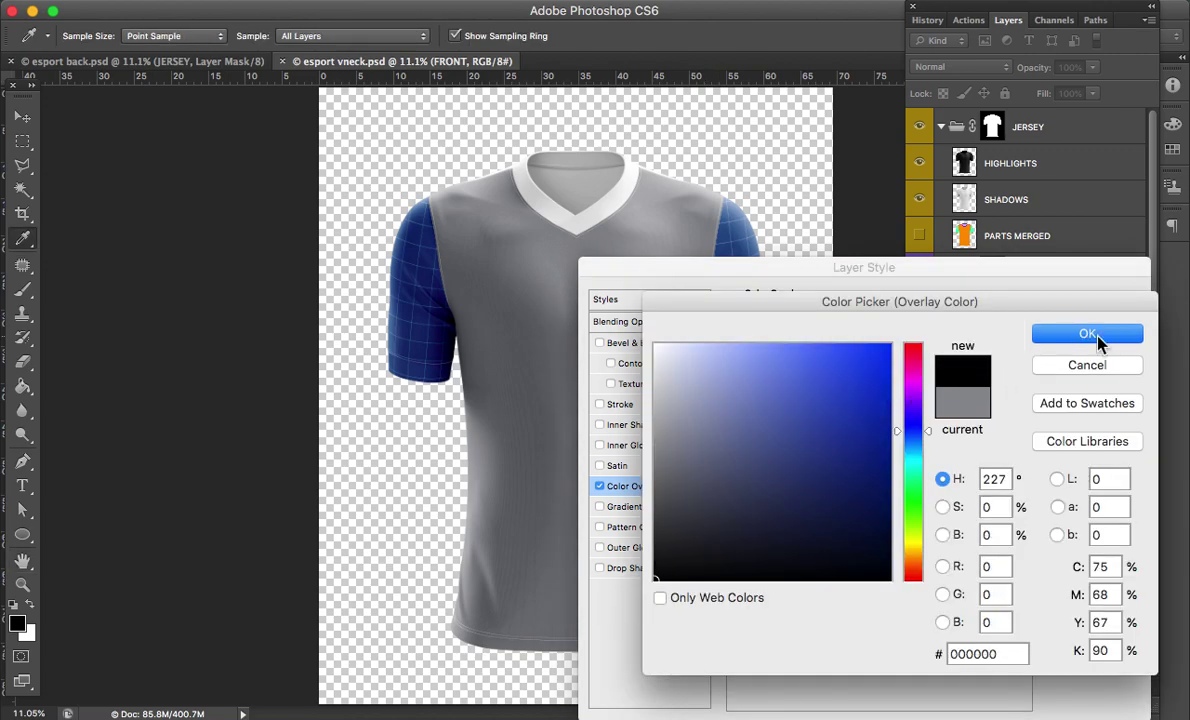
pyautogui.click(1098, 340)
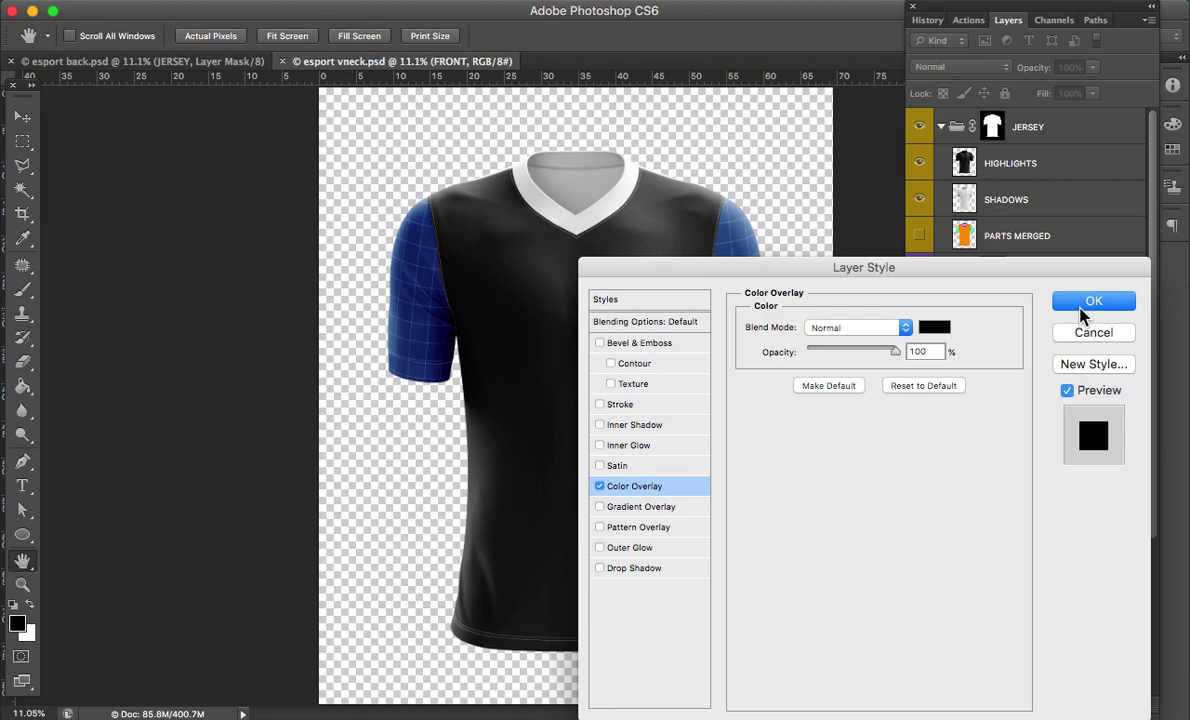
pyautogui.click(1079, 302)
# Step: Paste the striped graphic as a Smart Object, scaled up over the jersey's lower right
pyautogui.click(1081, 304)
pyautogui.press('super+v')
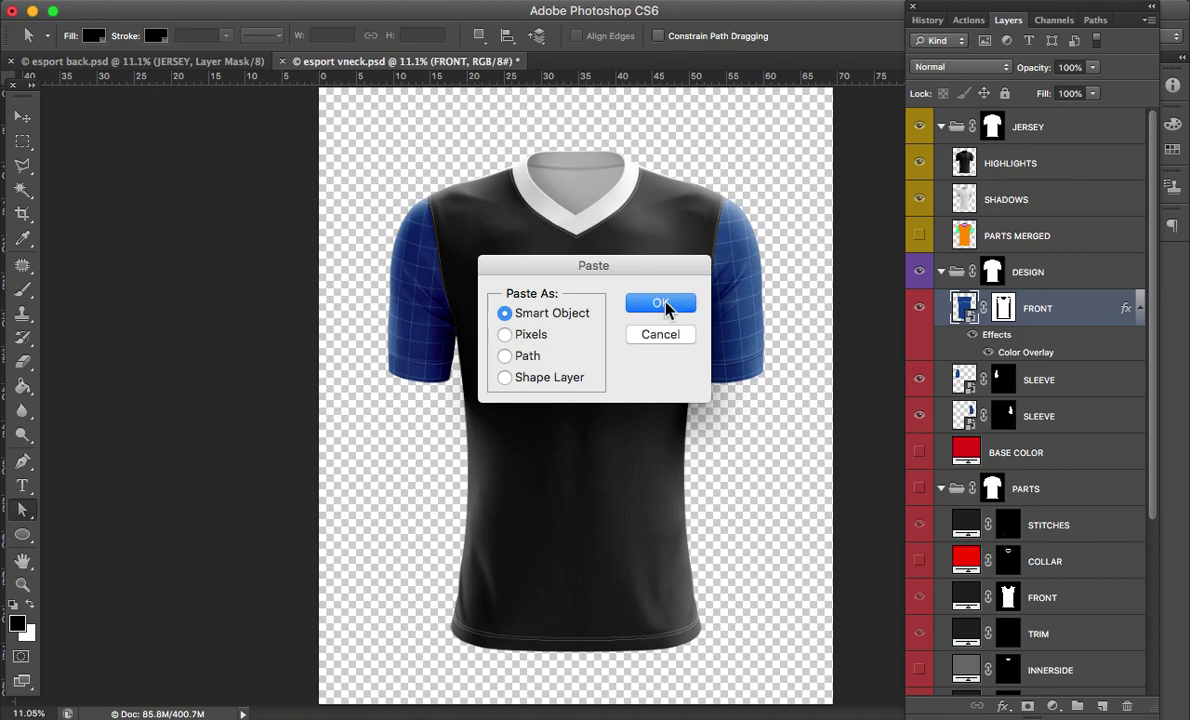
pyautogui.click(666, 308)
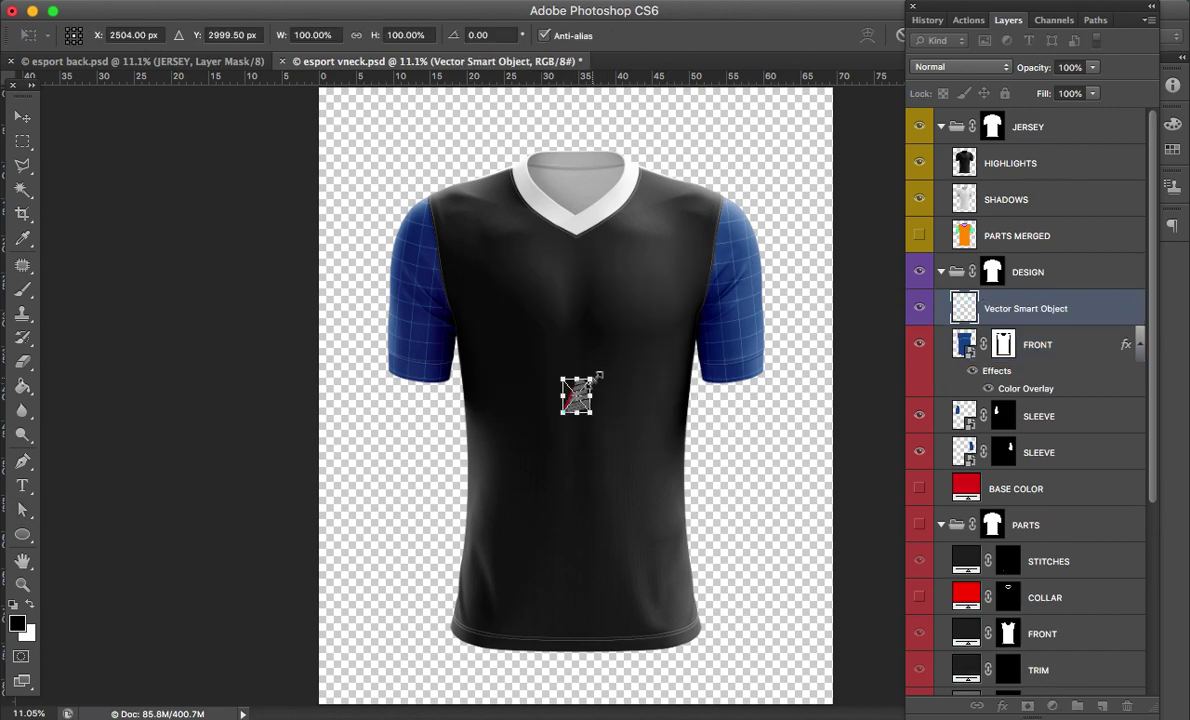
pyautogui.moveTo(599, 376)
pyautogui.mouseDown()
pyautogui.moveTo(656, 332)
pyautogui.moveTo(656, 297)
pyautogui.moveTo(720, 268)
pyautogui.moveTo(679, 276)
pyautogui.mouseUp()
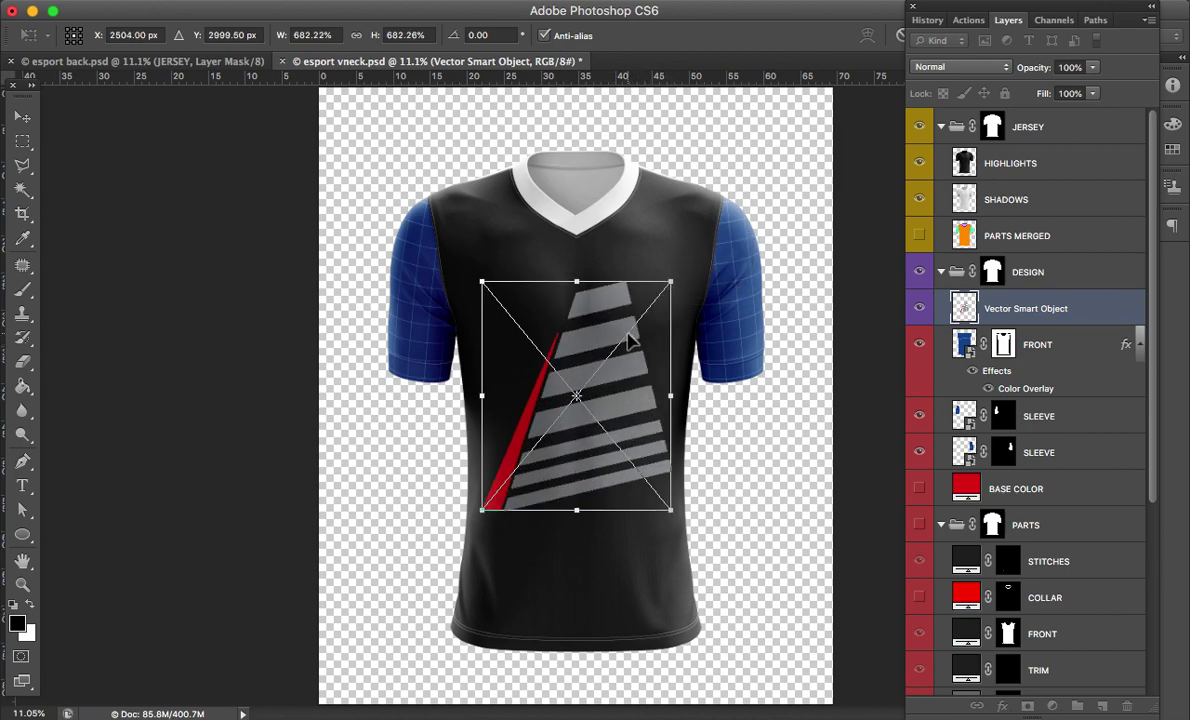
pyautogui.moveTo(631, 346); pyautogui.dragTo(728, 490)
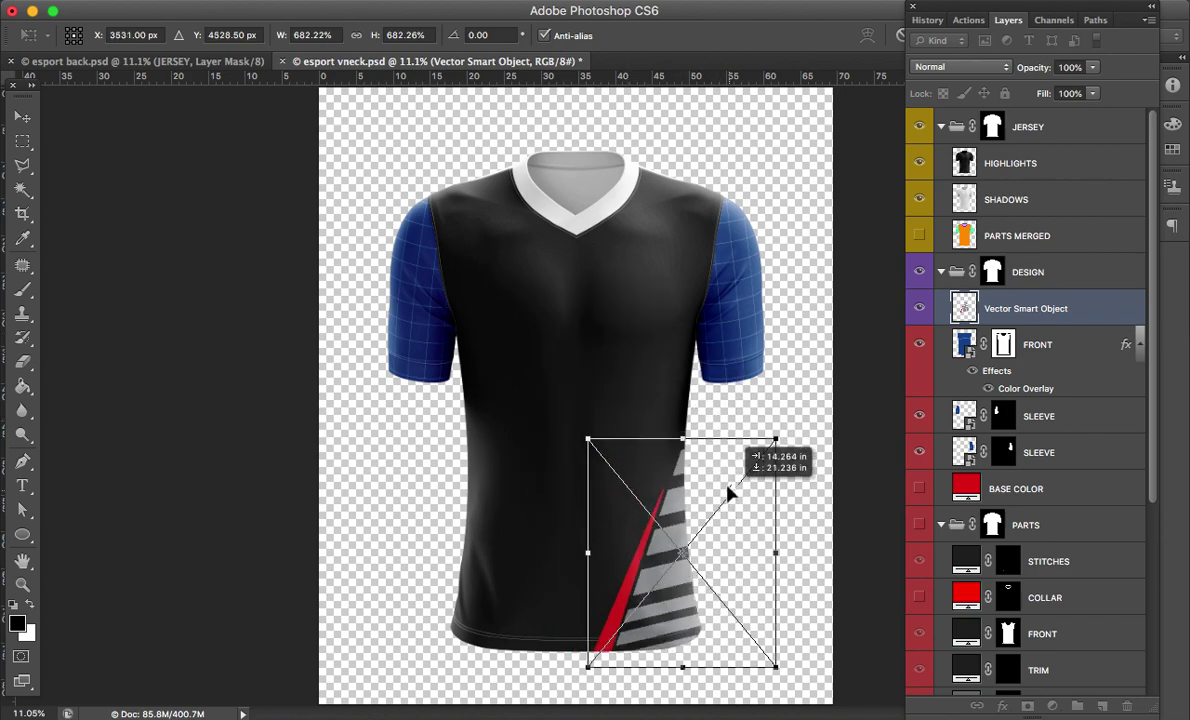
pyautogui.moveTo(728, 490)
pyautogui.mouseDown()
pyautogui.moveTo(676, 441)
pyautogui.moveTo(701, 342)
pyautogui.mouseUp()
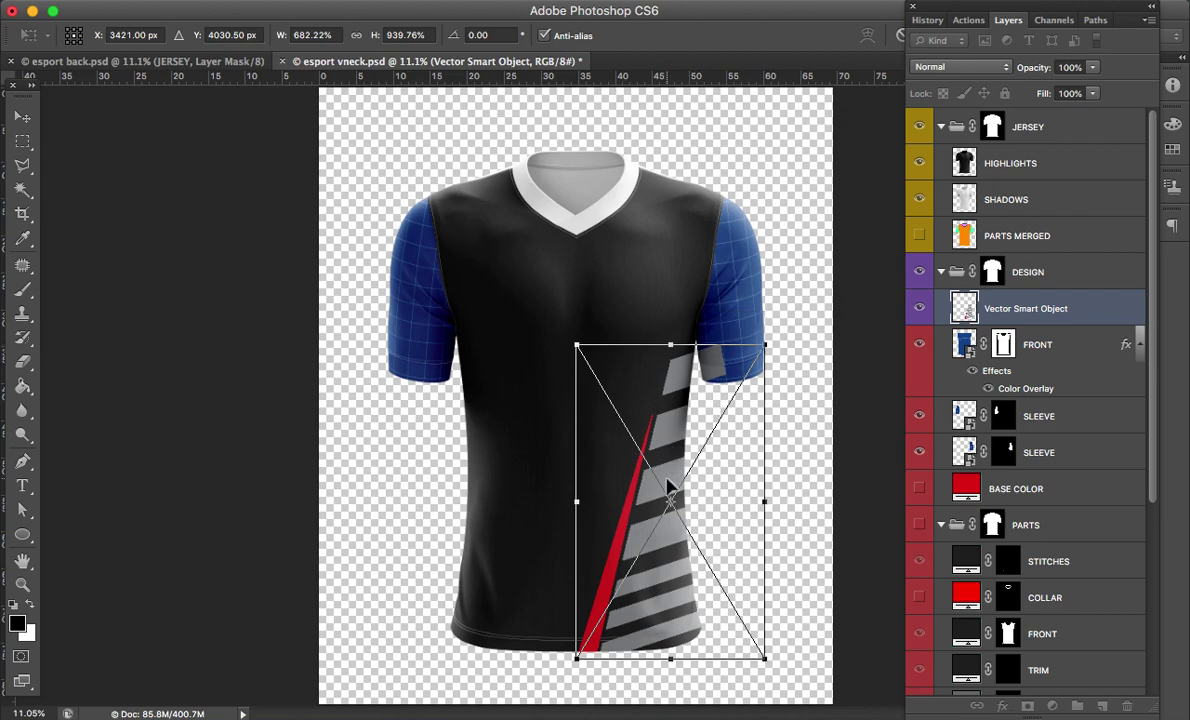
# Step: Narrow the striped graphic from its left edge and tilt it about -4.3 degrees
pyautogui.moveTo(668, 487)
pyautogui.mouseDown()
pyautogui.moveTo(690, 490)
pyautogui.moveTo(679, 487)
pyautogui.mouseUp()
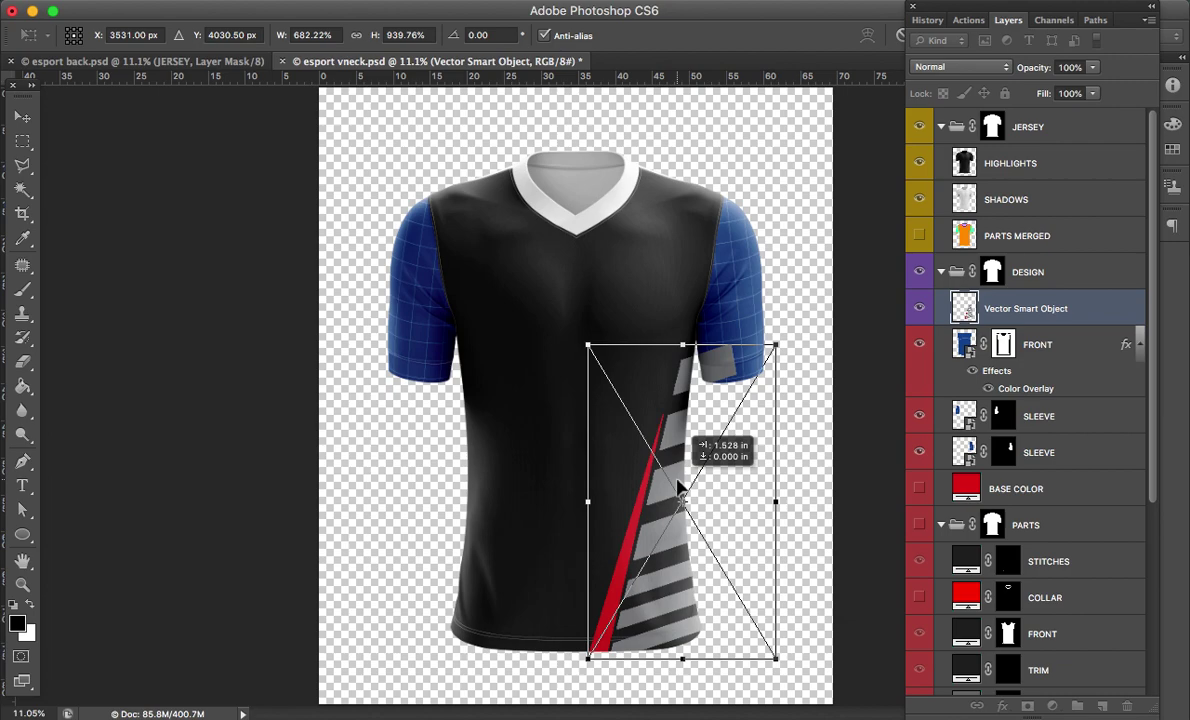
pyautogui.moveTo(591, 507); pyautogui.dragTo(611, 505)
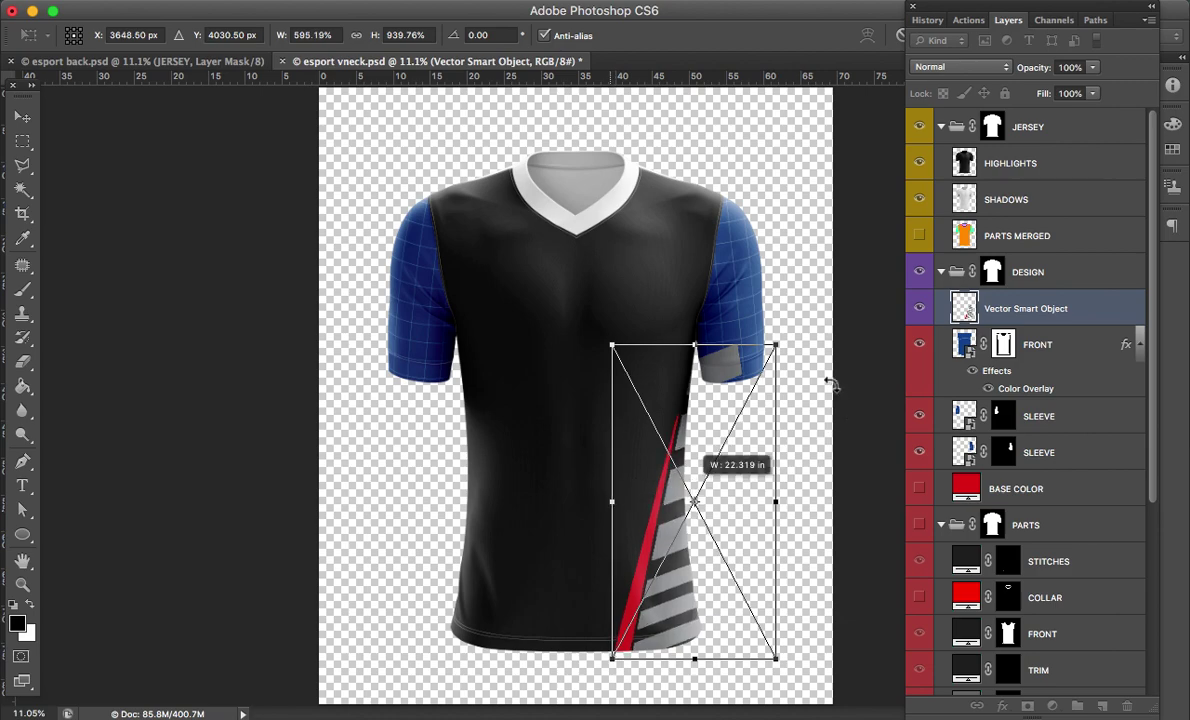
pyautogui.moveTo(795, 357); pyautogui.dragTo(782, 350)
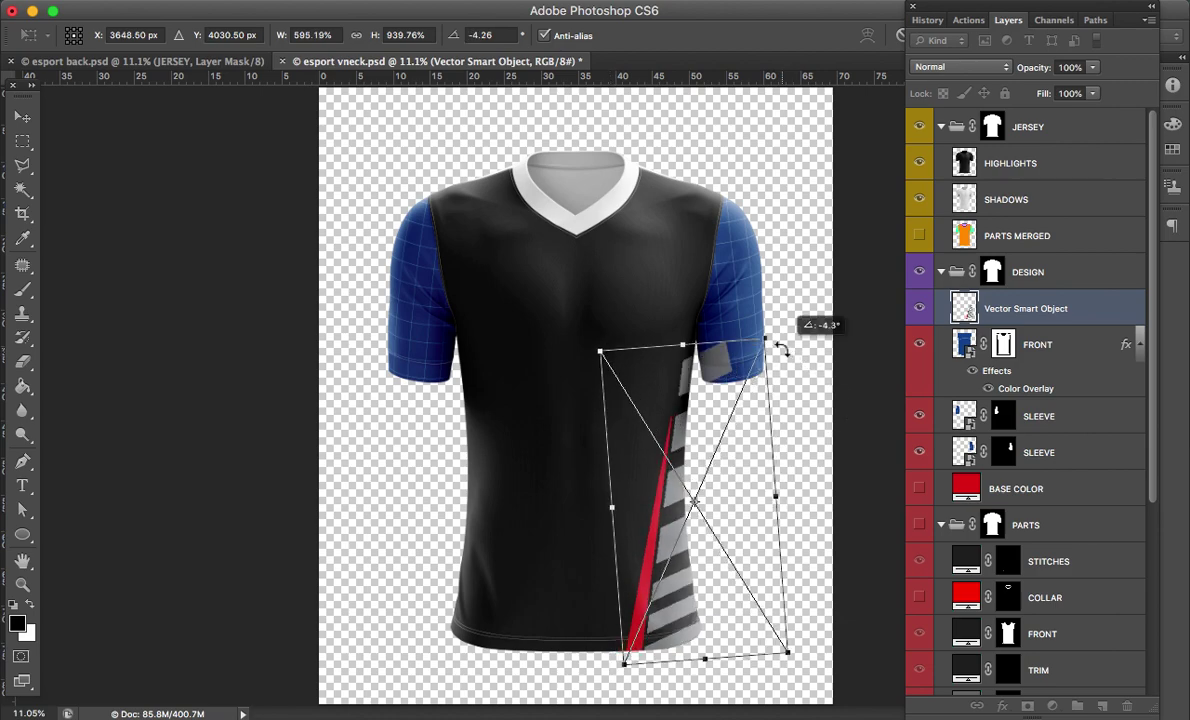
pyautogui.moveTo(781, 350); pyautogui.dragTo(782, 349)
pyautogui.press('Return')
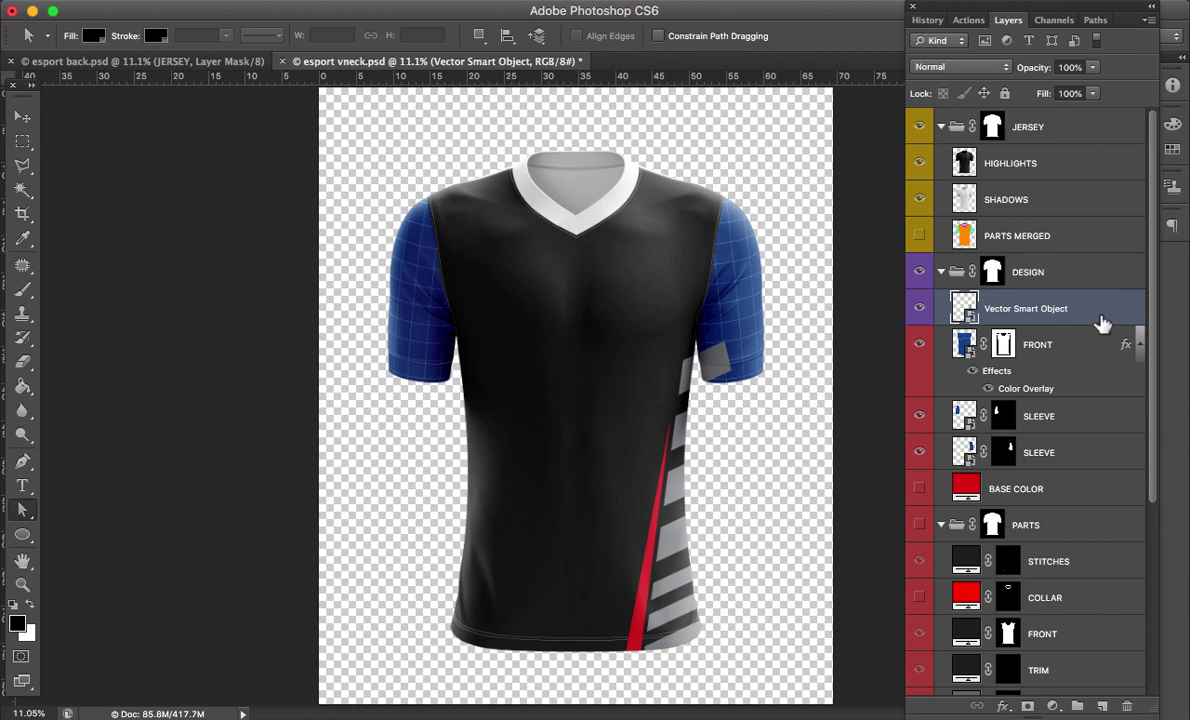
# Step: Hide the original stripe layer, rasterize the copy and erase its pieces over the right sleeve
pyautogui.click(919, 344)
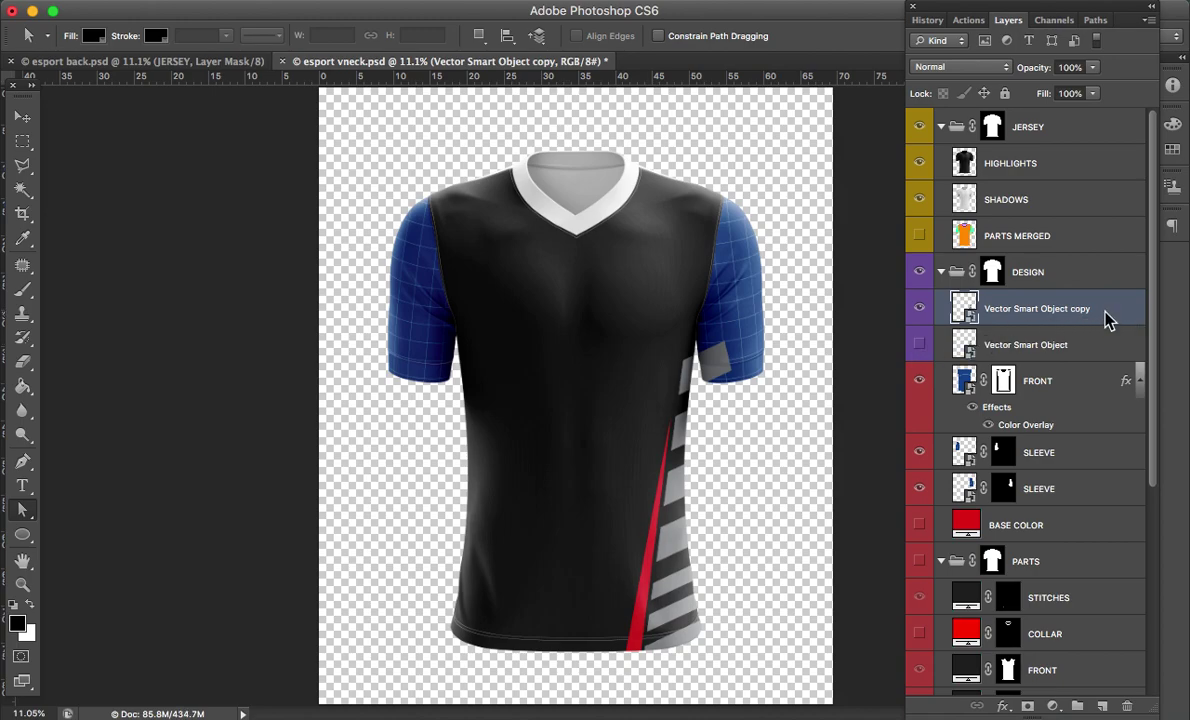
pyautogui.rightClick(1107, 318)
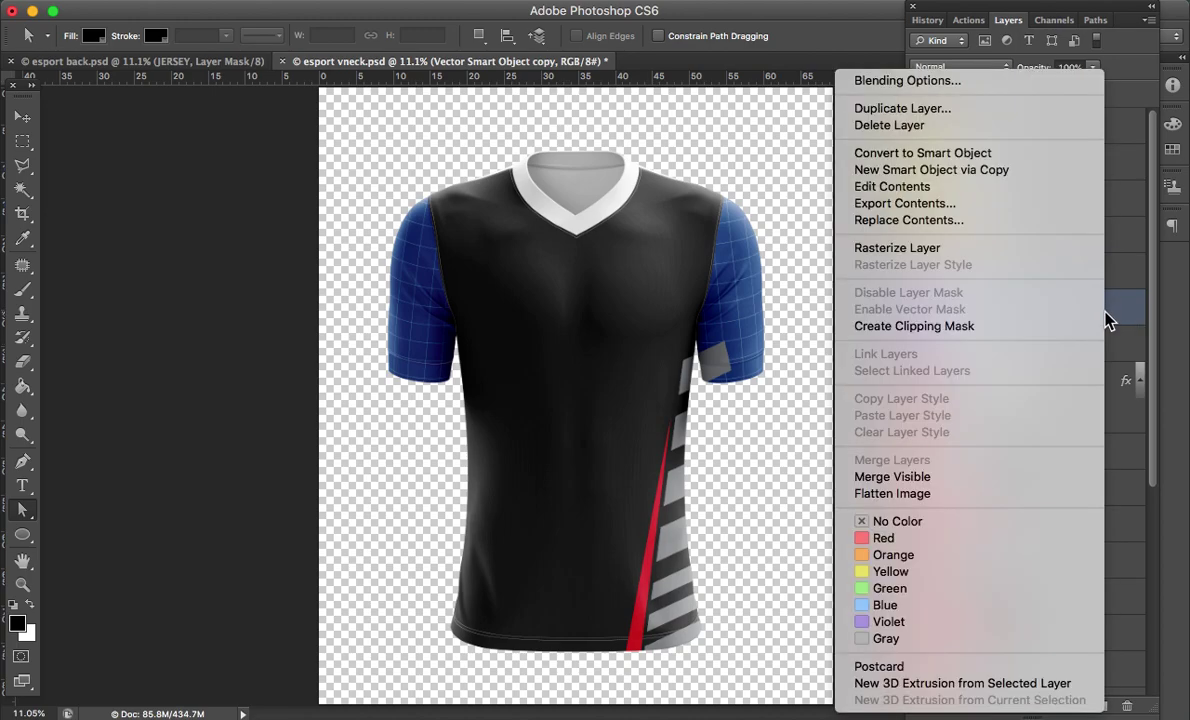
pyautogui.click(965, 250)
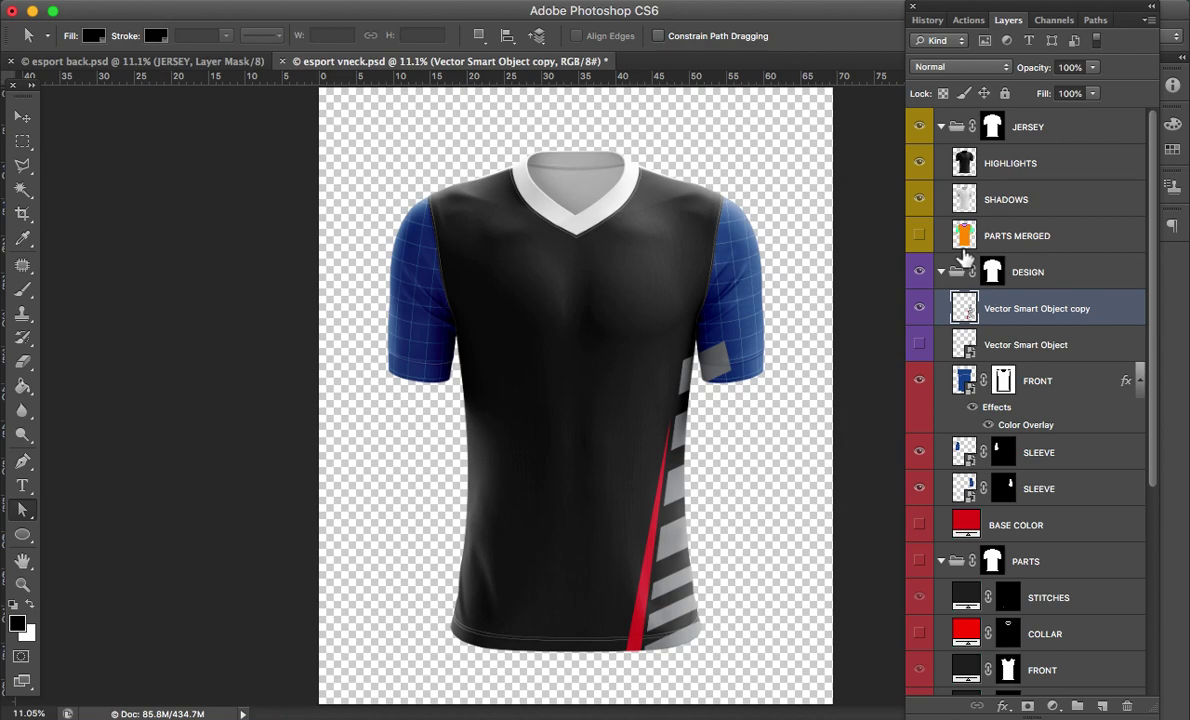
pyautogui.press('e')
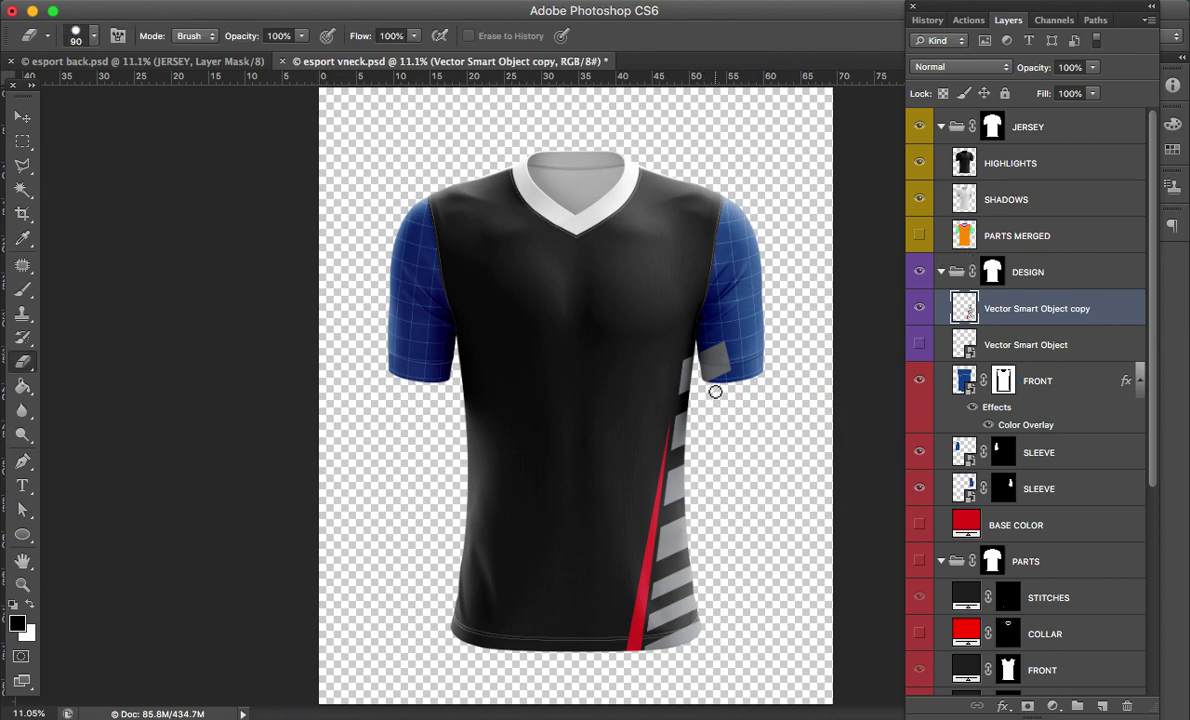
pyautogui.press(']')
pyautogui.press(']')
pyautogui.press(']')
pyautogui.moveTo(715, 392); pyautogui.dragTo(710, 352)
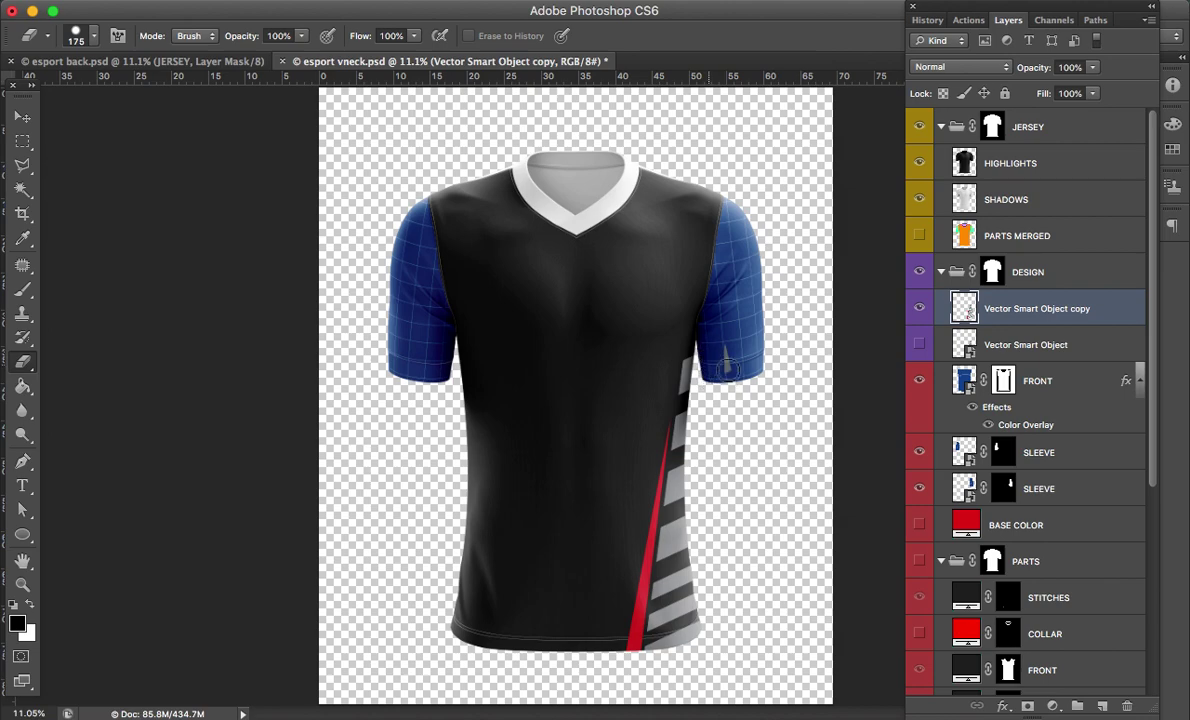
# Step: Duplicate the trimmed, rasterized stripe layer
pyautogui.hotkey('ctrl', 't')
pyautogui.press('v')
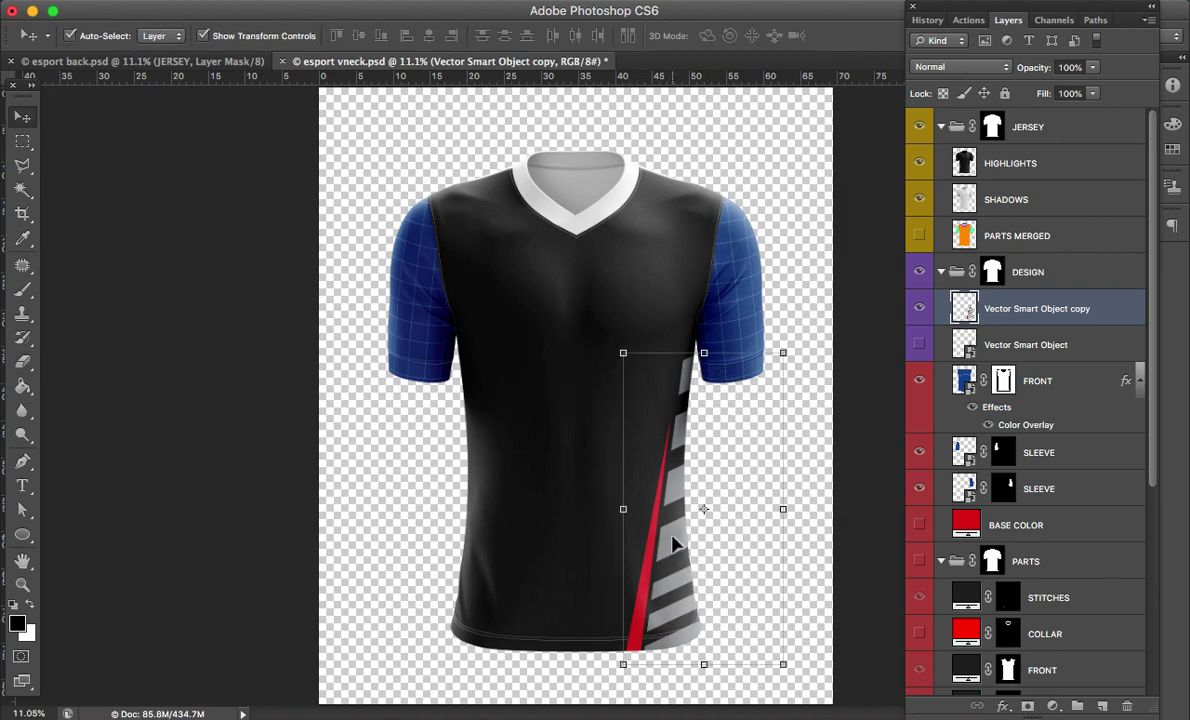
pyautogui.hotkey('ctrl', 'j')
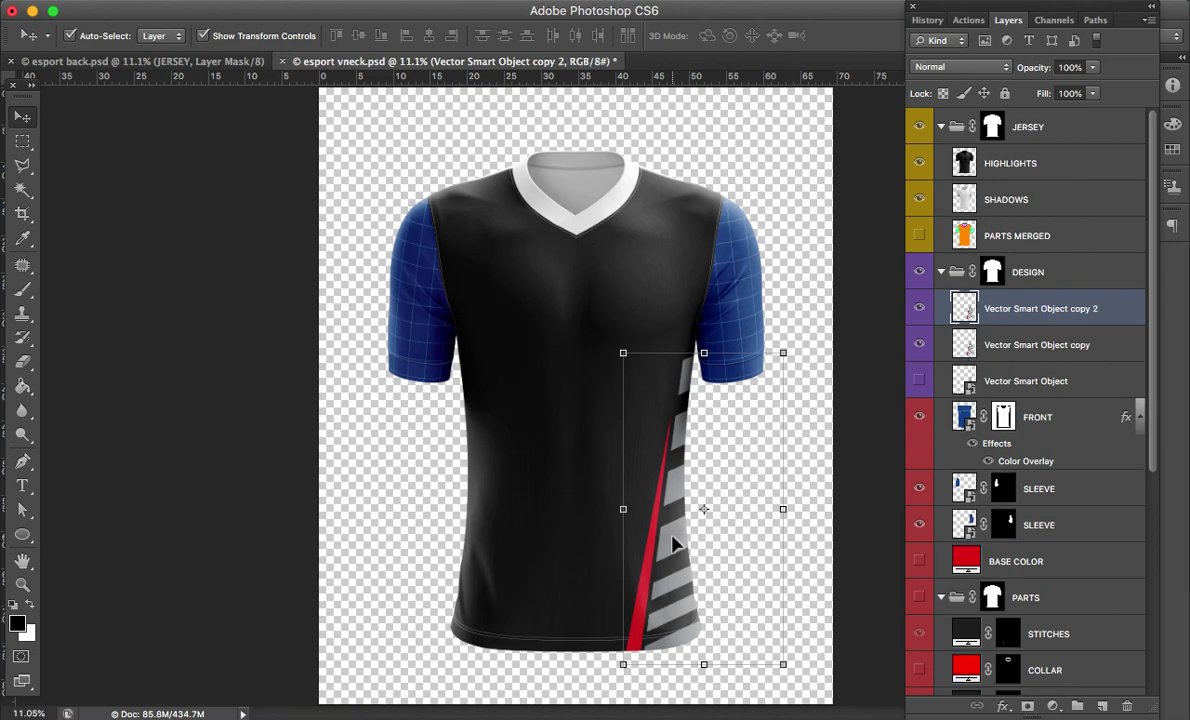
# Step: Undo the accidental HIGHLIGHTS move and lock the HIGHLIGHTS and SHADOWS layers
pyautogui.moveTo(672, 543); pyautogui.dragTo(568, 540)
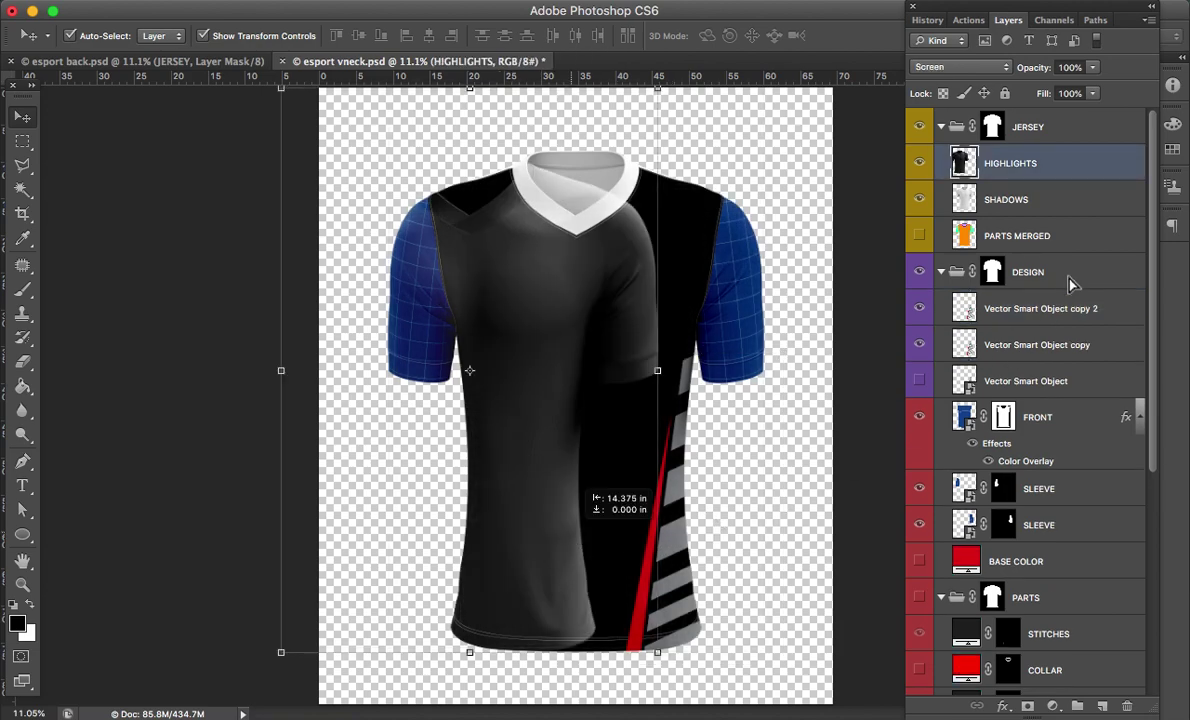
pyautogui.hotkey('ctrl', 'z')
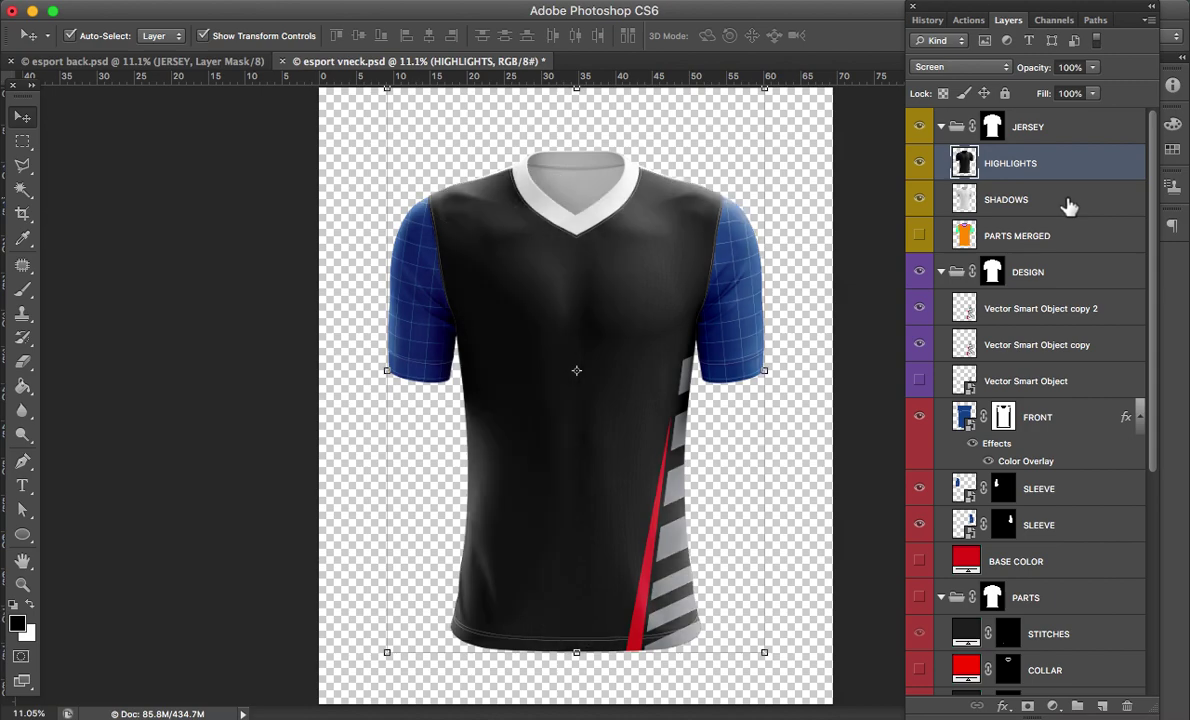
pyautogui.keyDown('shift'); pyautogui.click(1069, 206); pyautogui.keyUp('shift')
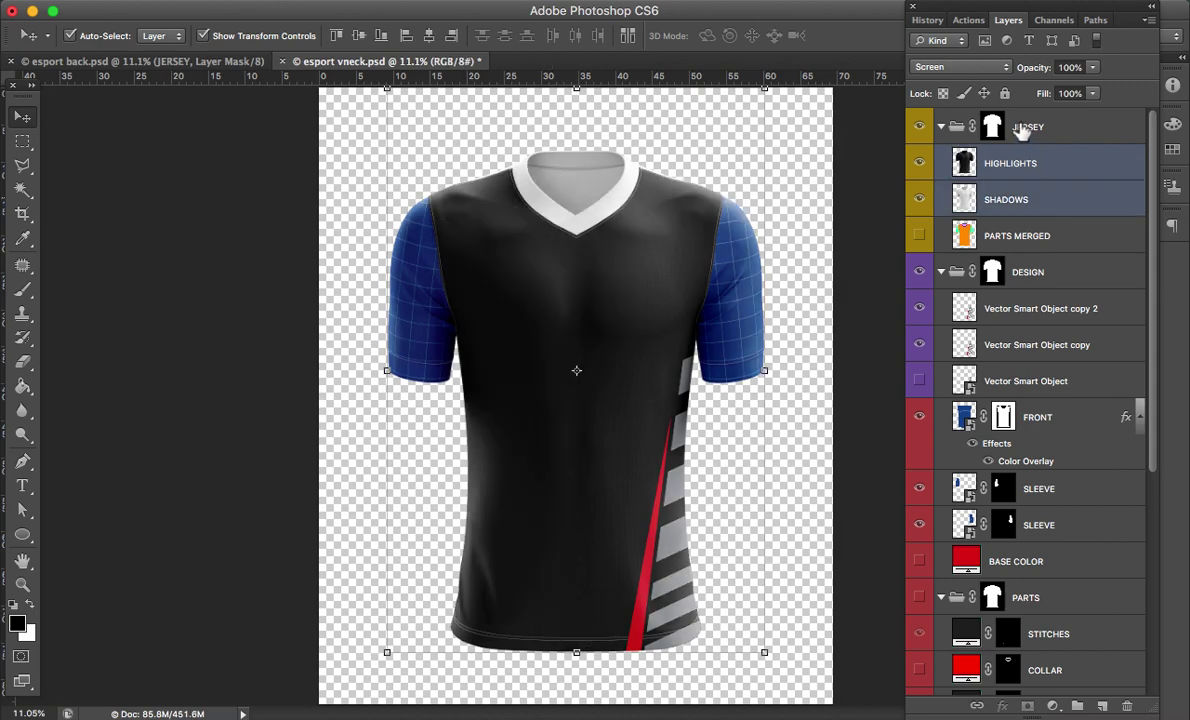
pyautogui.click(1005, 93)
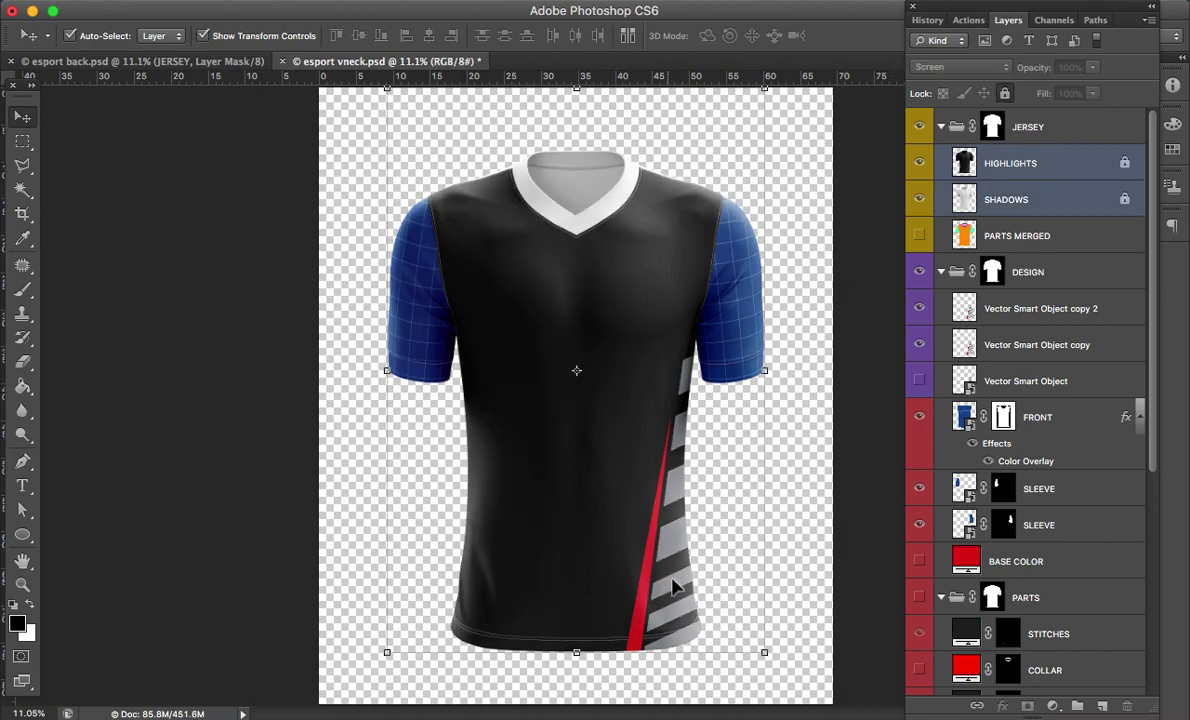
# Step: Copy the side stripes to the jersey's left, flipped horizontally so the red lines form a V
pyautogui.click(676, 541)
pyautogui.moveTo(676, 541); pyautogui.dragTo(504, 534)
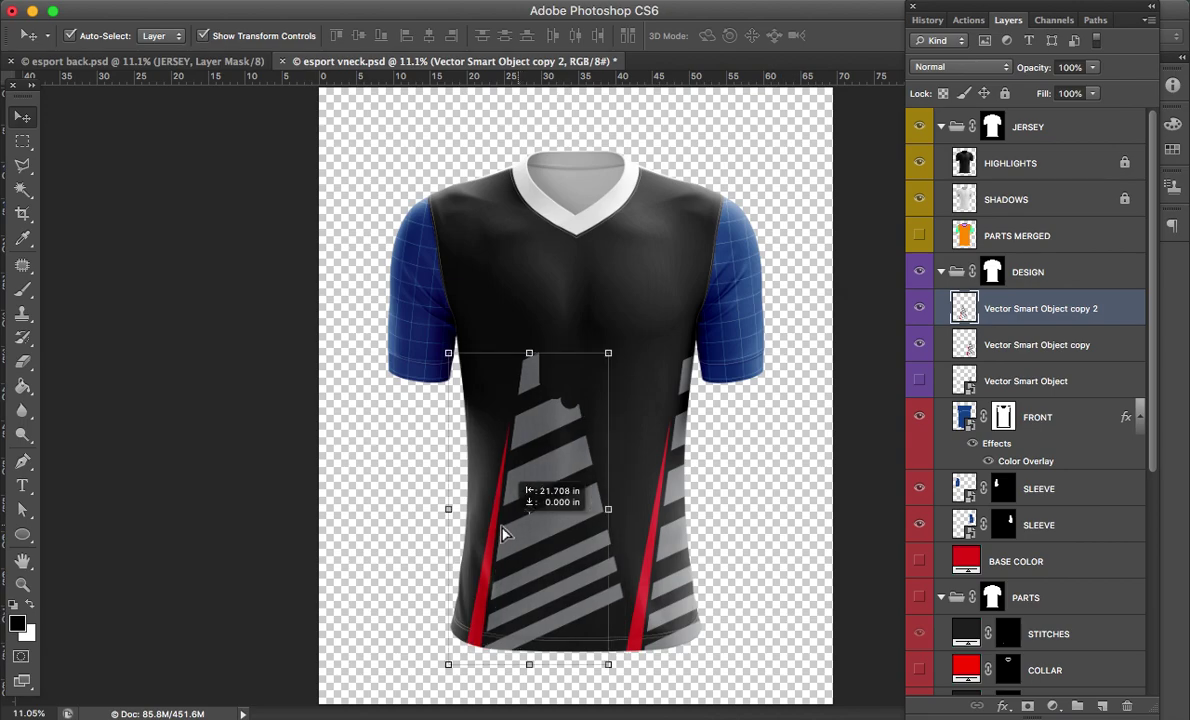
pyautogui.click(185, 0)
pyautogui.moveTo(280, 399)
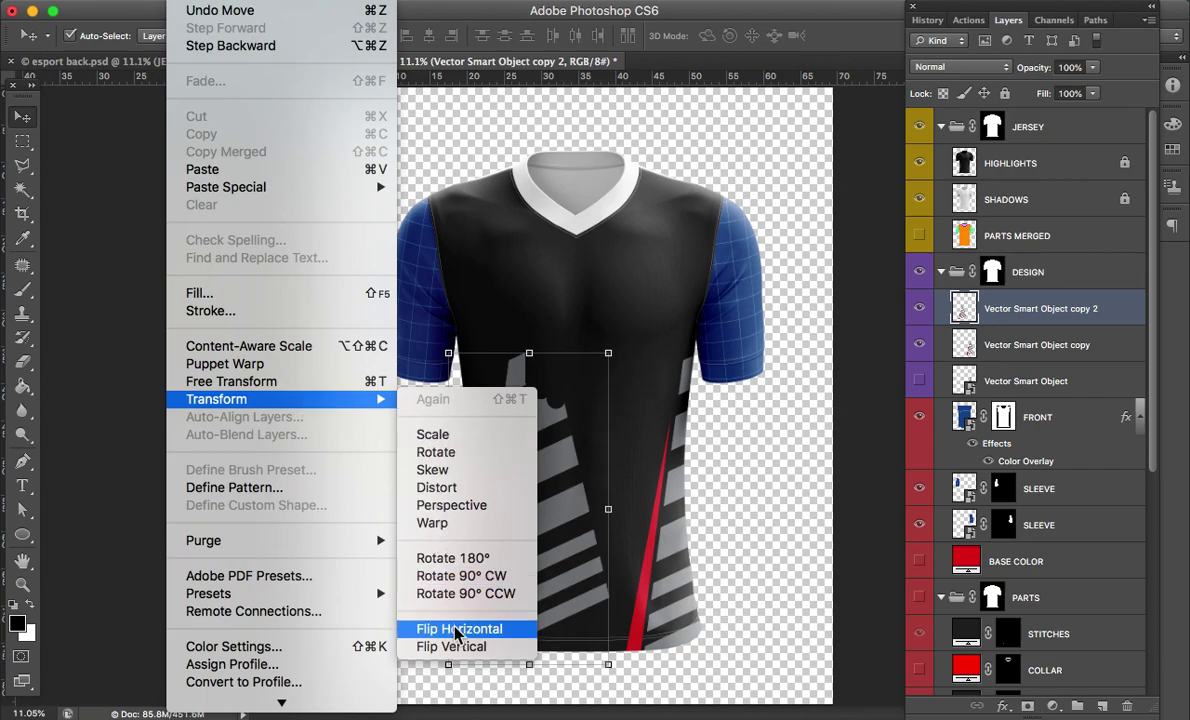
pyautogui.click(456, 629)
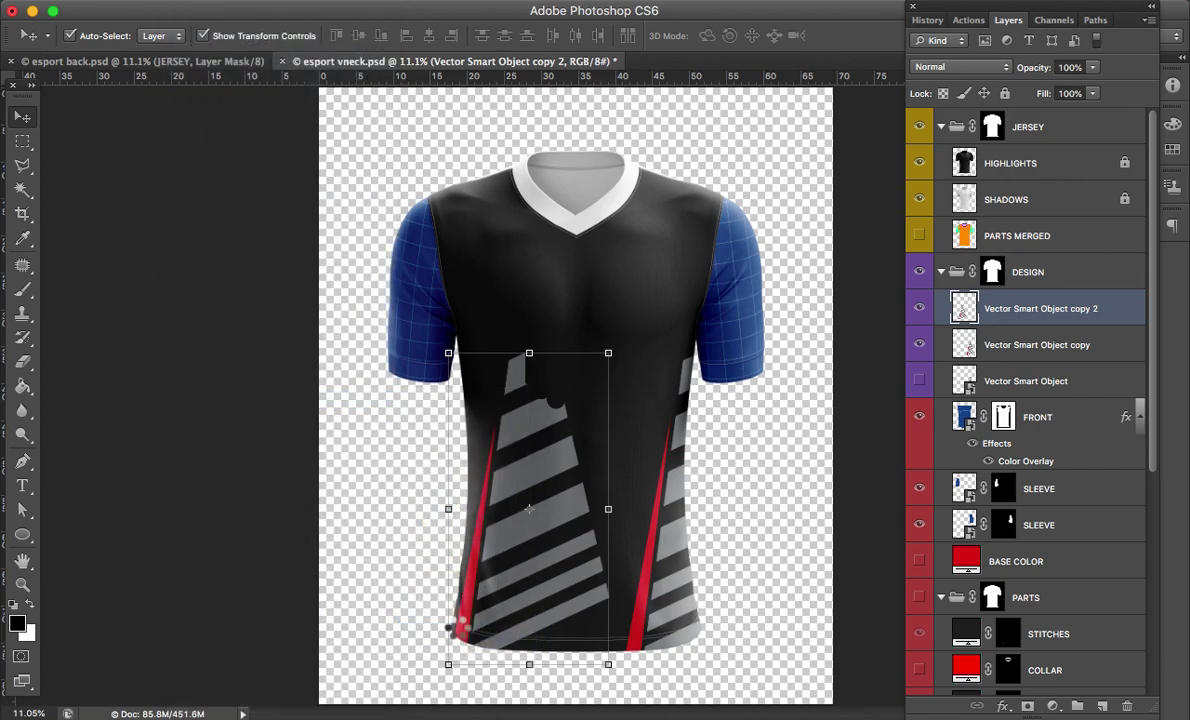
pyautogui.hotkey('ctrl', 'z')
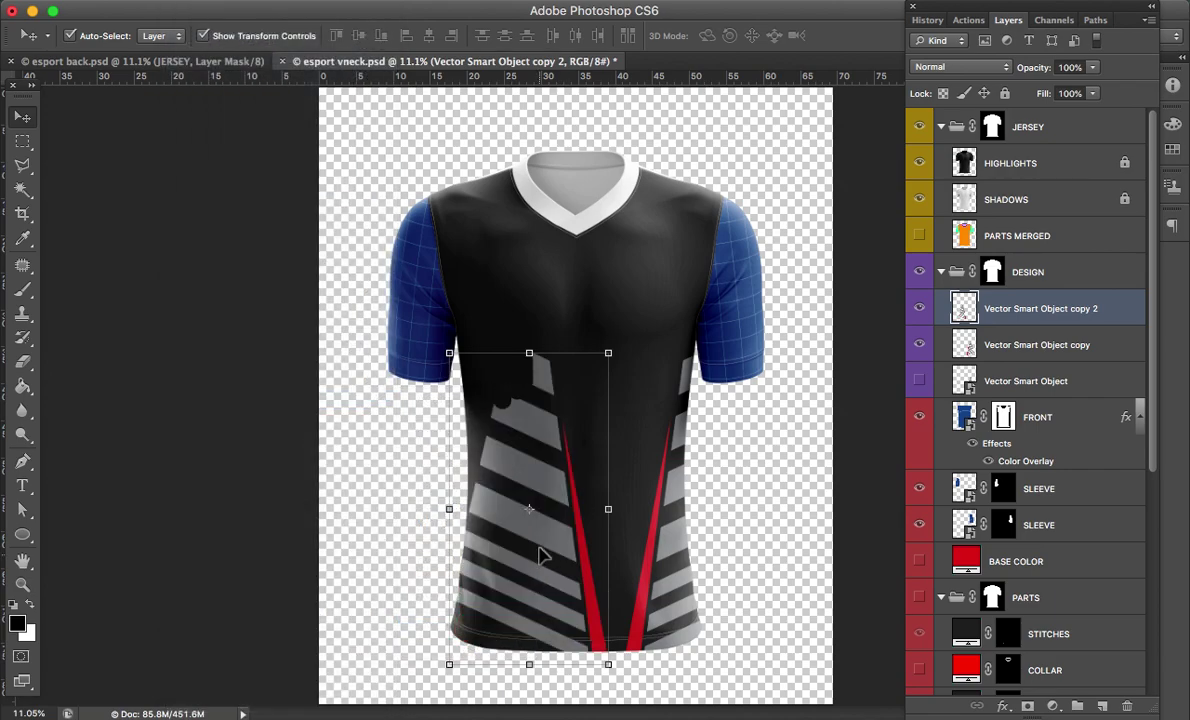
pyautogui.moveTo(503, 543); pyautogui.dragTo(469, 543)
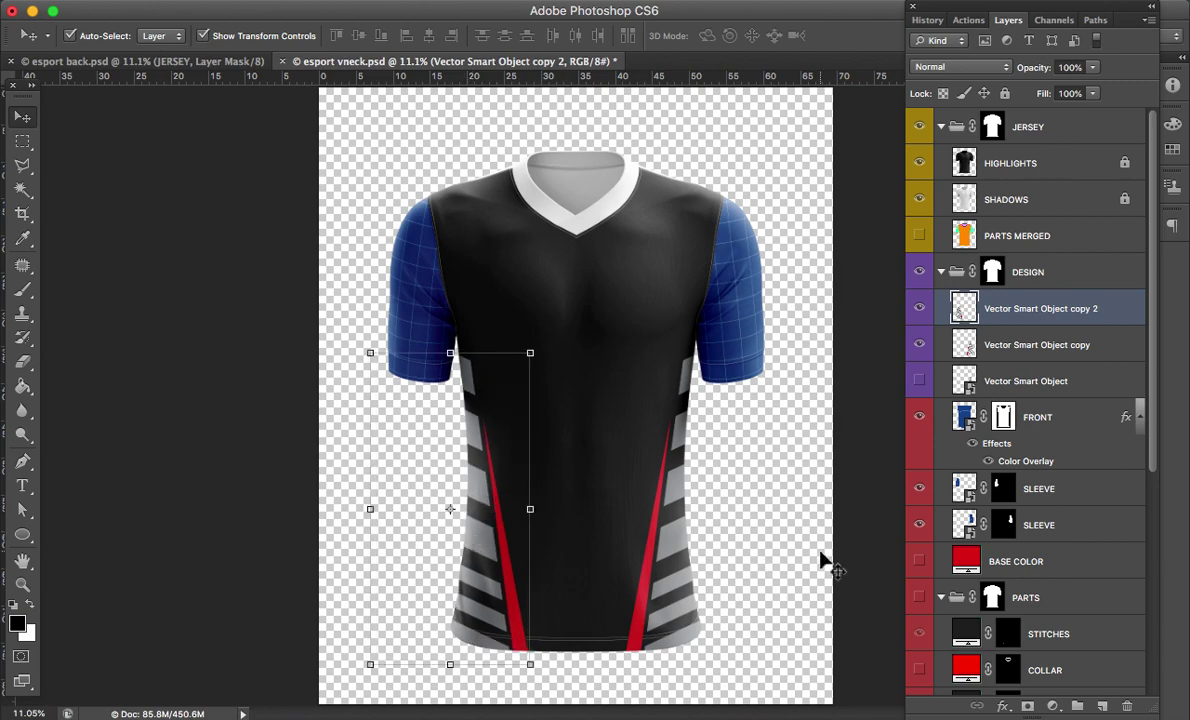
pyautogui.hotkey('shift', 'Left')
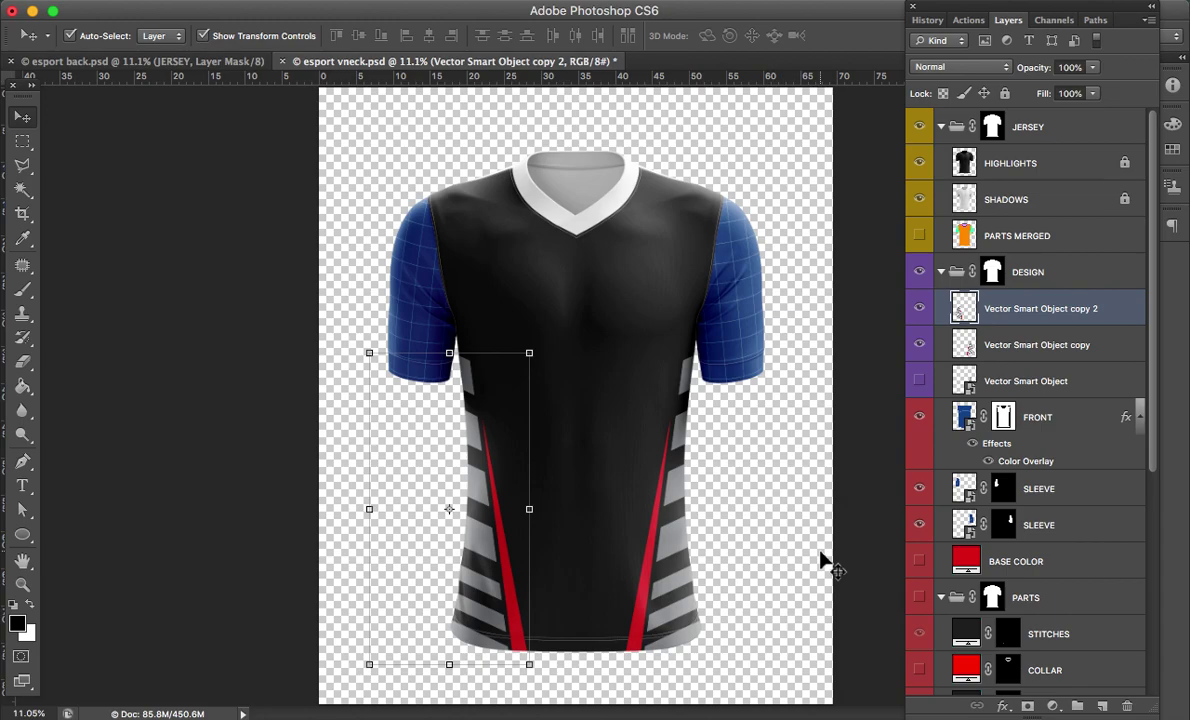
pyautogui.click(785, 551)
# Step: Copy the middle chevron stripes in Illustrator and return to Photoshop
pyautogui.press('a')
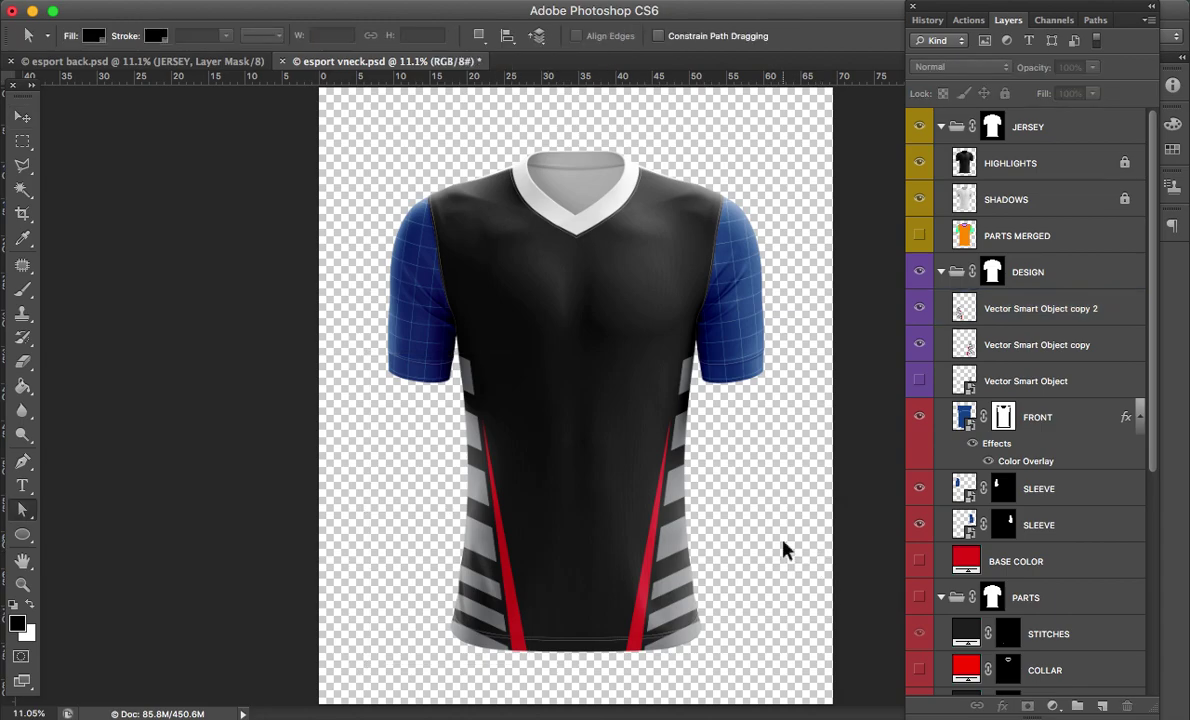
pyautogui.press('super+Tab')
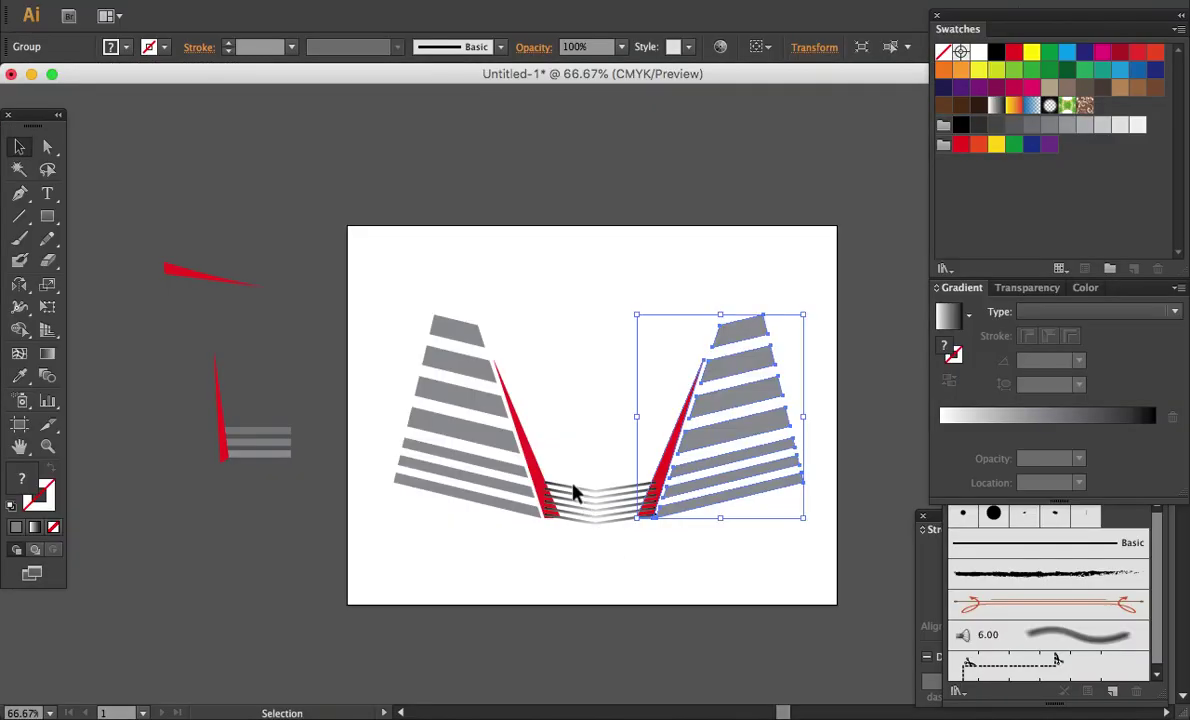
pyautogui.moveTo(610, 541); pyautogui.dragTo(564, 456)
pyautogui.press('a')
pyautogui.press('super+Tab')
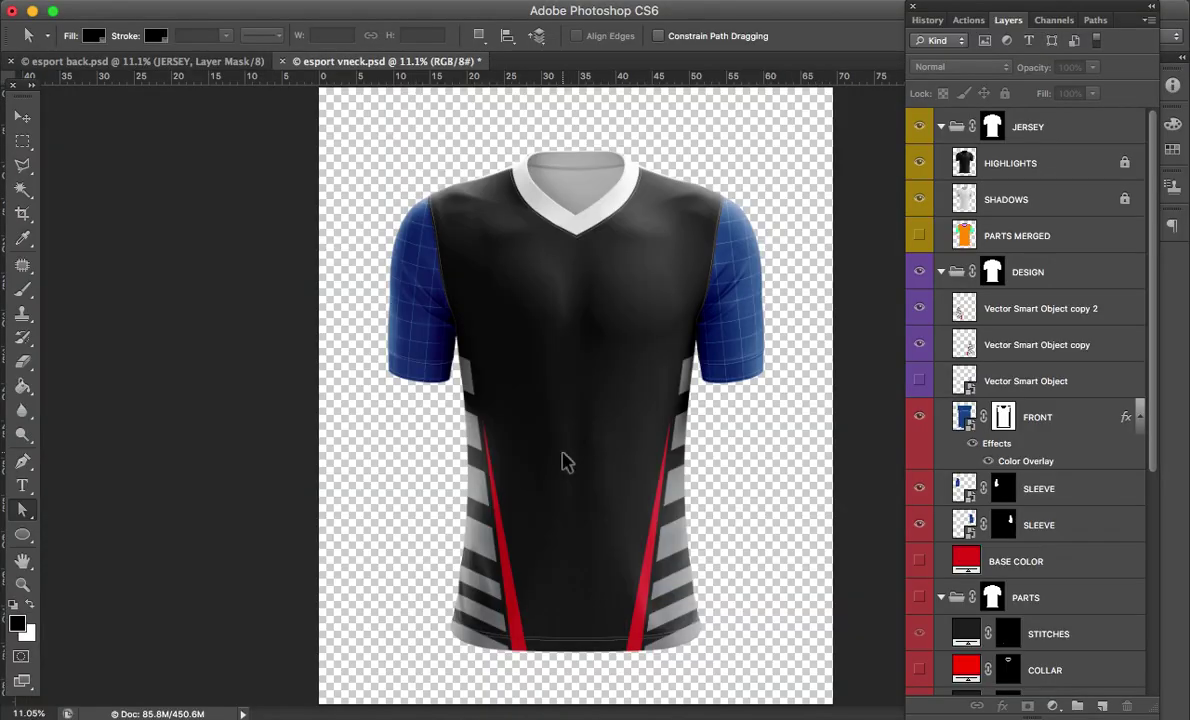
# Step: Paste the chevron stripes as a Smart Object, enlarged at the hem, inside the DESIGN group
pyautogui.press('super+v')
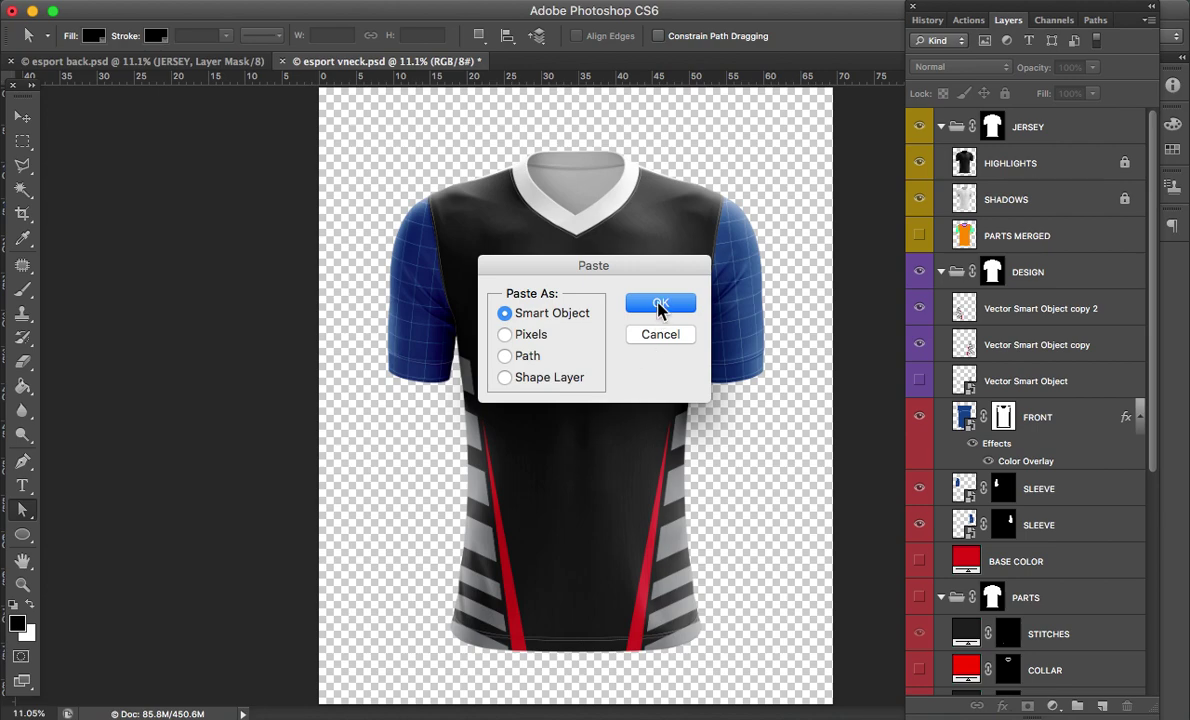
pyautogui.click(658, 308)
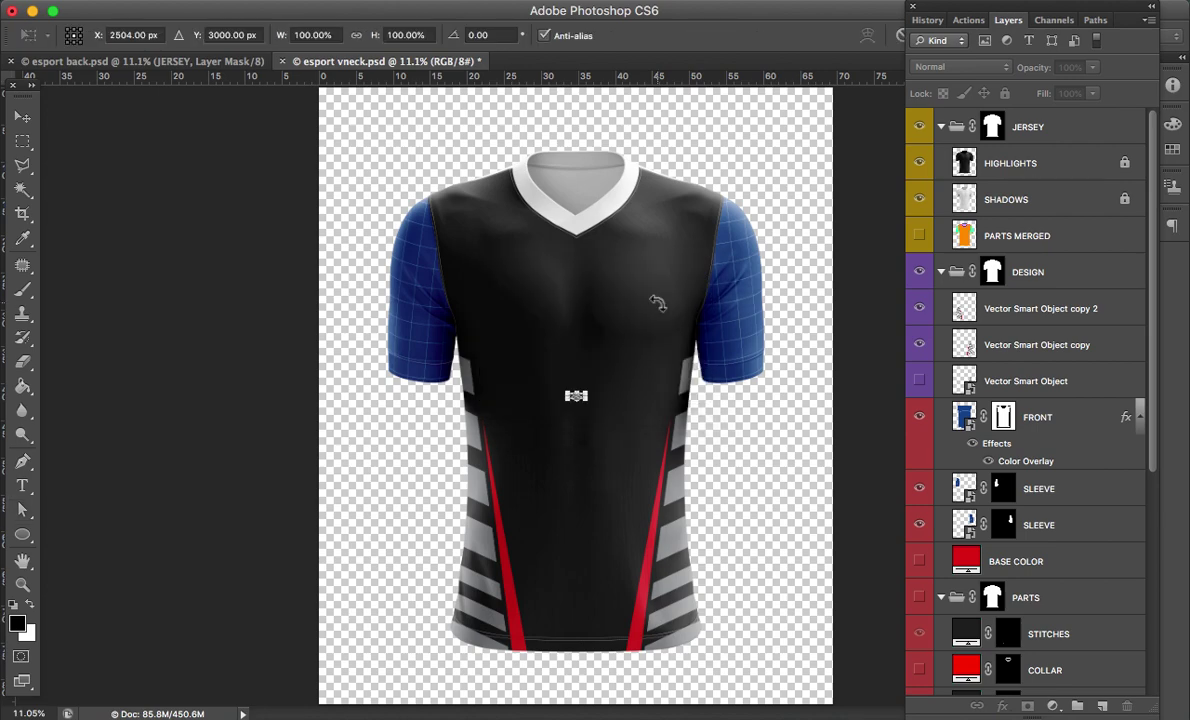
pyautogui.moveTo(595, 389); pyautogui.dragTo(662, 335)
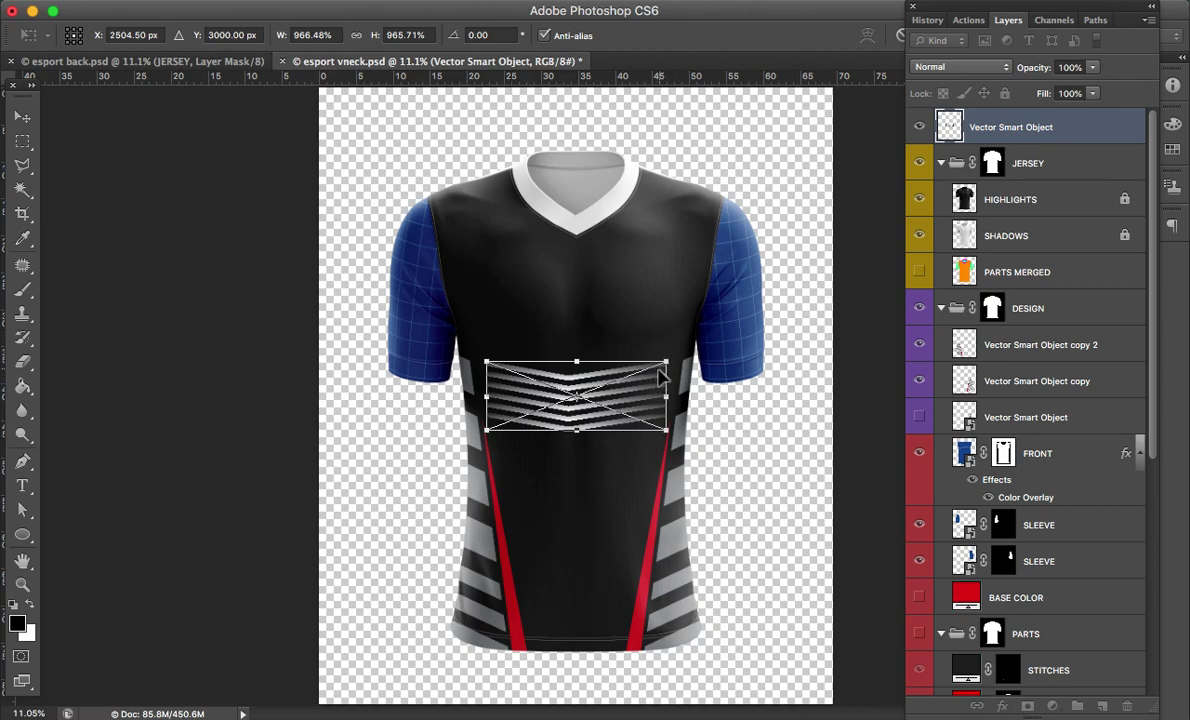
pyautogui.moveTo(637, 378)
pyautogui.mouseDown()
pyautogui.moveTo(645, 602)
pyautogui.moveTo(643, 581)
pyautogui.mouseUp()
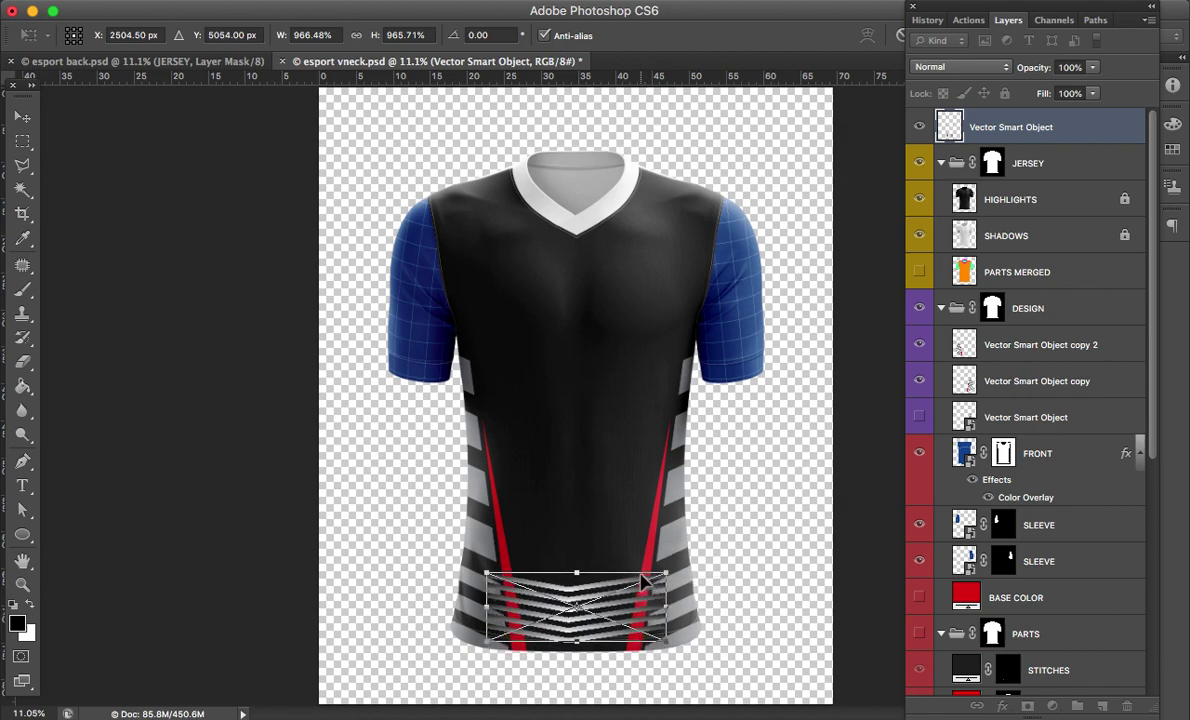
pyautogui.press('Return')
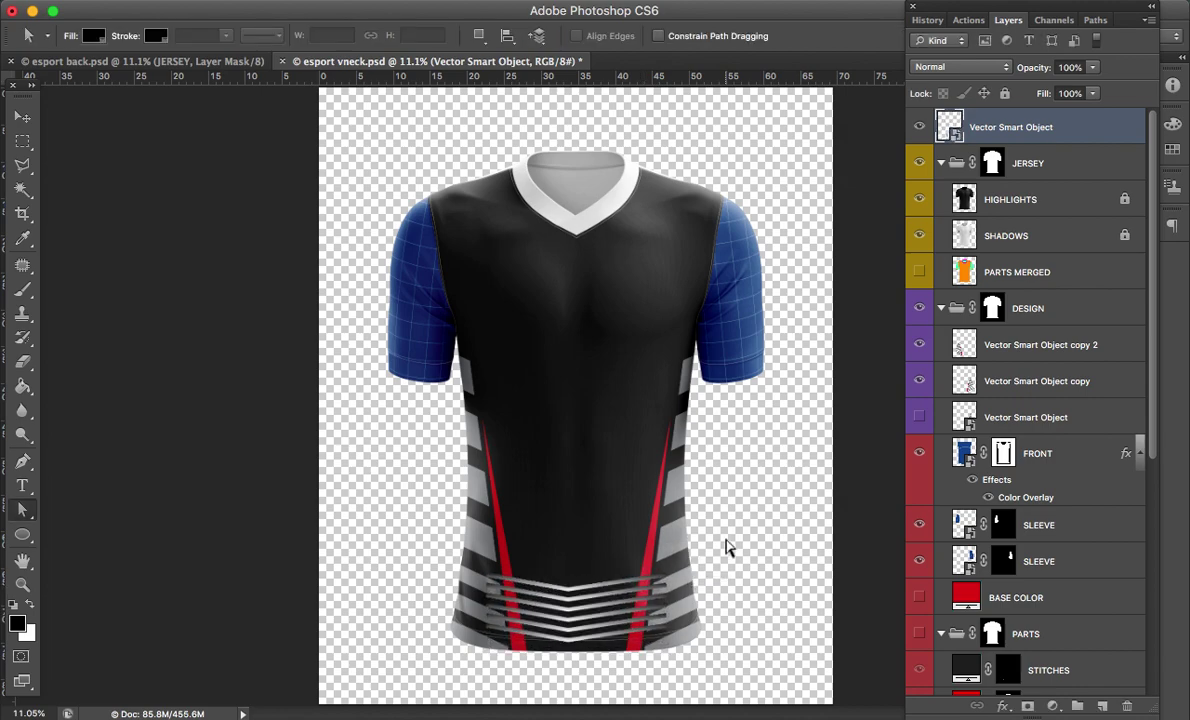
pyautogui.moveTo(1060, 127); pyautogui.dragTo(1045, 390)
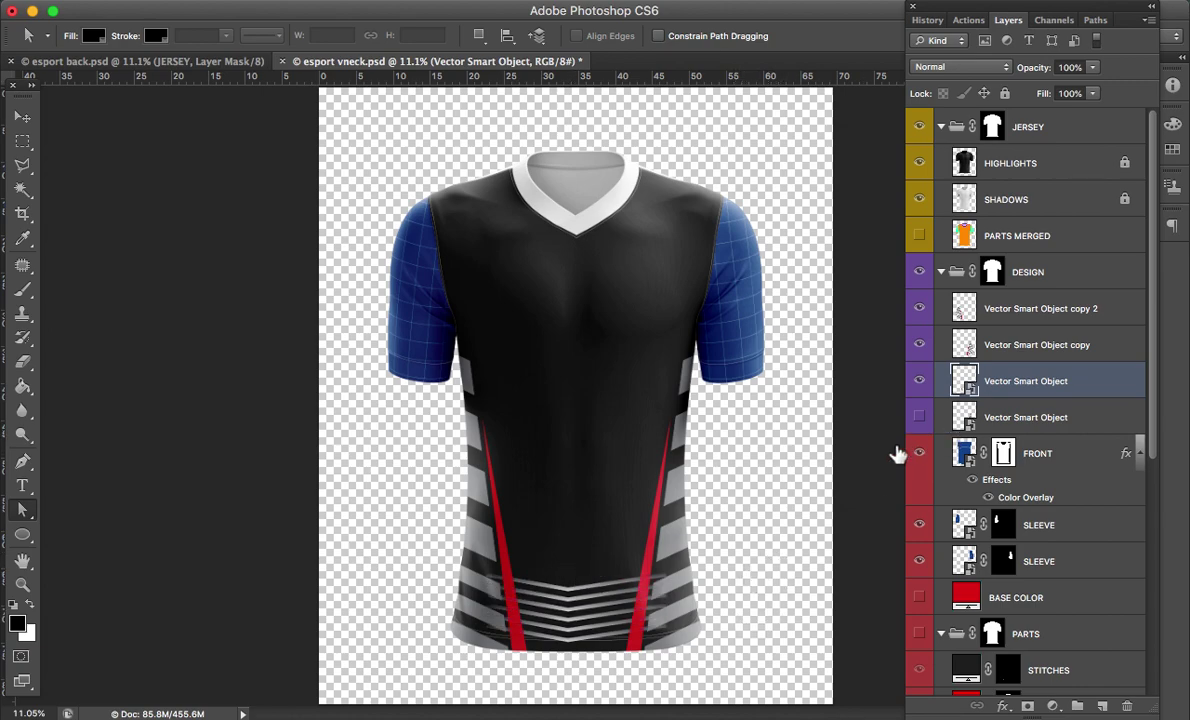
# Step: Nudge the chevron slightly right, duplicate it and rasterize the copy
pyautogui.press('v')
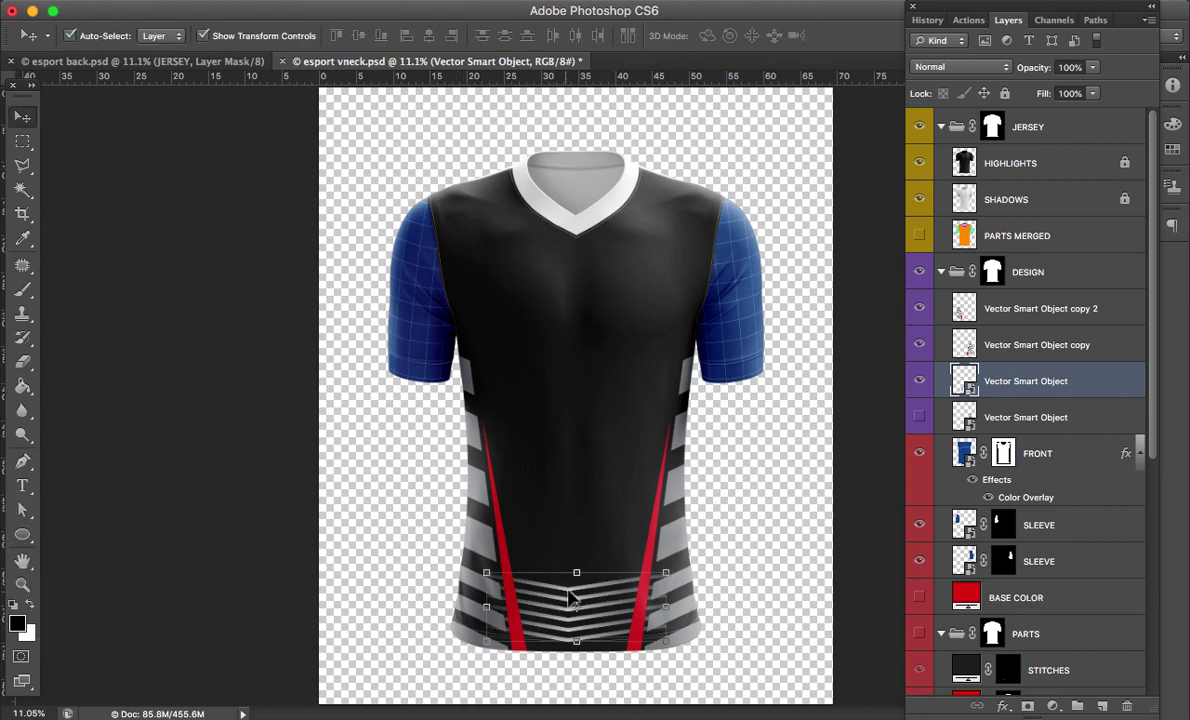
pyautogui.moveTo(572, 590); pyautogui.dragTo(575, 592)
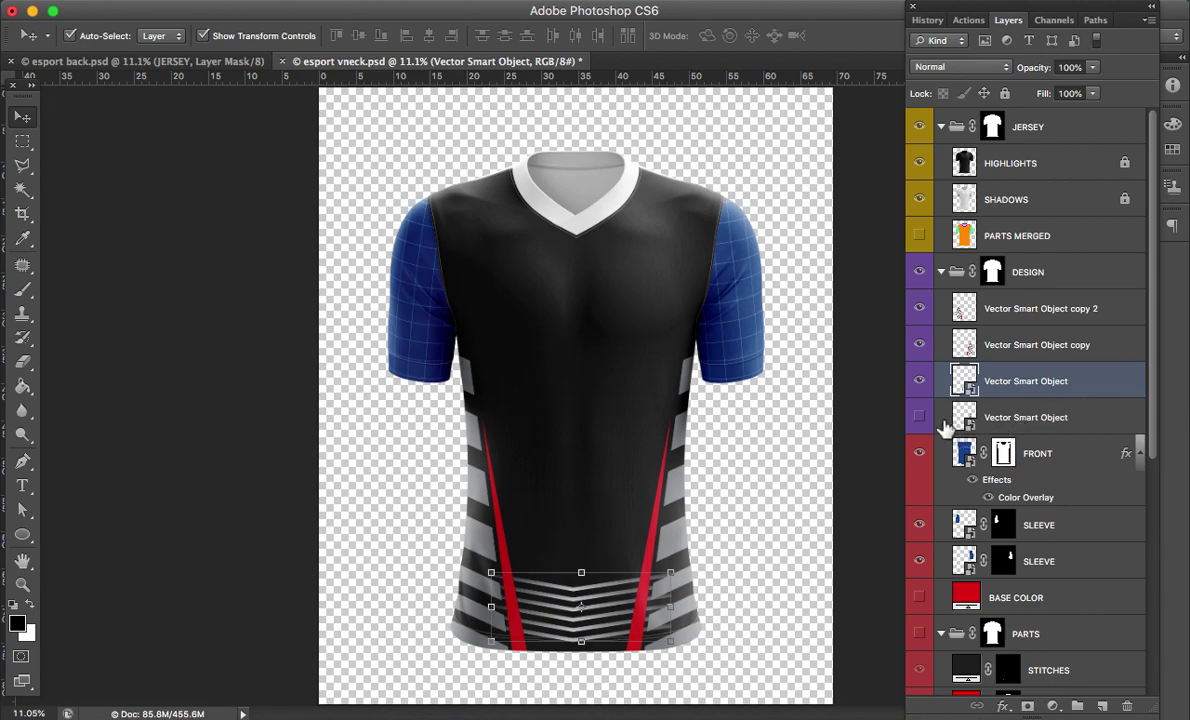
pyautogui.hotkey('ctrl', 'j')
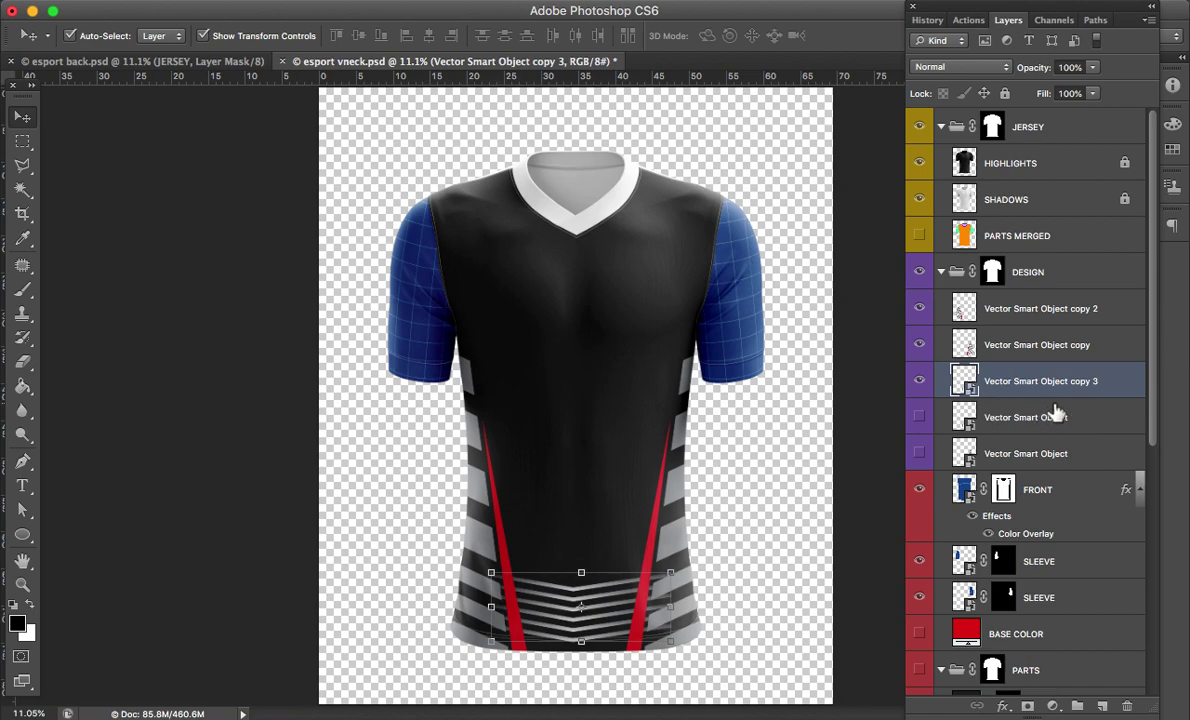
pyautogui.rightClick(1113, 386)
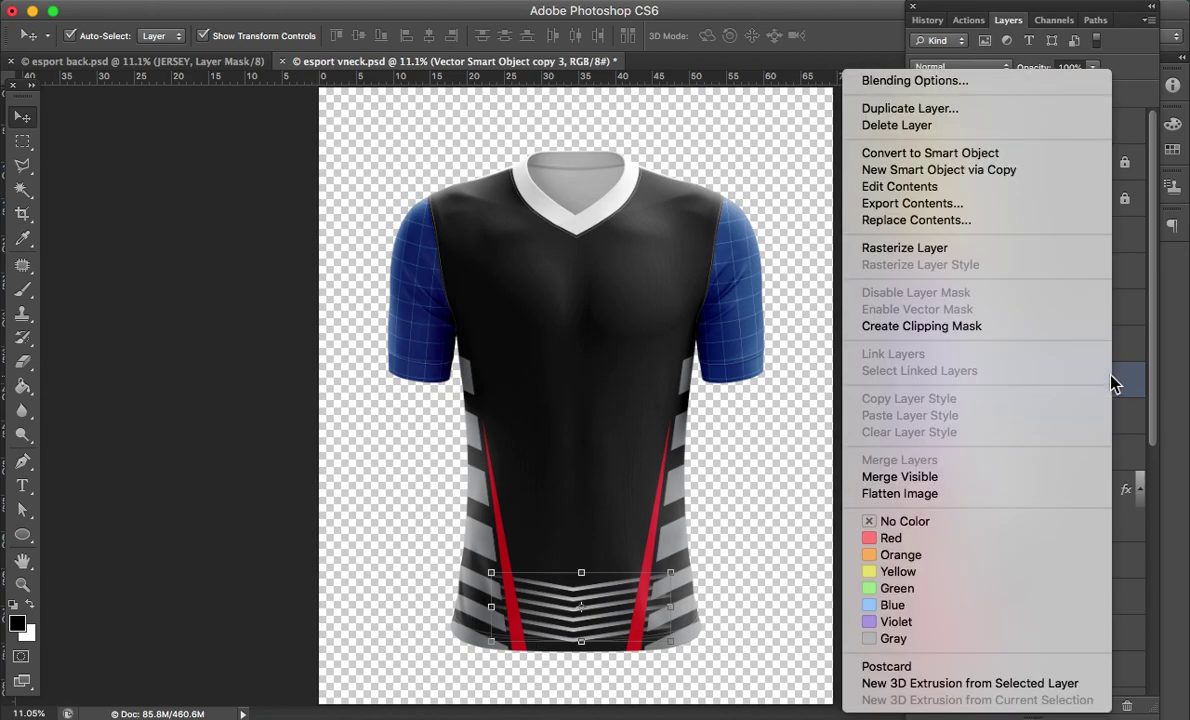
pyautogui.click(958, 252)
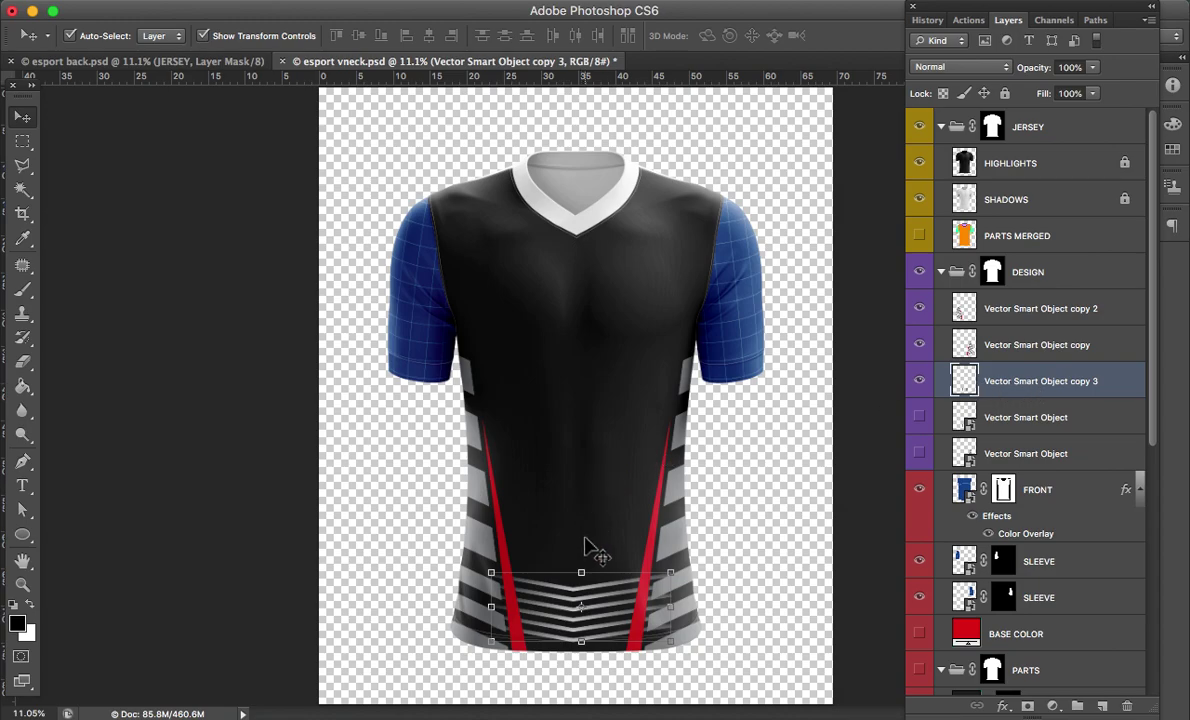
# Step: Erase the excess chevron parts so the chevrons sit between the red lines
pyautogui.press('e')
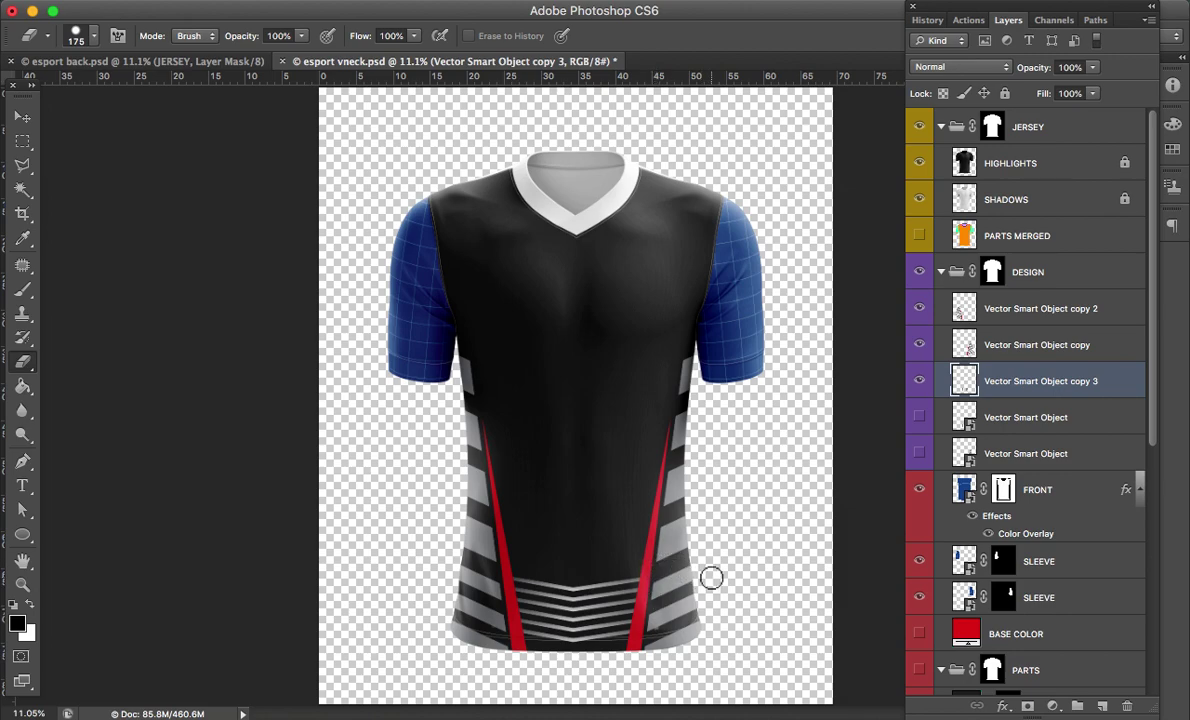
pyautogui.press('a')
pyautogui.press('v')
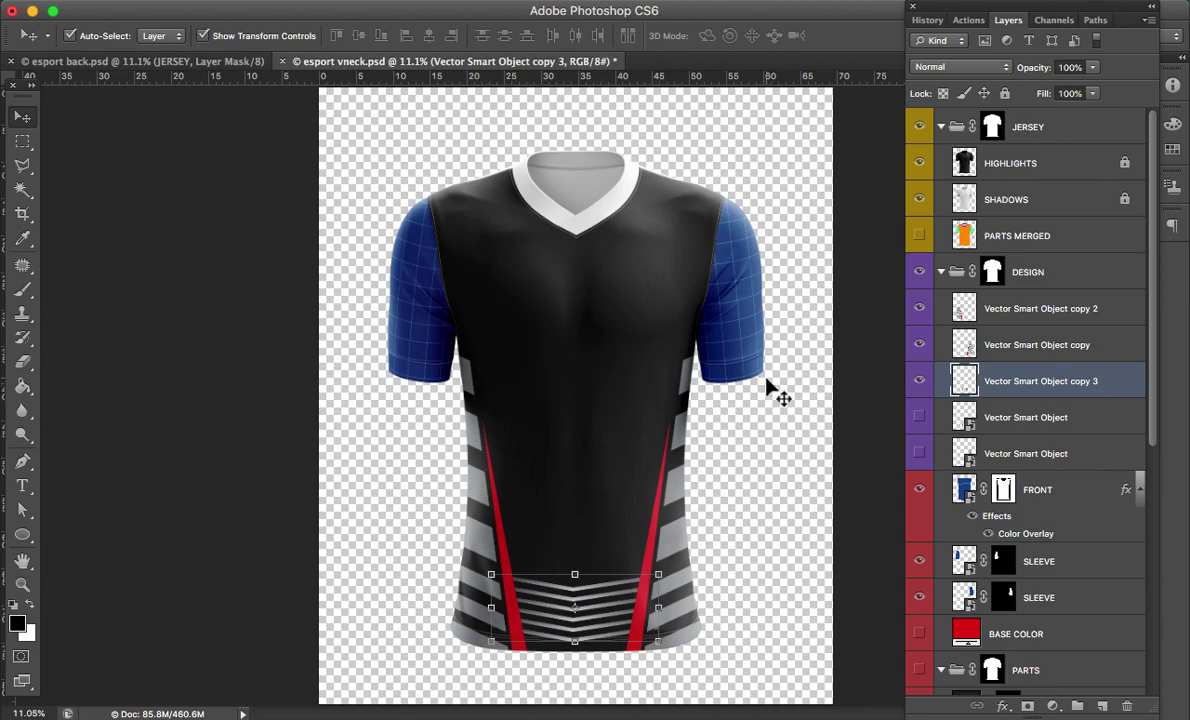
pyautogui.click(750, 323)
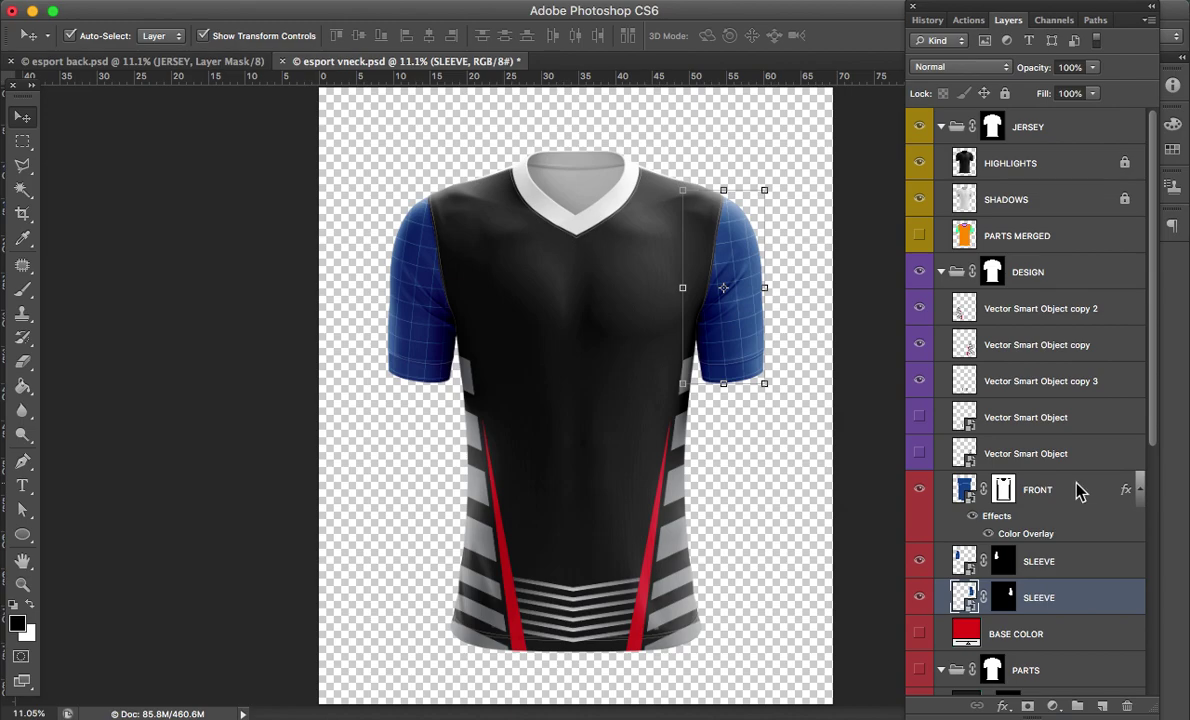
# Step: Copy the FRONT layer's colour overlay style onto both SLEEVE layers
pyautogui.rightClick(1076, 489)
pyautogui.click(996, 401)
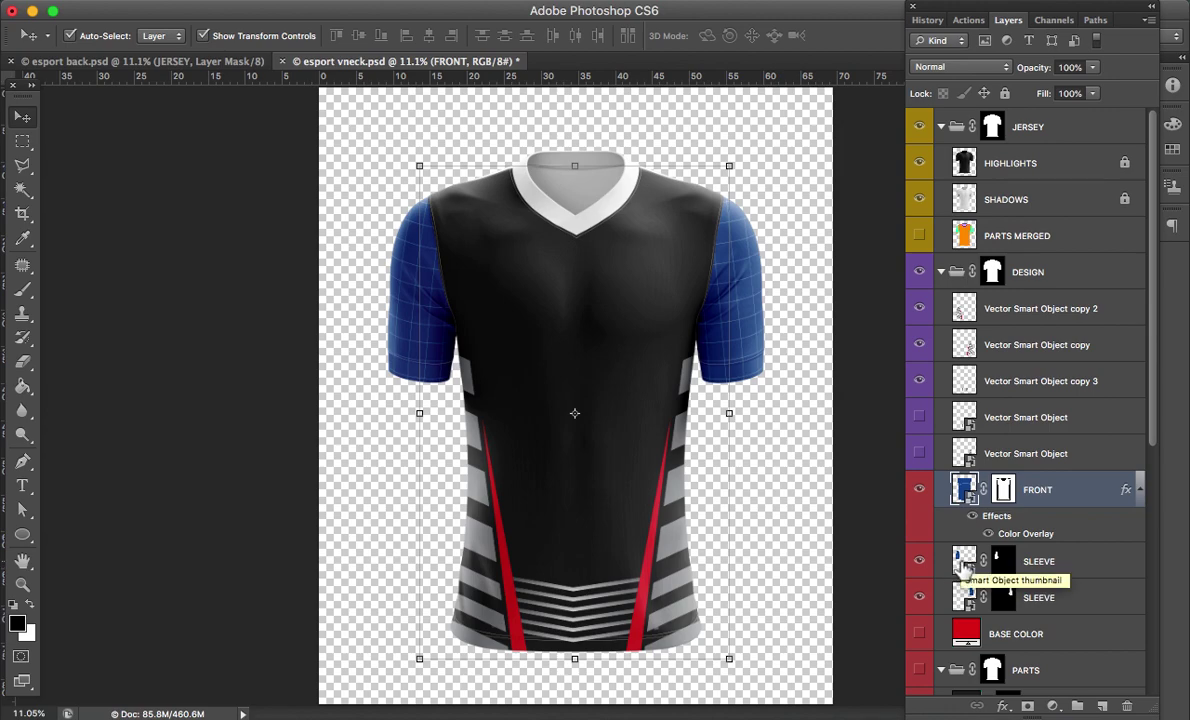
pyautogui.click(1068, 566)
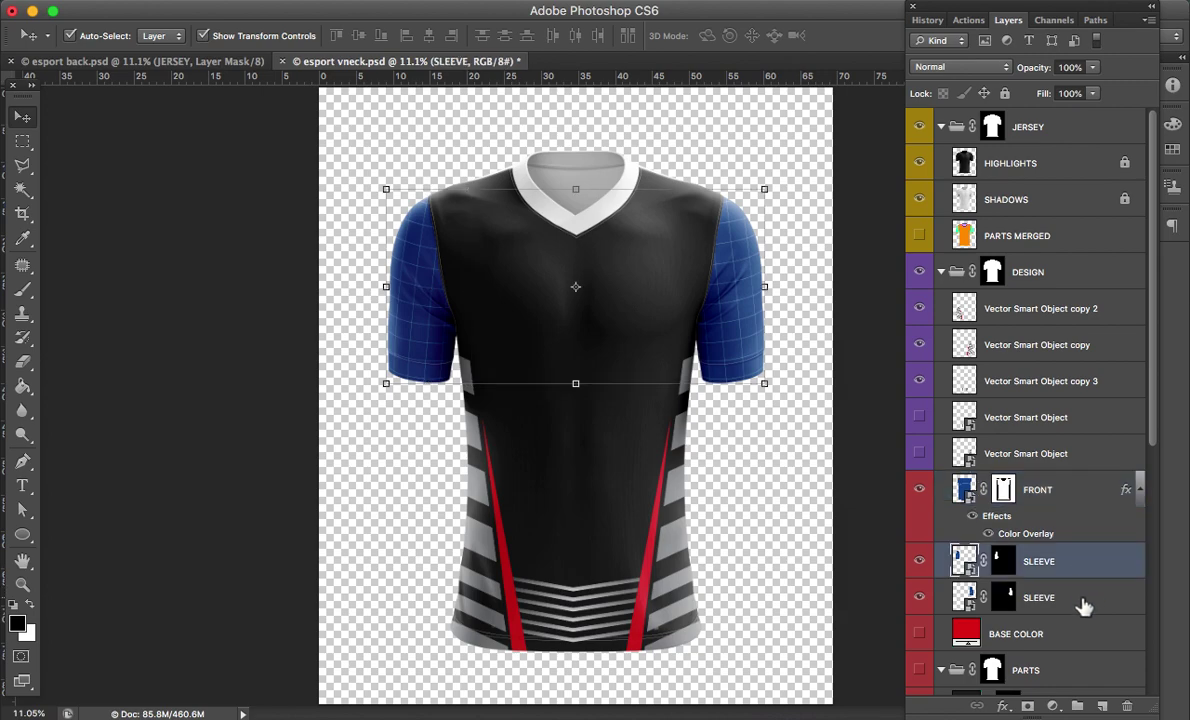
pyautogui.keyDown('shift'); pyautogui.click(1085, 600); pyautogui.keyUp('shift')
pyautogui.rightClick(1085, 605)
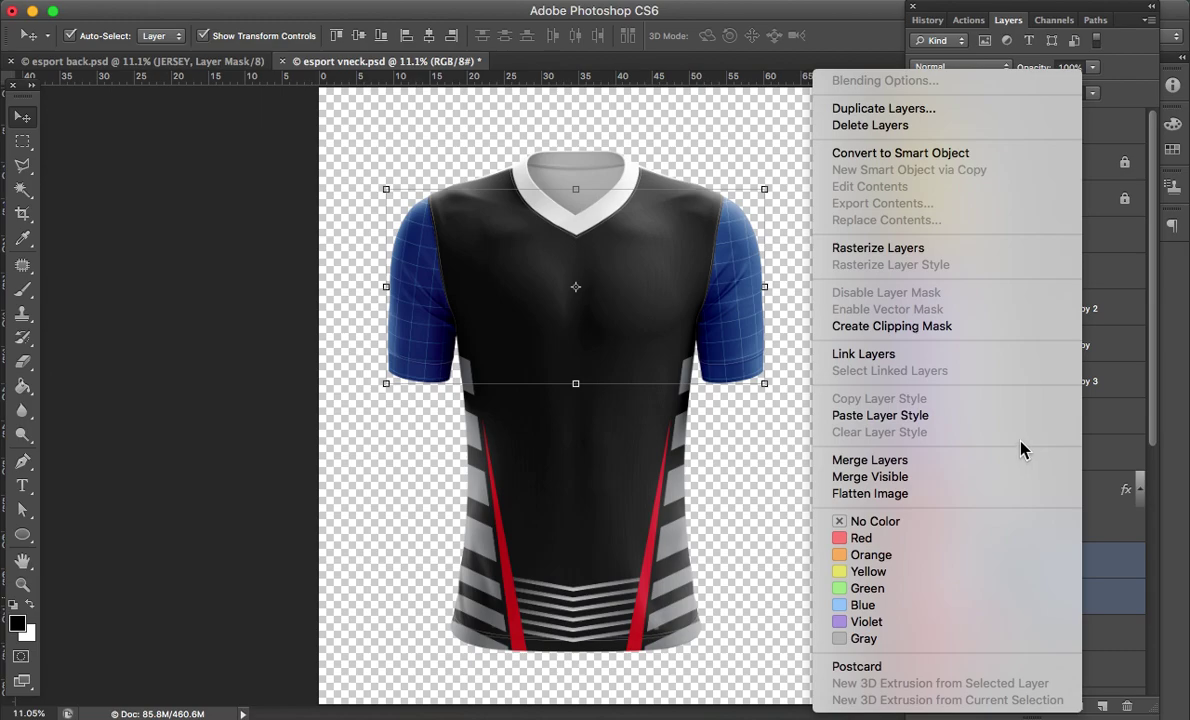
pyautogui.click(982, 415)
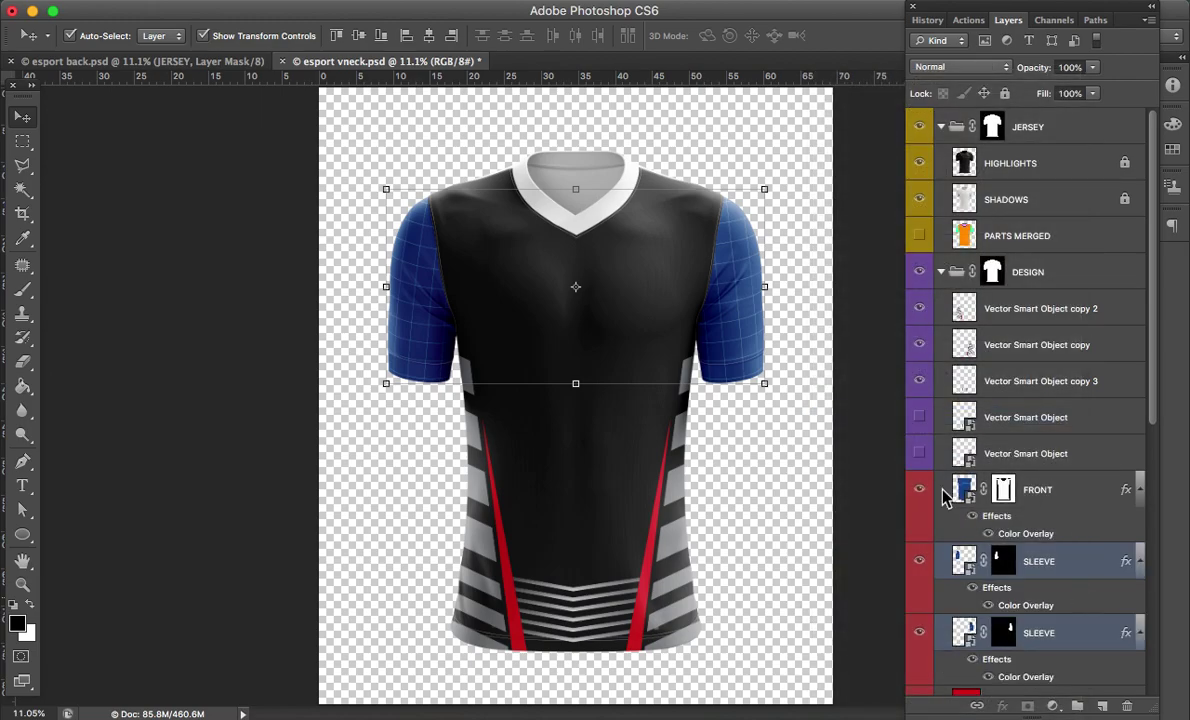
# Step: Copy the small sleeve graphic in Illustrator and paste it into the Photoshop mockup
pyautogui.press('a')
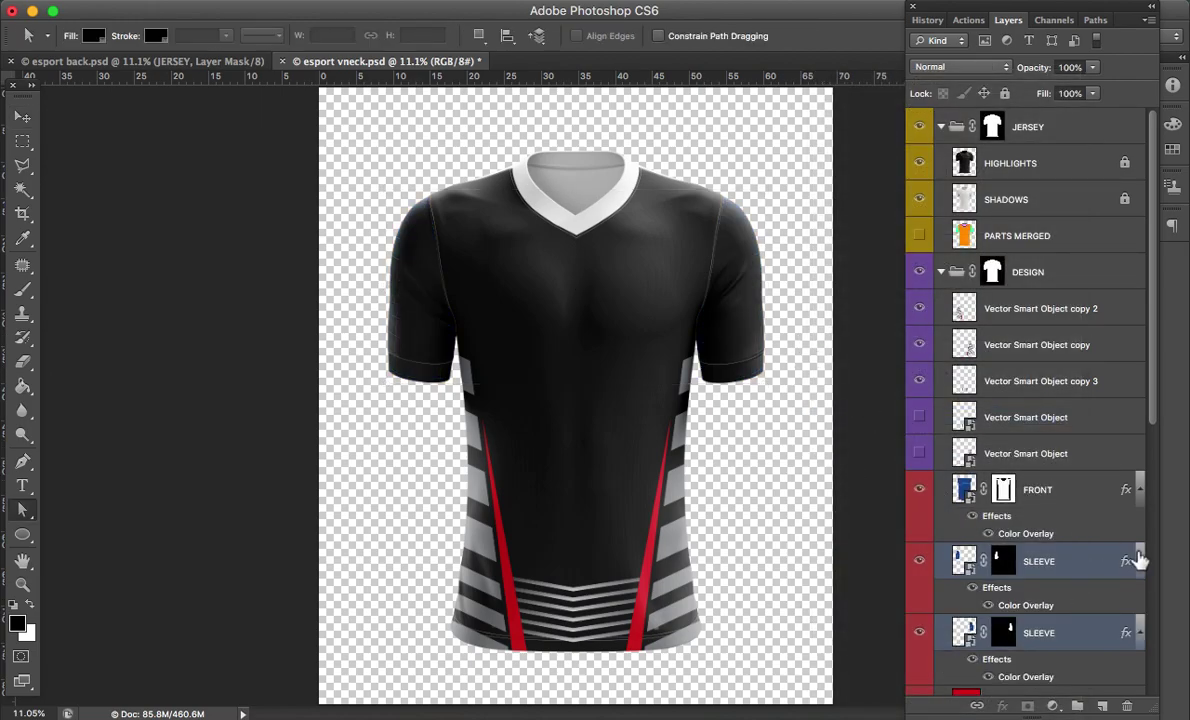
pyautogui.scroll(-1, 1158, 445)
pyautogui.scroll(-1, 1160, 450)
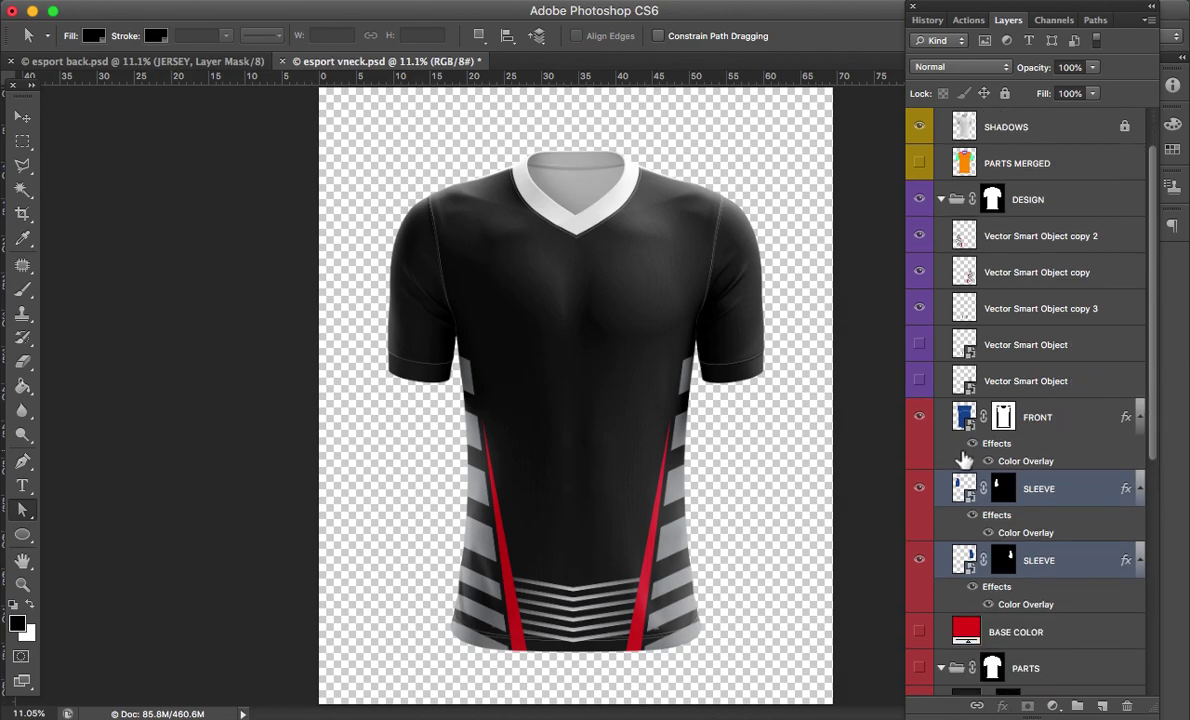
pyautogui.press('super+Tab')
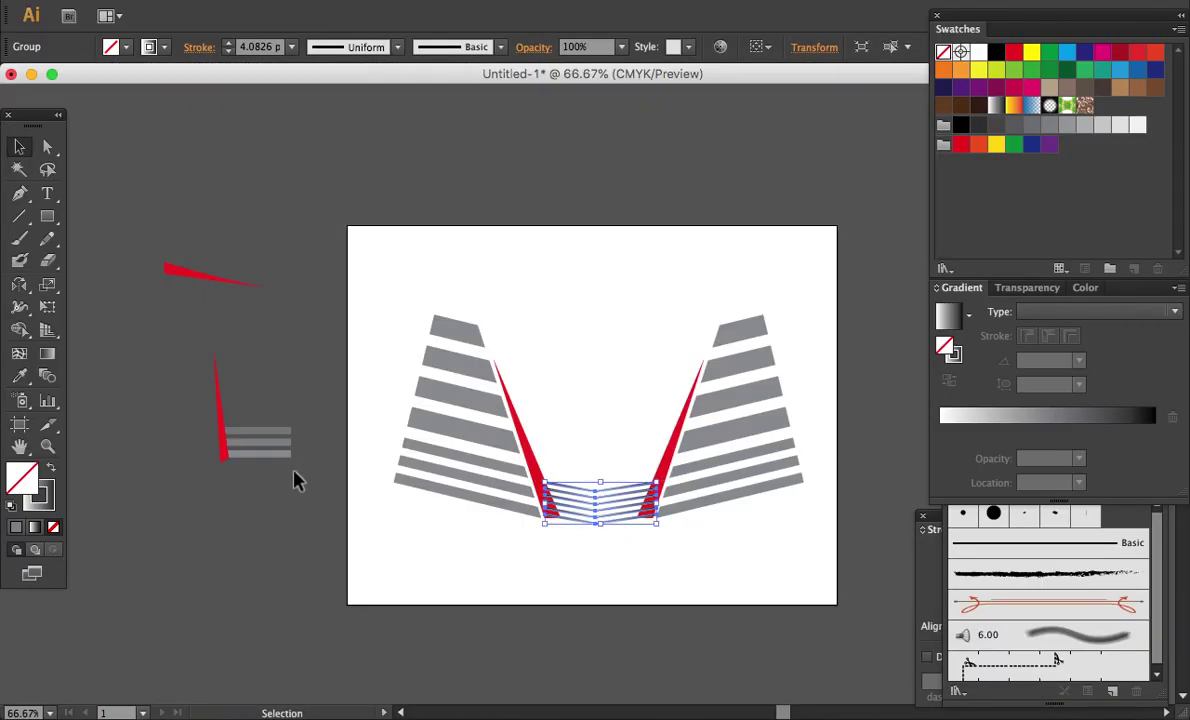
pyautogui.press('a')
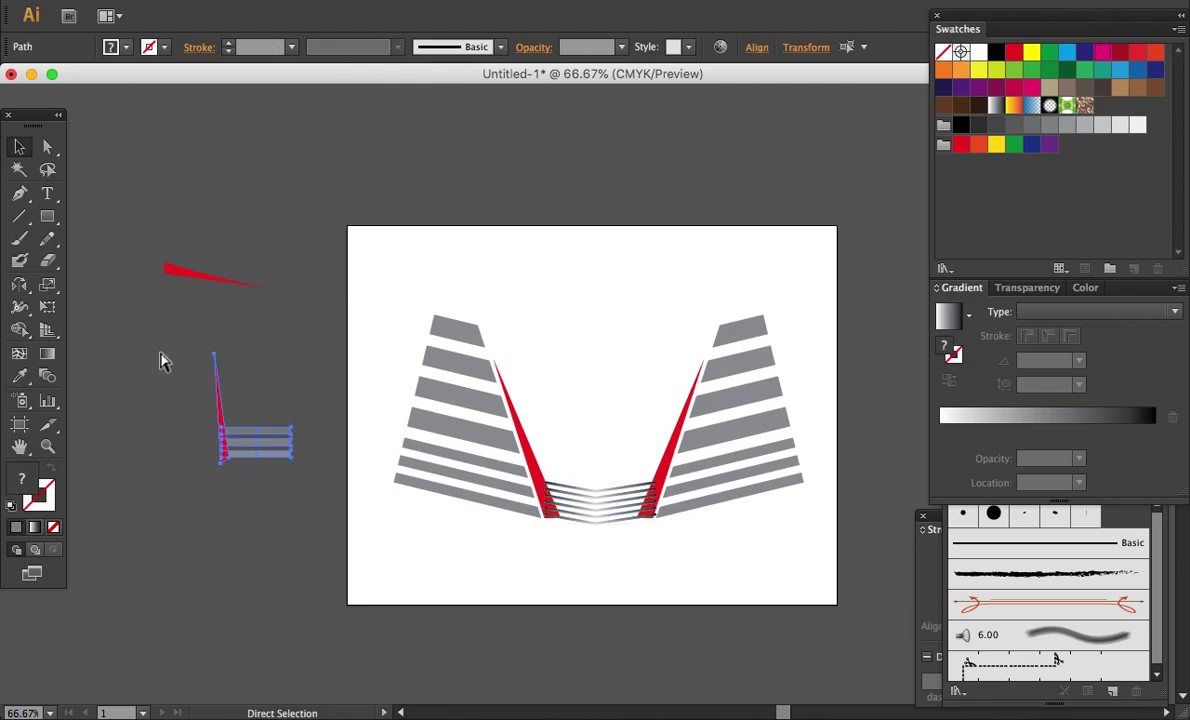
pyautogui.press('super+Tab')
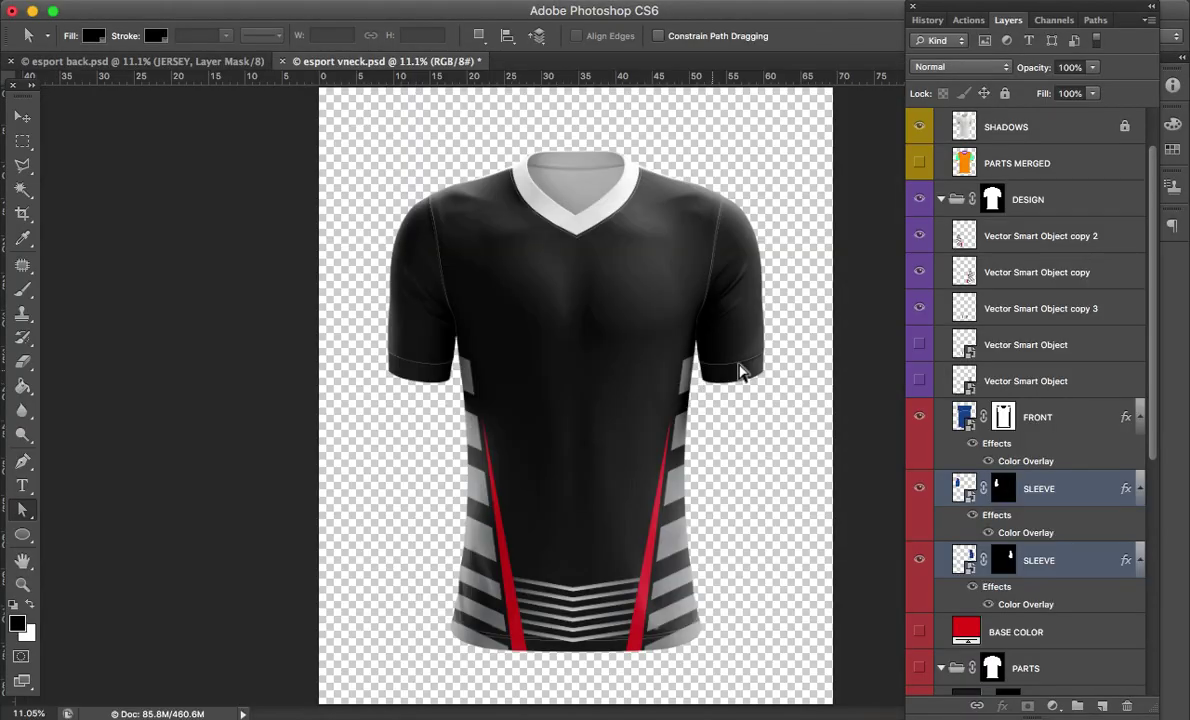
pyautogui.press('super+v')
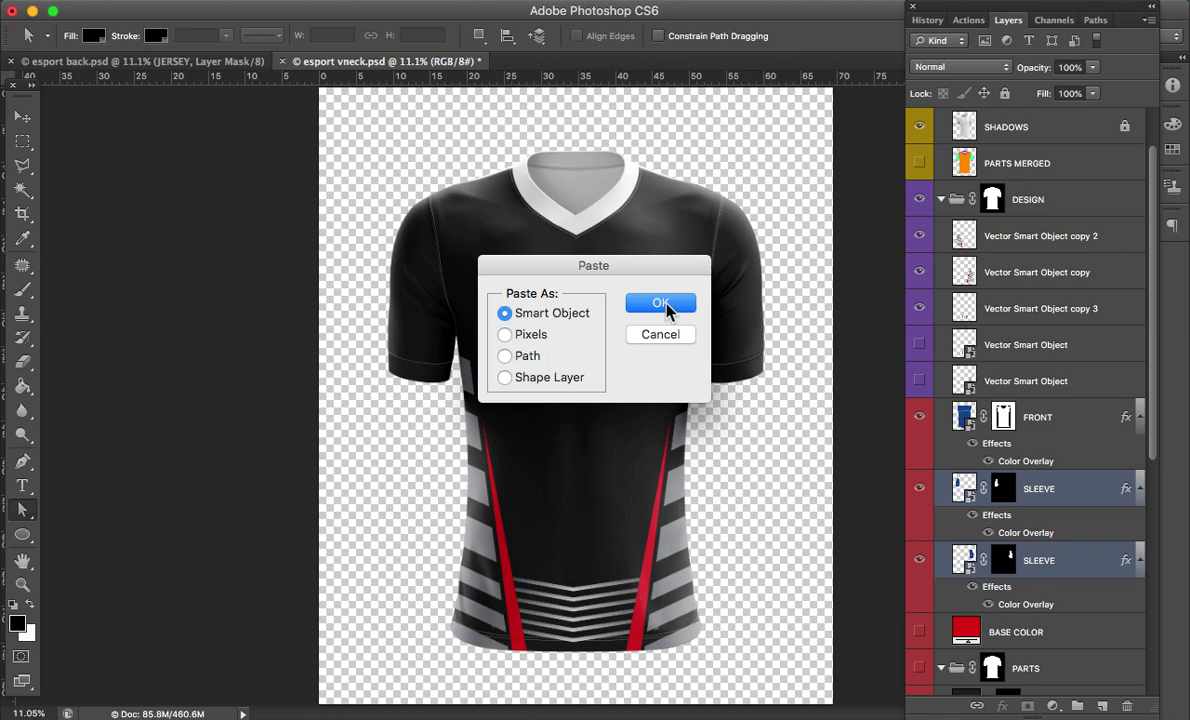
# Step: Place the graphic as a Smart Object, enlarged about 586%, on the right sleeve tilted -10.8°
pyautogui.click(665, 308)
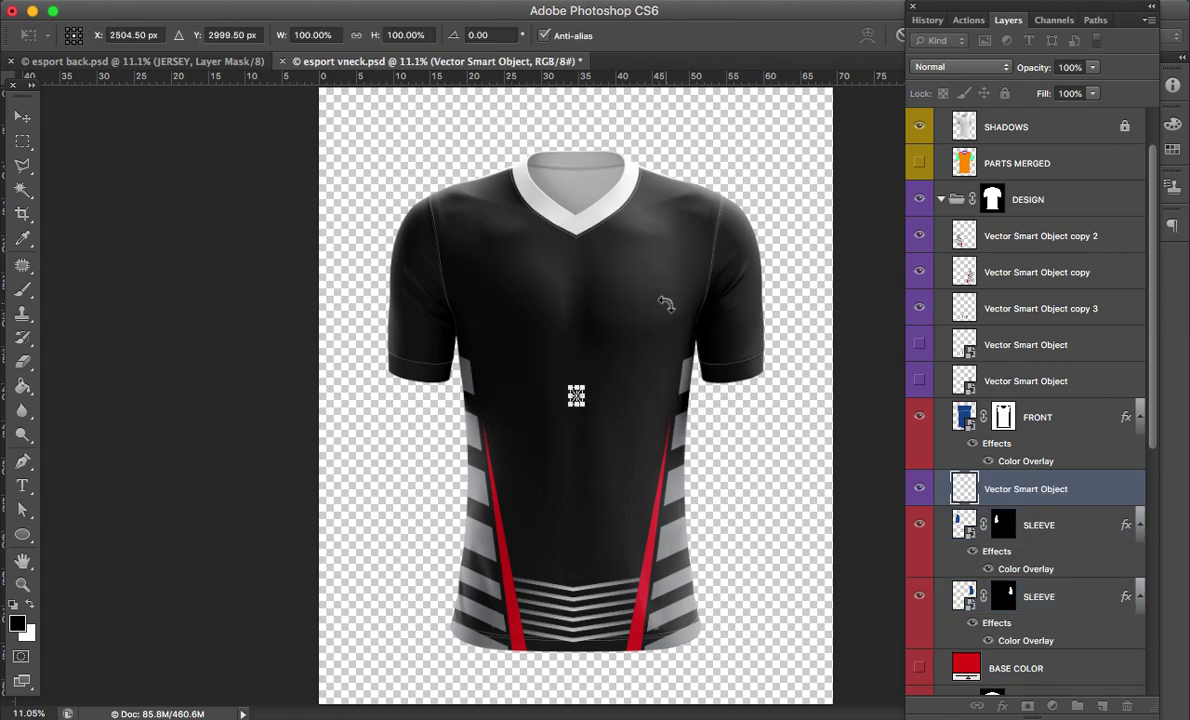
pyautogui.moveTo(592, 385); pyautogui.dragTo(603, 362)
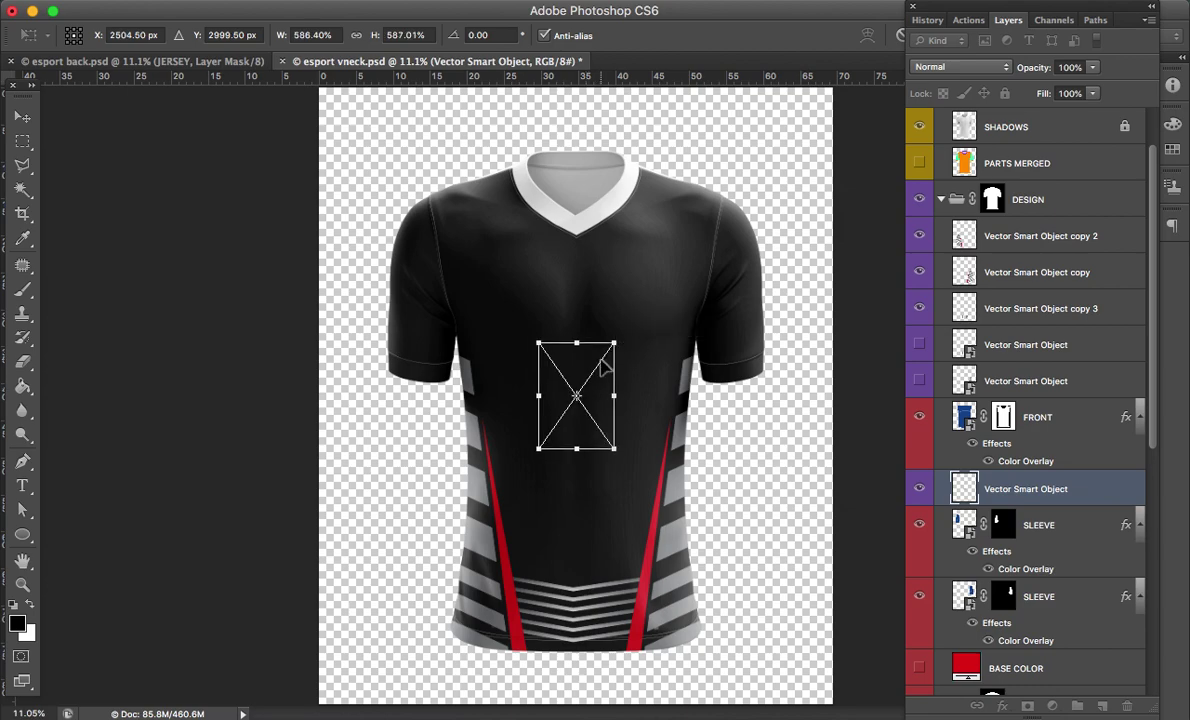
pyautogui.moveTo(601, 368); pyautogui.dragTo(773, 298)
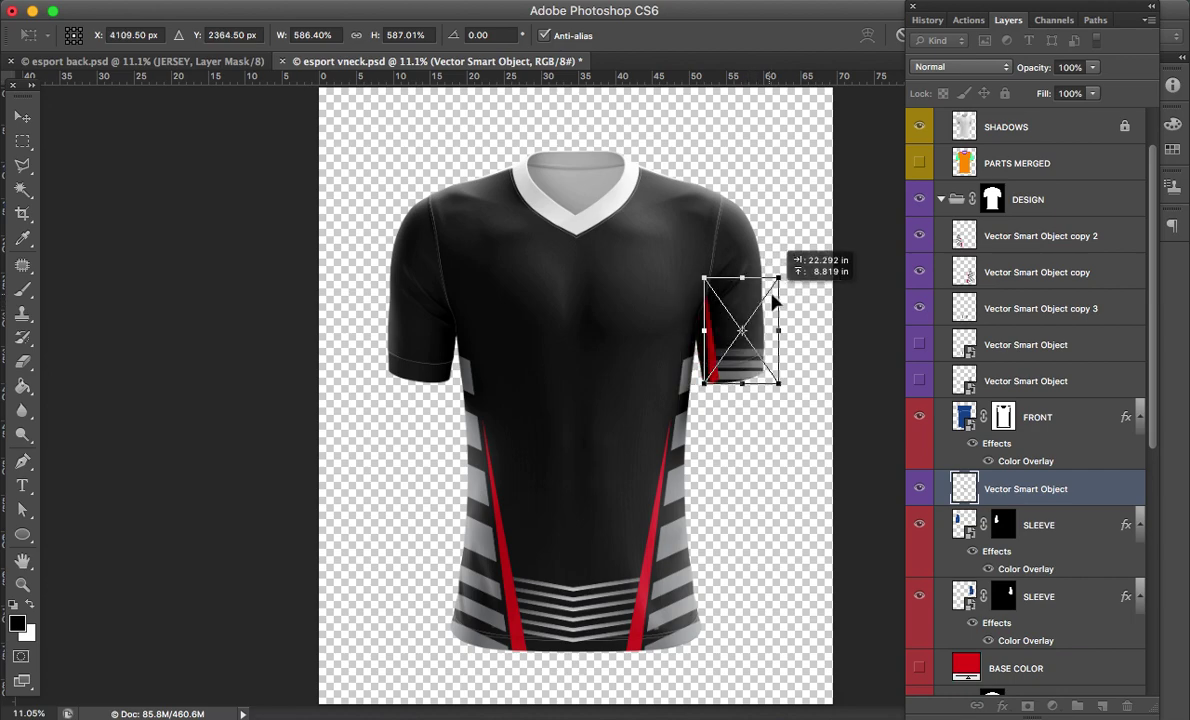
pyautogui.moveTo(778, 293); pyautogui.dragTo(783, 290)
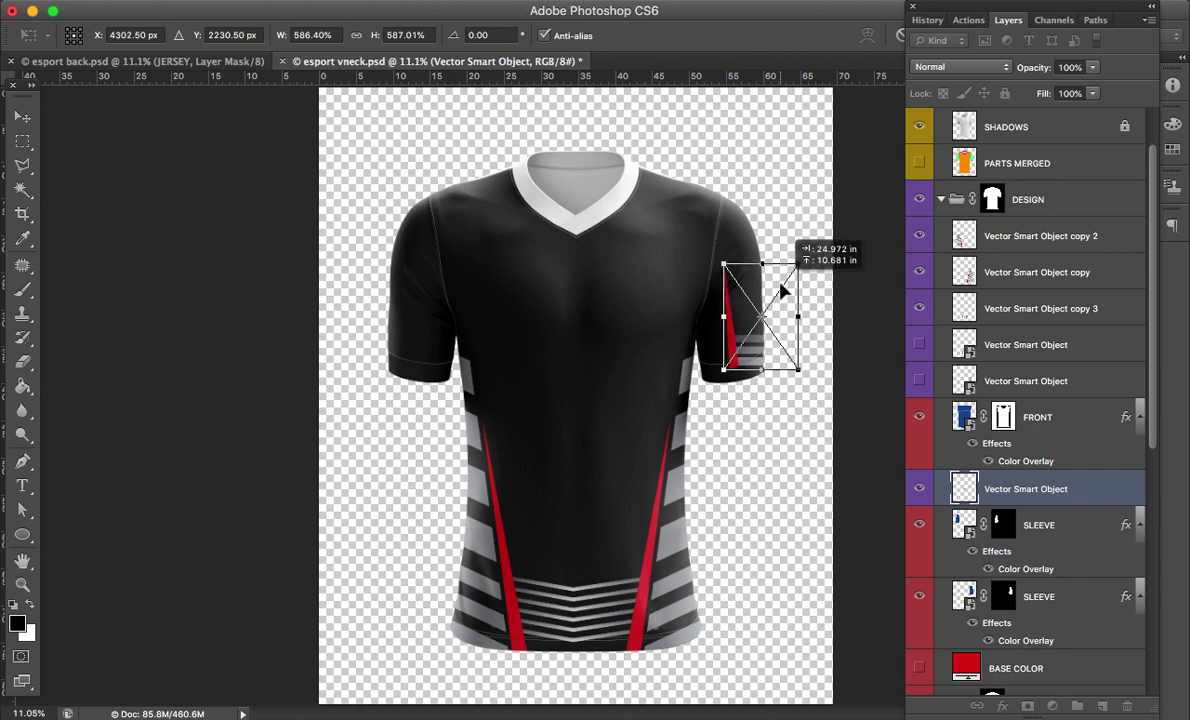
pyautogui.moveTo(812, 385); pyautogui.dragTo(816, 376)
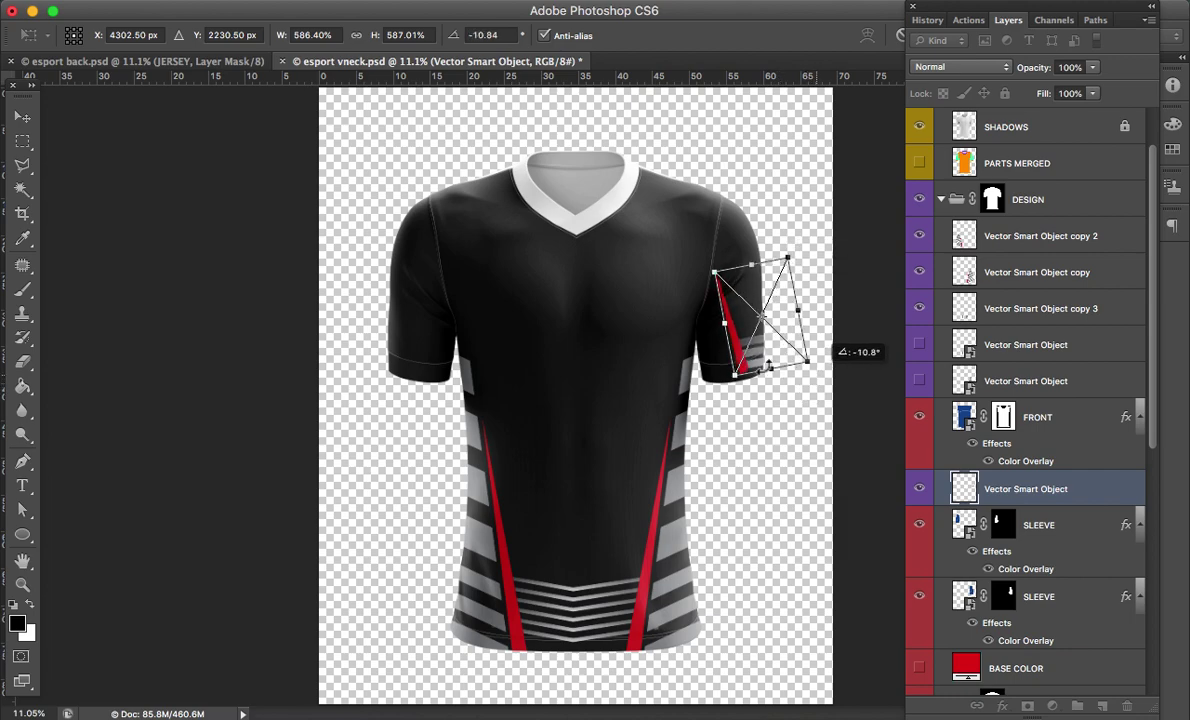
pyautogui.moveTo(760, 368); pyautogui.dragTo(757, 357)
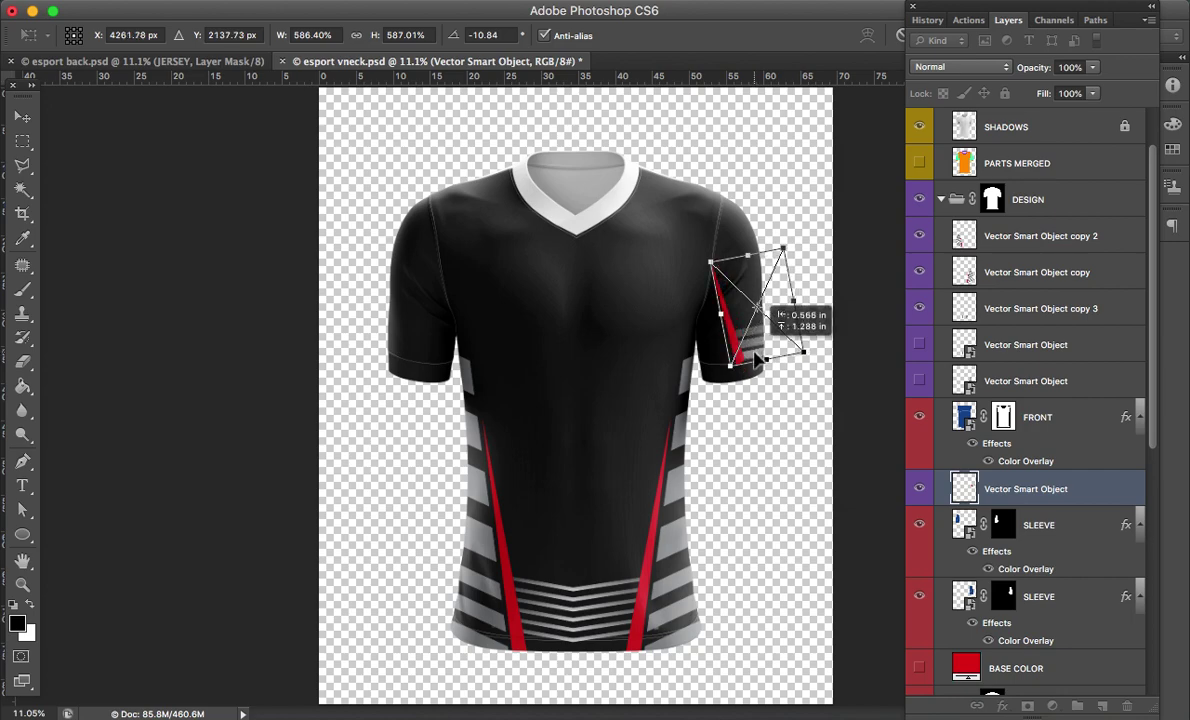
pyautogui.press('Return')
# Step: Zoom in on the right sleeve's red tip and hide the SHADOWS and HIGHLIGHTS layers
pyautogui.press('a')
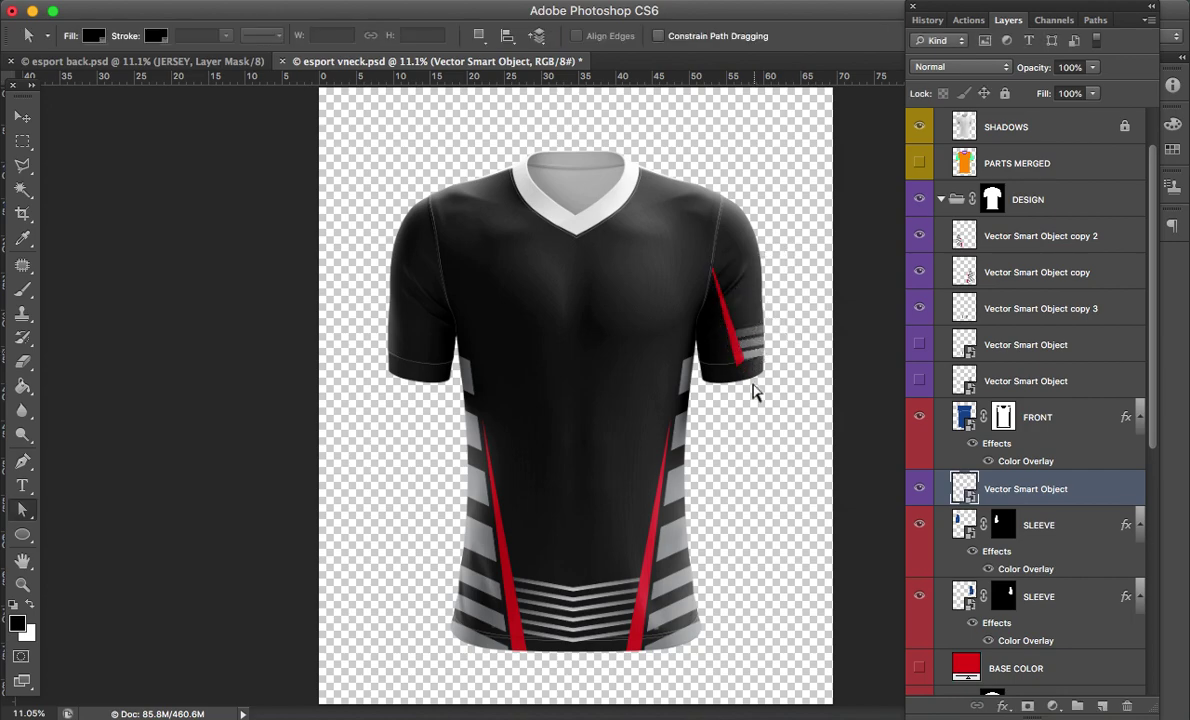
pyautogui.press('z')
pyautogui.click(802, 481)
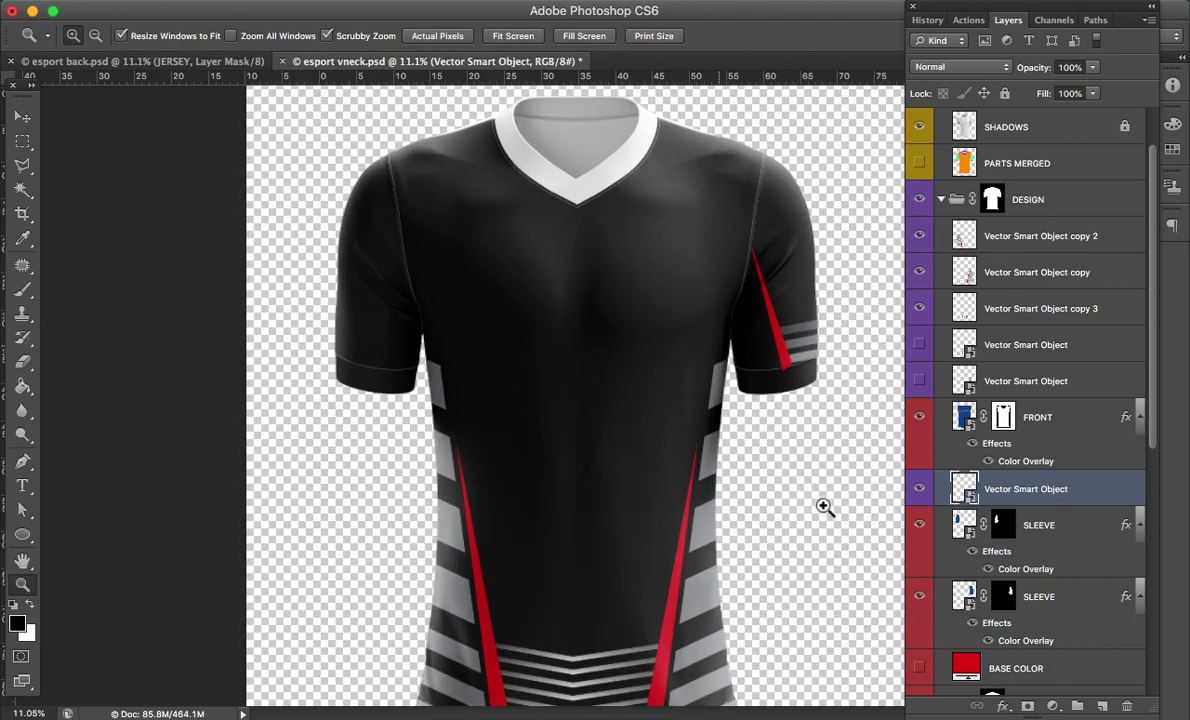
pyautogui.click(823, 507)
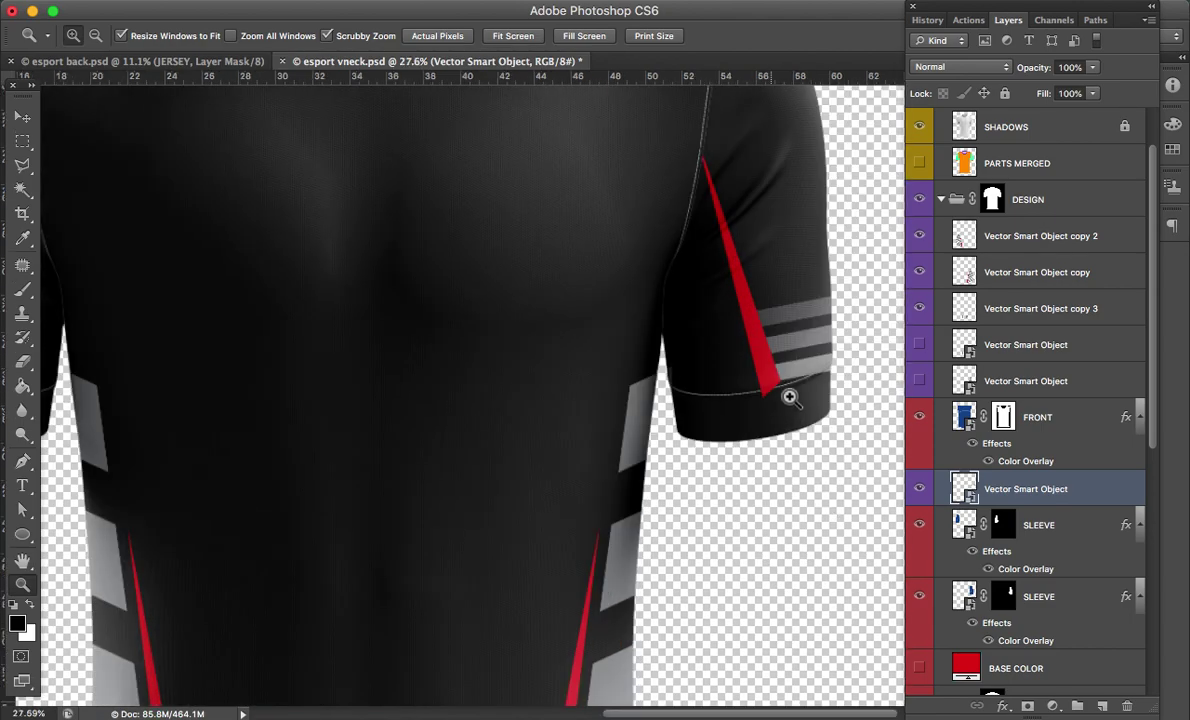
pyautogui.click(790, 384)
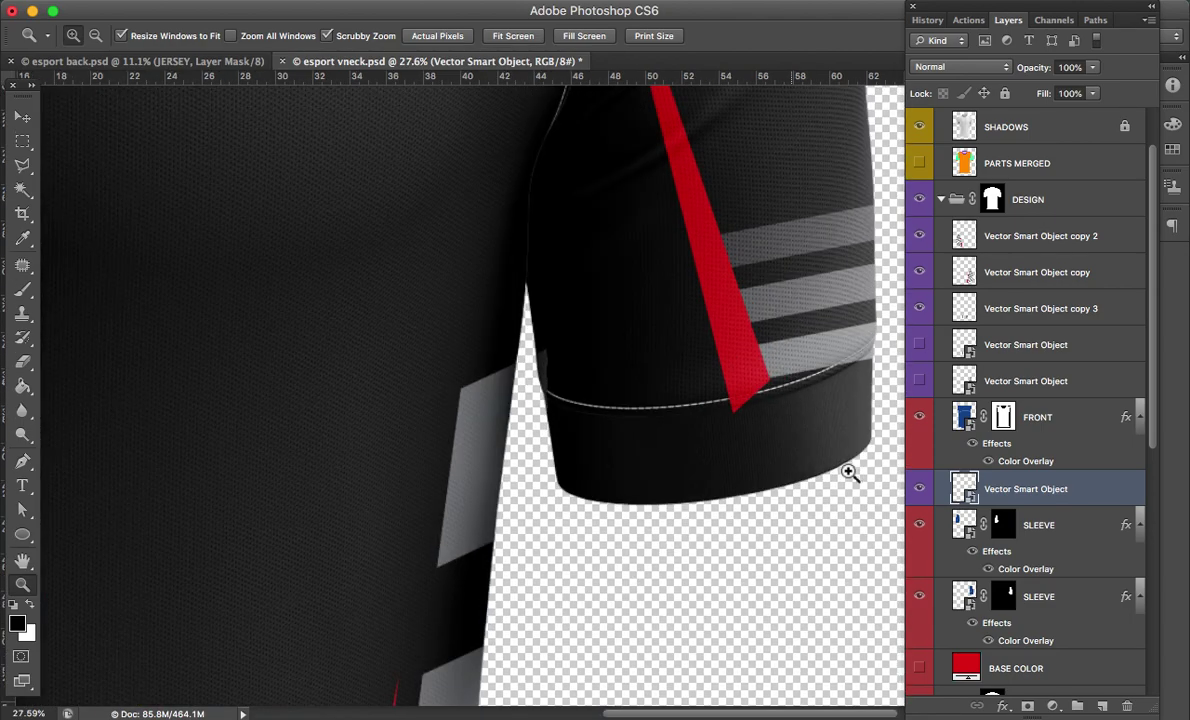
pyautogui.press('a')
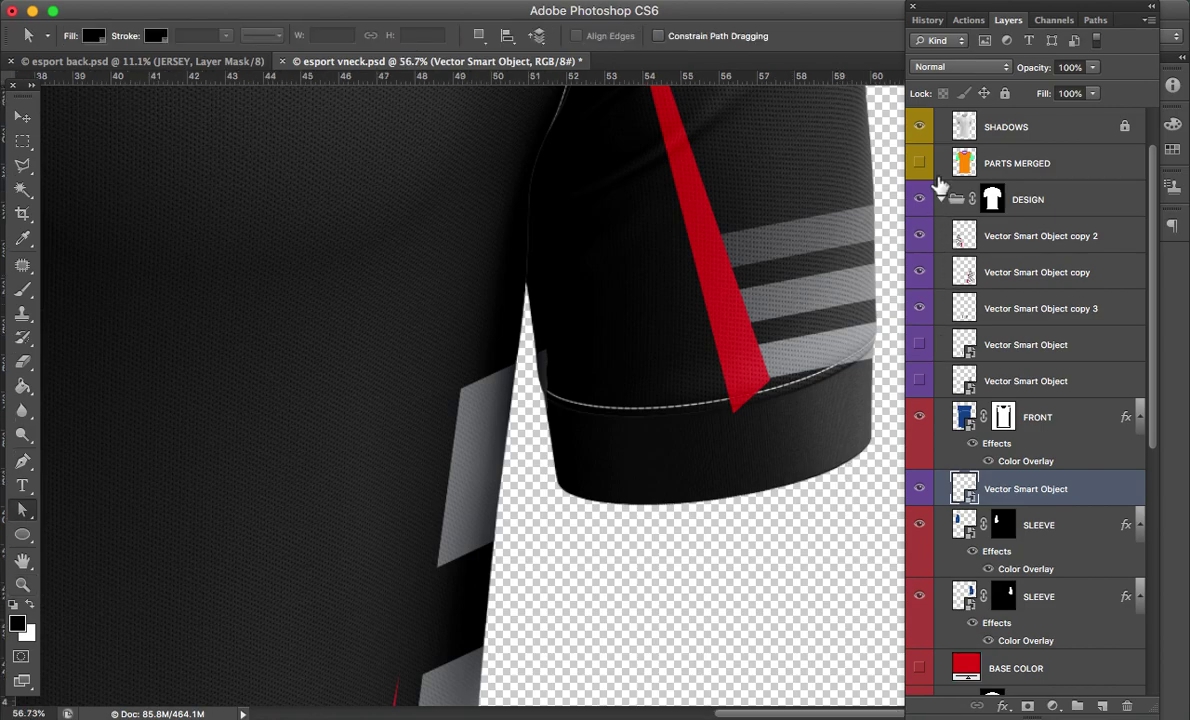
pyautogui.scroll(2, 1080, 127)
pyautogui.click(919, 199)
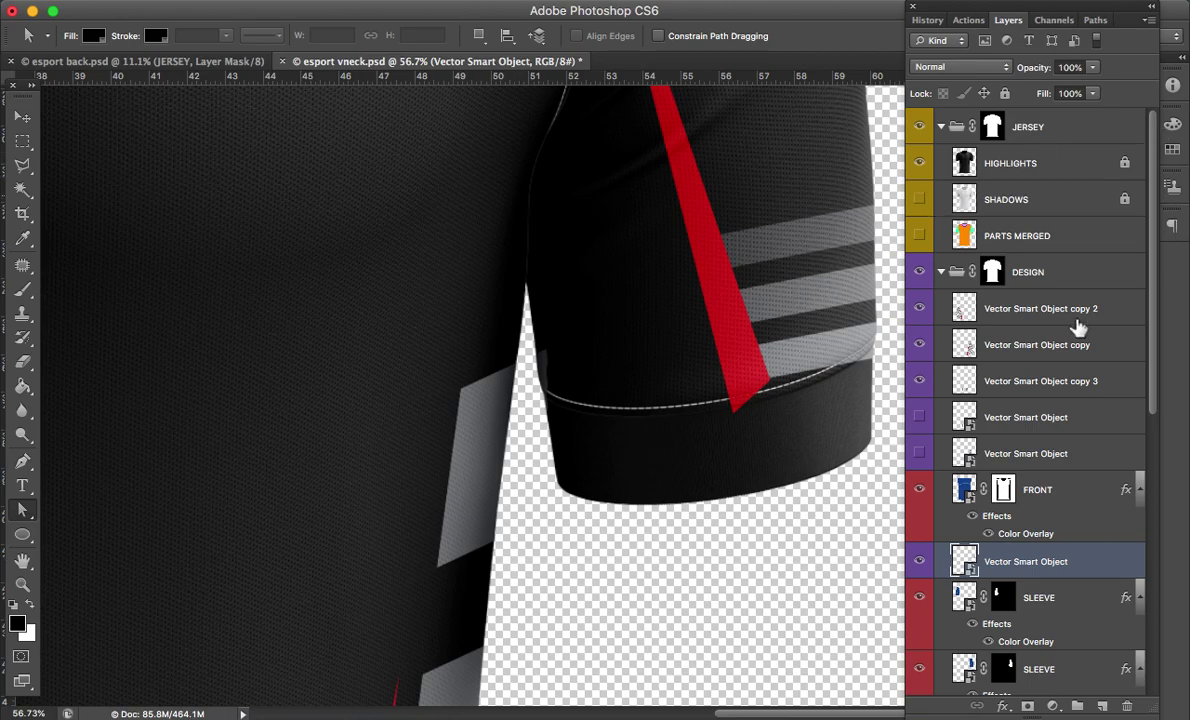
pyautogui.click(919, 165)
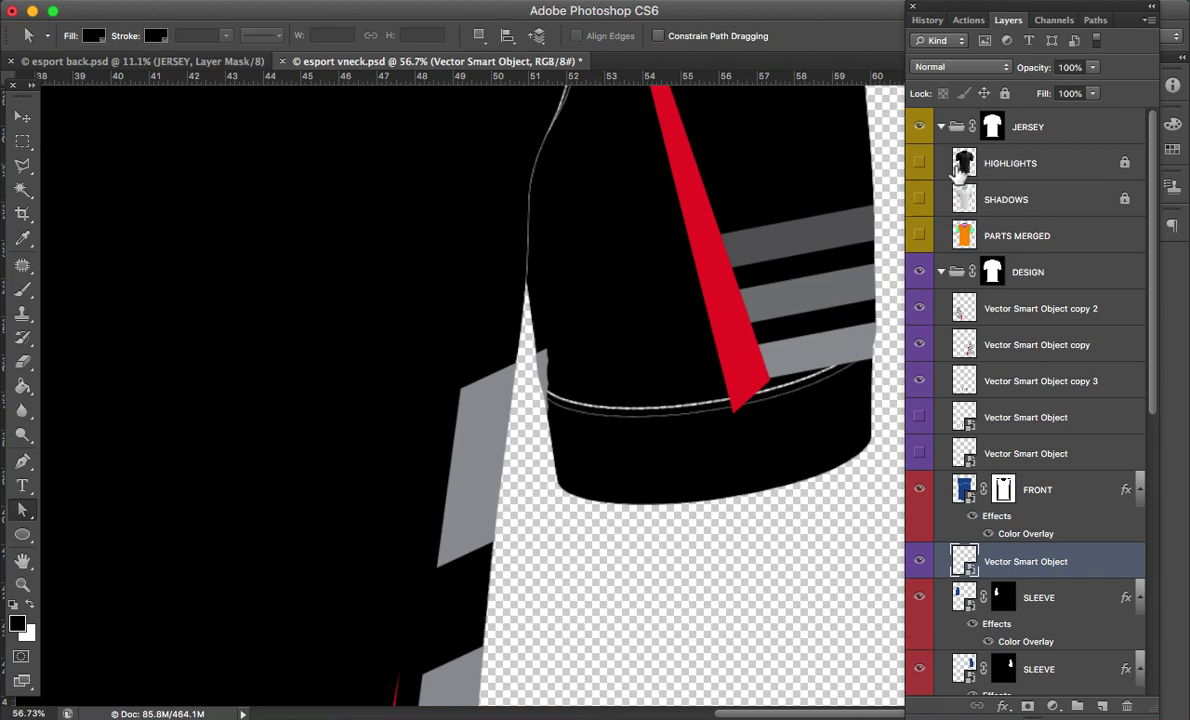
# Step: Show and activate PARTS MERGED, then Magic Wand-select the right and left sleeve cuffs
pyautogui.click(918, 237)
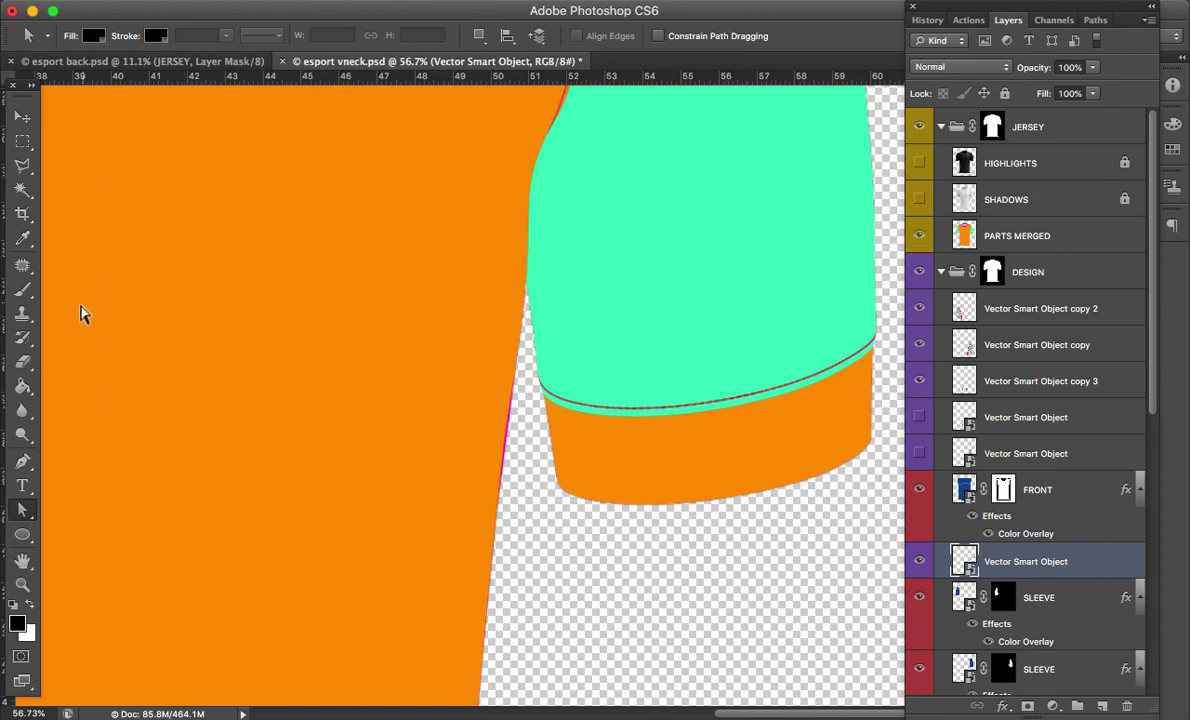
pyautogui.click(22, 190)
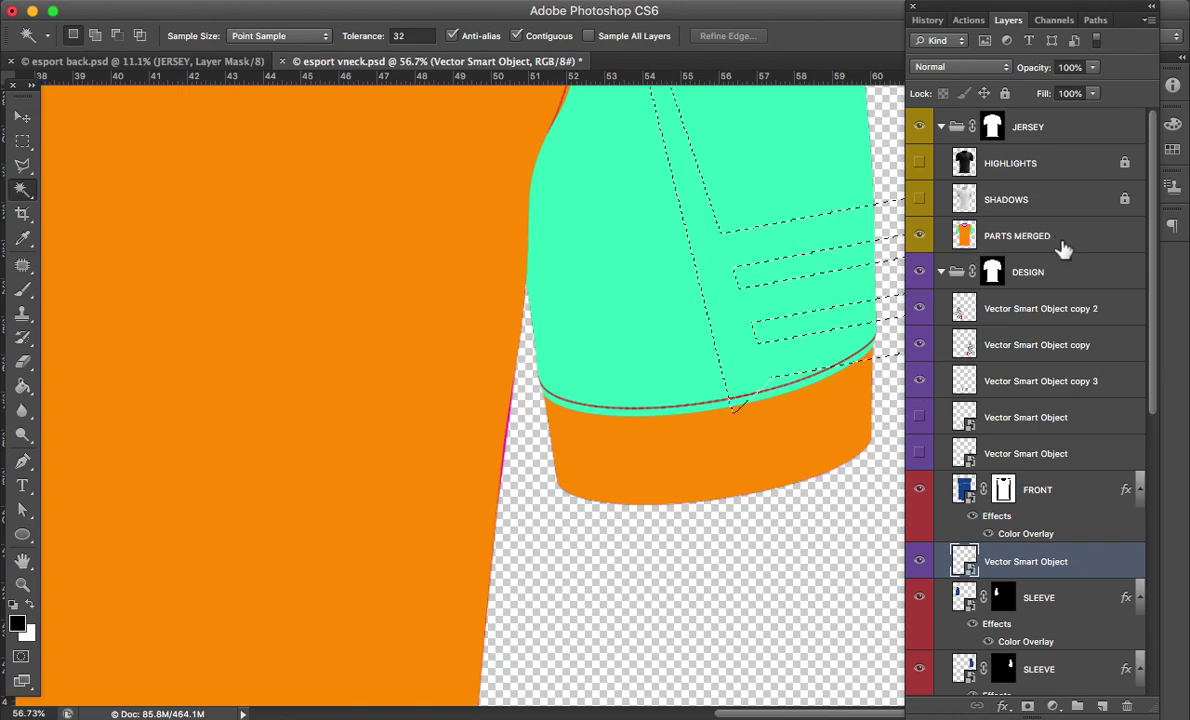
pyautogui.hotkey('ctrl', '0')
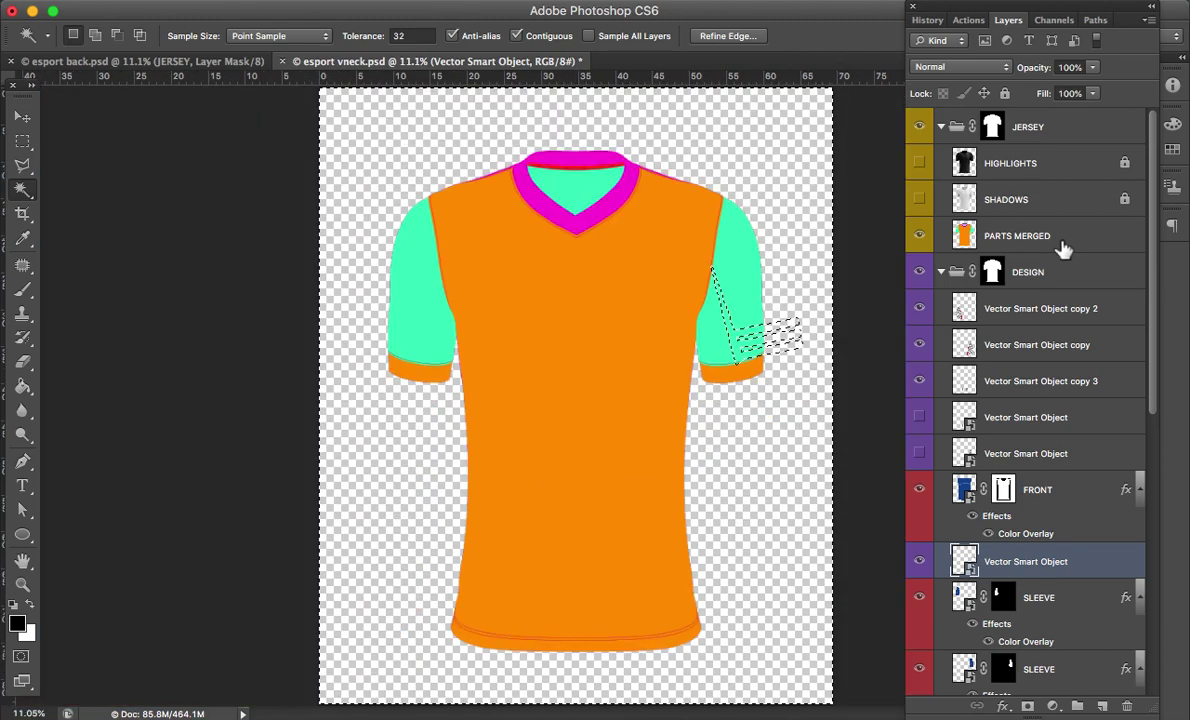
pyautogui.click(1063, 248)
pyautogui.hotkey('ctrl', 'd')
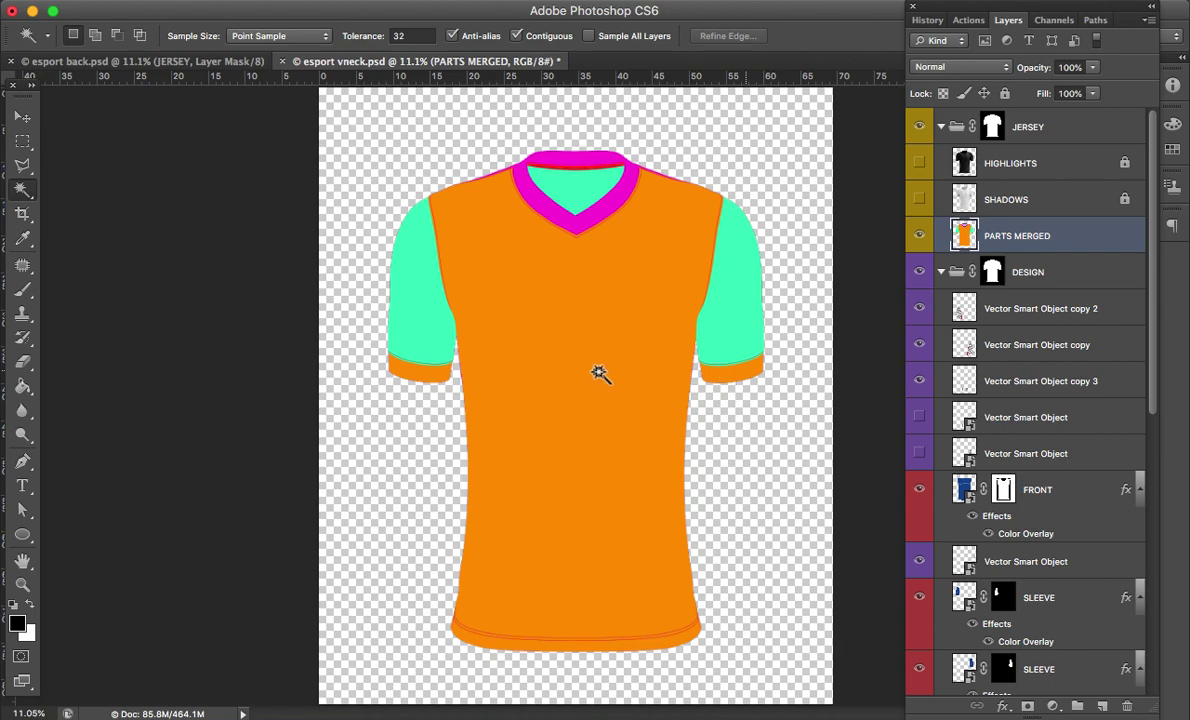
pyautogui.hotkey('ctrl', 'shift', 'd')
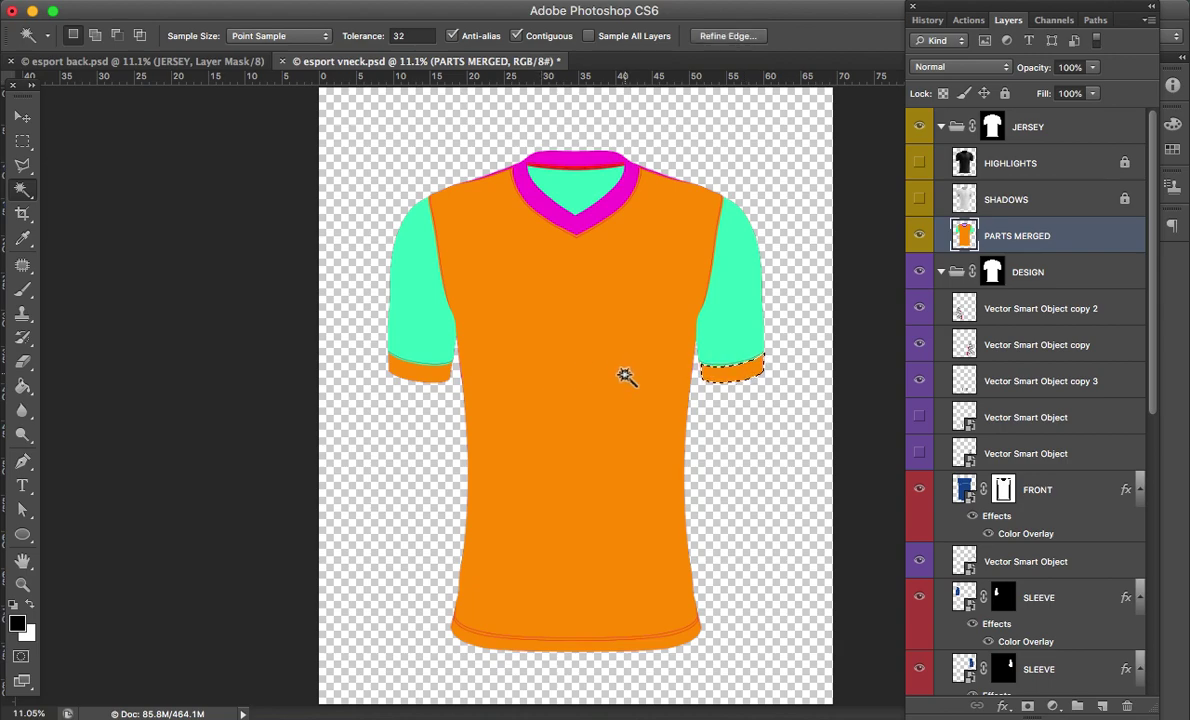
pyautogui.press('shift')
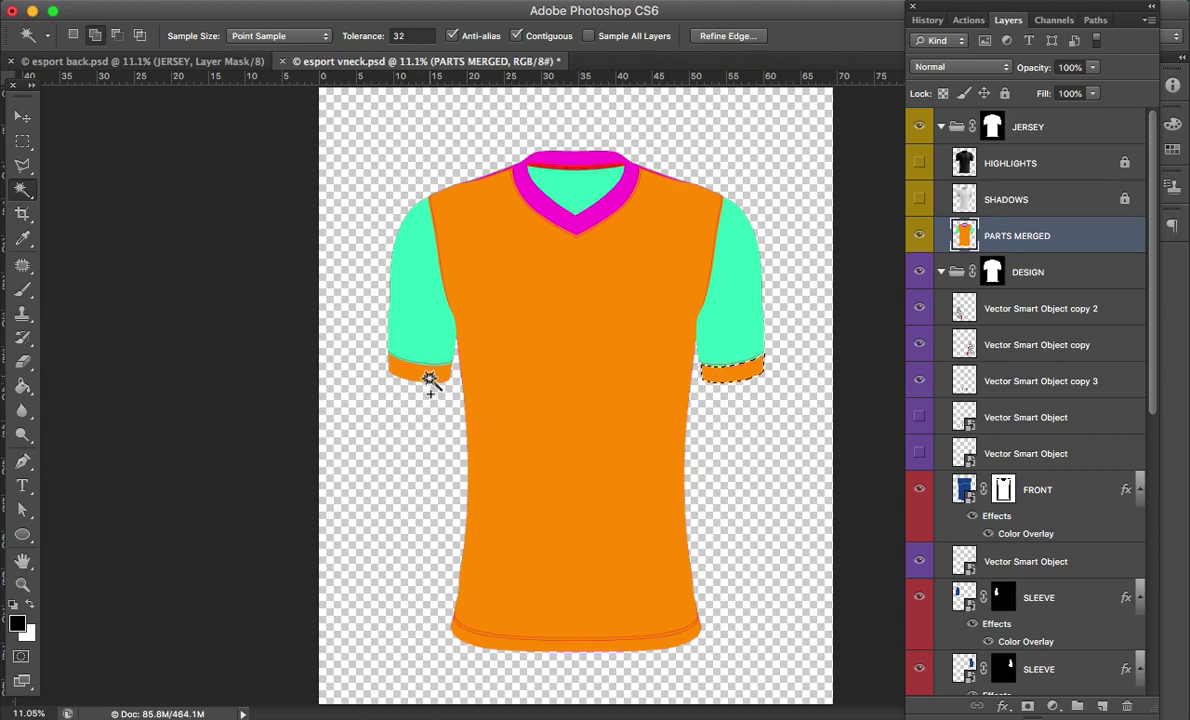
pyautogui.keyDown('shift'); pyautogui.click(433, 376); pyautogui.keyUp('shift')
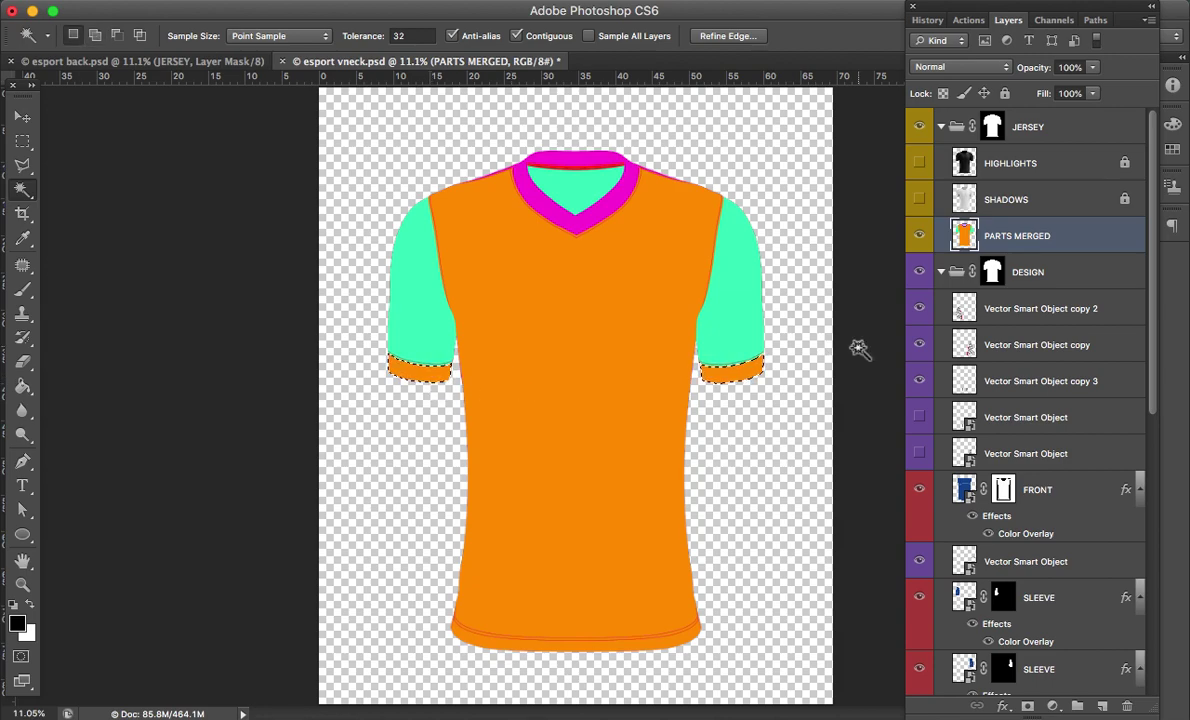
# Step: Reselect both cuffs, copy them onto a new Layer 1, and hide PARTS MERGED
pyautogui.hotkey('ctrl', 'd')
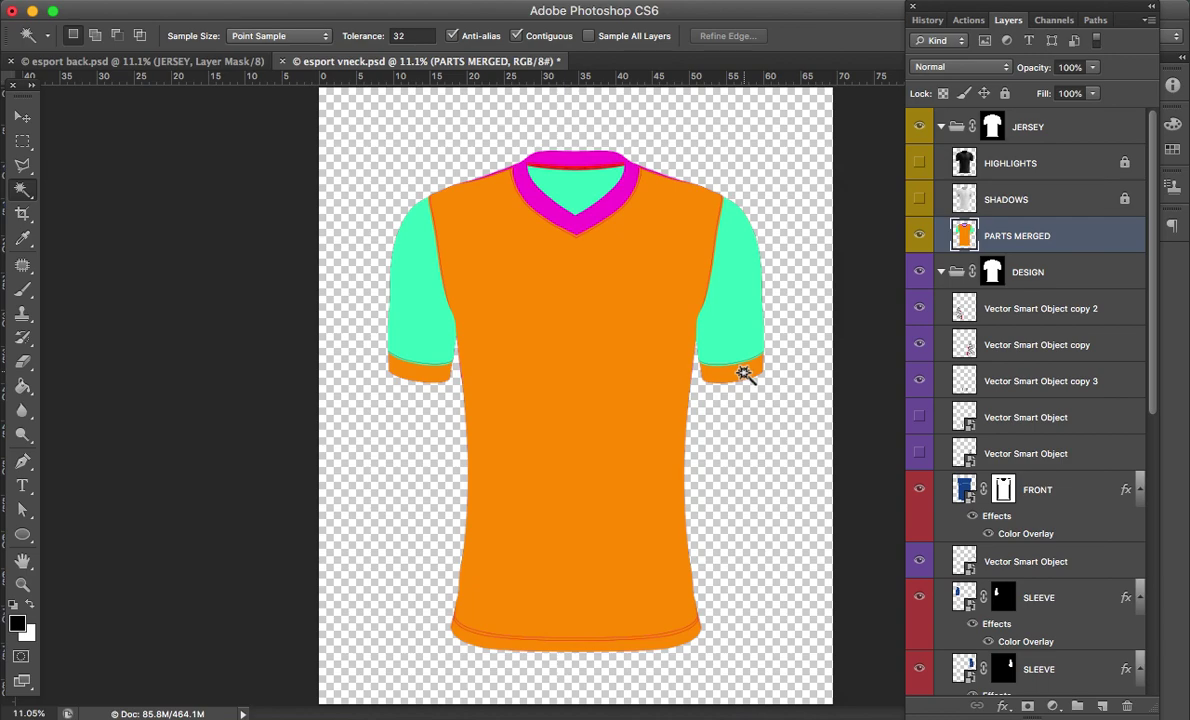
pyautogui.click(745, 373)
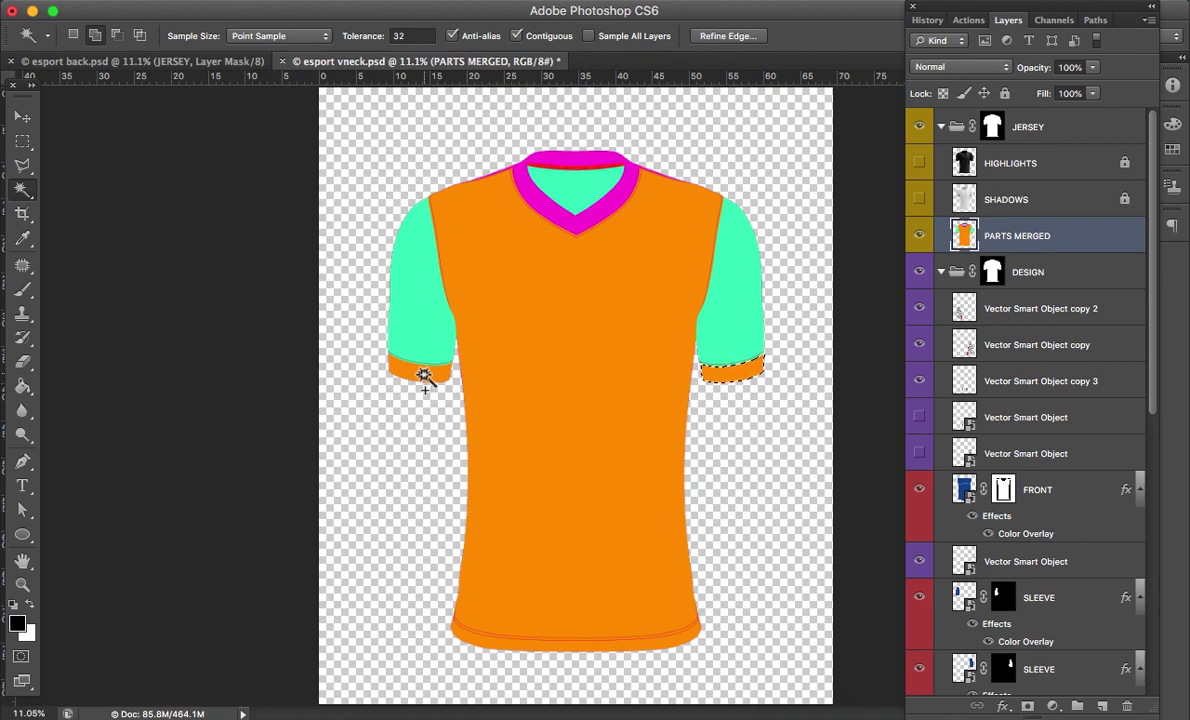
pyautogui.keyDown('shift'); pyautogui.click(424, 375); pyautogui.keyUp('shift')
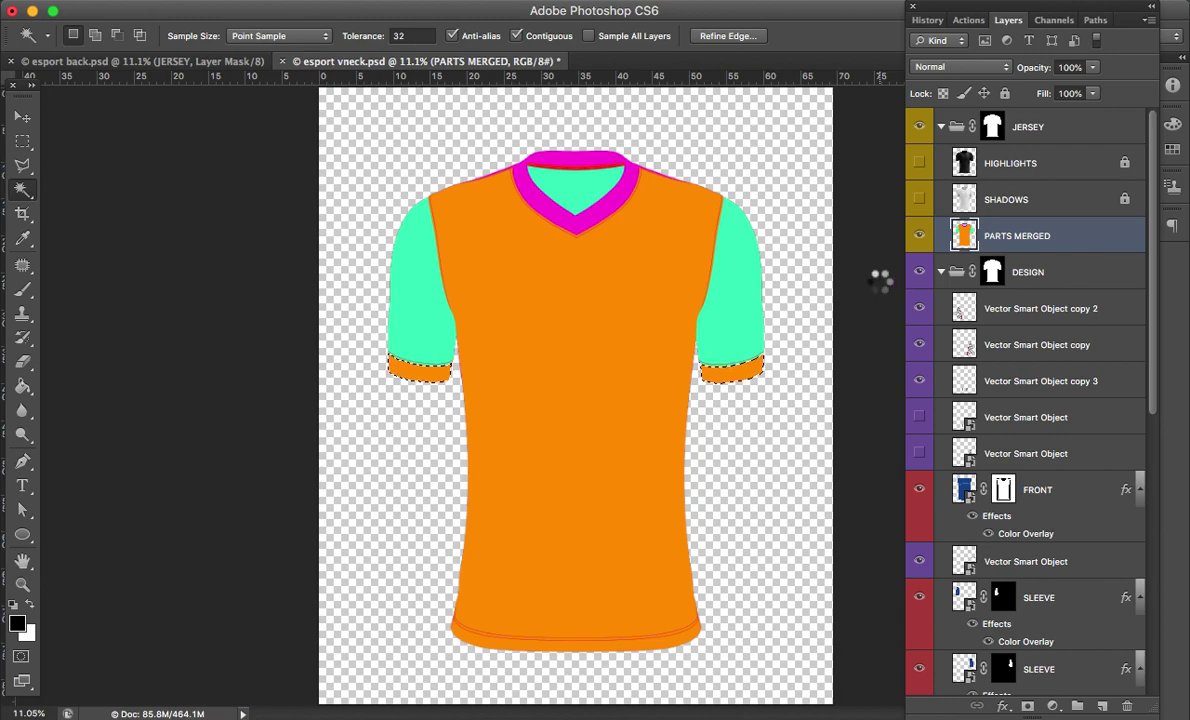
pyautogui.hotkey('ctrl', 'j')
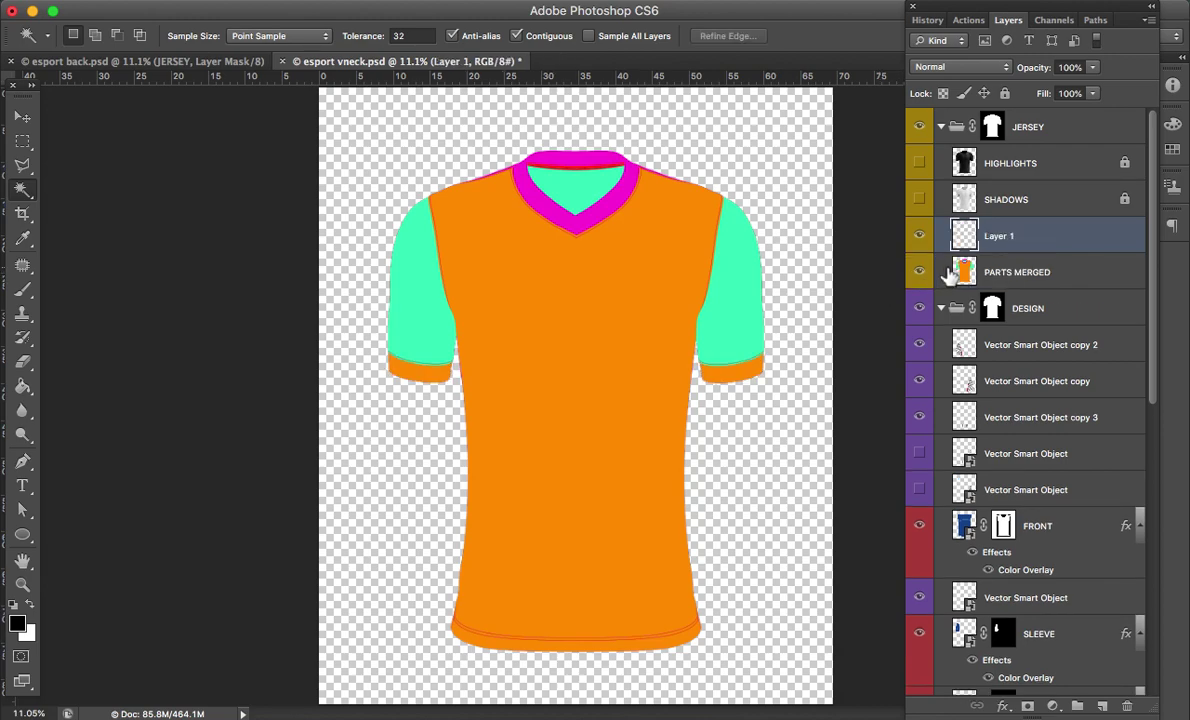
pyautogui.click(919, 272)
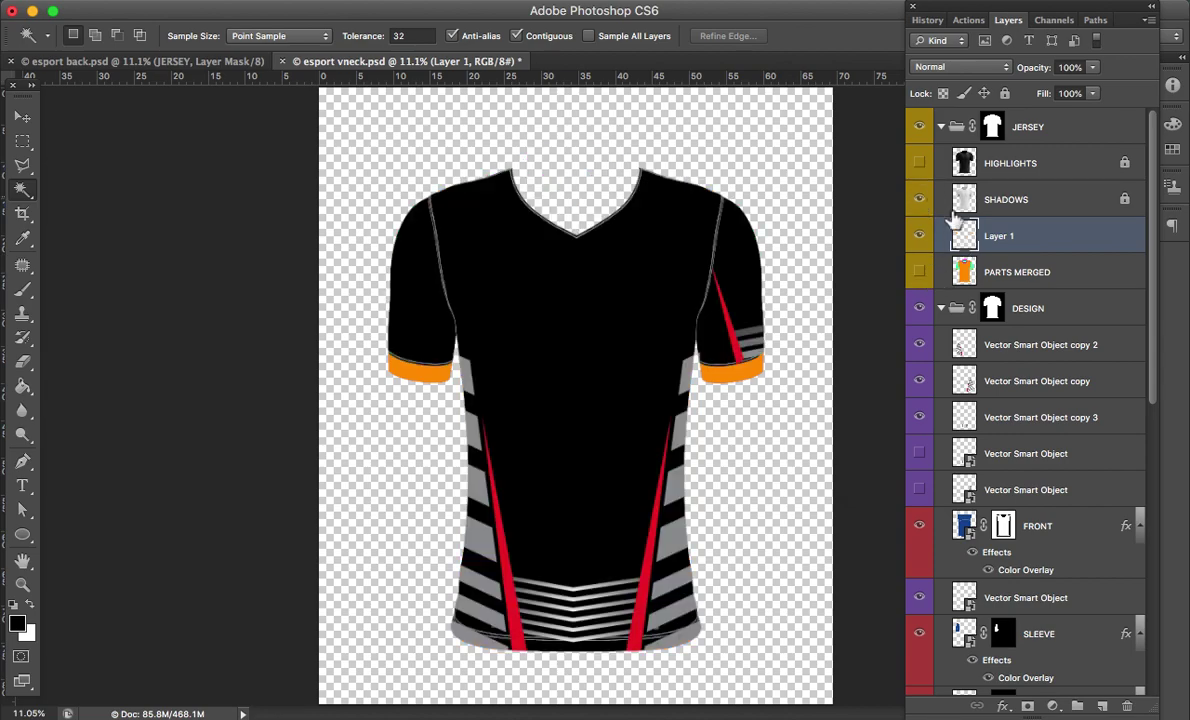
# Step: Show HIGHLIGHTS and SHADOWS again and give Layer 1 a red f50707 Color Overlay
pyautogui.moveTo(919, 199); pyautogui.dragTo(919, 163)
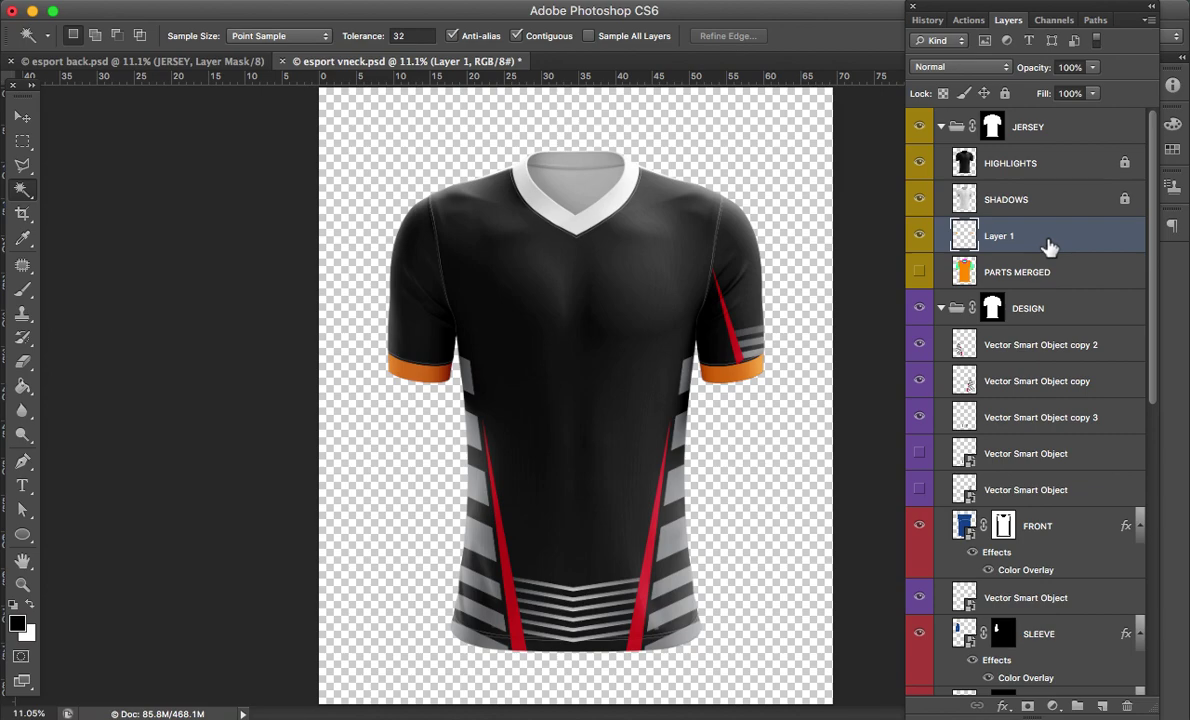
pyautogui.doubleClick(1055, 246)
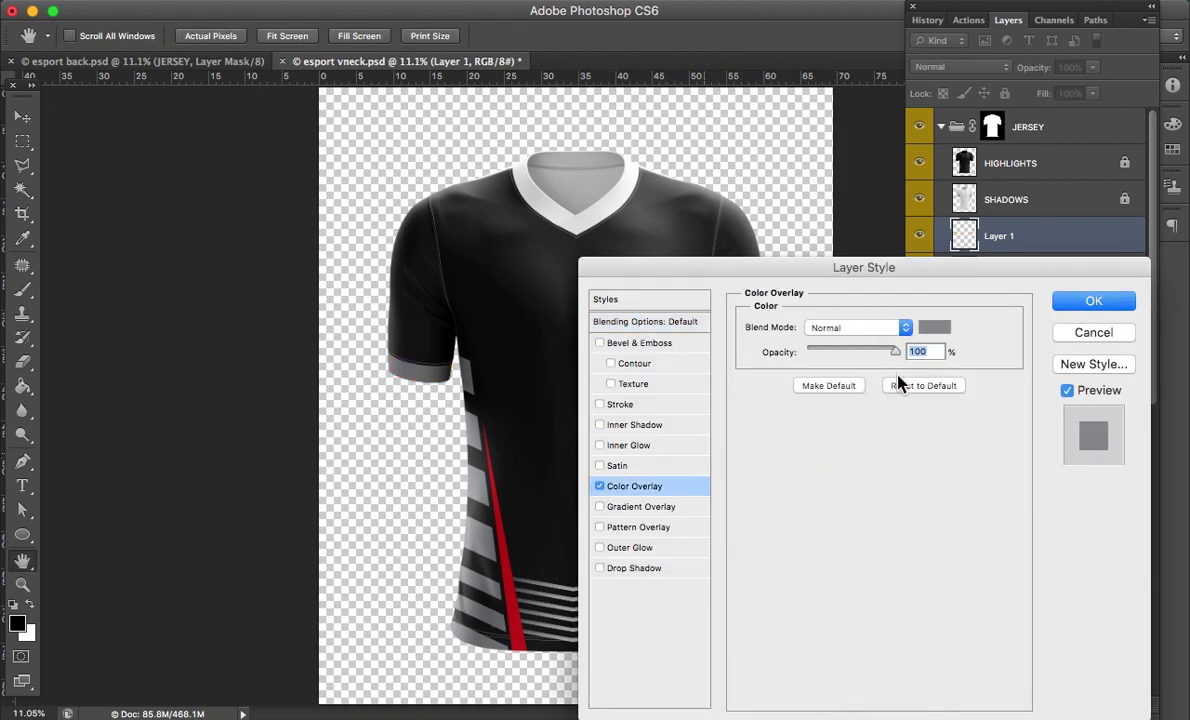
pyautogui.click(940, 328)
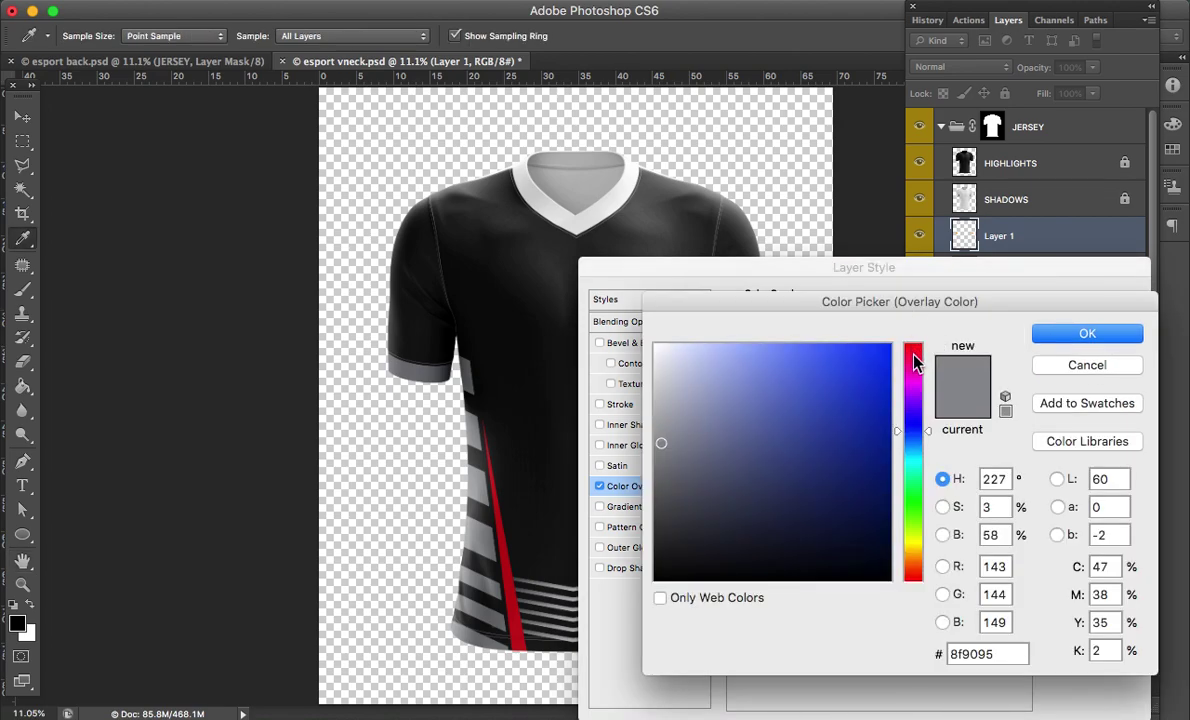
pyautogui.click(911, 345)
pyautogui.click(884, 353)
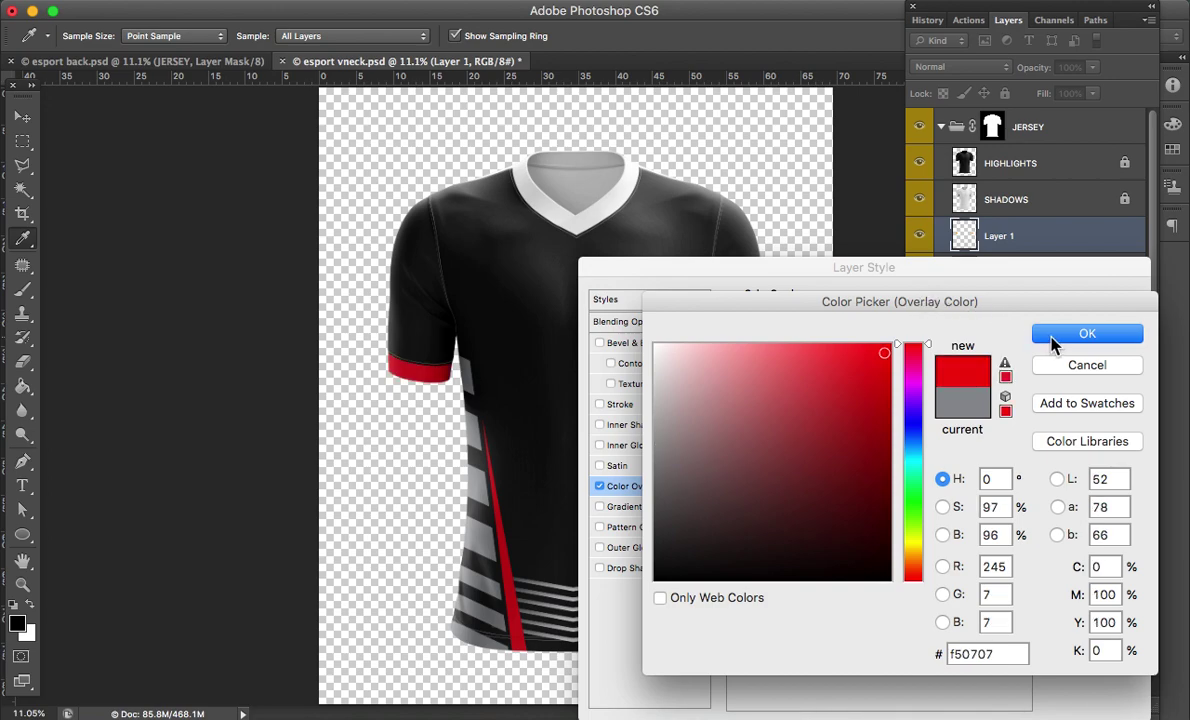
pyautogui.click(1052, 343)
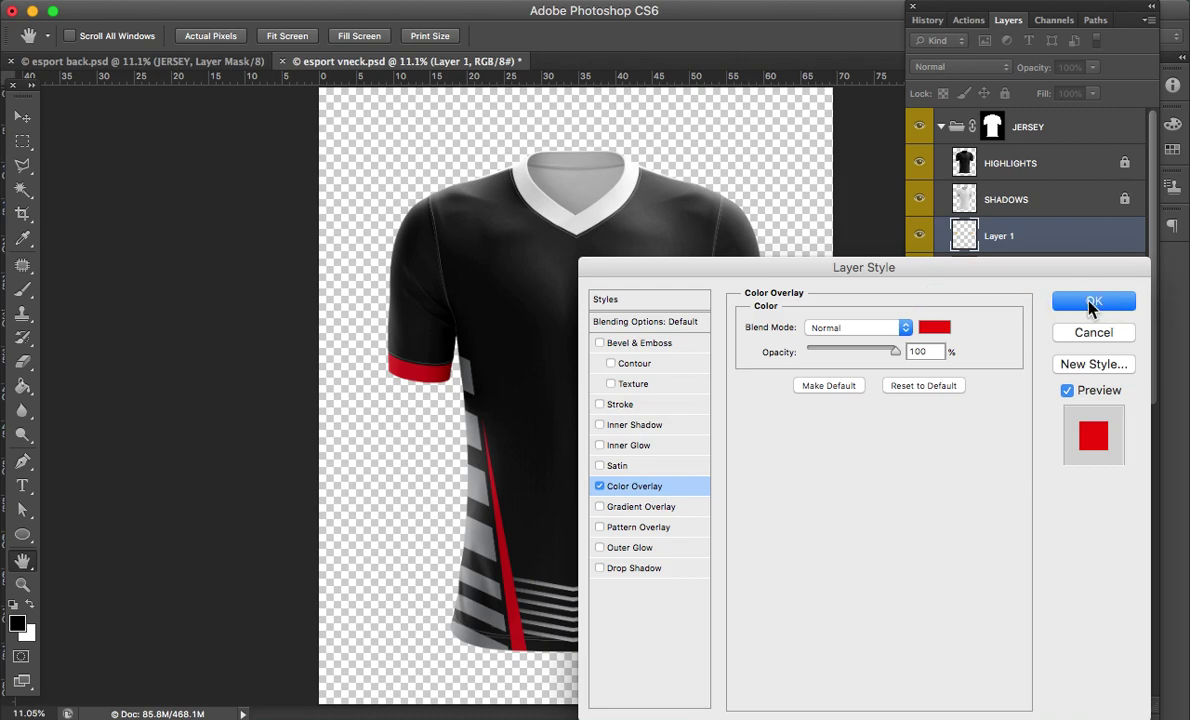
pyautogui.click(1092, 303)
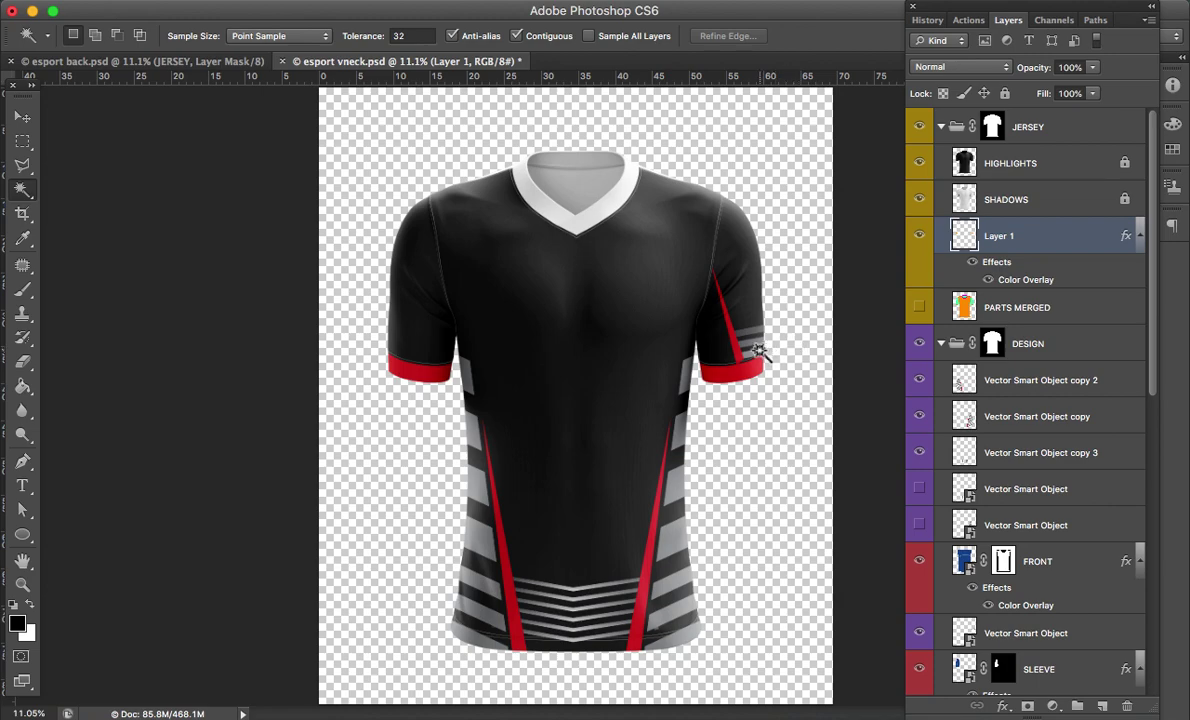
pyautogui.press('v')
pyautogui.click(728, 330)
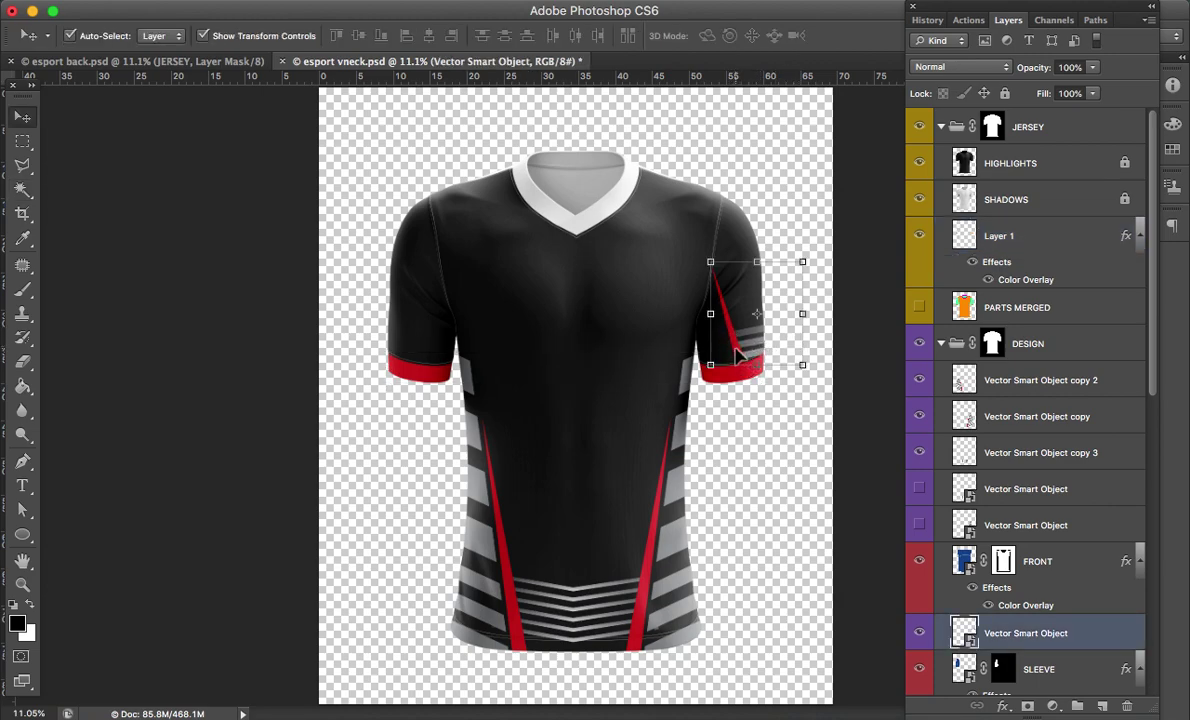
# Step: Duplicate the right sleeve graphic, move the copy to the left sleeve, and flip it horizontally
pyautogui.moveTo(736, 350); pyautogui.dragTo(732, 355)
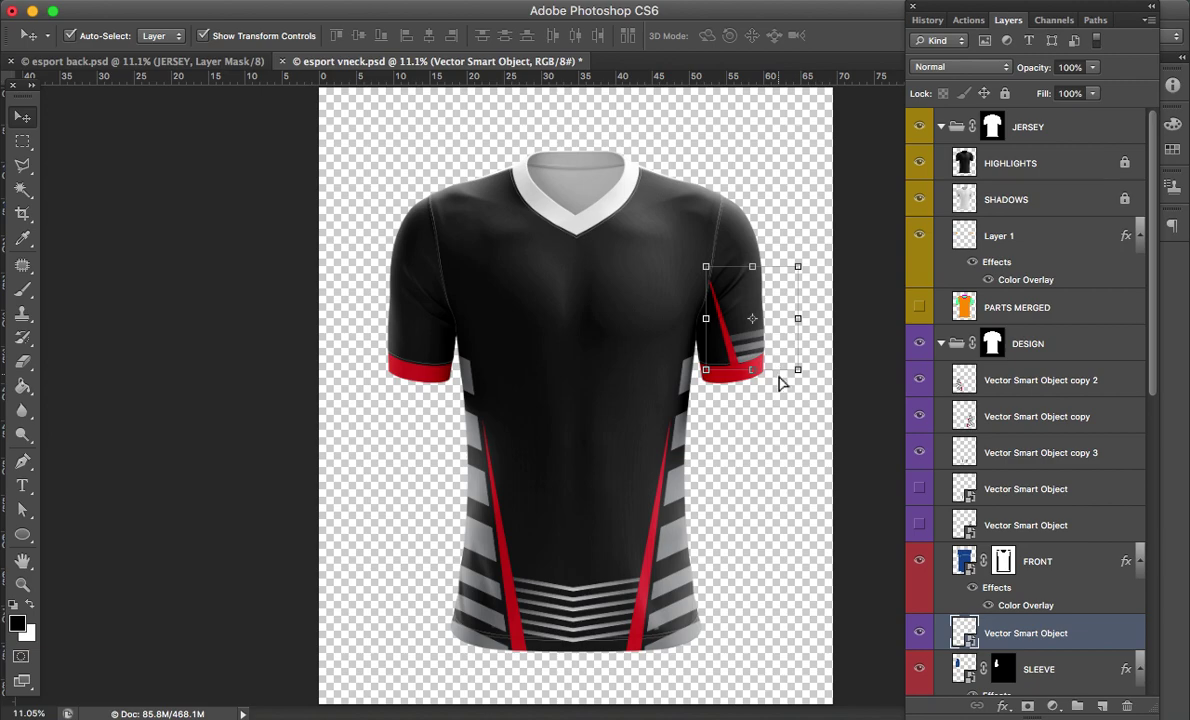
pyautogui.press('super+j')
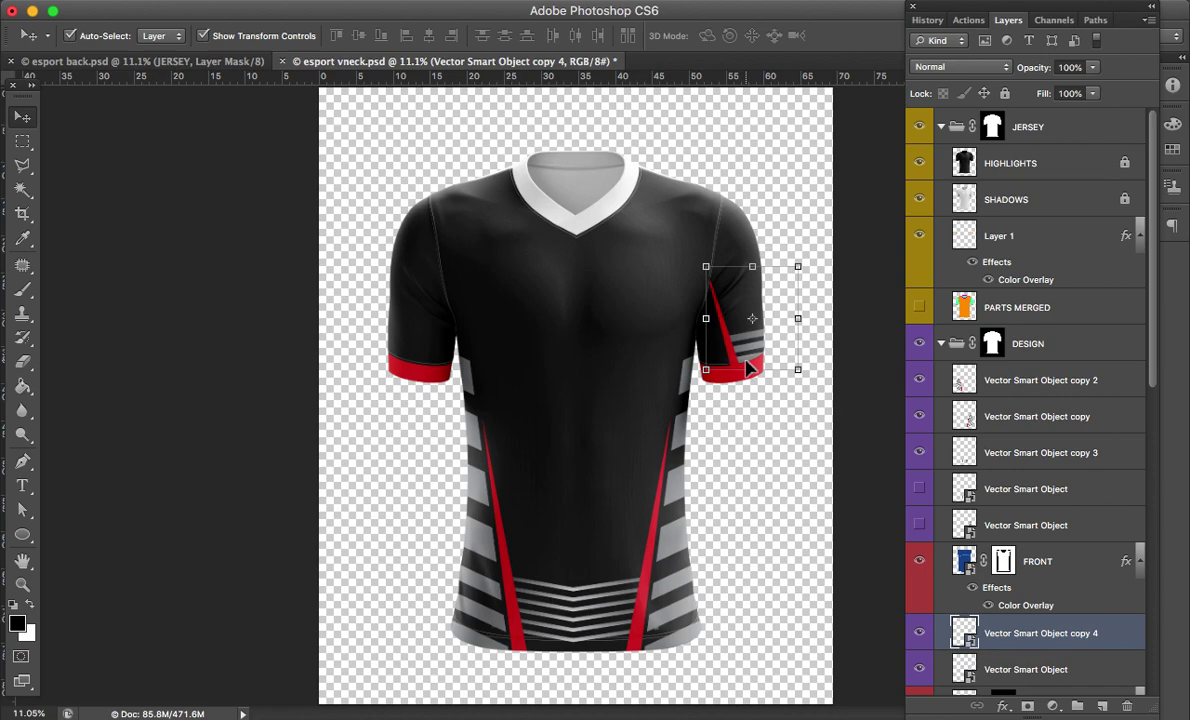
pyautogui.moveTo(752, 369); pyautogui.dragTo(417, 367)
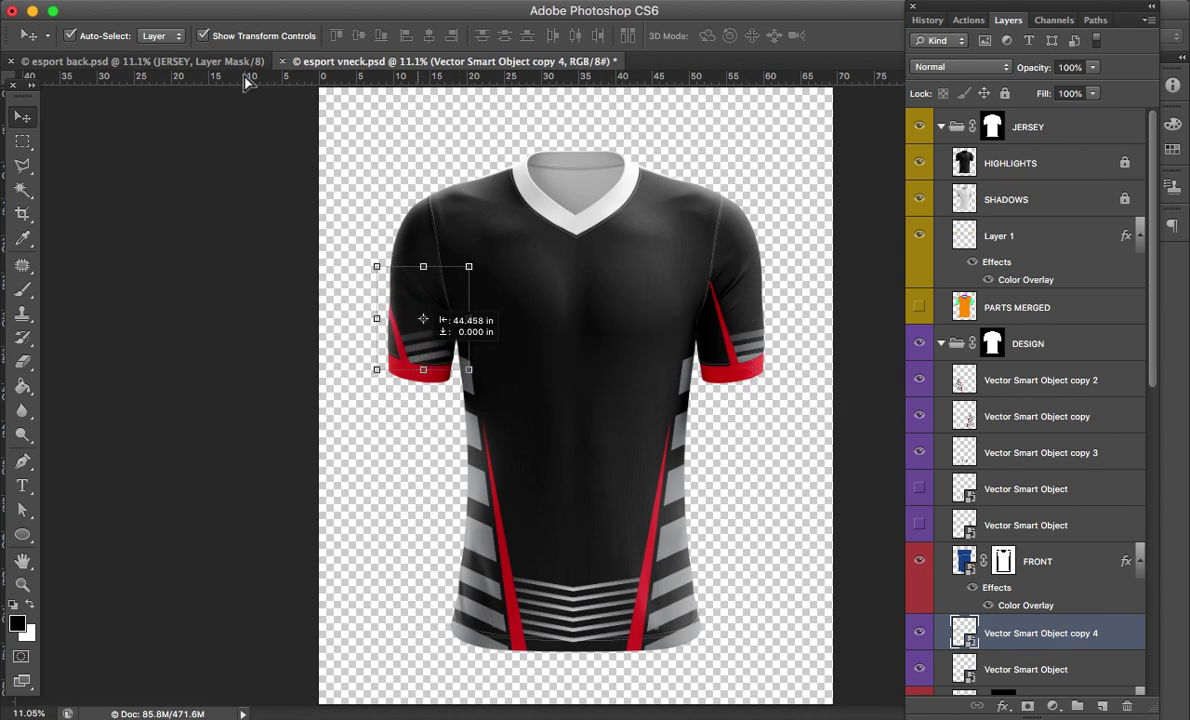
pyautogui.click(226, 6)
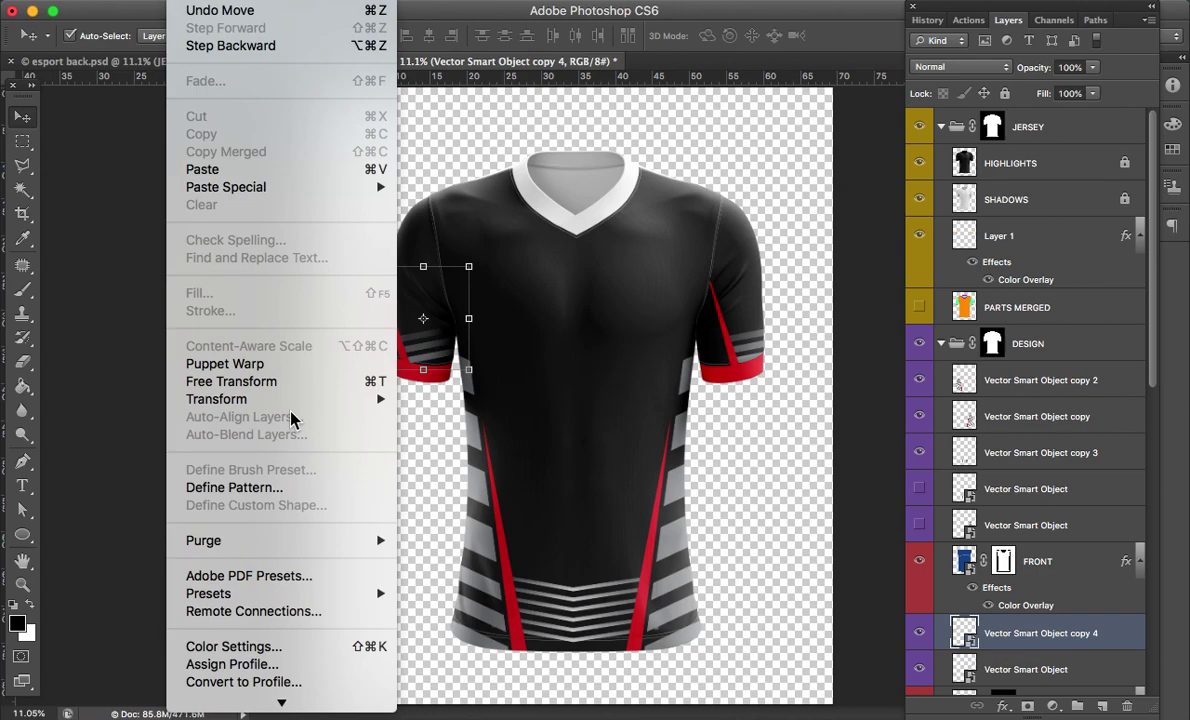
pyautogui.moveTo(216, 399)
pyautogui.click(479, 629)
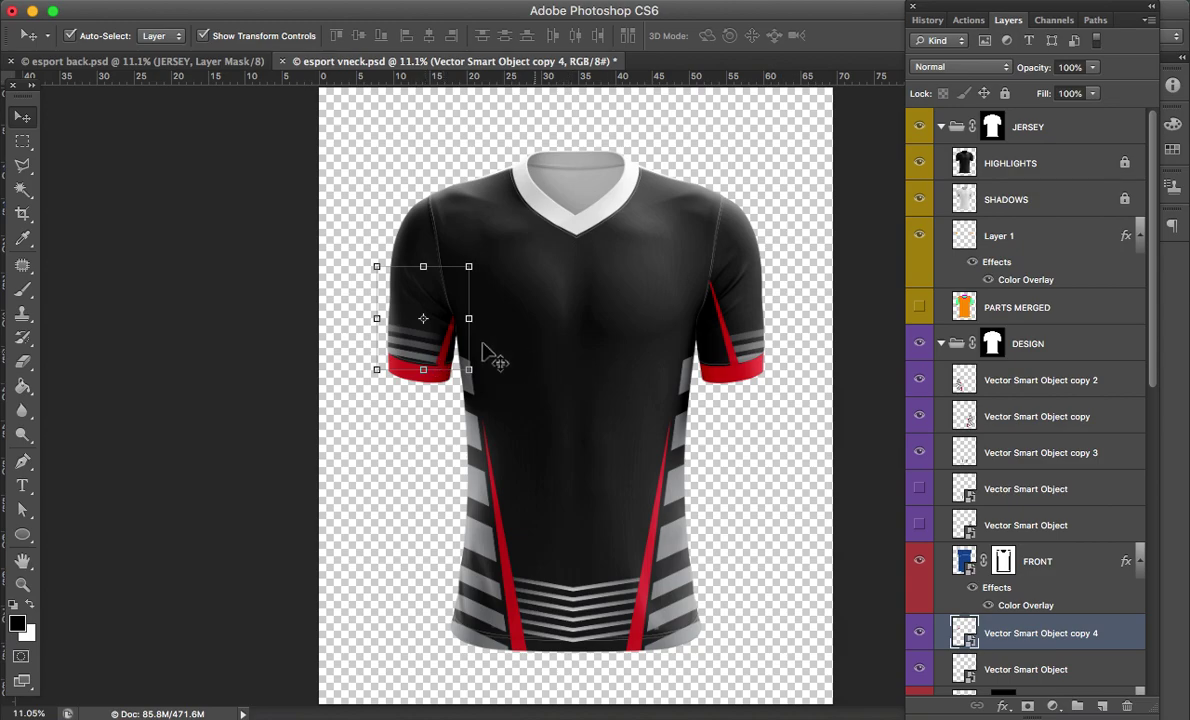
# Step: Nudge the left and right sleeve graphics into matching positions on their sleeves
pyautogui.moveTo(436, 354); pyautogui.dragTo(423, 356)
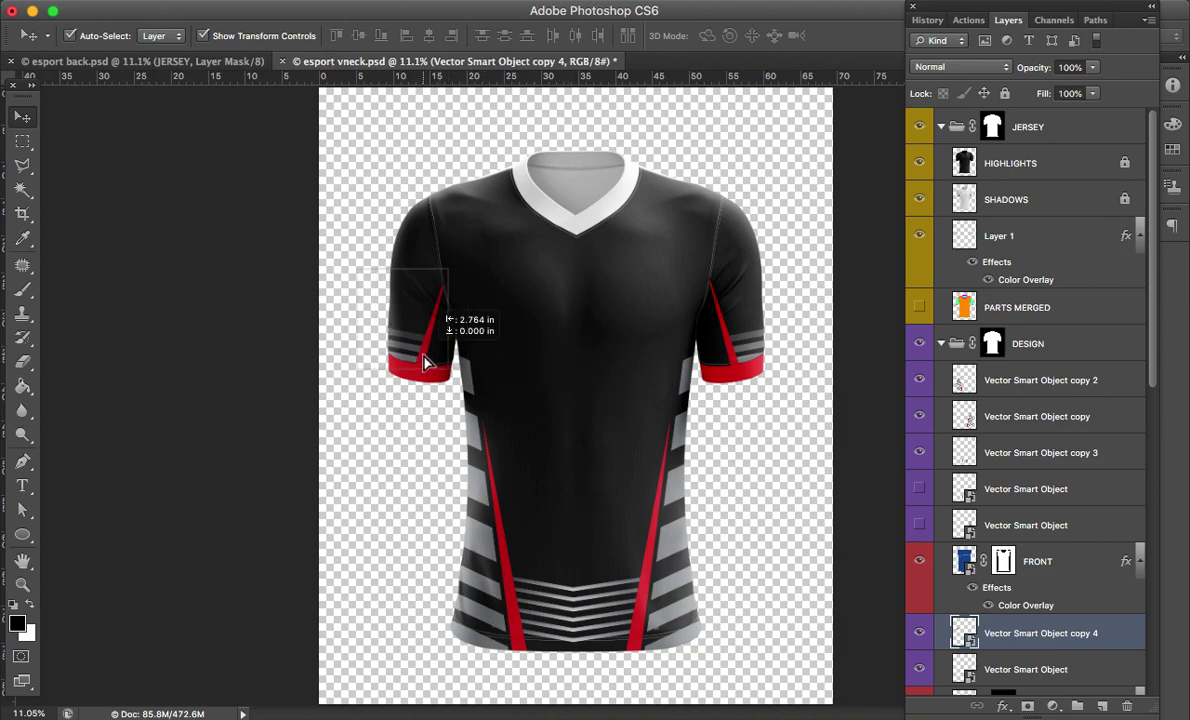
pyautogui.moveTo(423, 362); pyautogui.dragTo(425, 363)
pyautogui.hotkey('shift', 'Left')
pyautogui.hotkey('shift', 'Left')
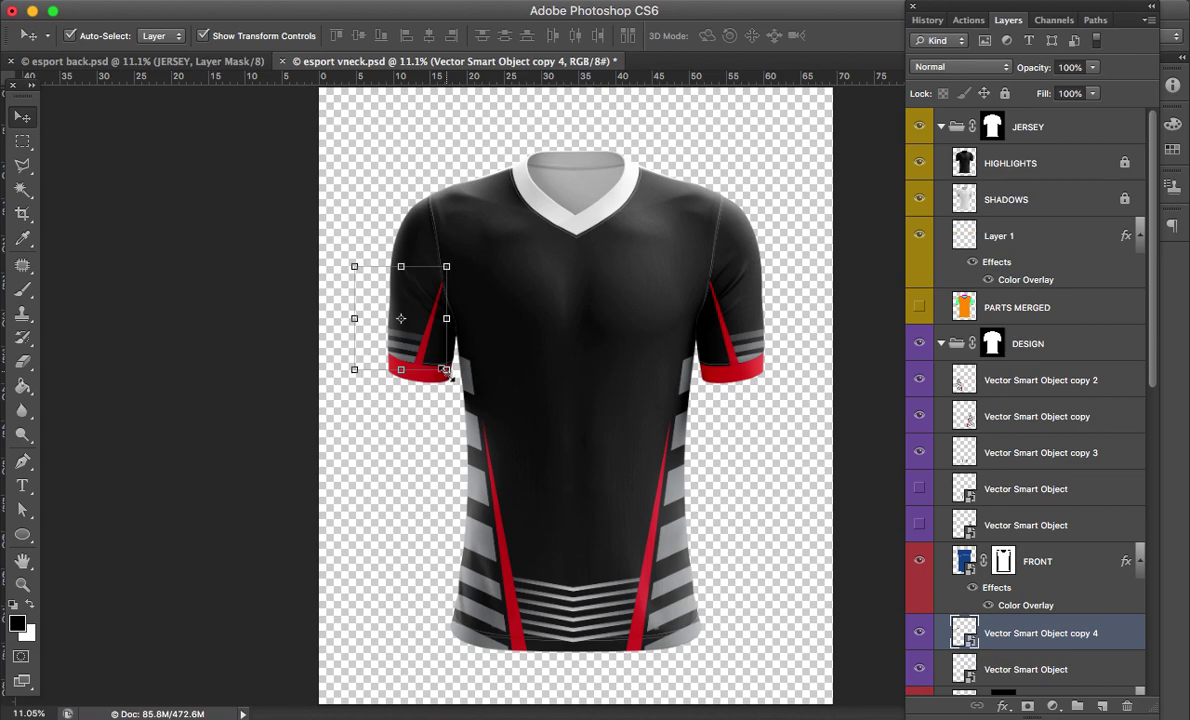
pyautogui.hotkey('shift', 'Down')
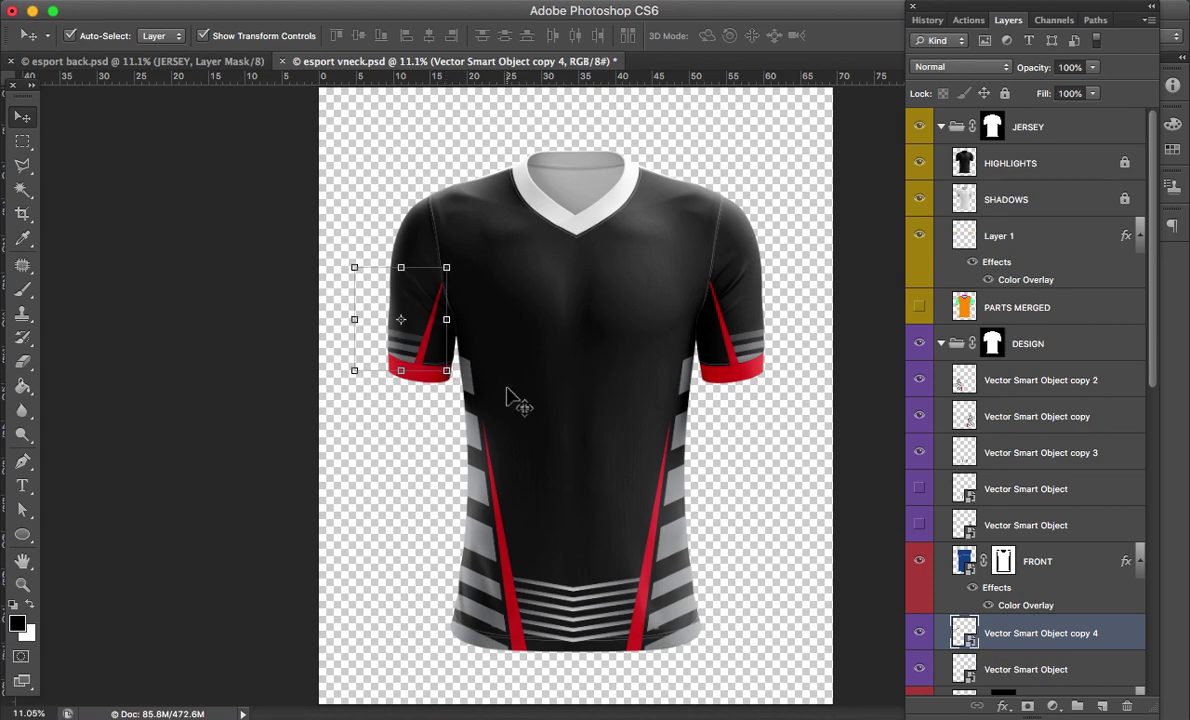
pyautogui.click(720, 372)
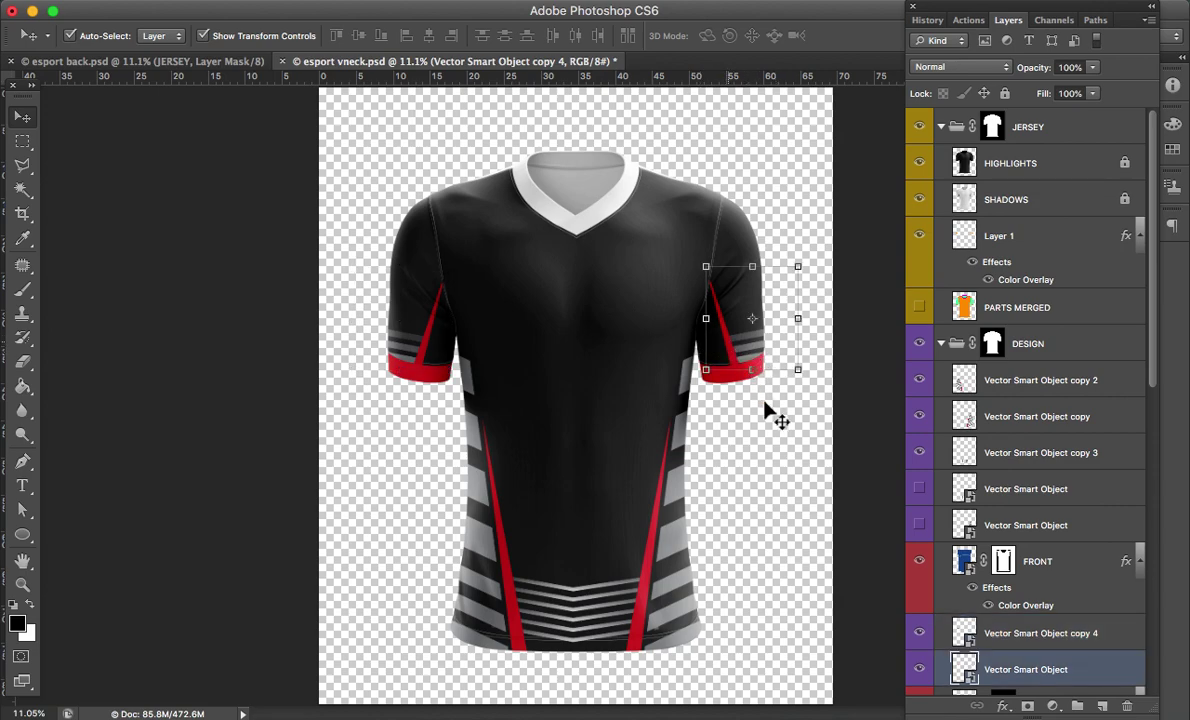
pyautogui.press('Down')
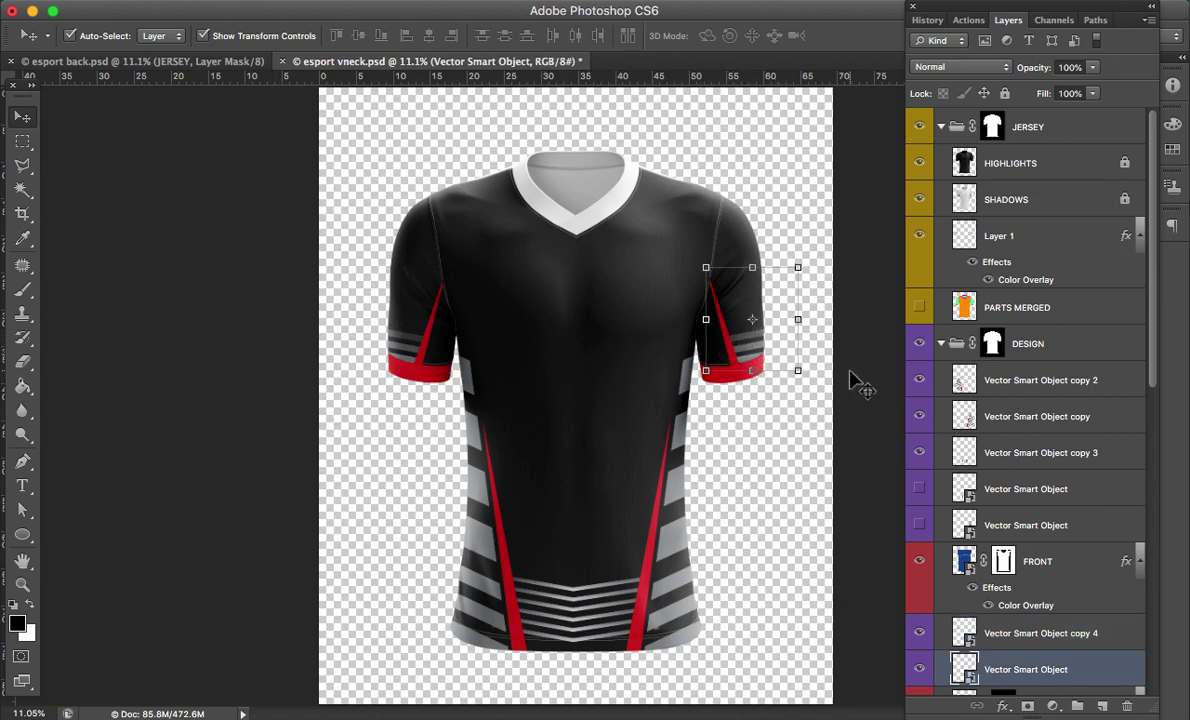
# Step: Copy the red stripe path in Illustrator and paste it into the jersey mockup
pyautogui.press('a')
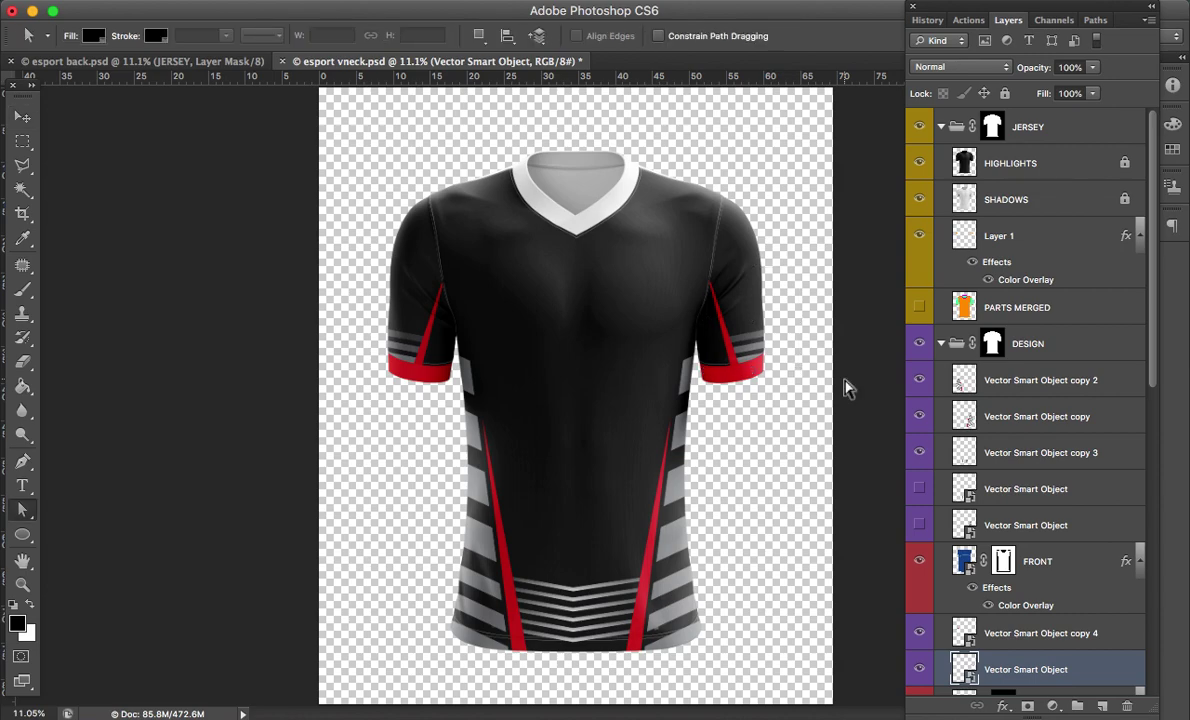
pyautogui.press('super+Tab')
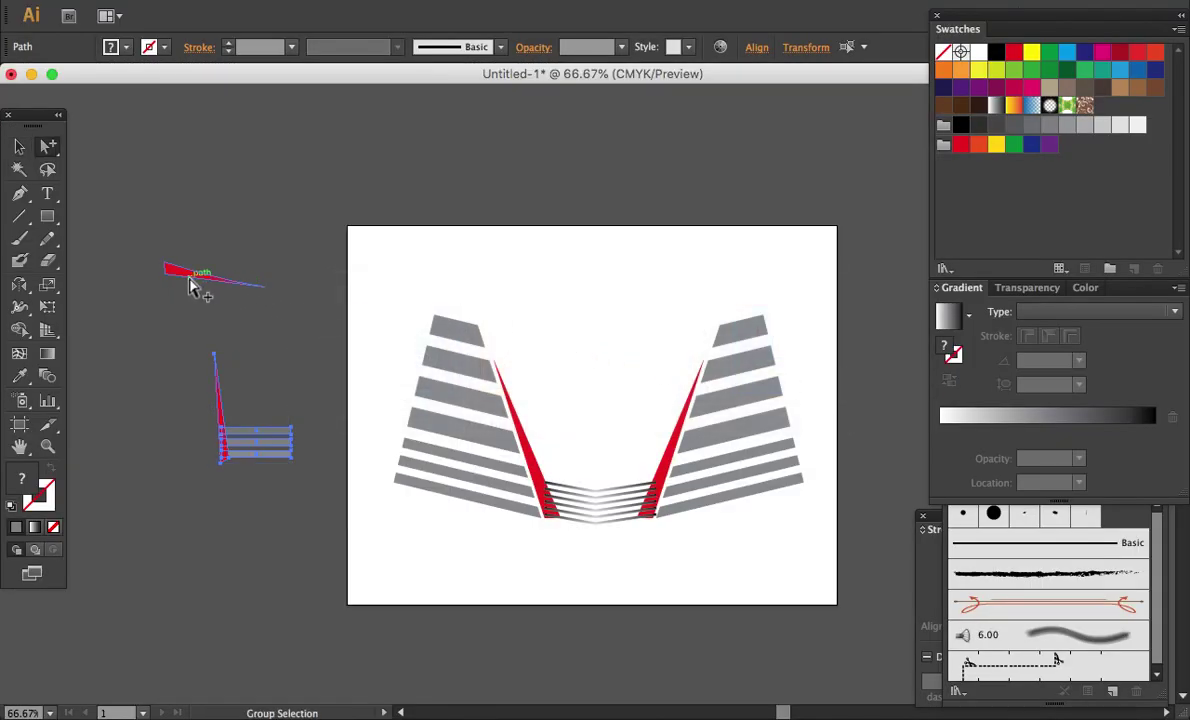
pyautogui.click(190, 282)
pyautogui.press('super+Tab')
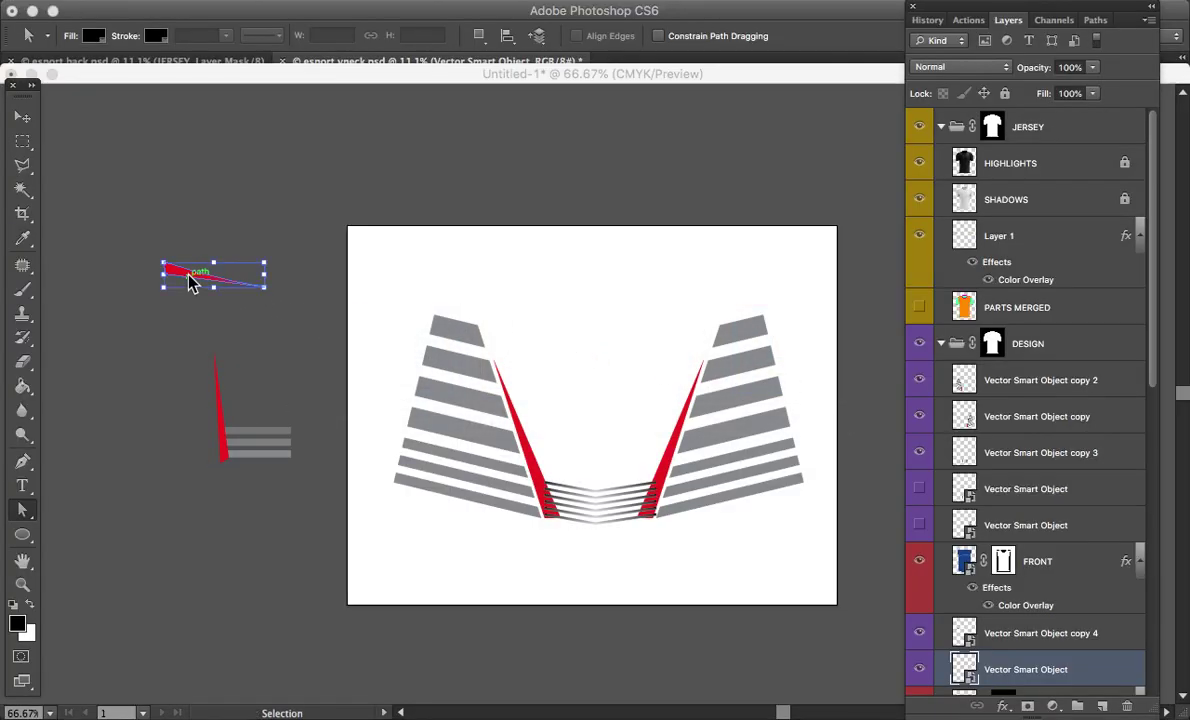
pyautogui.press('super+v')
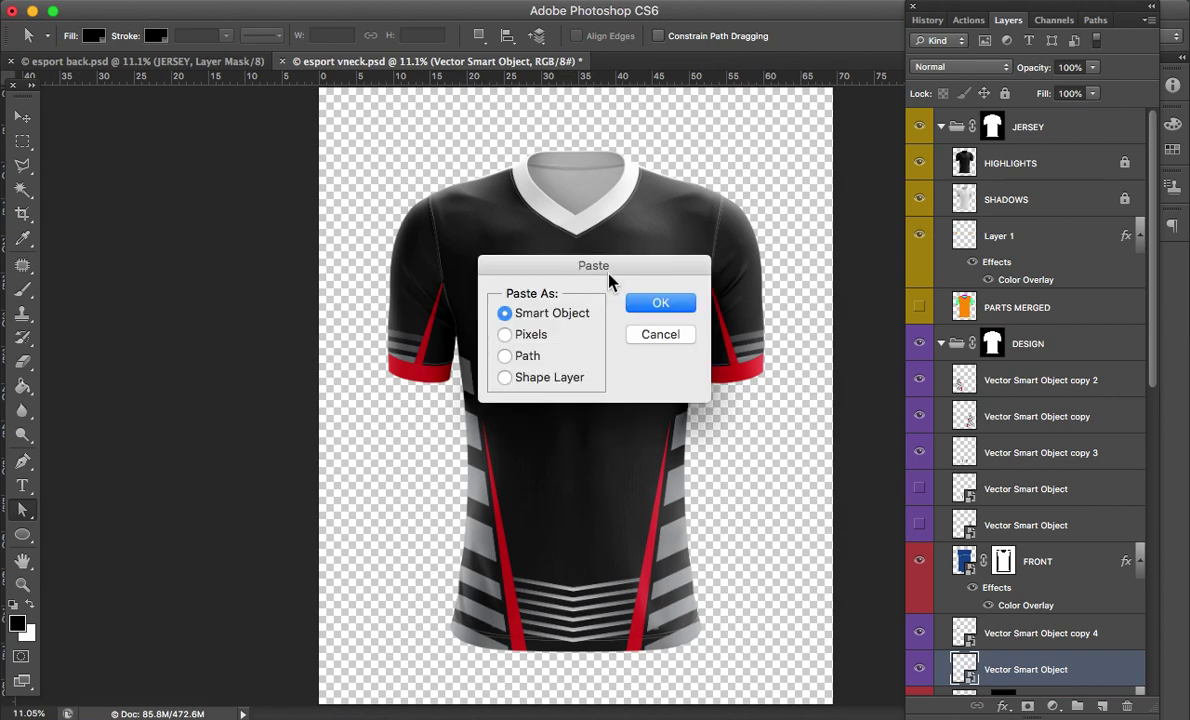
# Step: Paste the red stripe as an enlarged Smart Object and move its layer above PARTS MERGED
pyautogui.click(688, 310)
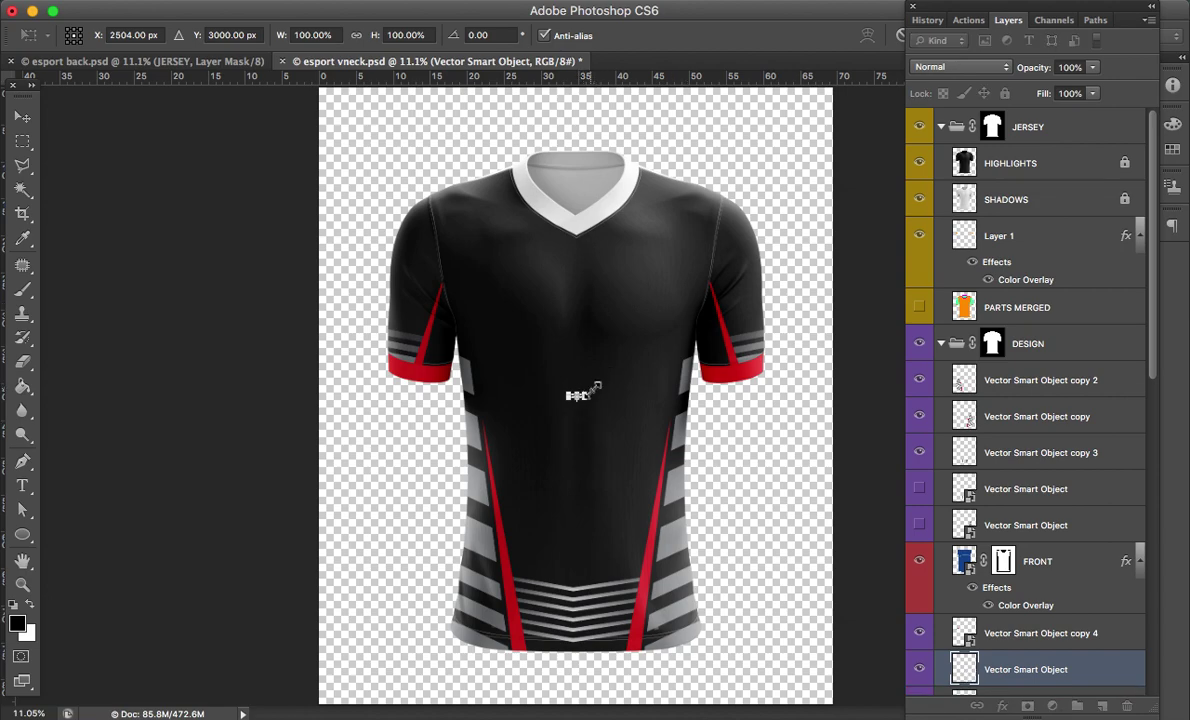
pyautogui.moveTo(588, 389)
pyautogui.mouseDown()
pyautogui.moveTo(646, 343)
pyautogui.moveTo(642, 356)
pyautogui.moveTo(697, 229)
pyautogui.mouseUp()
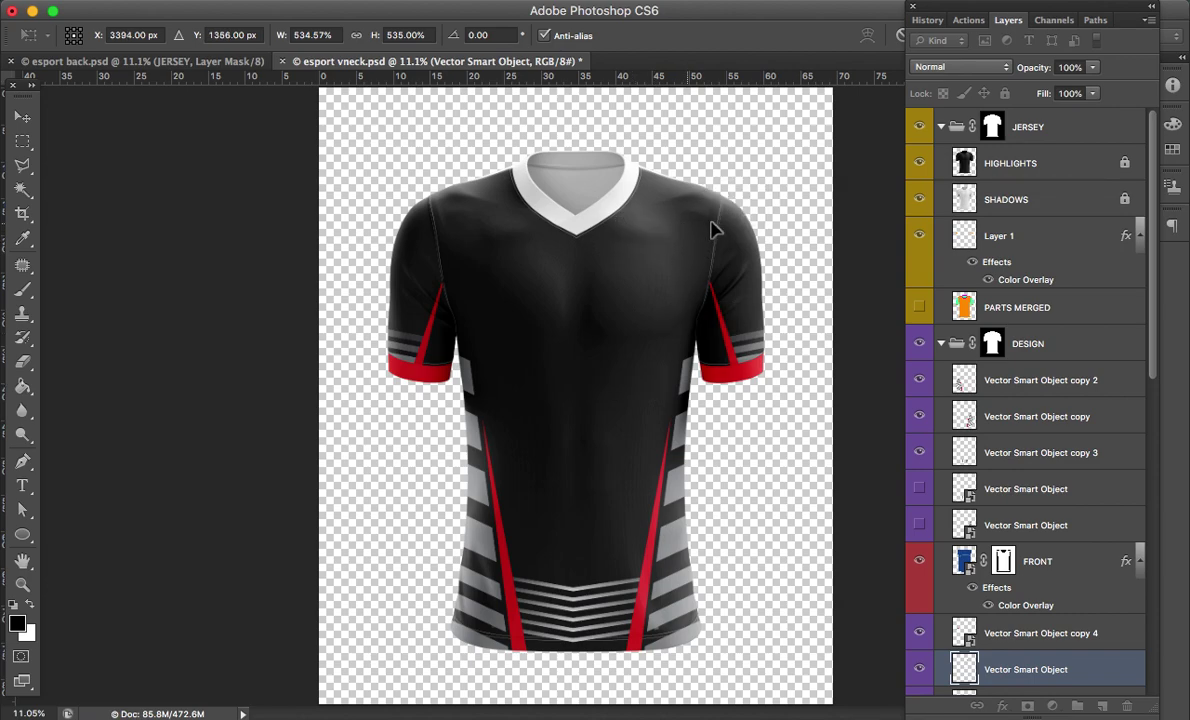
pyautogui.press('Return')
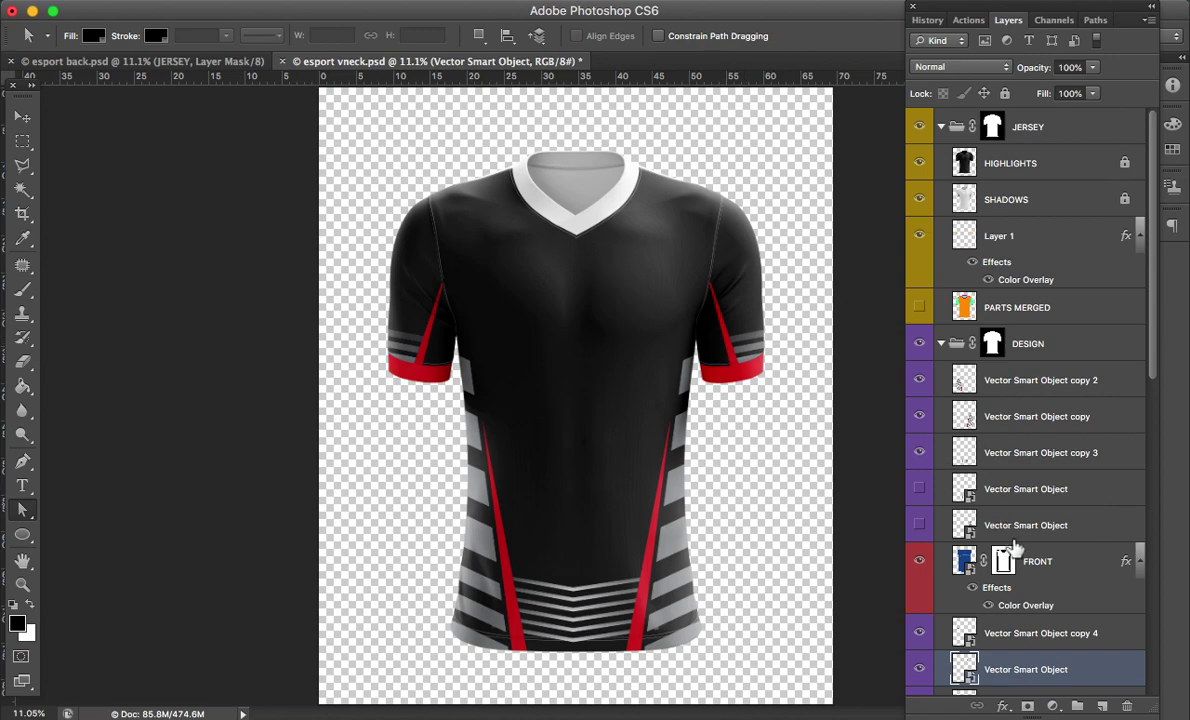
pyautogui.click(22, 116)
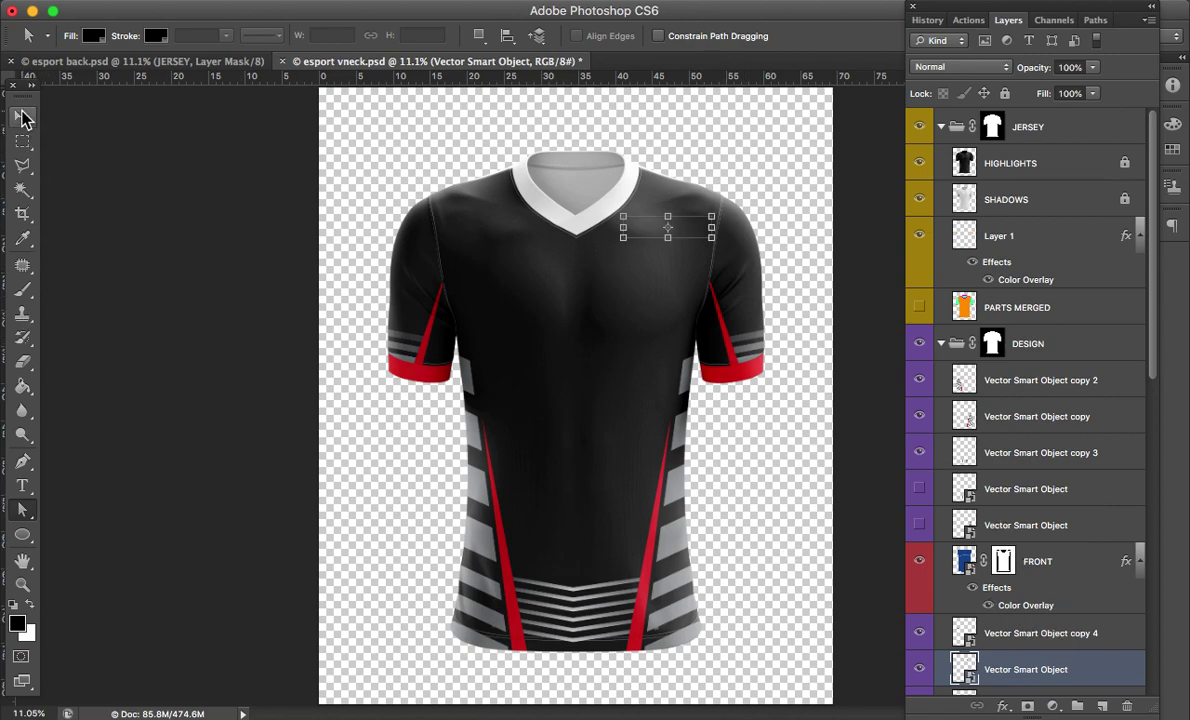
pyautogui.moveTo(1092, 675); pyautogui.dragTo(1072, 368)
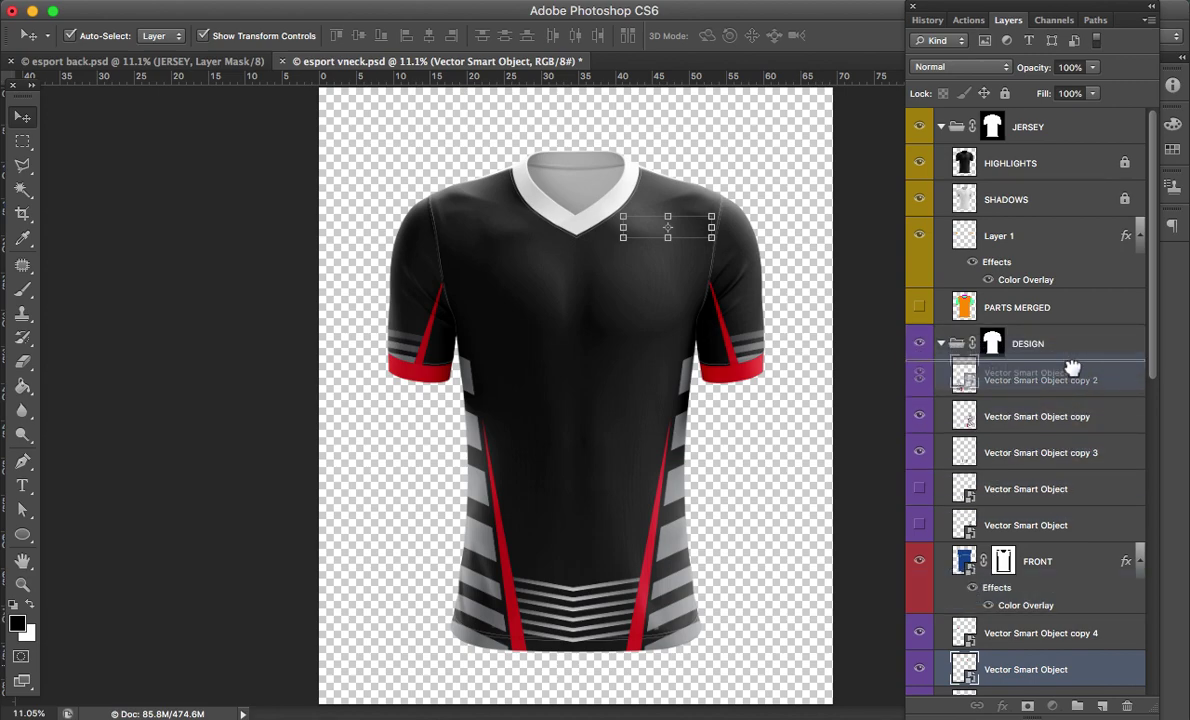
pyautogui.moveTo(1072, 368); pyautogui.dragTo(1074, 289)
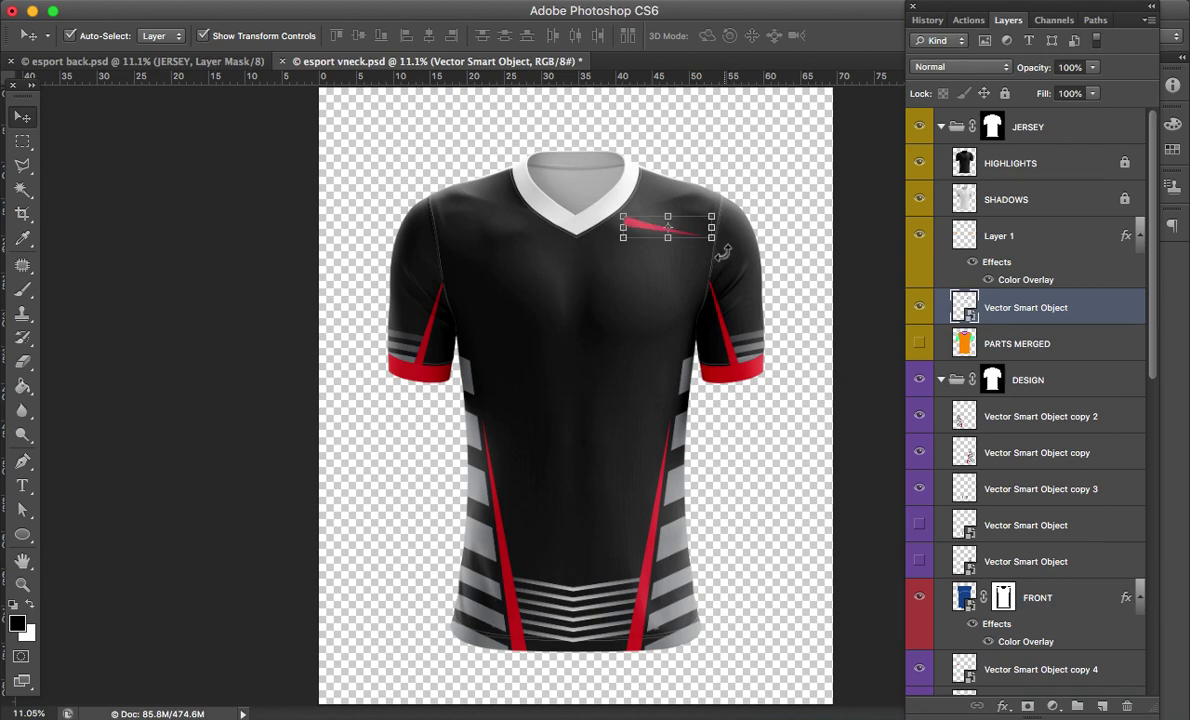
# Step: Rotate the red stripe about 27.6° beside the collar and commit it
pyautogui.moveTo(722, 252); pyautogui.dragTo(710, 287)
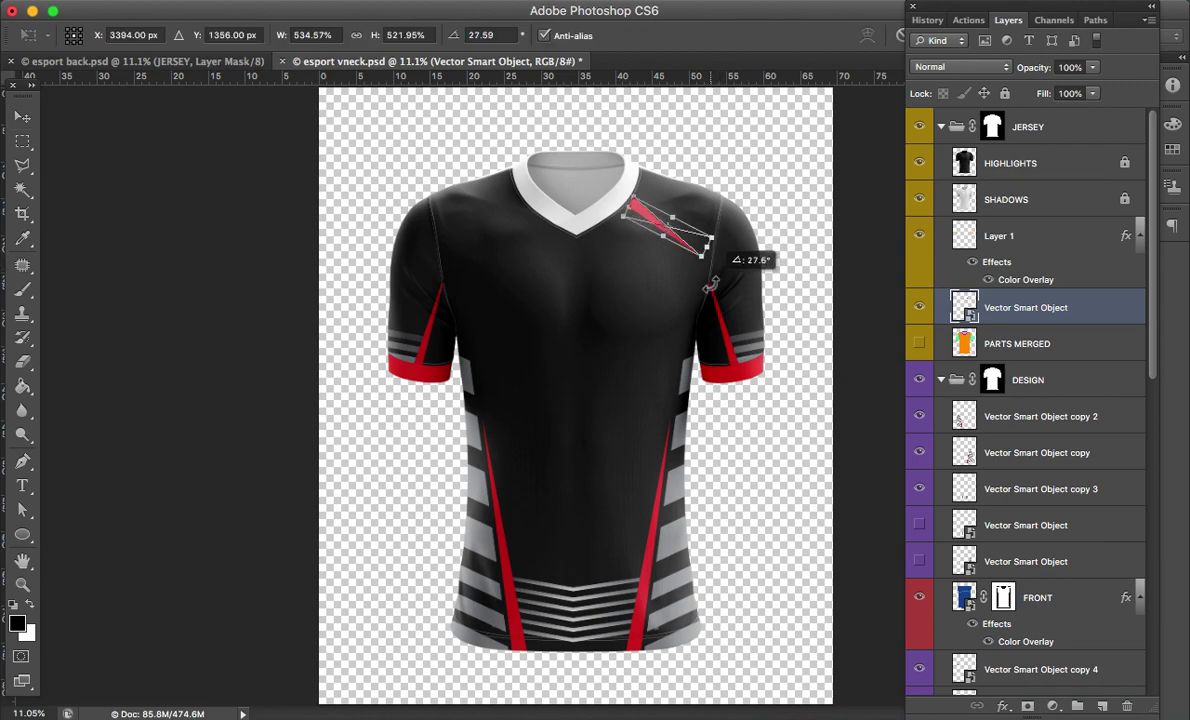
pyautogui.moveTo(676, 244); pyautogui.dragTo(616, 207)
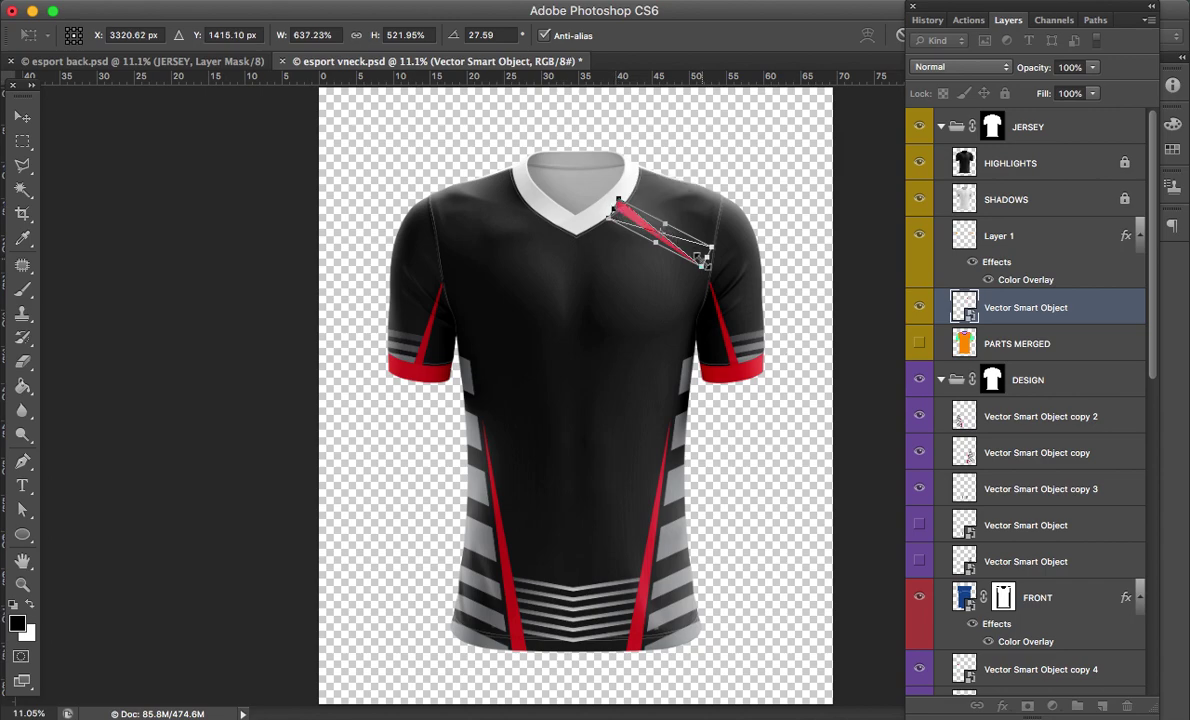
pyautogui.press('Return')
# Step: Stretch the chest stripe to the collar at about 30.66°, then duplicate its layer
pyautogui.press('z')
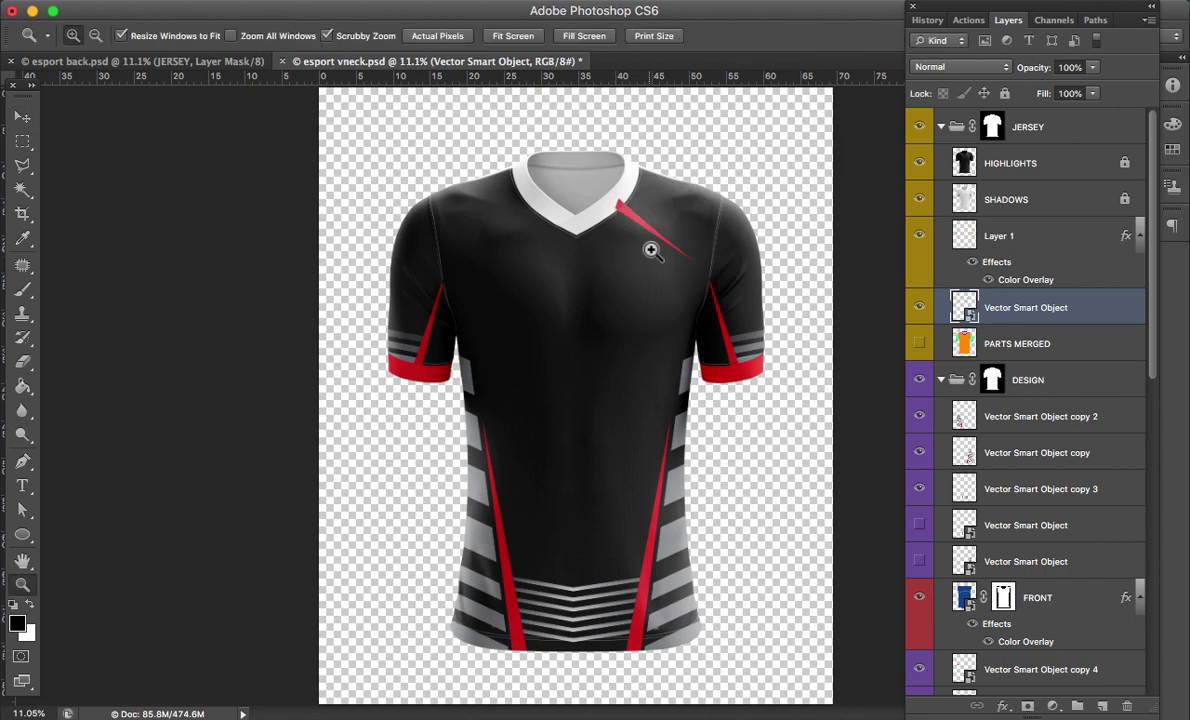
pyautogui.click(722, 293)
pyautogui.click(700, 325)
pyautogui.press('v')
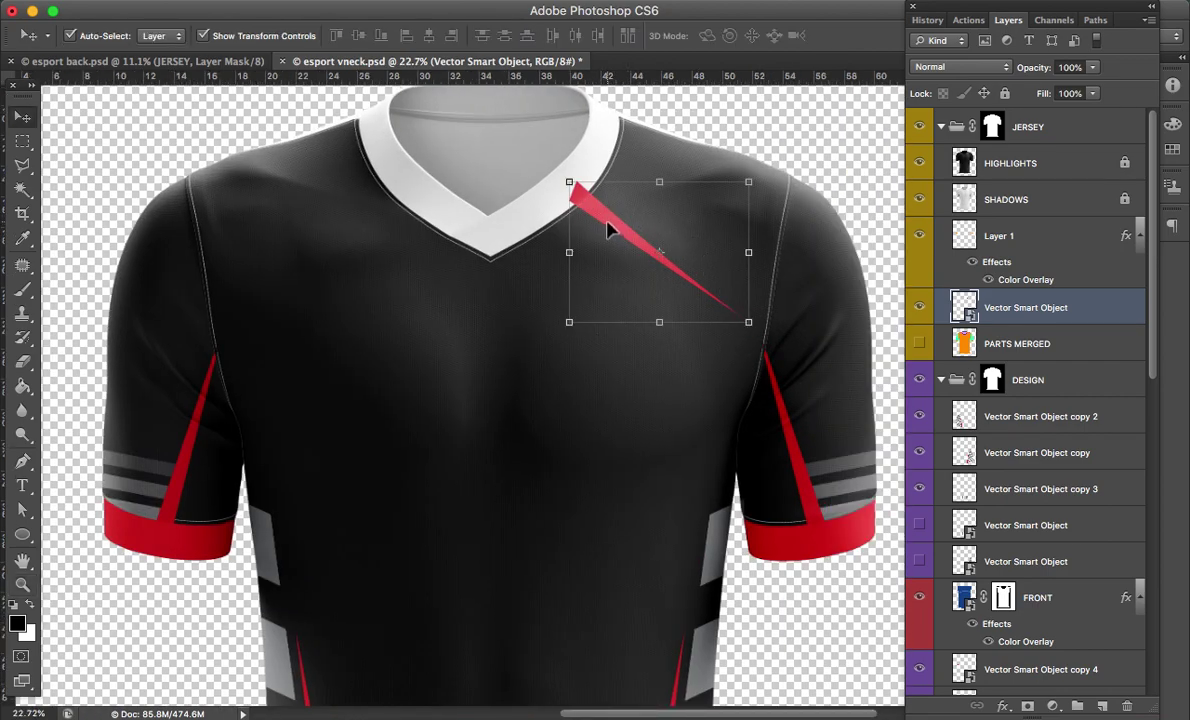
pyautogui.moveTo(612, 226)
pyautogui.mouseDown()
pyautogui.moveTo(757, 323)
pyautogui.moveTo(763, 345)
pyautogui.moveTo(725, 293)
pyautogui.mouseUp()
pyautogui.hotkey('ctrl', 't')
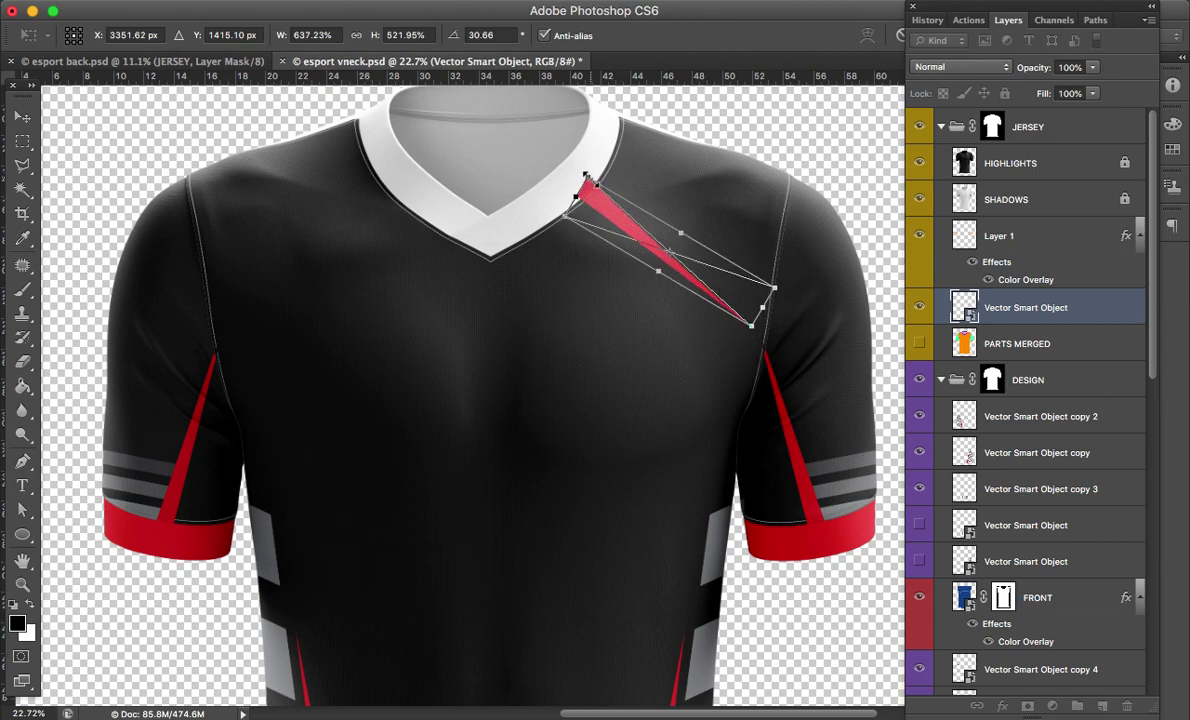
pyautogui.moveTo(586, 176); pyautogui.dragTo(592, 179)
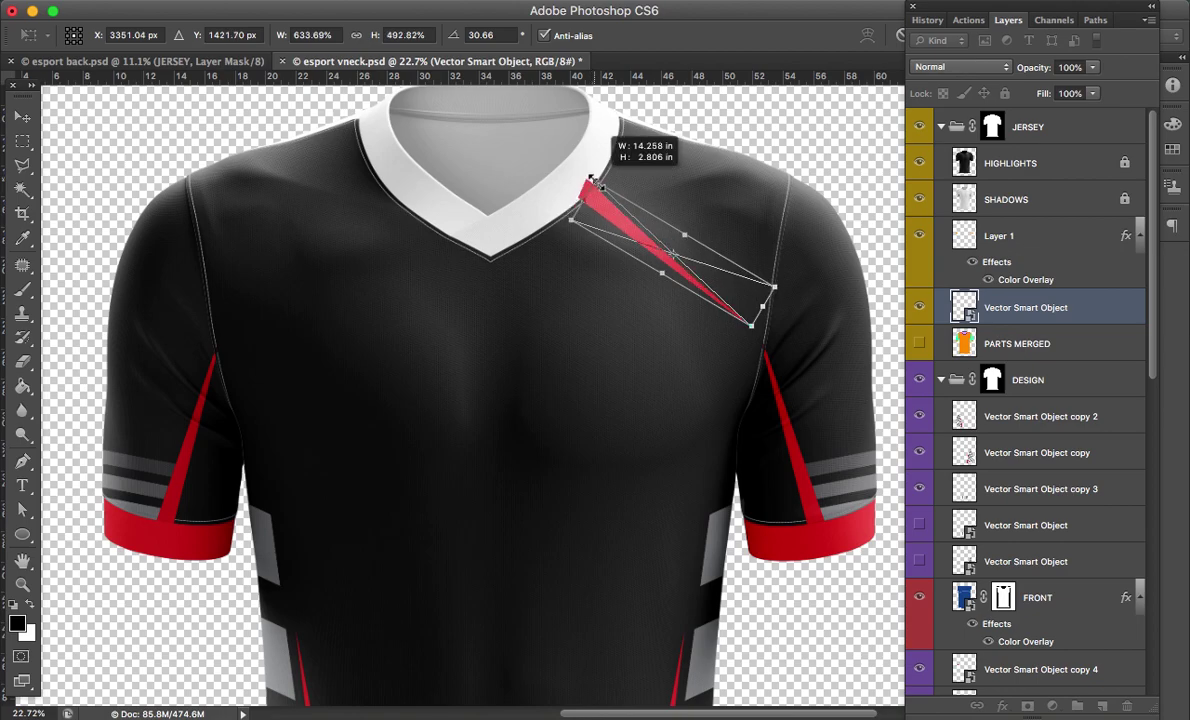
pyautogui.moveTo(592, 178); pyautogui.dragTo(588, 175)
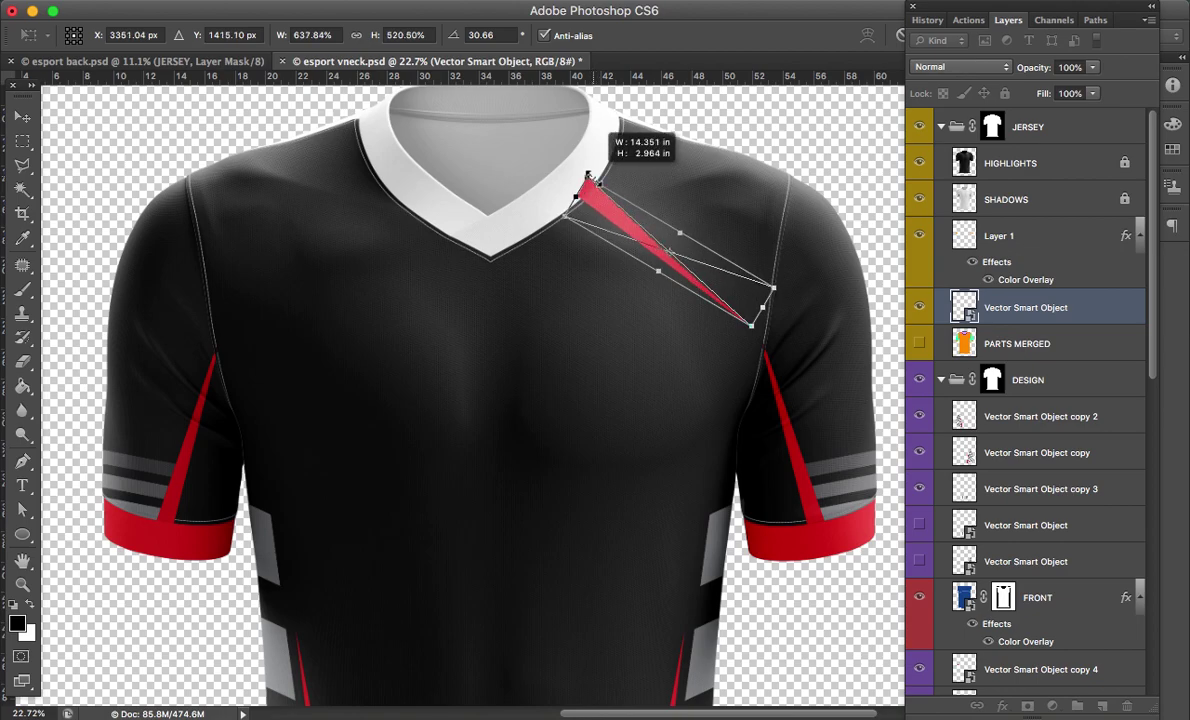
pyautogui.press('Return')
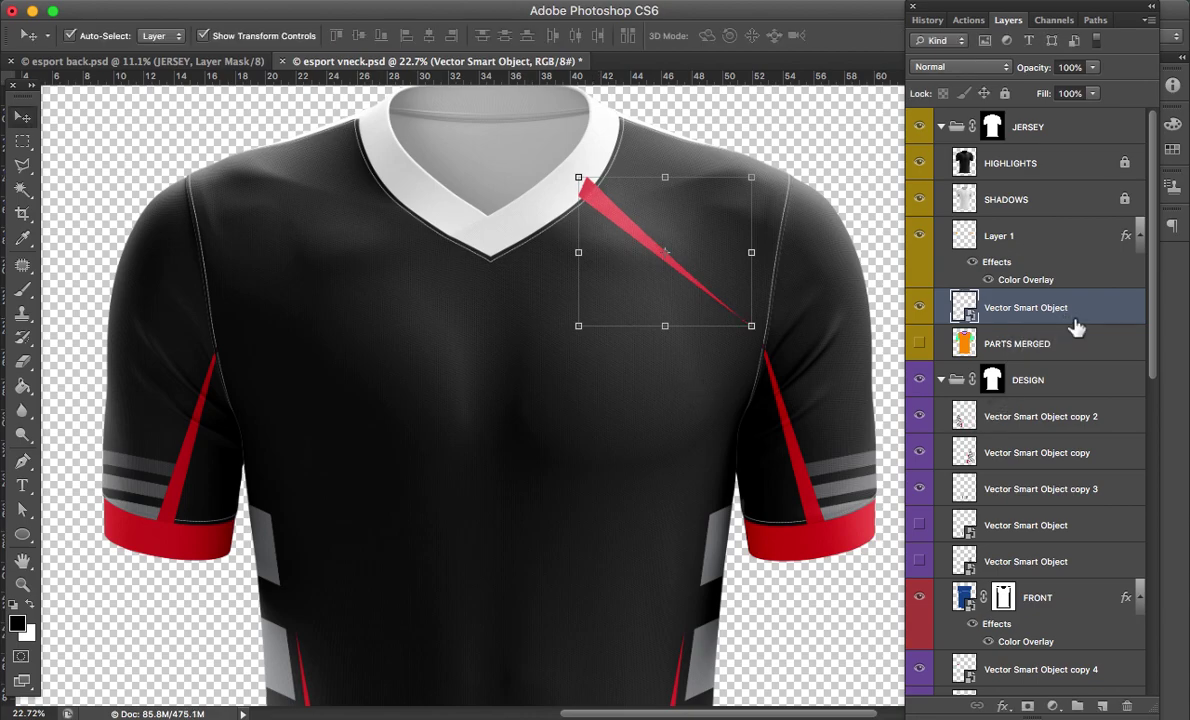
pyautogui.hotkey('ctrl', 'j')
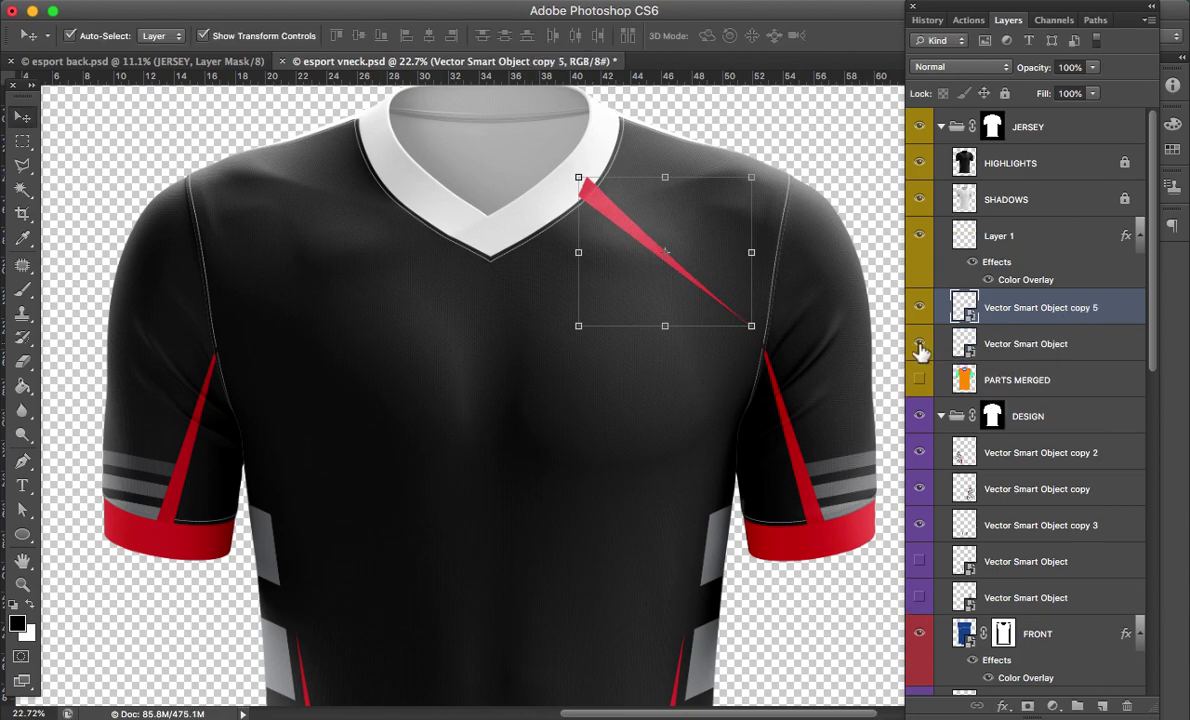
# Step: Rasterize the stripe copy and Magic Wand-select the magenta collar on PARTS MERGED
pyautogui.rightClick(1113, 317)
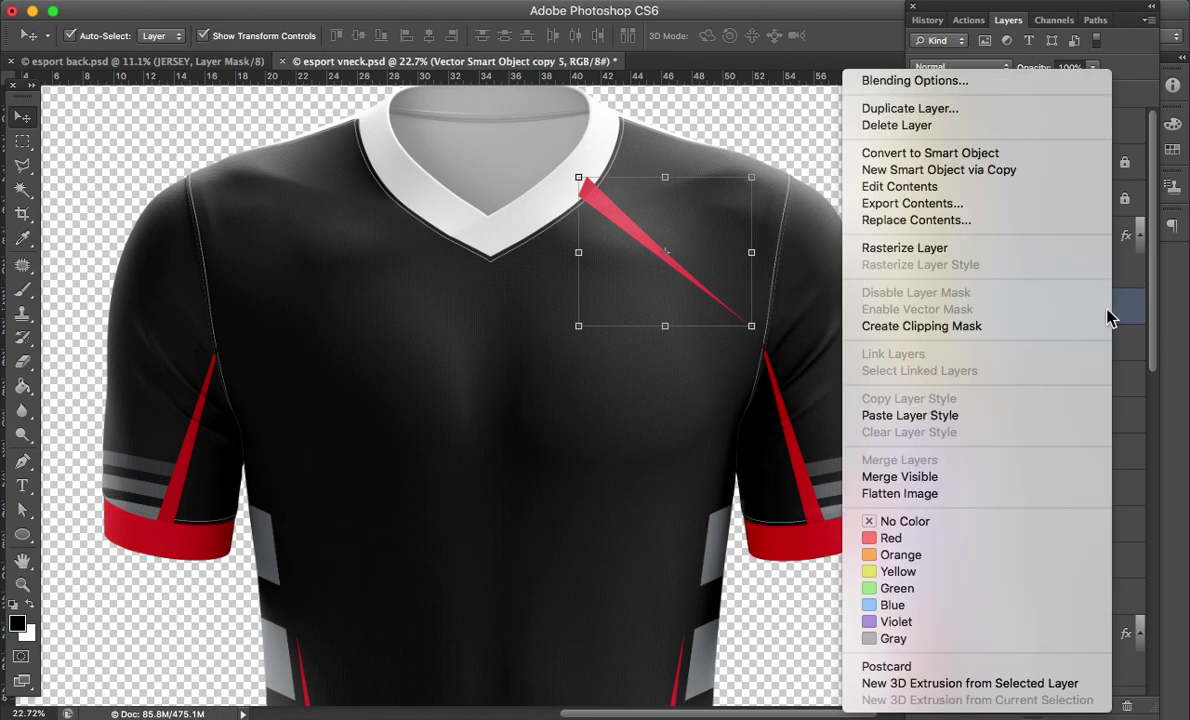
pyautogui.click(943, 249)
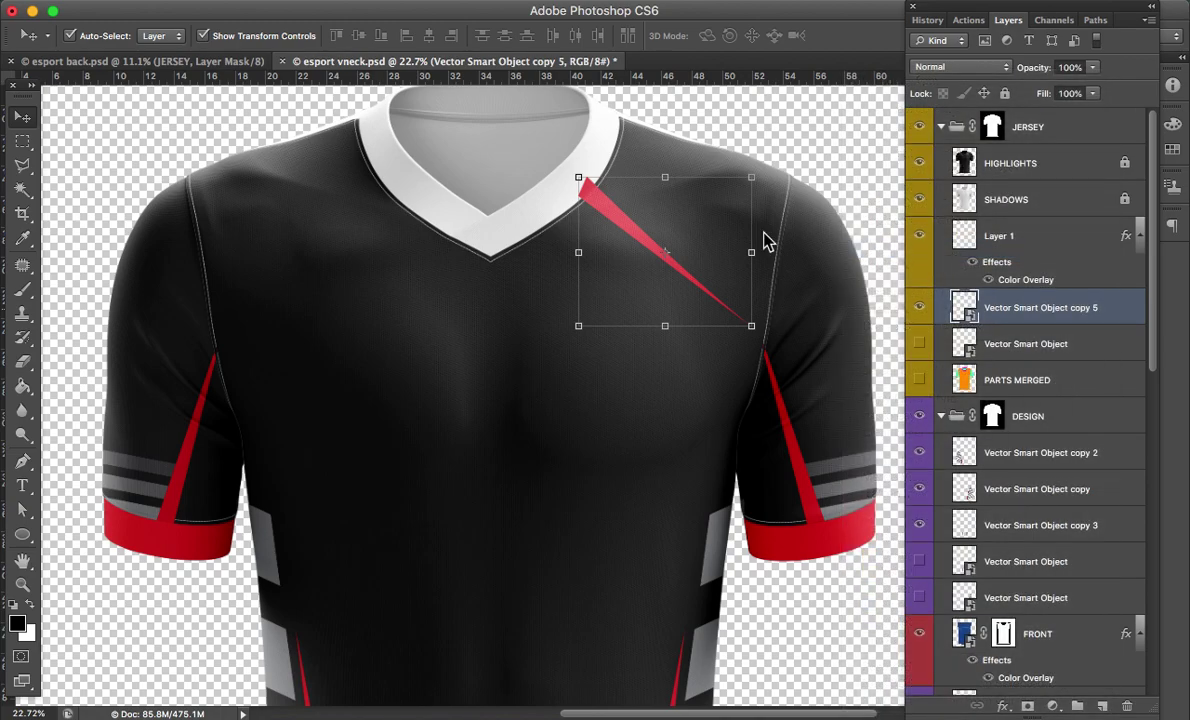
pyautogui.press('z')
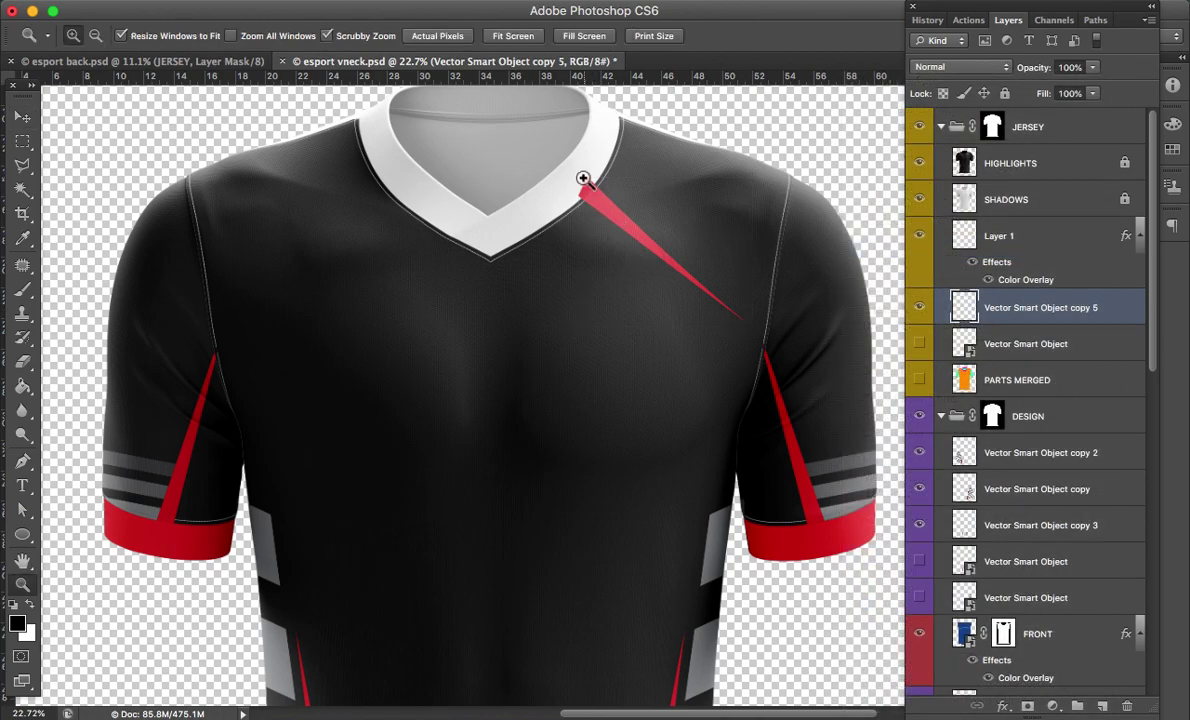
pyautogui.moveTo(600, 197); pyautogui.dragTo(640, 266)
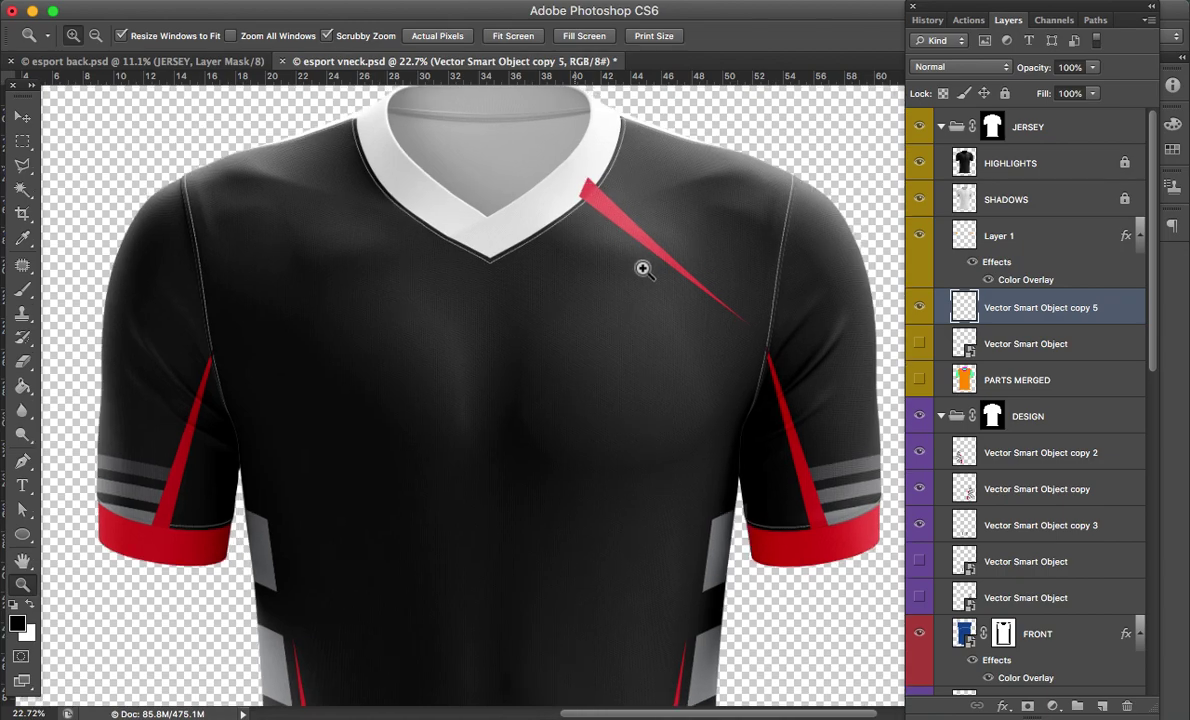
pyautogui.click(643, 268)
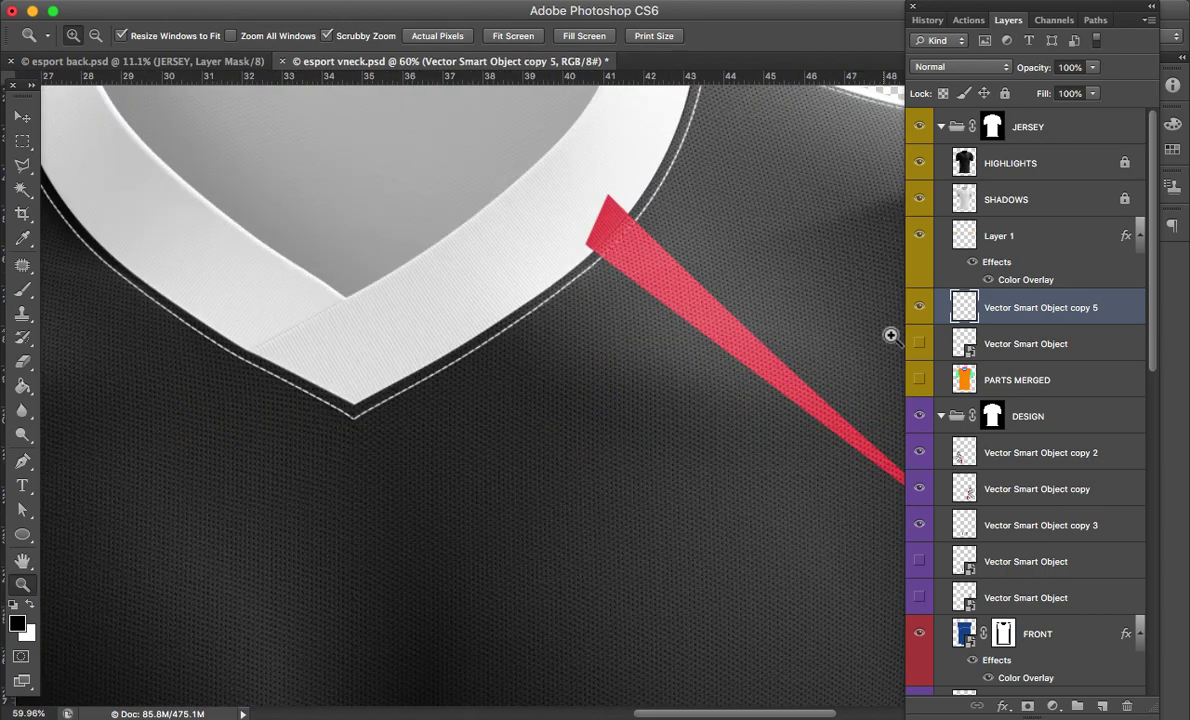
pyautogui.click(920, 384)
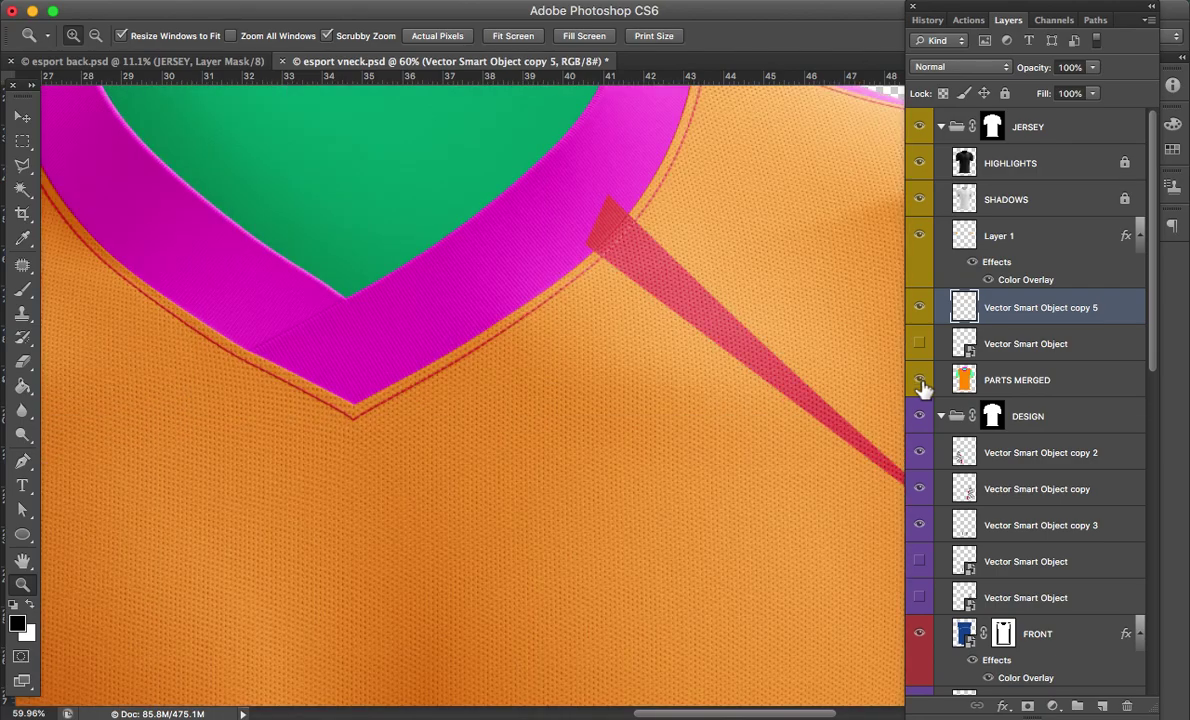
pyautogui.click(968, 382)
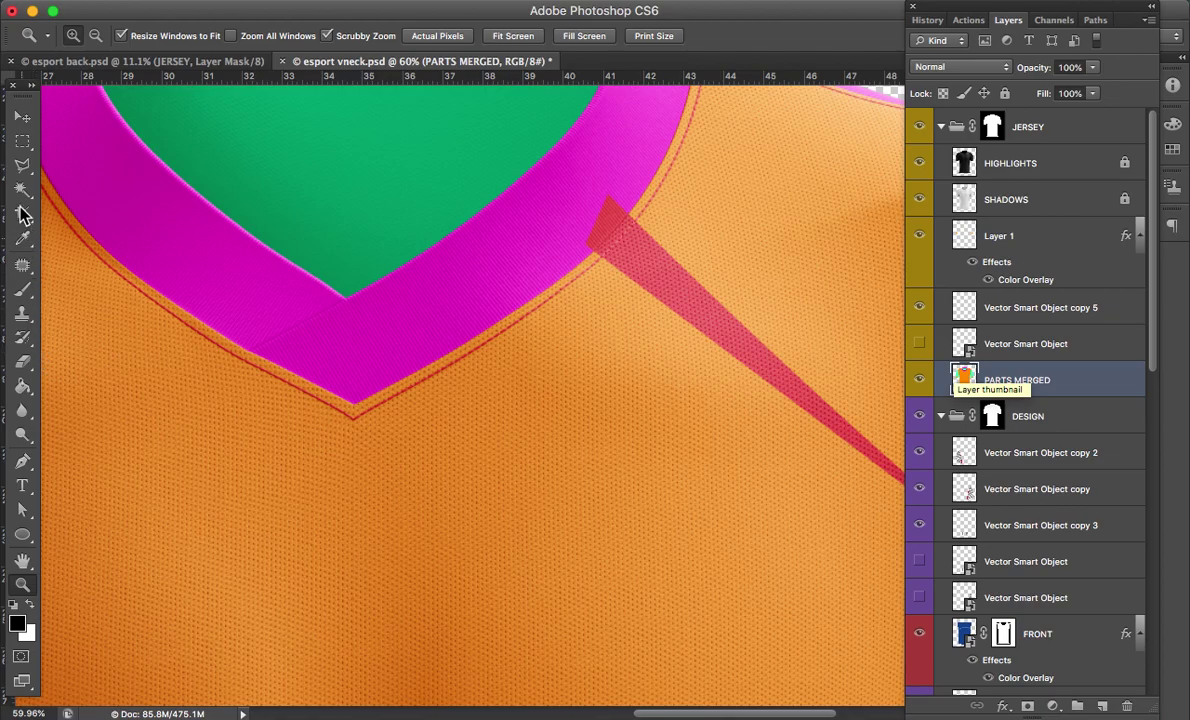
pyautogui.moveTo(22, 189); pyautogui.dragTo(110, 203)
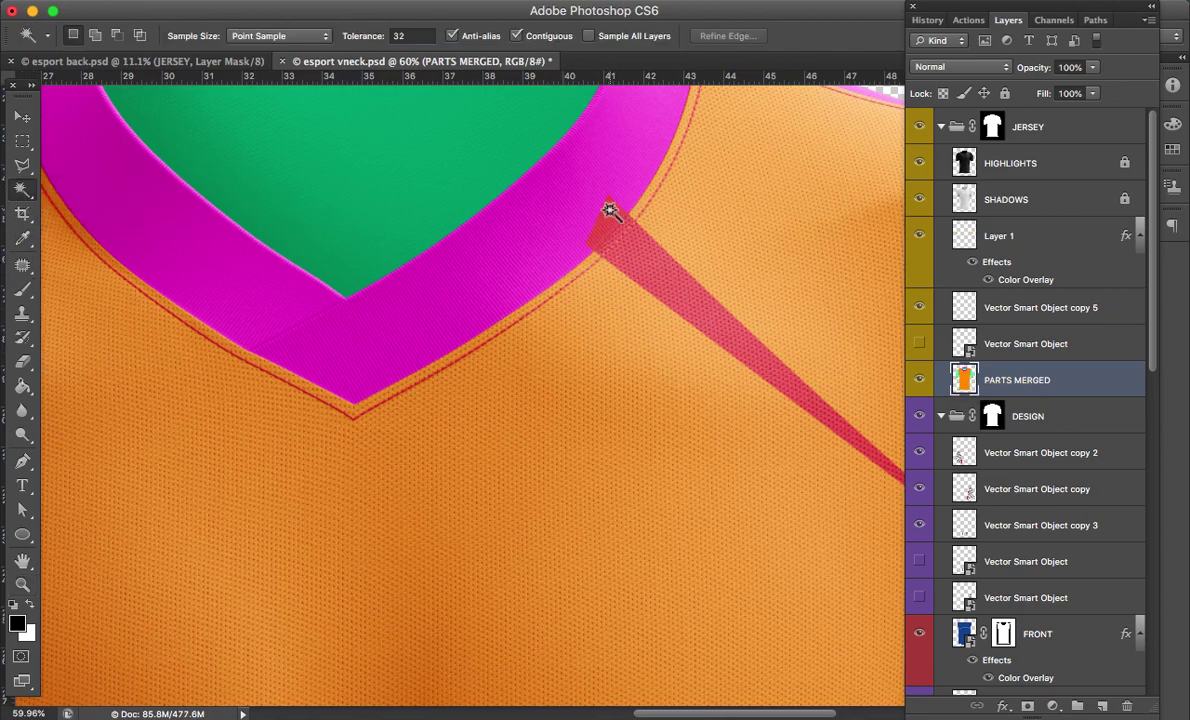
pyautogui.click(585, 239)
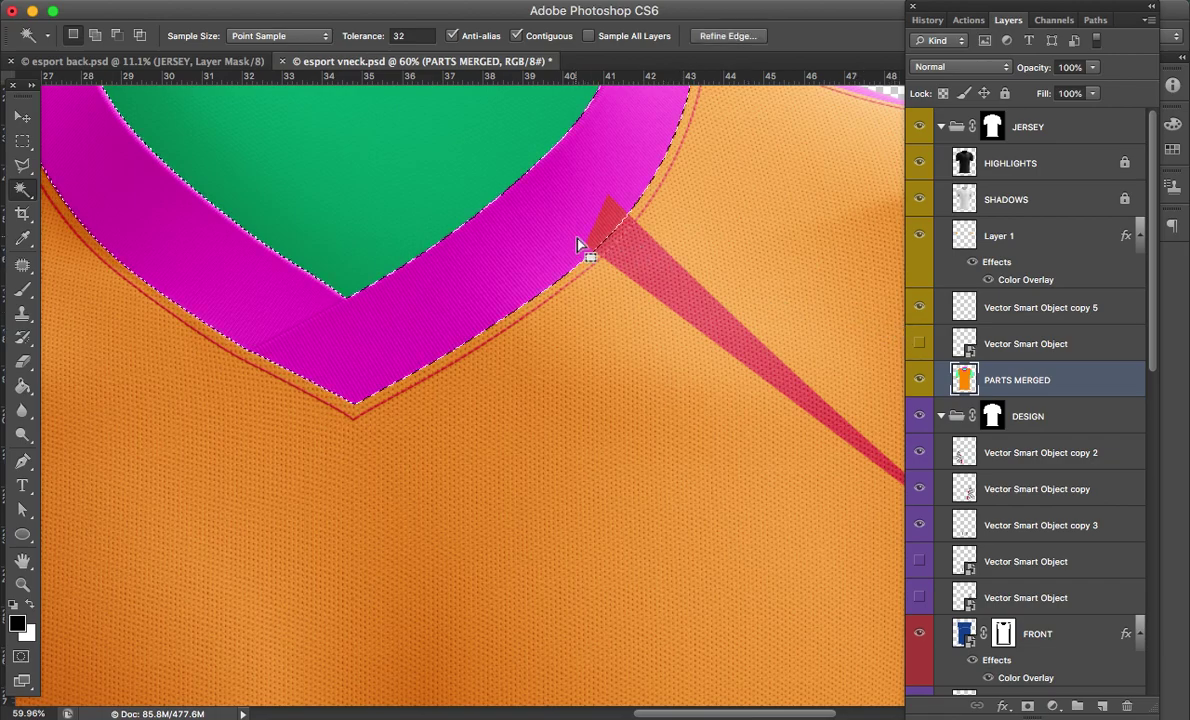
# Step: Hide PARTS MERGED, delete the stripe copy's overlap with the collar, and deselect
pyautogui.click(919, 380)
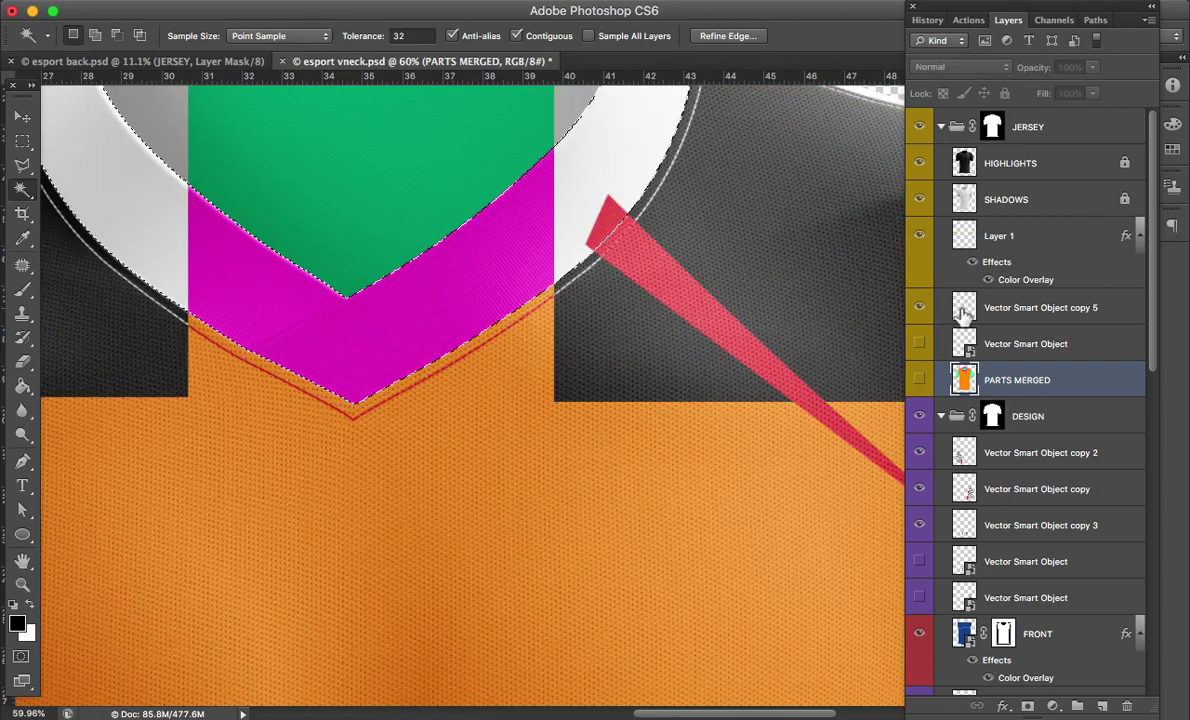
pyautogui.click(963, 311)
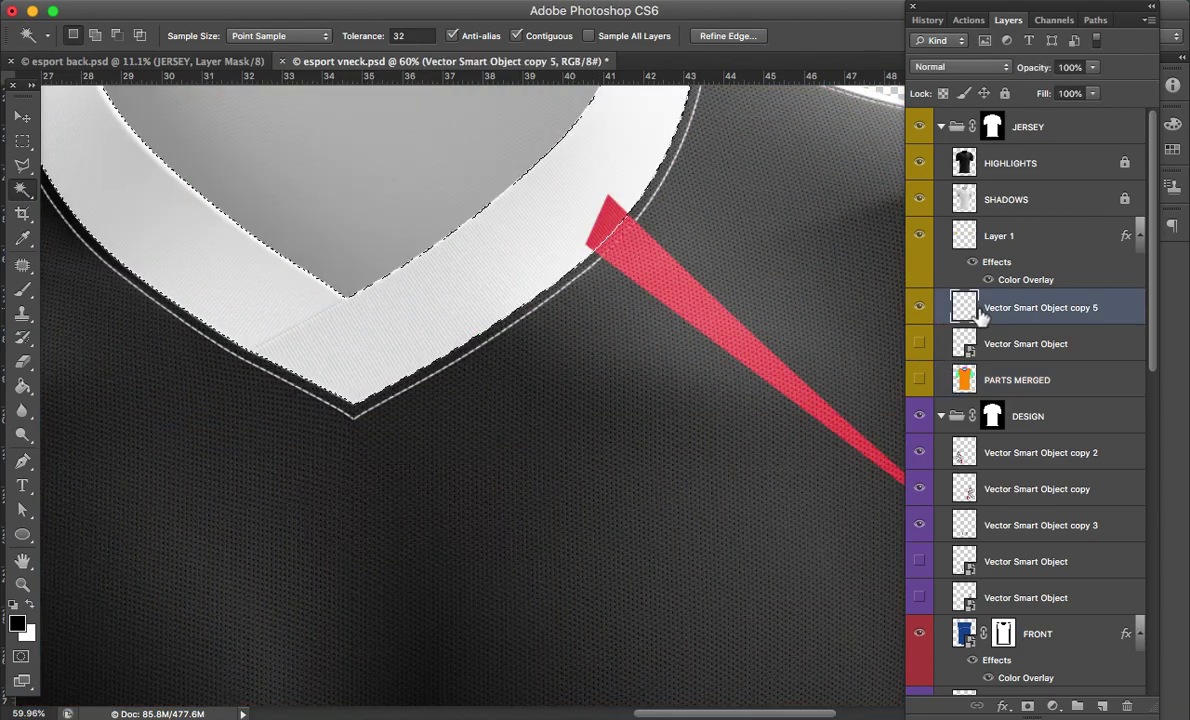
pyautogui.click(679, 309)
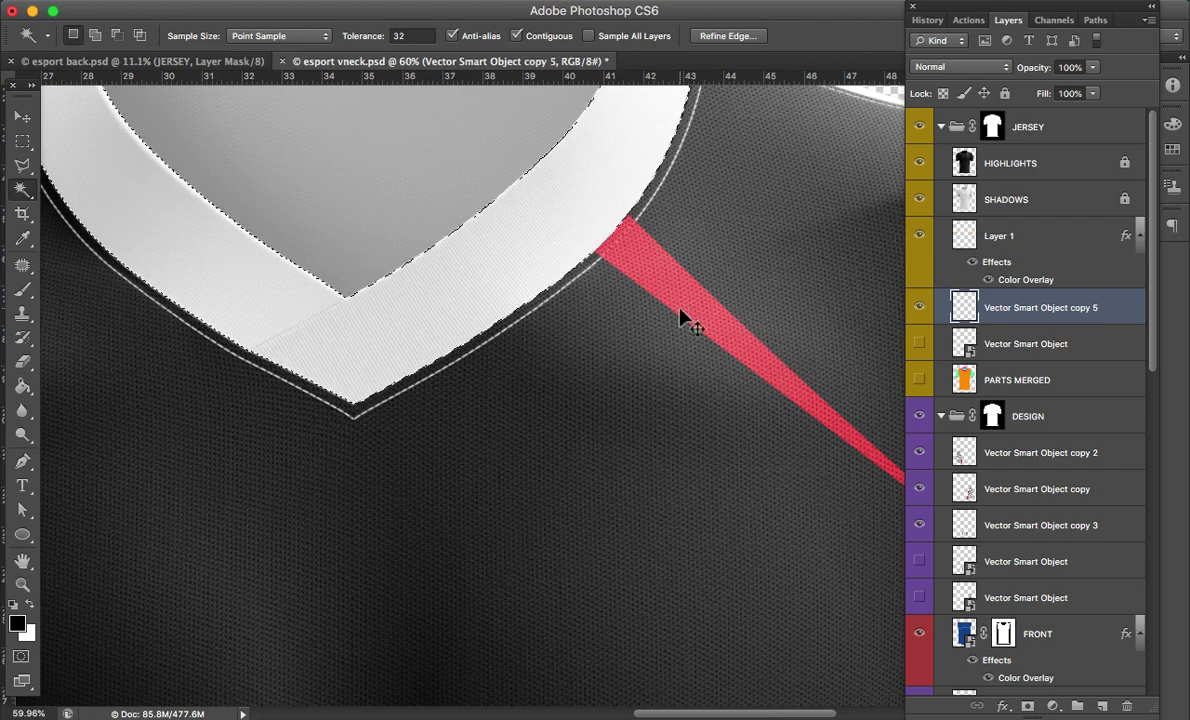
pyautogui.press('super+d')
pyautogui.press('super+minus')
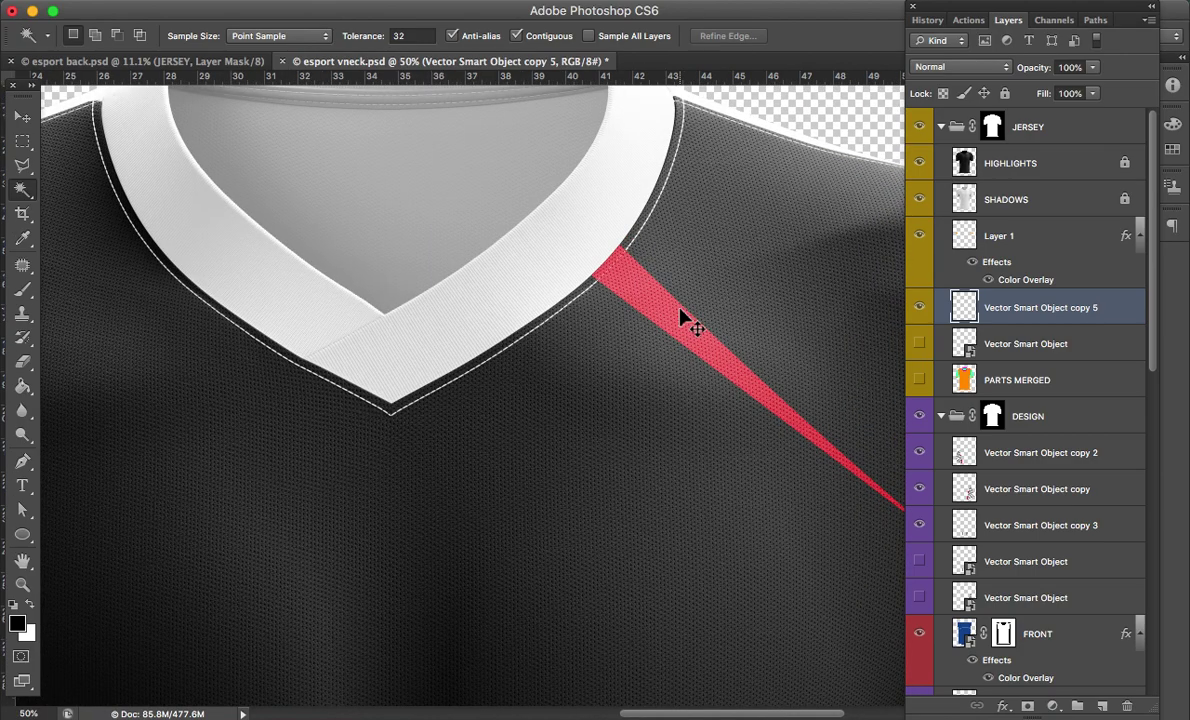
# Step: Duplicate the trimmed stripe, flip it horizontally, and set it against the collar's left edge
pyautogui.press('super+minus')
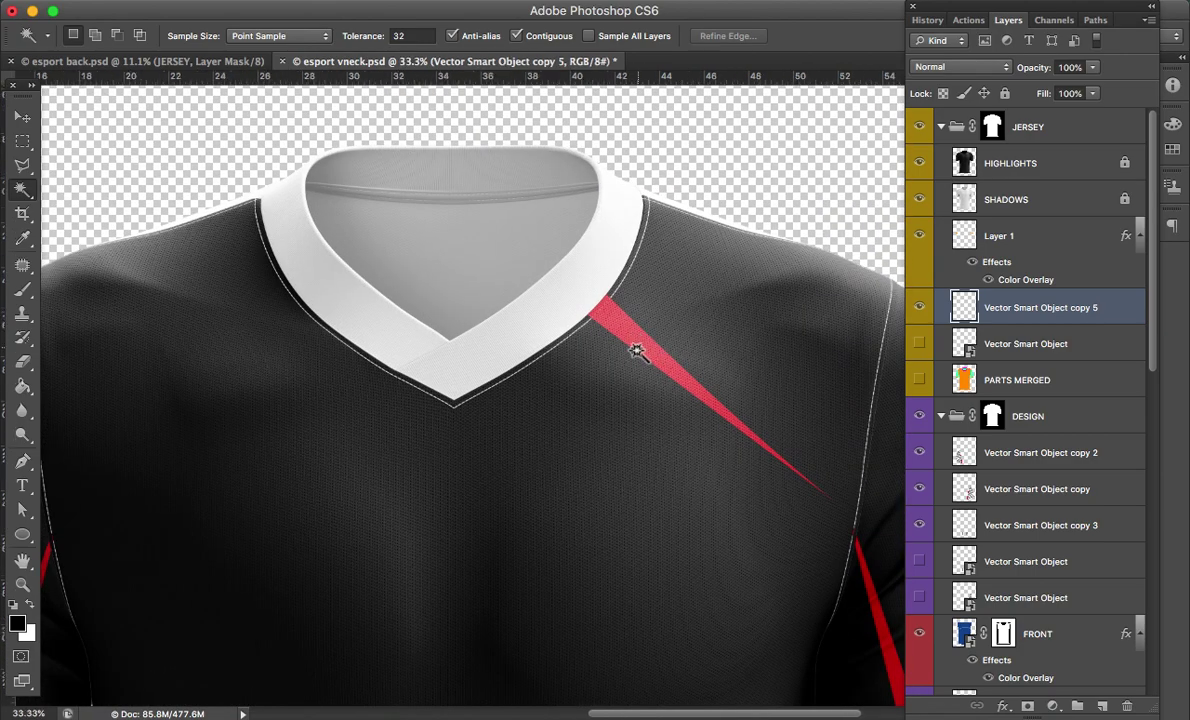
pyautogui.press('v')
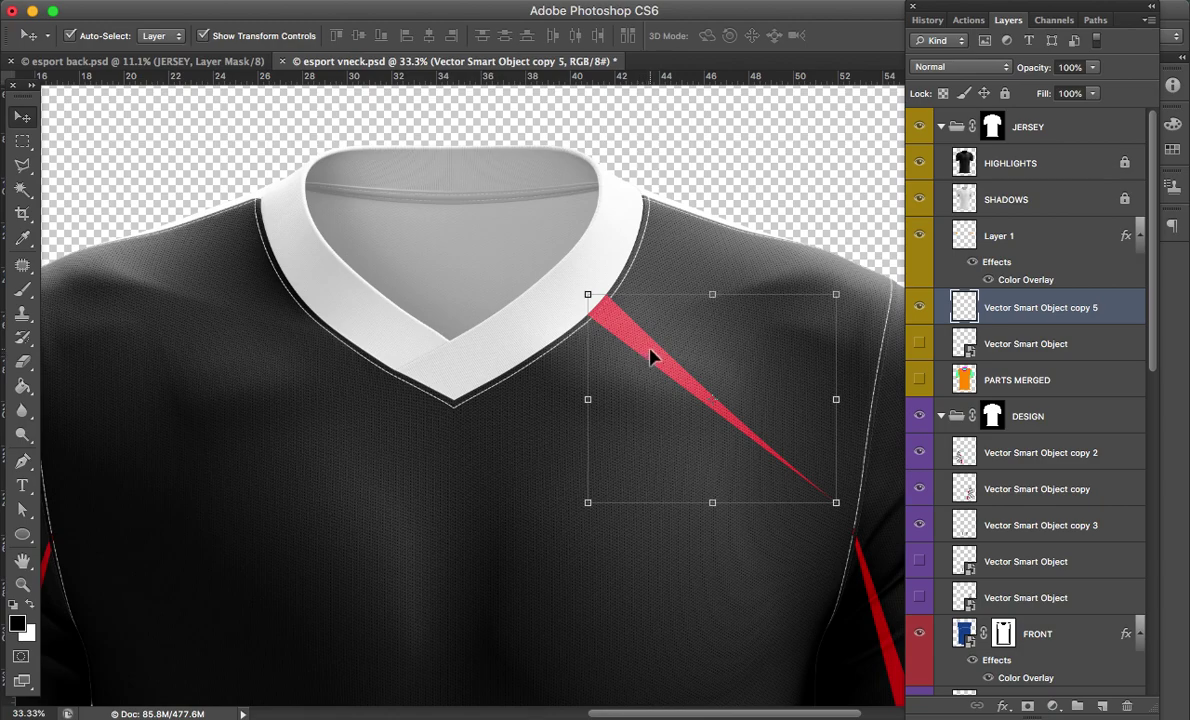
pyautogui.press('super+j')
pyautogui.moveTo(650, 360); pyautogui.dragTo(259, 352)
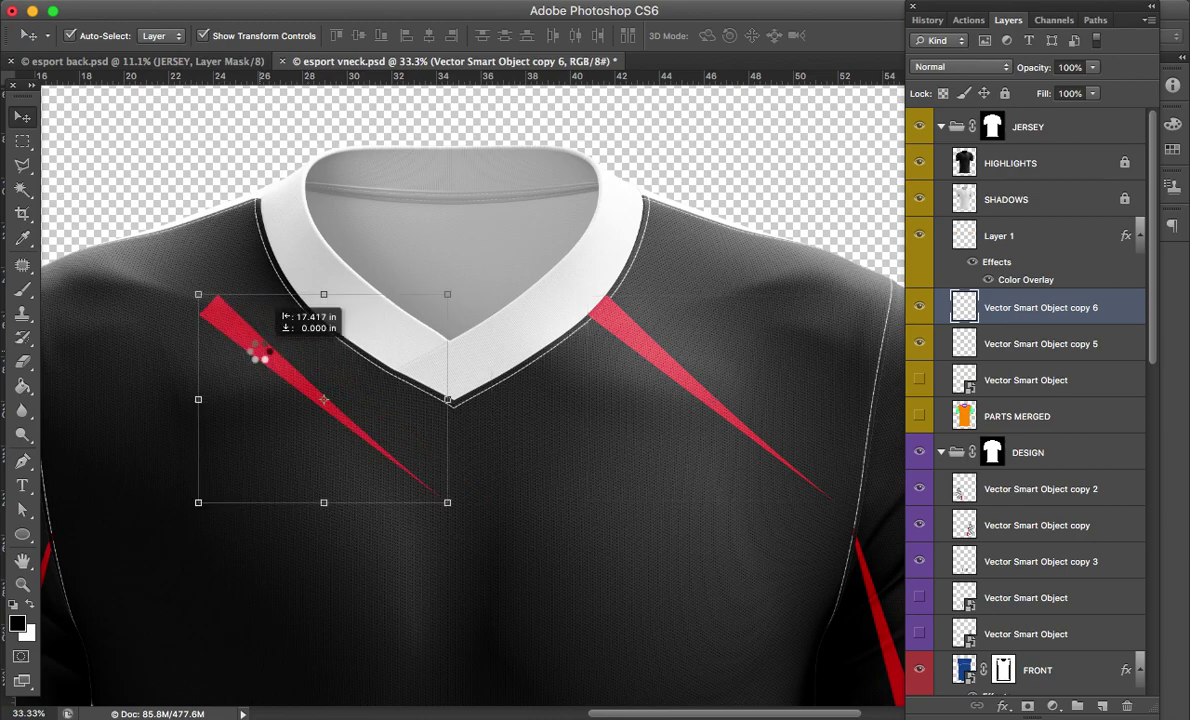
pyautogui.click(185, 2)
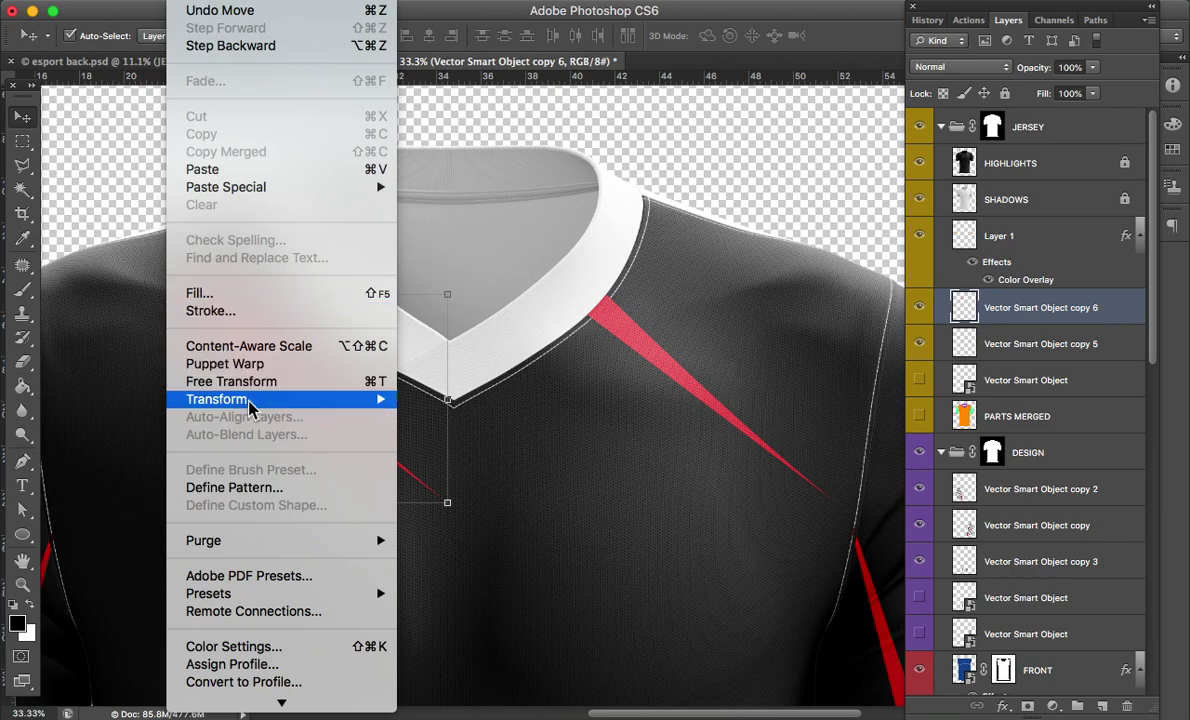
pyautogui.moveTo(217, 399)
pyautogui.click(472, 629)
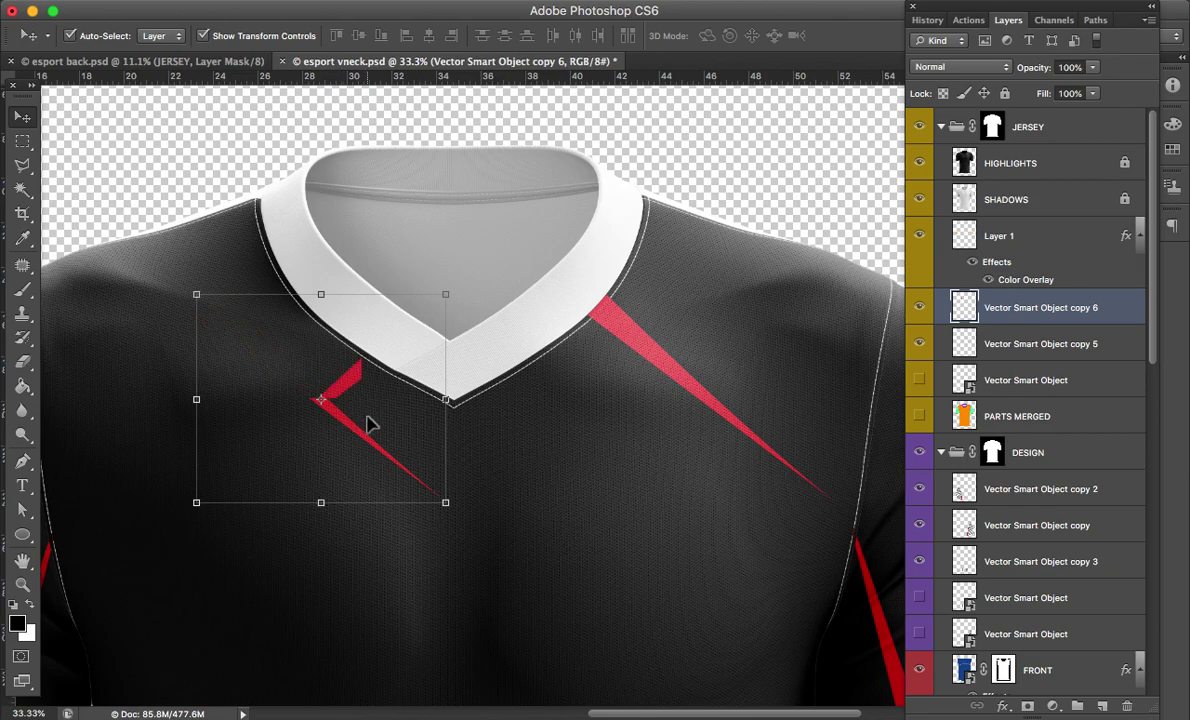
pyautogui.moveTo(383, 357); pyautogui.dragTo(263, 363)
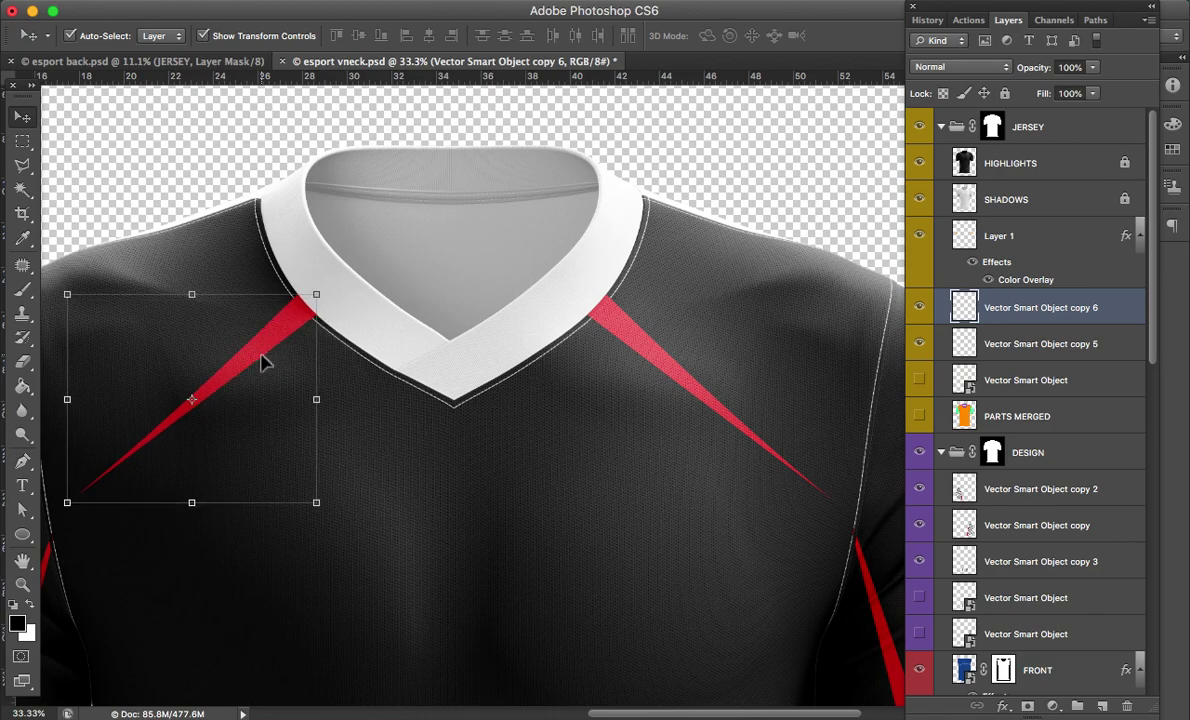
pyautogui.hotkey('ctrl', '0')
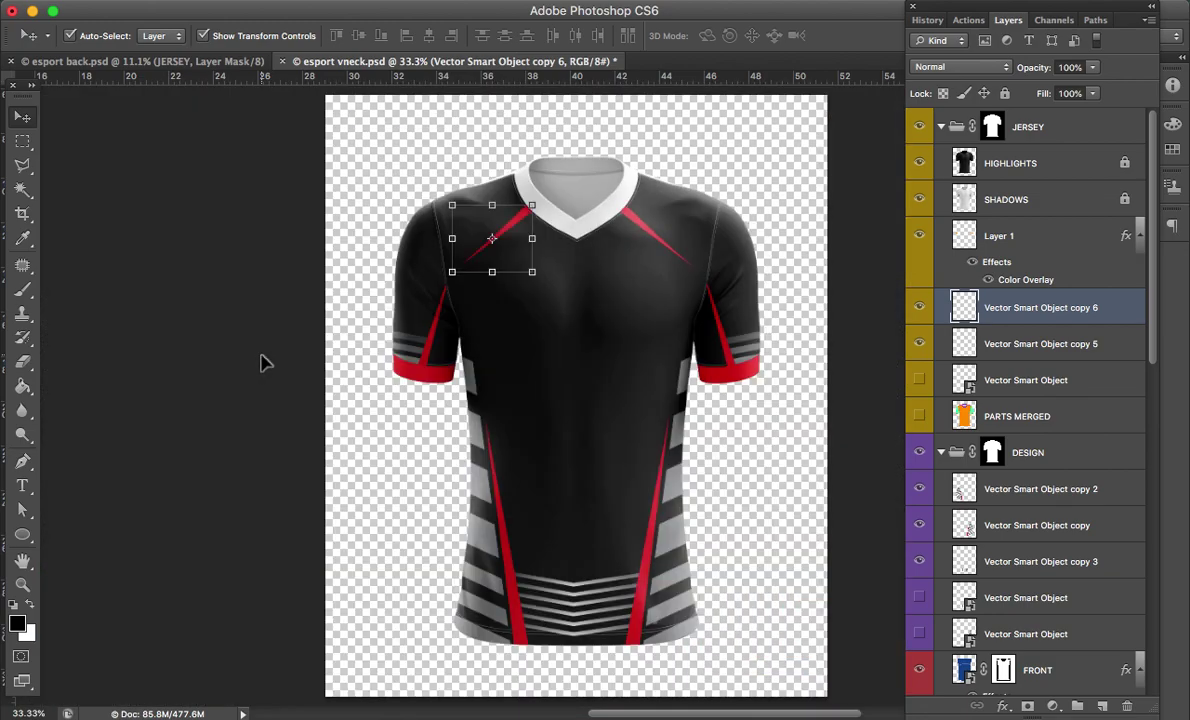
# Step: Deselect the stripe layer, then make the PARTS group and its red COLLAR layer visible
pyautogui.press('a')
pyautogui.press('v')
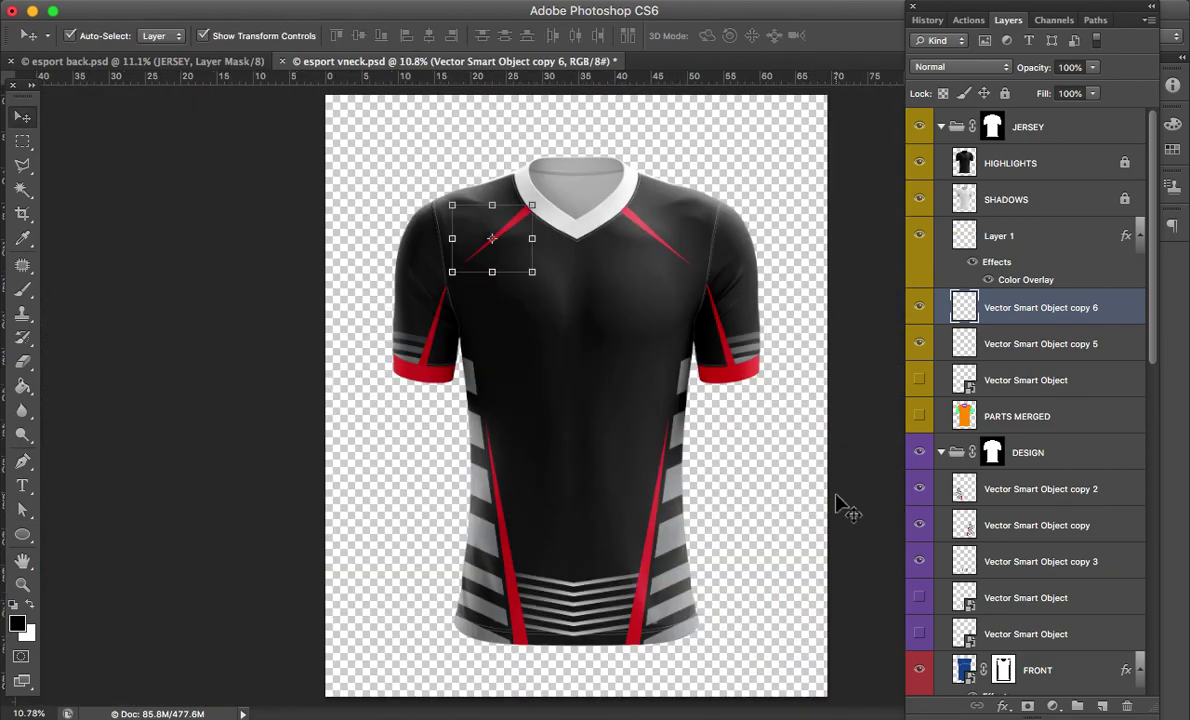
pyautogui.click(846, 502)
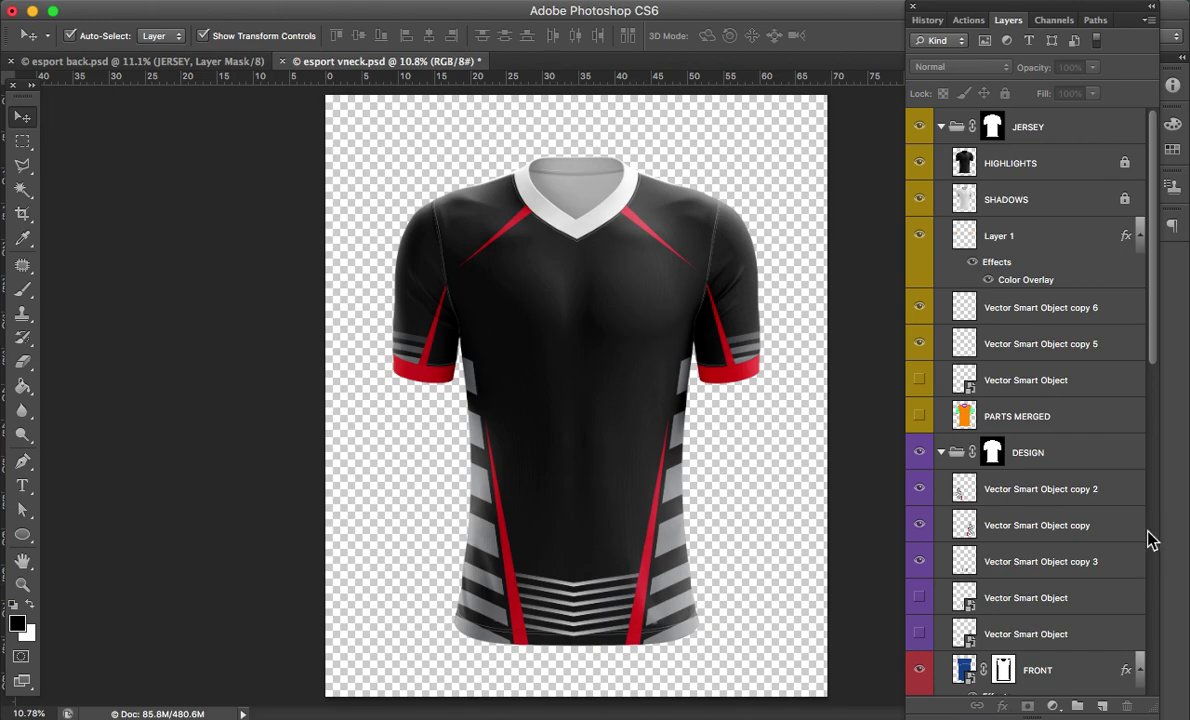
pyautogui.scroll(-10, 1150, 540)
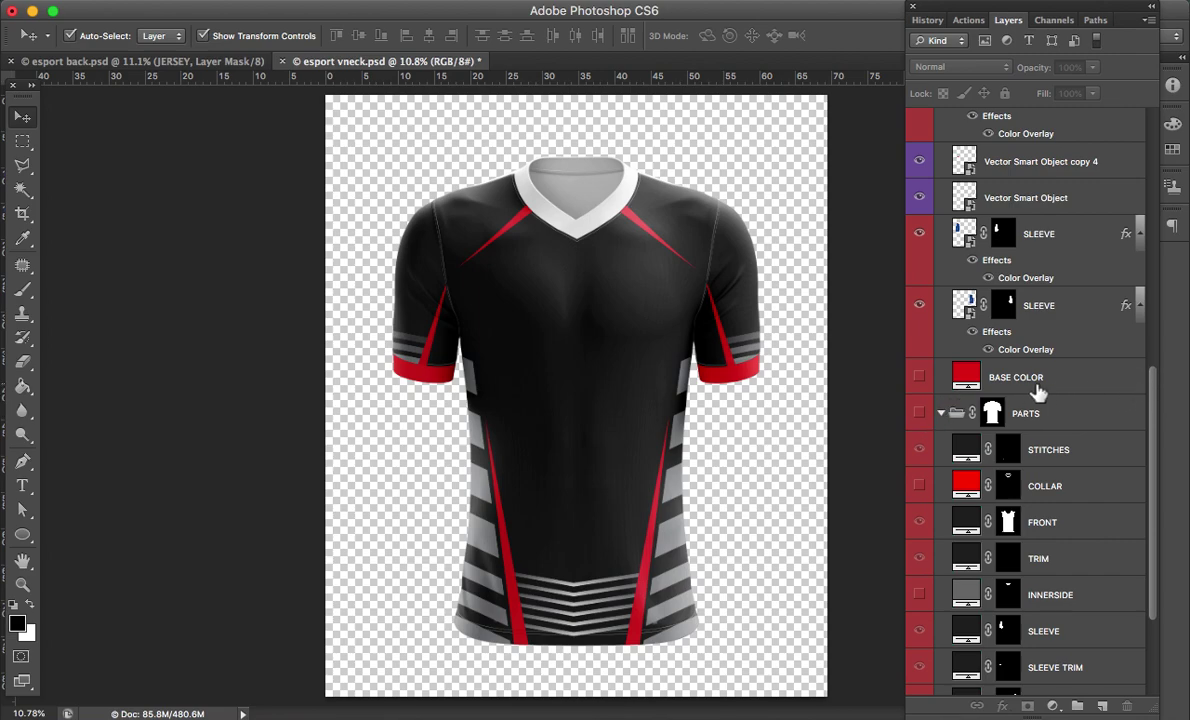
pyautogui.click(920, 415)
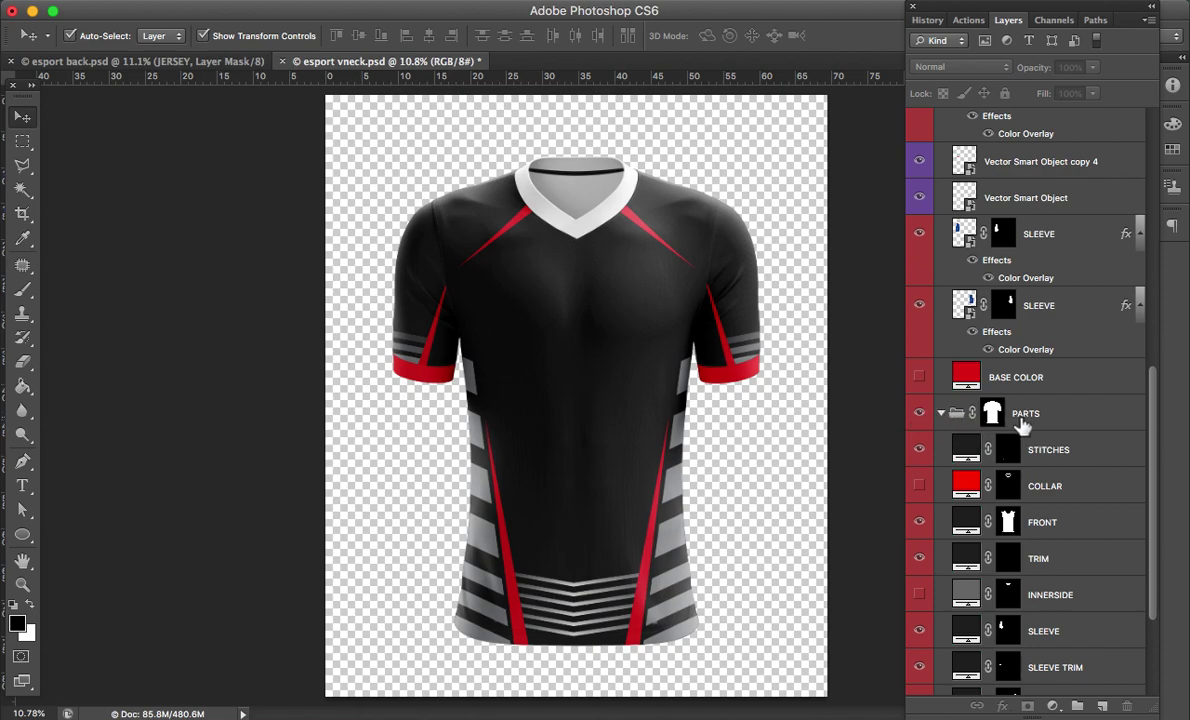
pyautogui.click(919, 486)
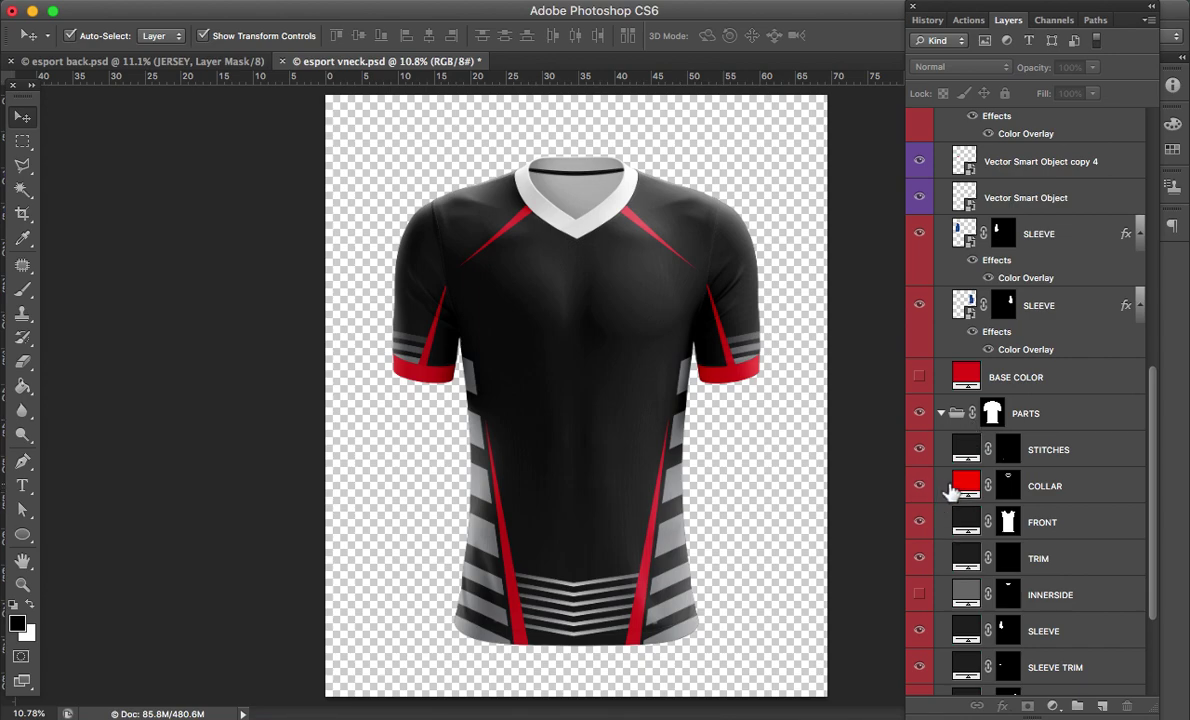
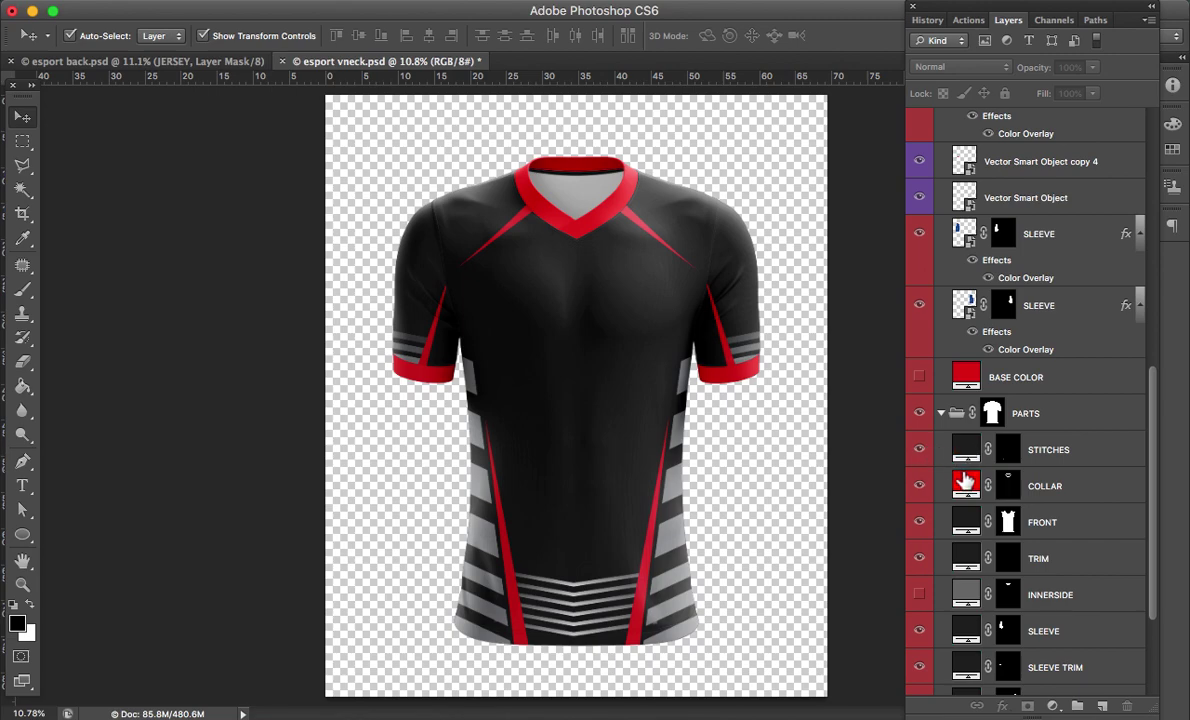
# Step: Zoom in on the front jersey collar, then fit the whole jersey in view
pyautogui.moveTo(997, 563); pyautogui.dragTo(943, 486)
pyautogui.press('a')
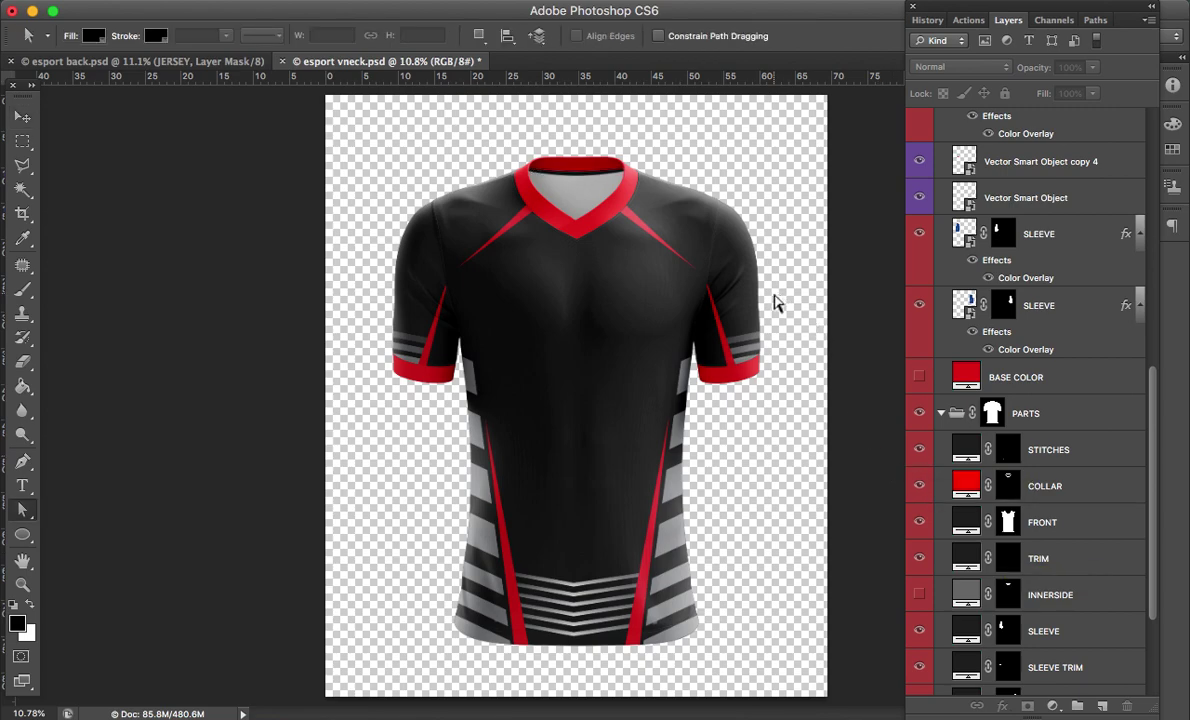
pyautogui.hotkey('ctrl', '-')
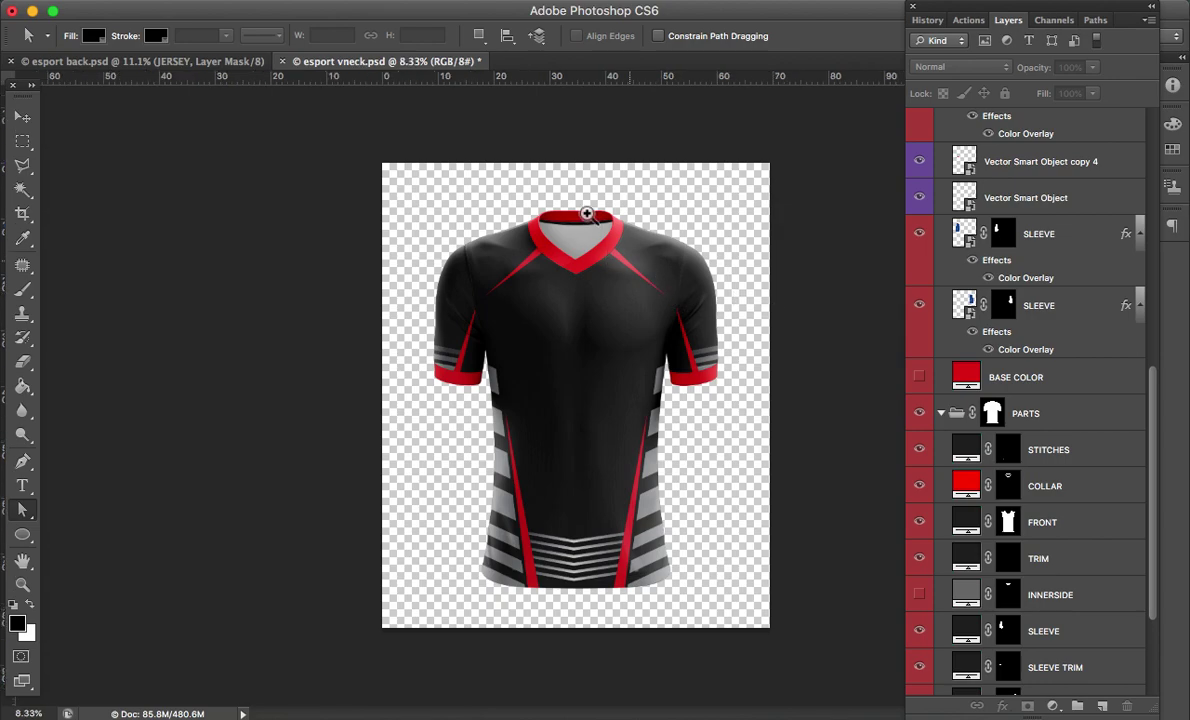
pyautogui.press('z')
pyautogui.click(620, 323)
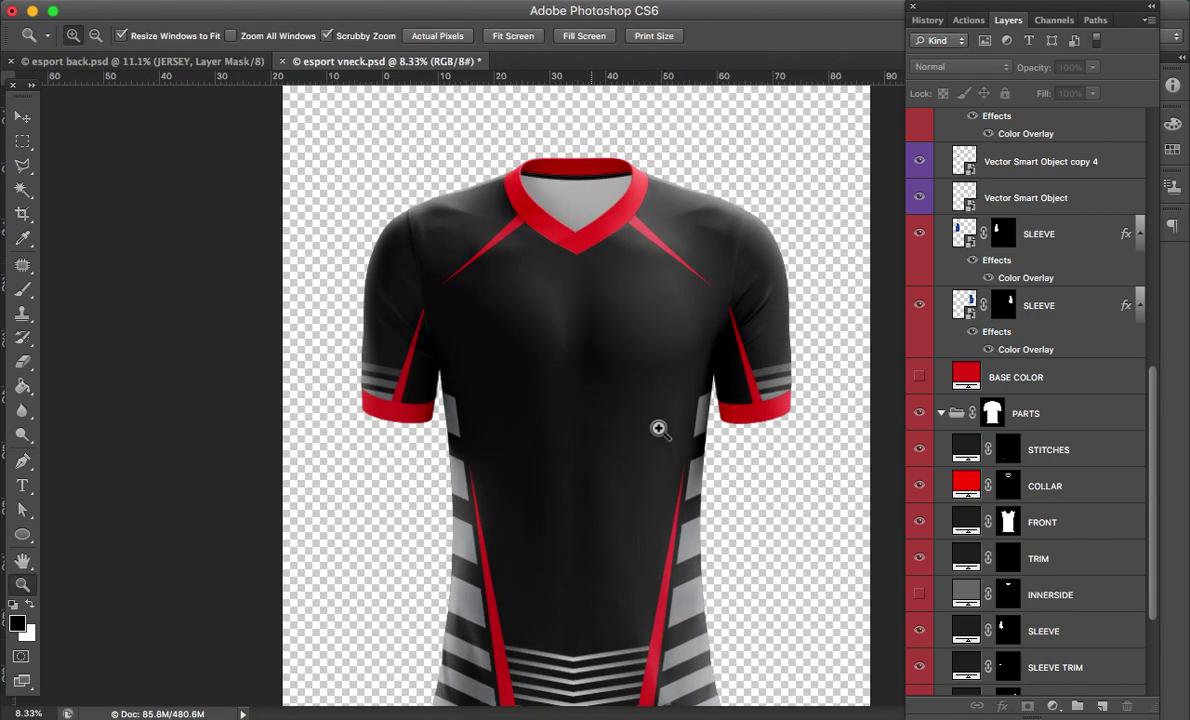
pyautogui.click(659, 428)
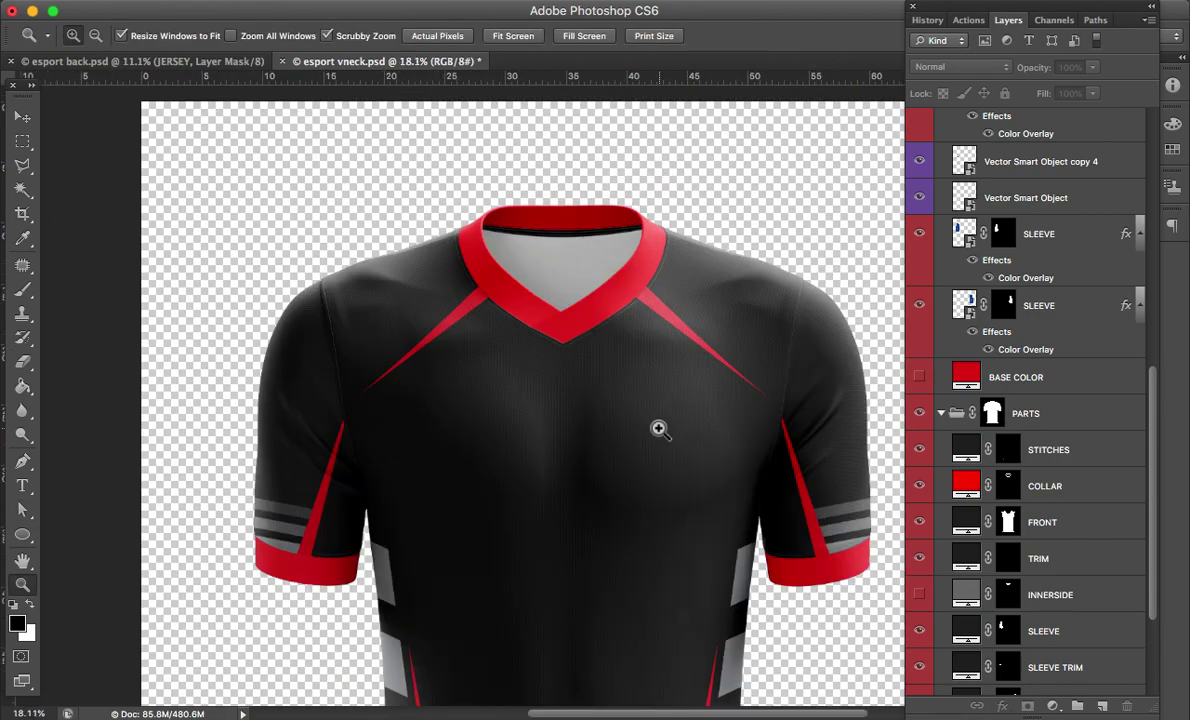
pyautogui.press('a')
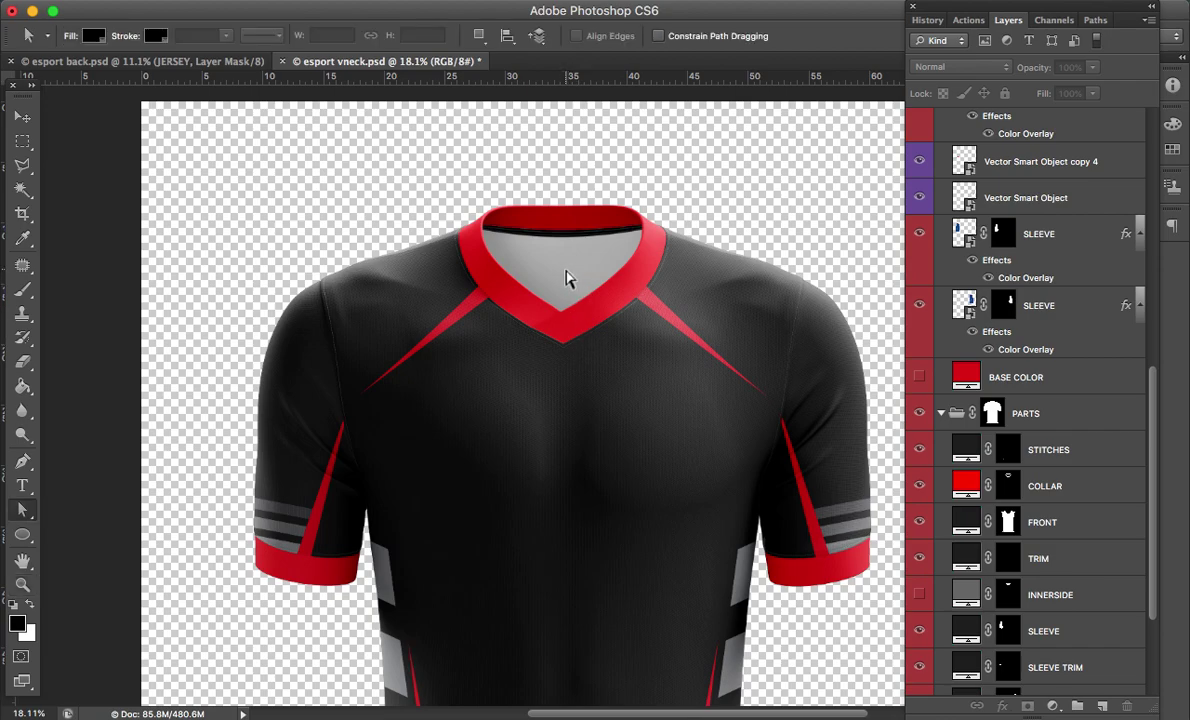
pyautogui.press('v')
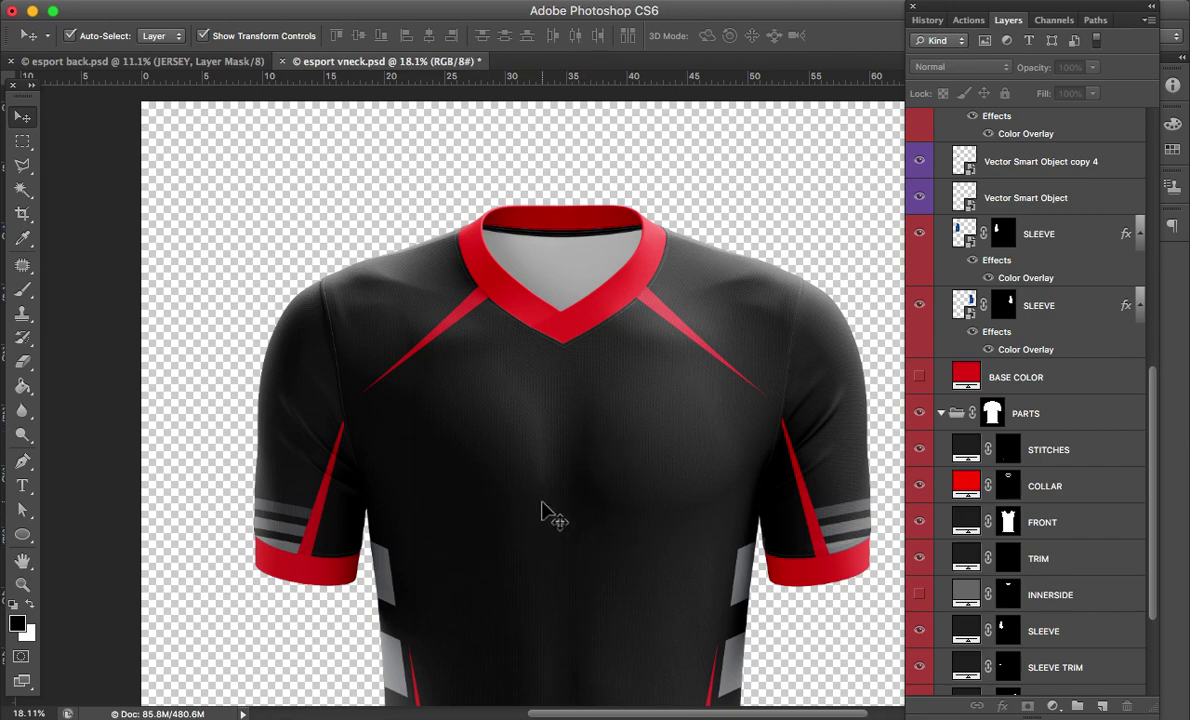
pyautogui.press('a')
pyautogui.press('super+0')
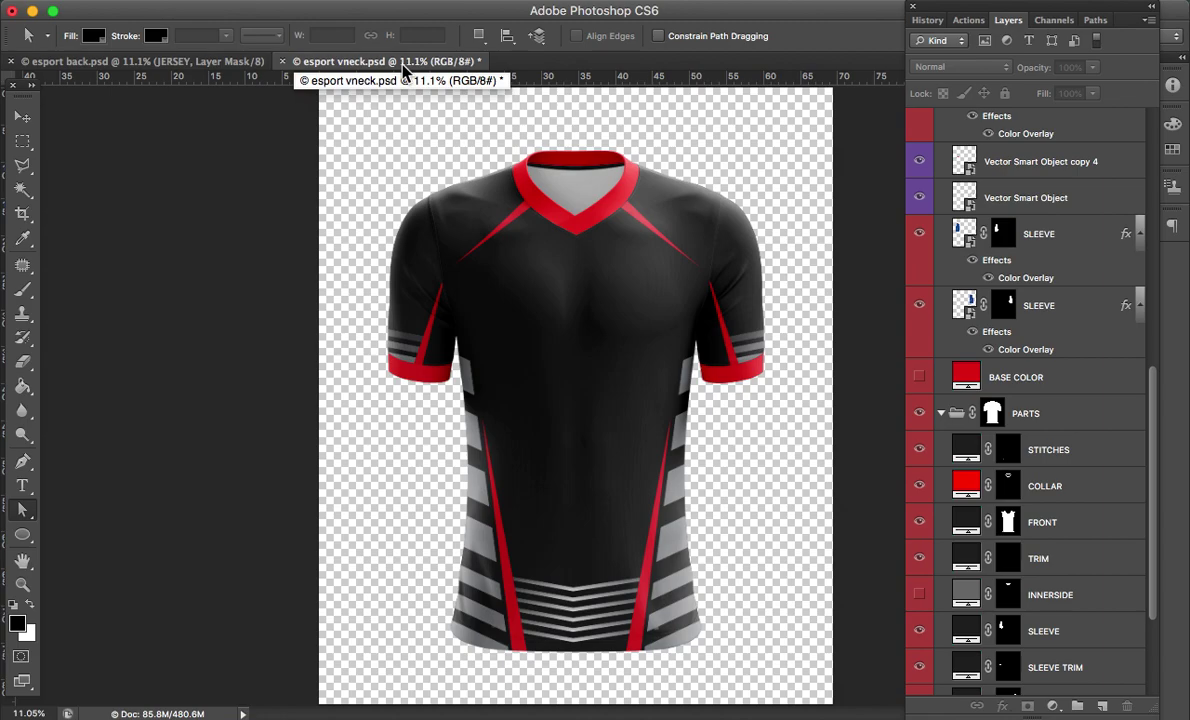
# Step: Float the front v-neck jersey as a smaller window shifted to the right
pyautogui.moveTo(404, 65); pyautogui.dragTo(410, 94)
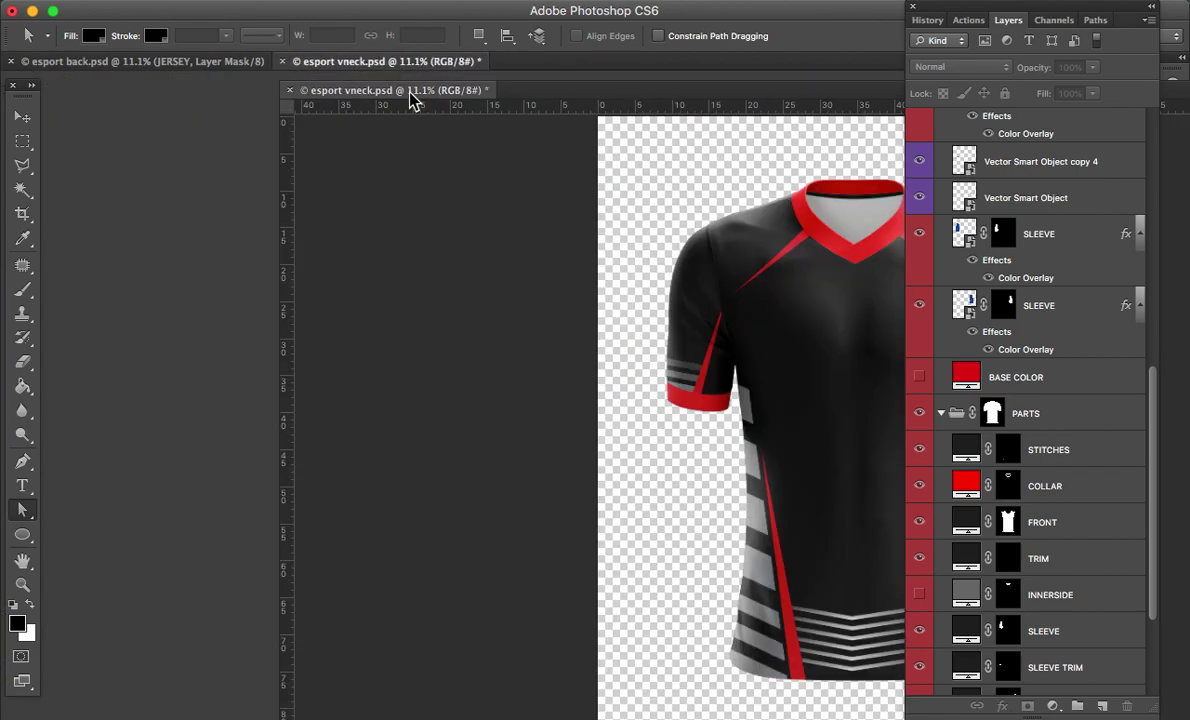
pyautogui.moveTo(412, 98); pyautogui.dragTo(414, 100)
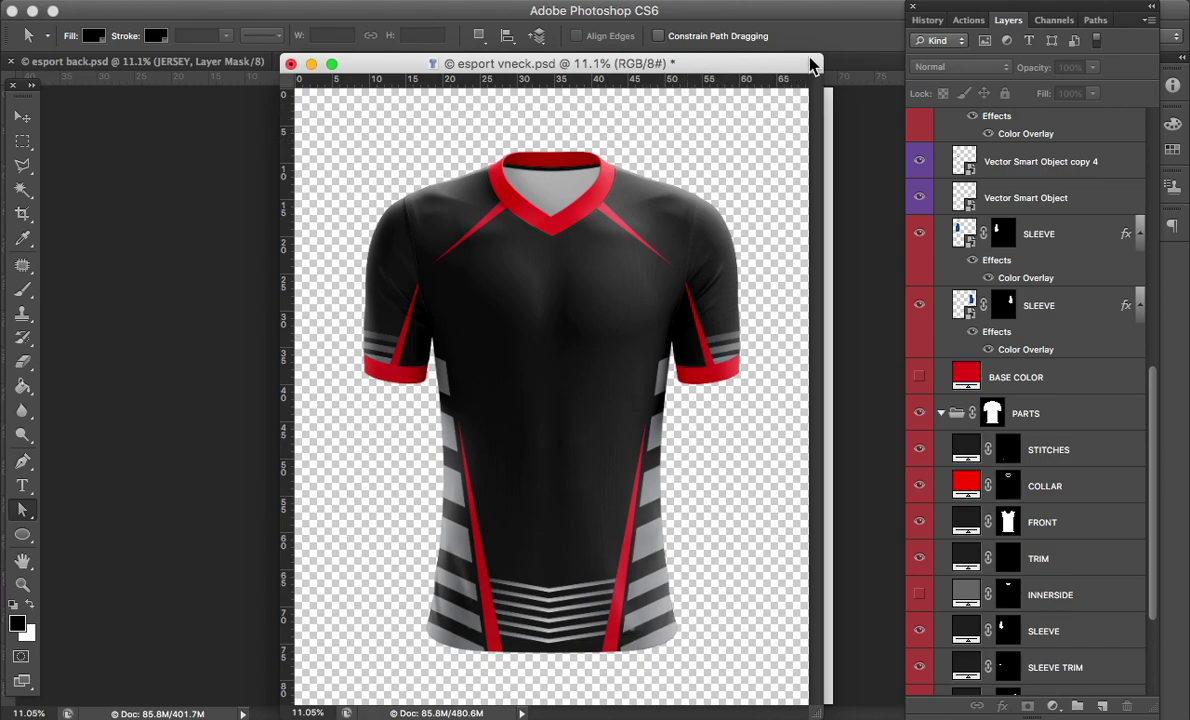
pyautogui.moveTo(813, 51); pyautogui.dragTo(773, 67)
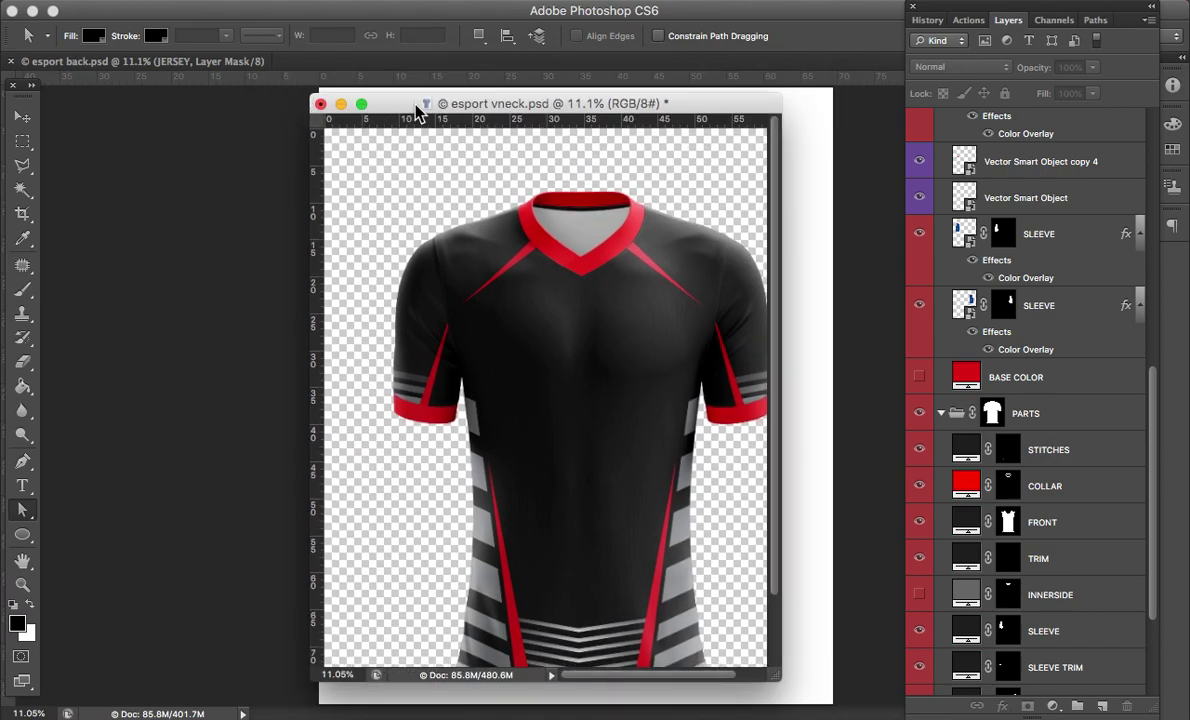
pyautogui.moveTo(385, 104); pyautogui.dragTo(450, 93)
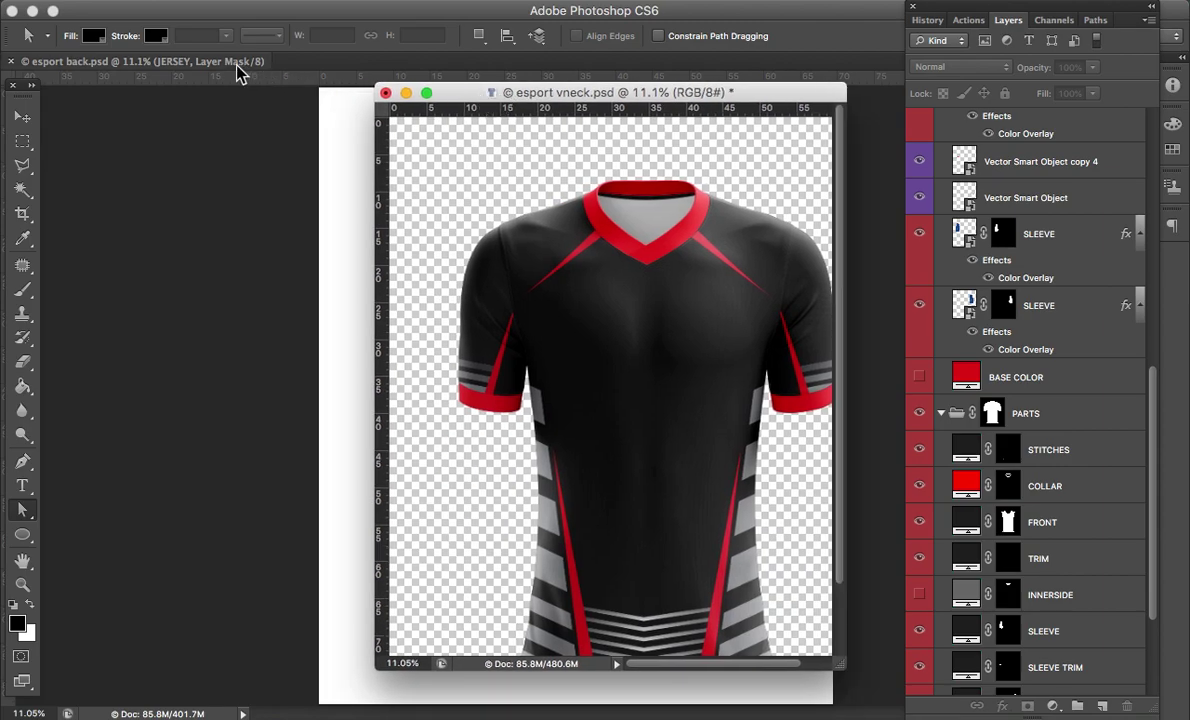
# Step: Float the back jersey as a smaller window beside the front one
pyautogui.click(239, 95)
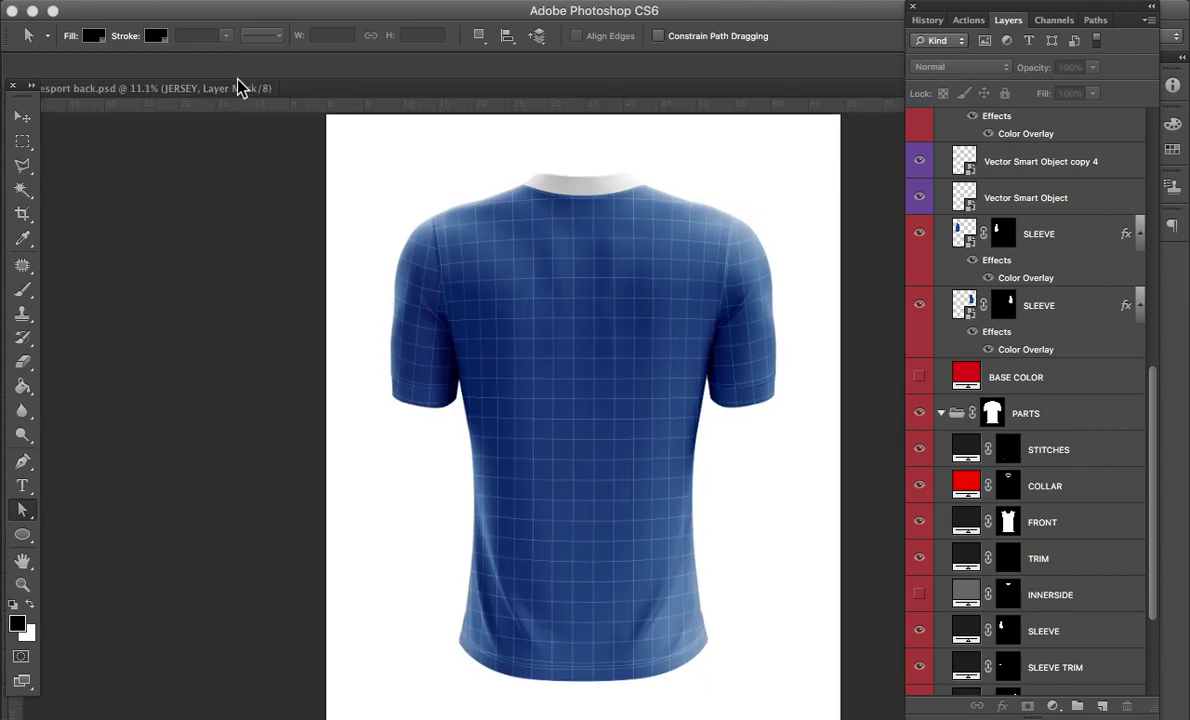
pyautogui.moveTo(238, 88); pyautogui.dragTo(238, 88)
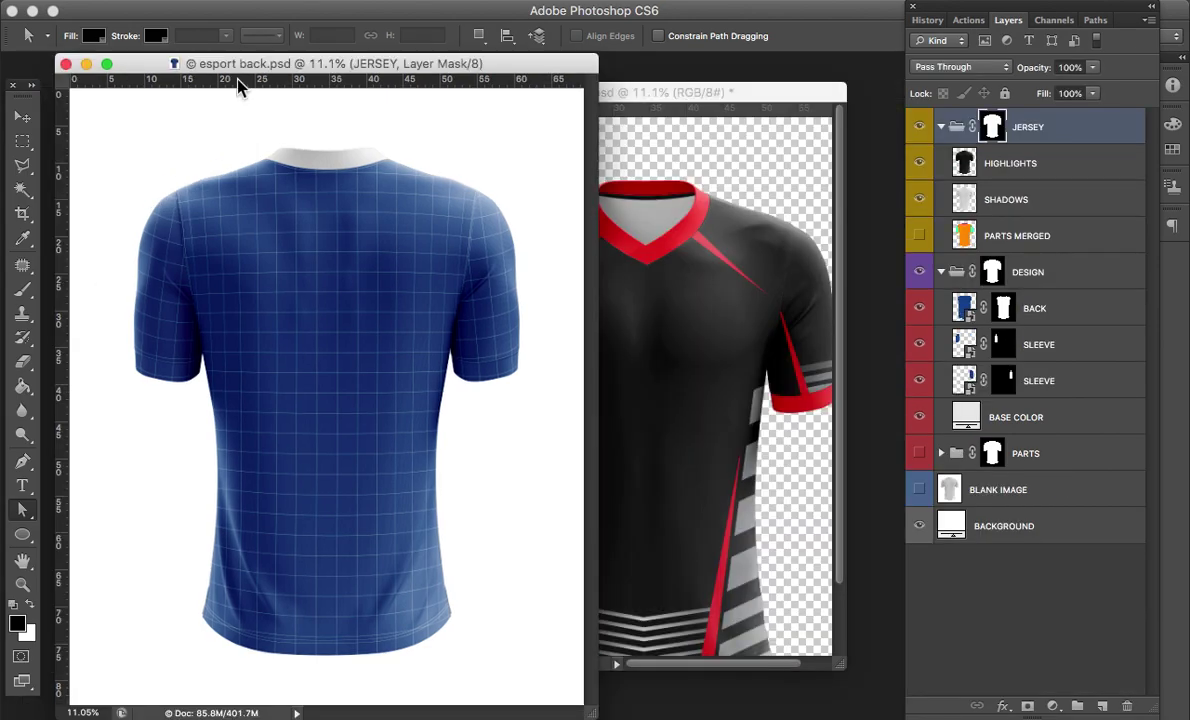
pyautogui.moveTo(591, 59)
pyautogui.mouseDown()
pyautogui.moveTo(538, 83)
pyautogui.moveTo(540, 113)
pyautogui.mouseUp()
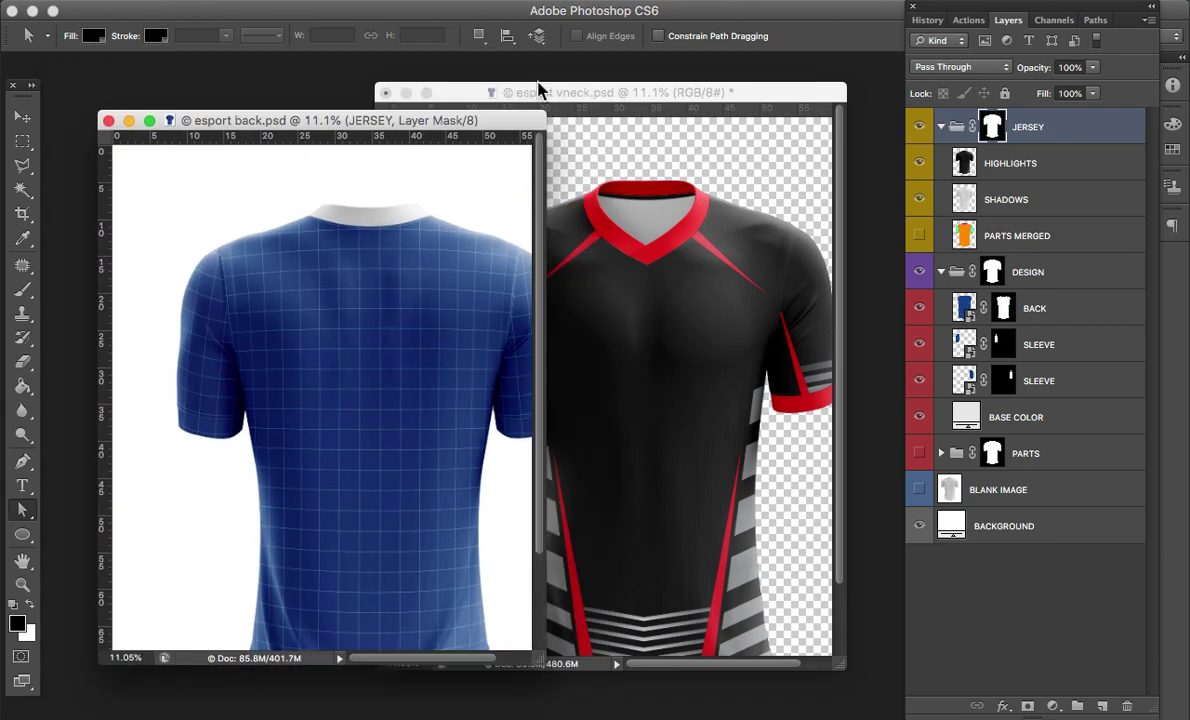
pyautogui.click(590, 96)
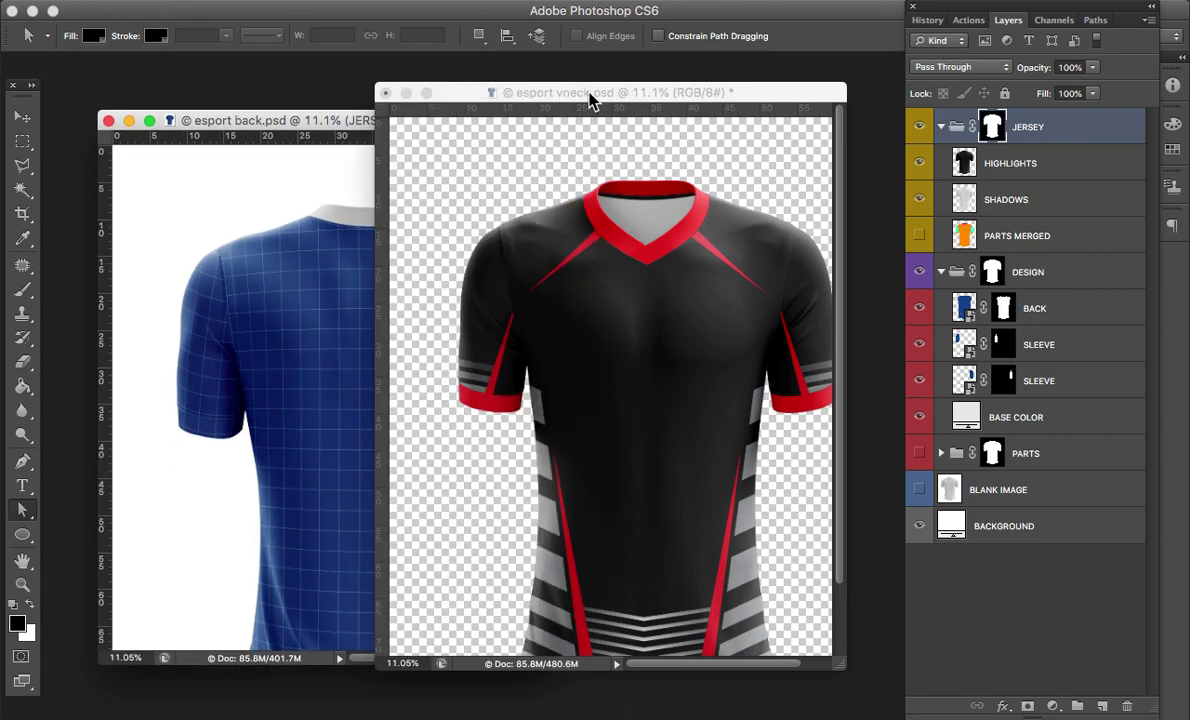
# Step: Paste the black Color Overlay style onto the back DESIGN group and show PARTS MERGED
pyautogui.press('v')
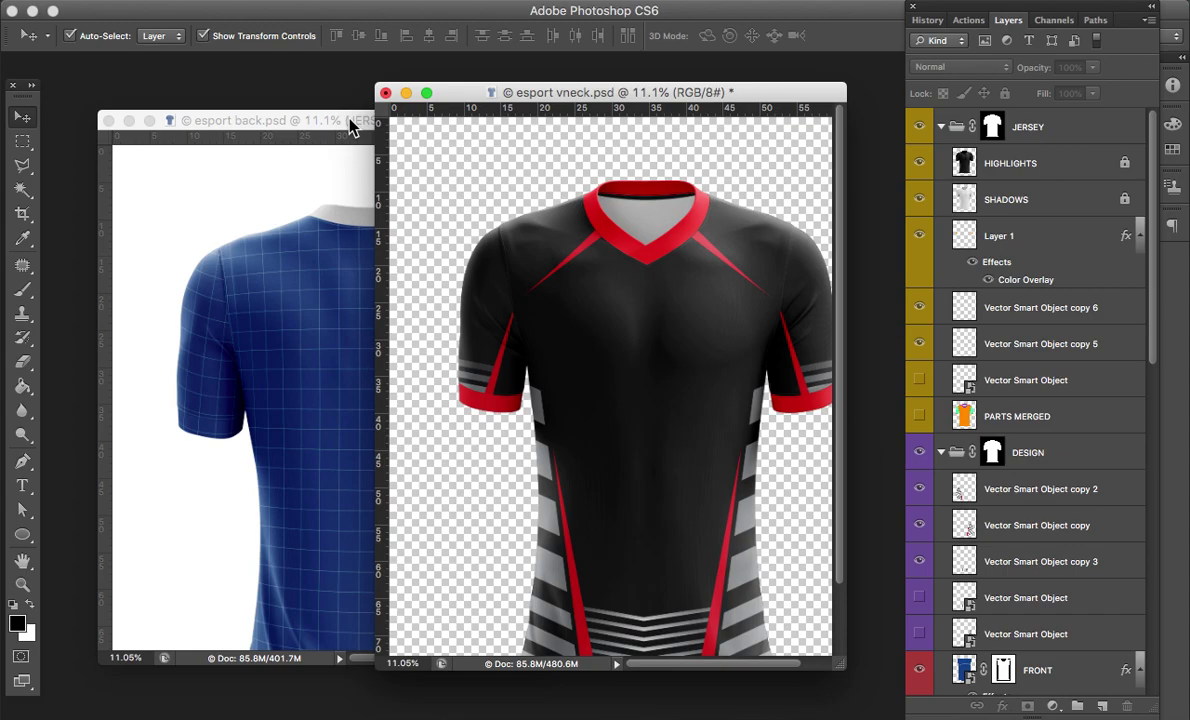
pyautogui.click(352, 125)
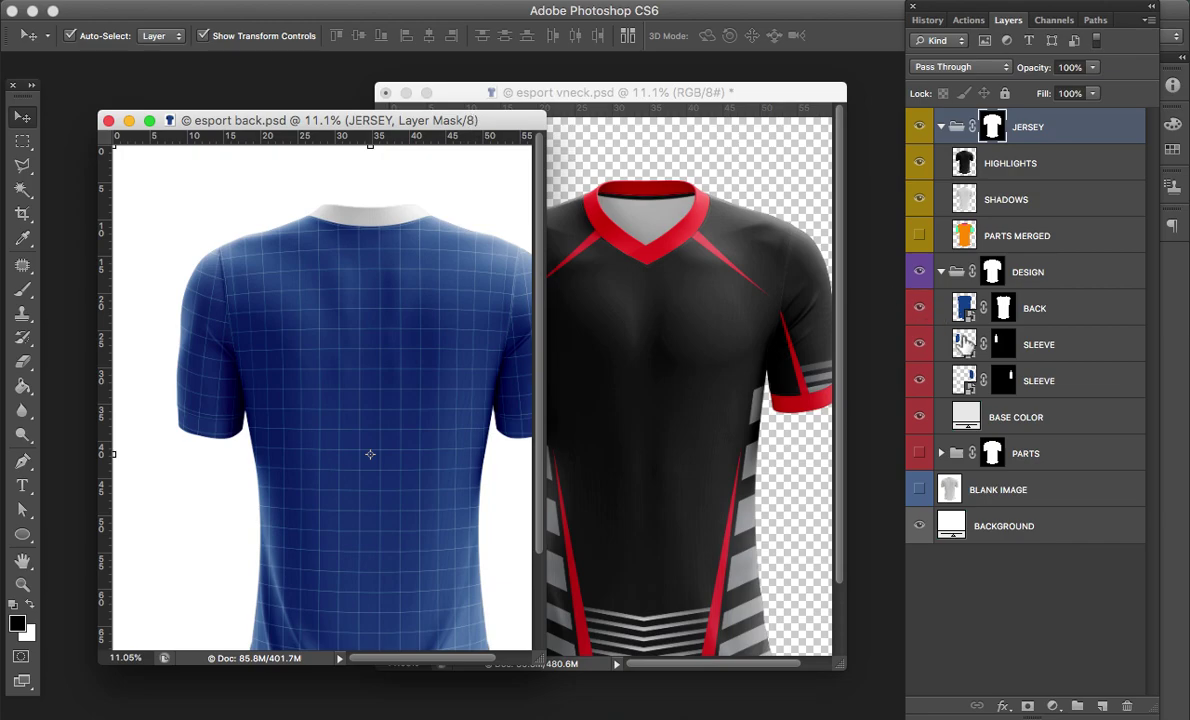
pyautogui.click(1082, 317)
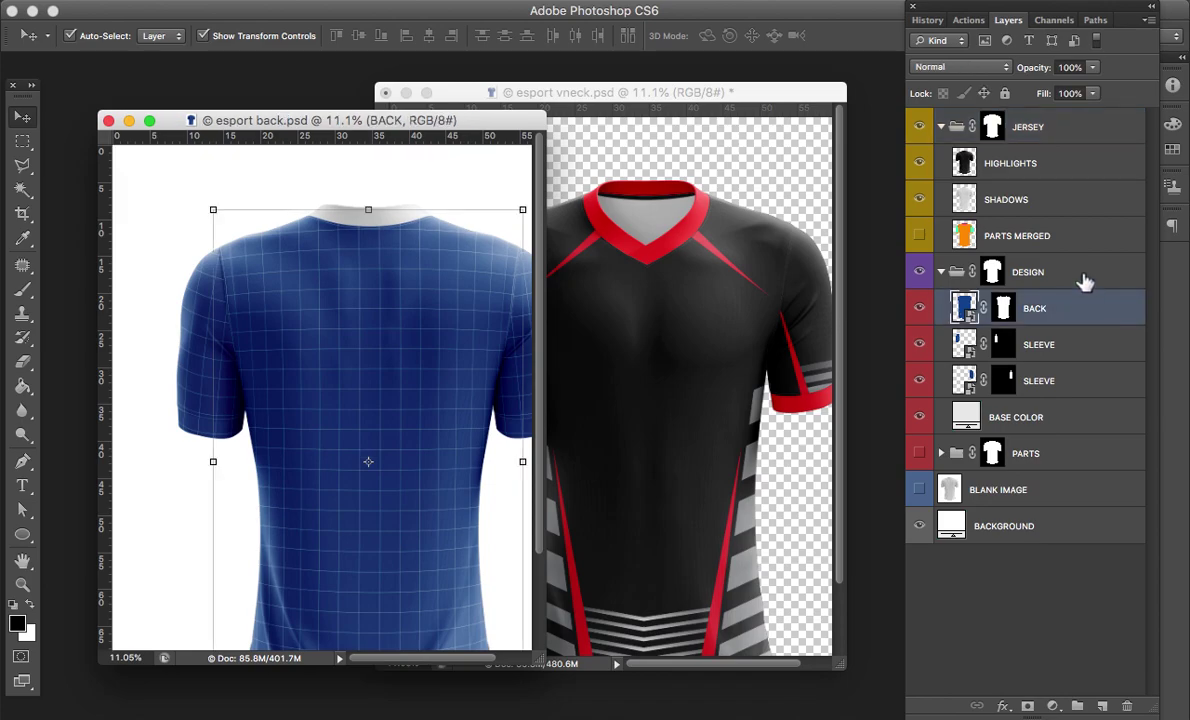
pyautogui.click(1085, 280)
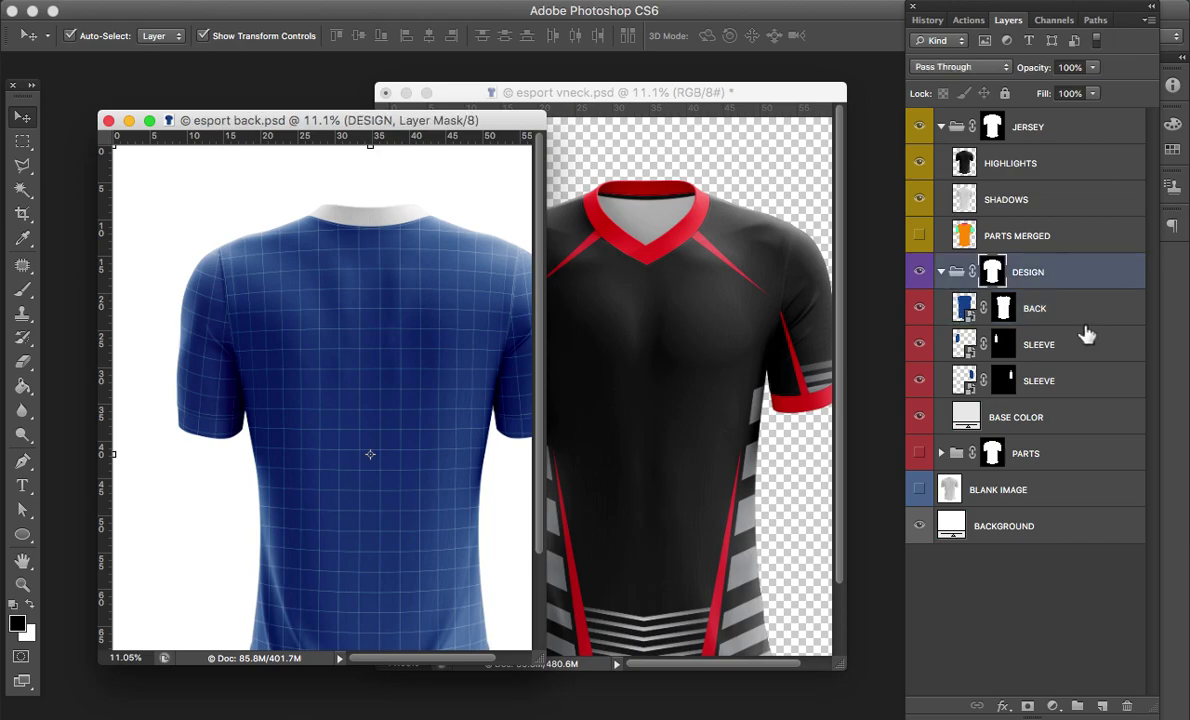
pyautogui.rightClick(1078, 275)
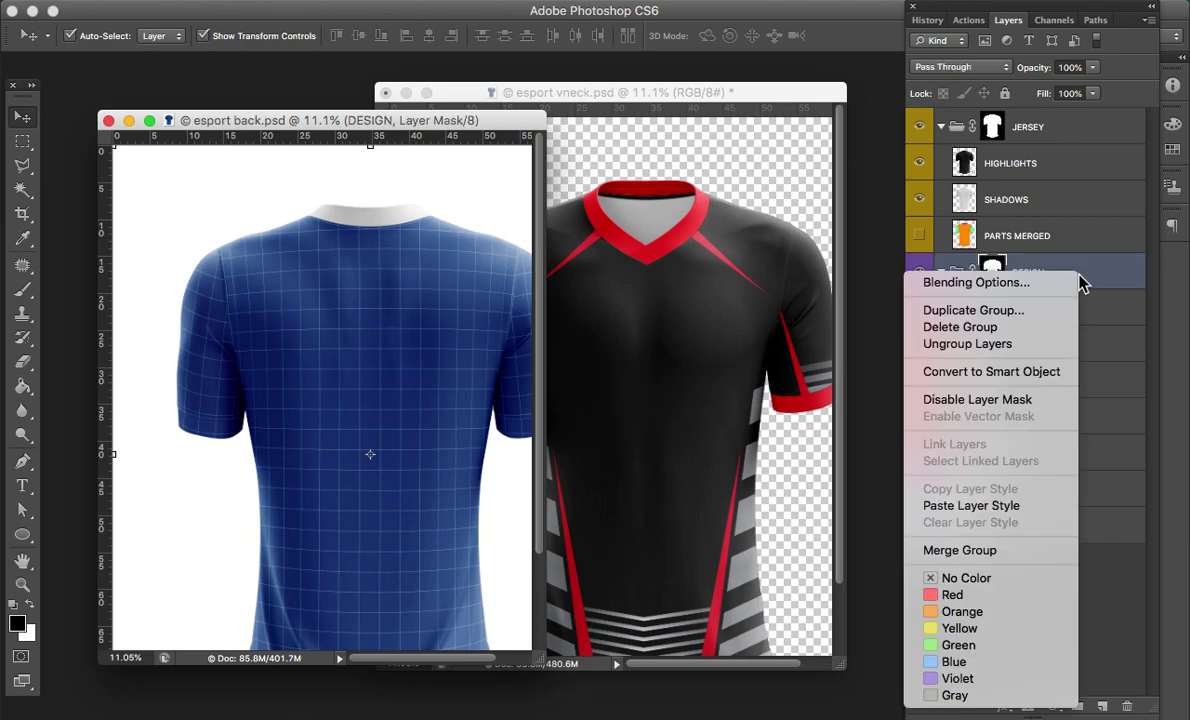
pyautogui.click(1010, 506)
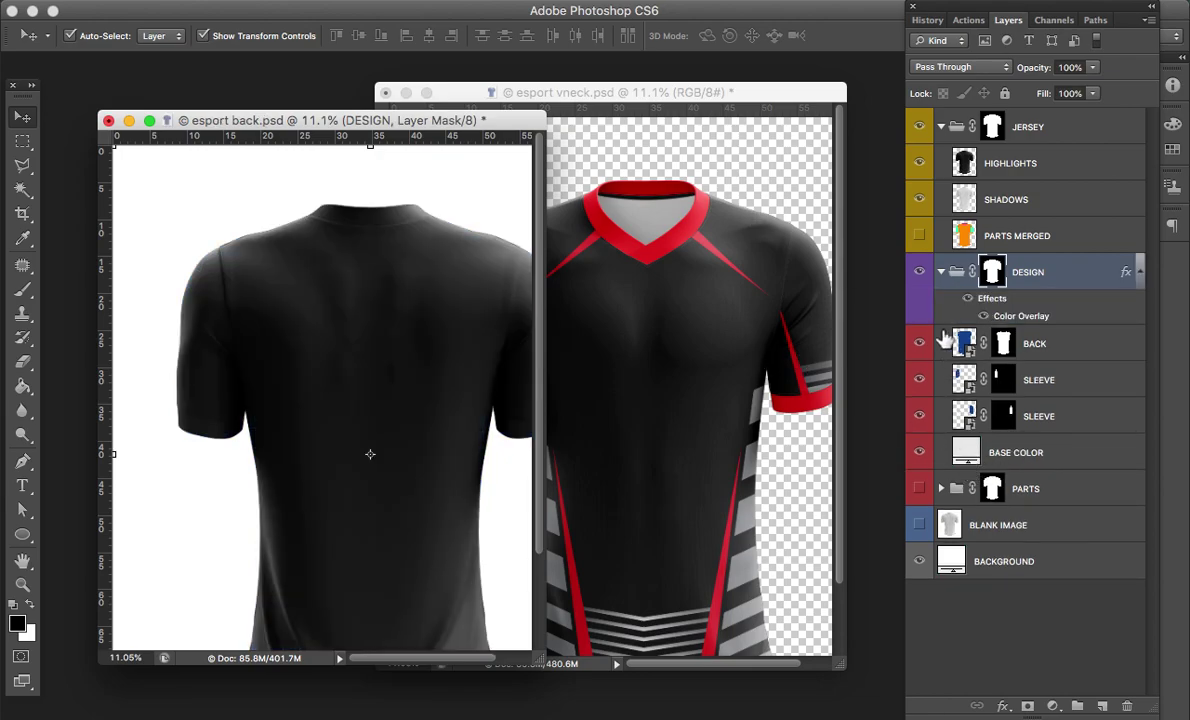
pyautogui.click(921, 237)
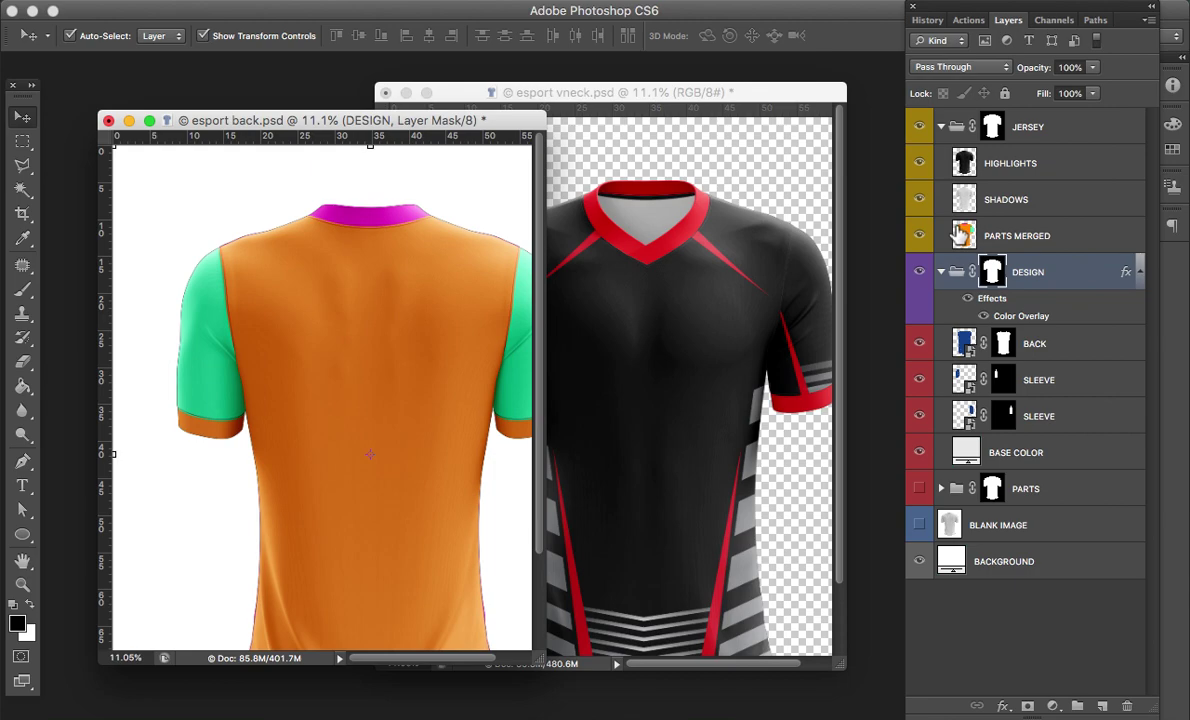
# Step: Hide the shading layers and copy the magenta collar from PARTS MERGED to Layer 1
pyautogui.click(919, 199)
pyautogui.click(919, 163)
pyautogui.click(962, 233)
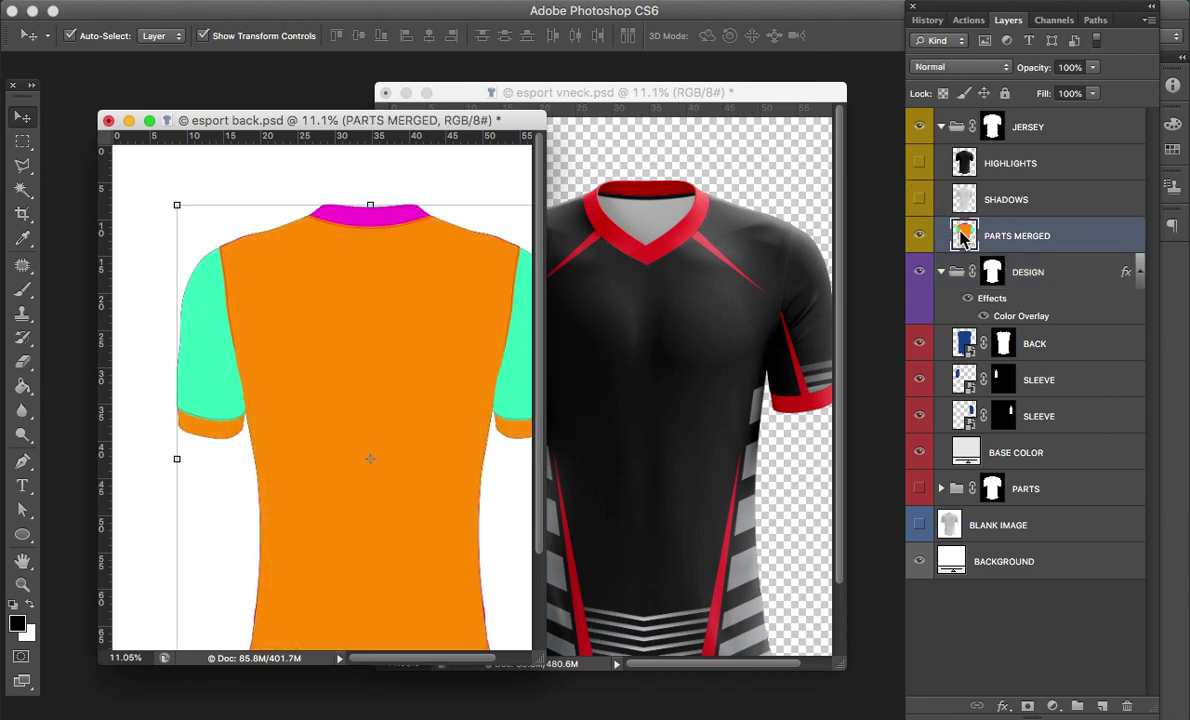
pyautogui.click(22, 189)
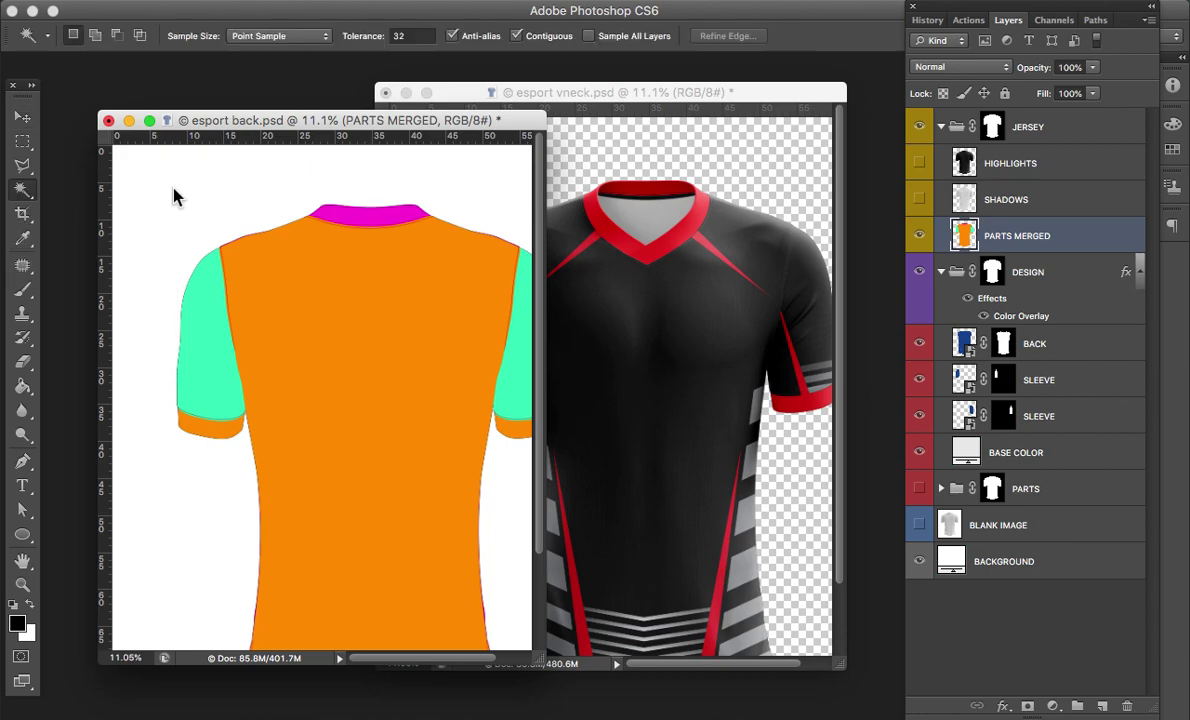
pyautogui.click(366, 215)
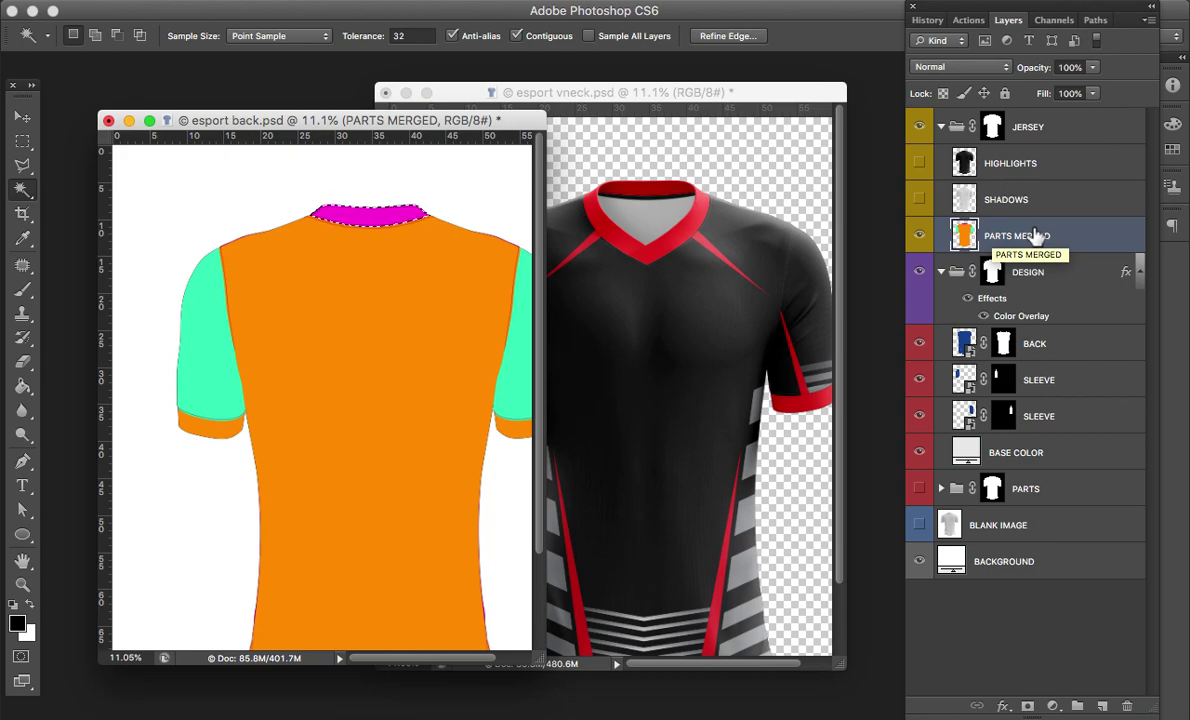
pyautogui.hotkey('ctrl', 'j')
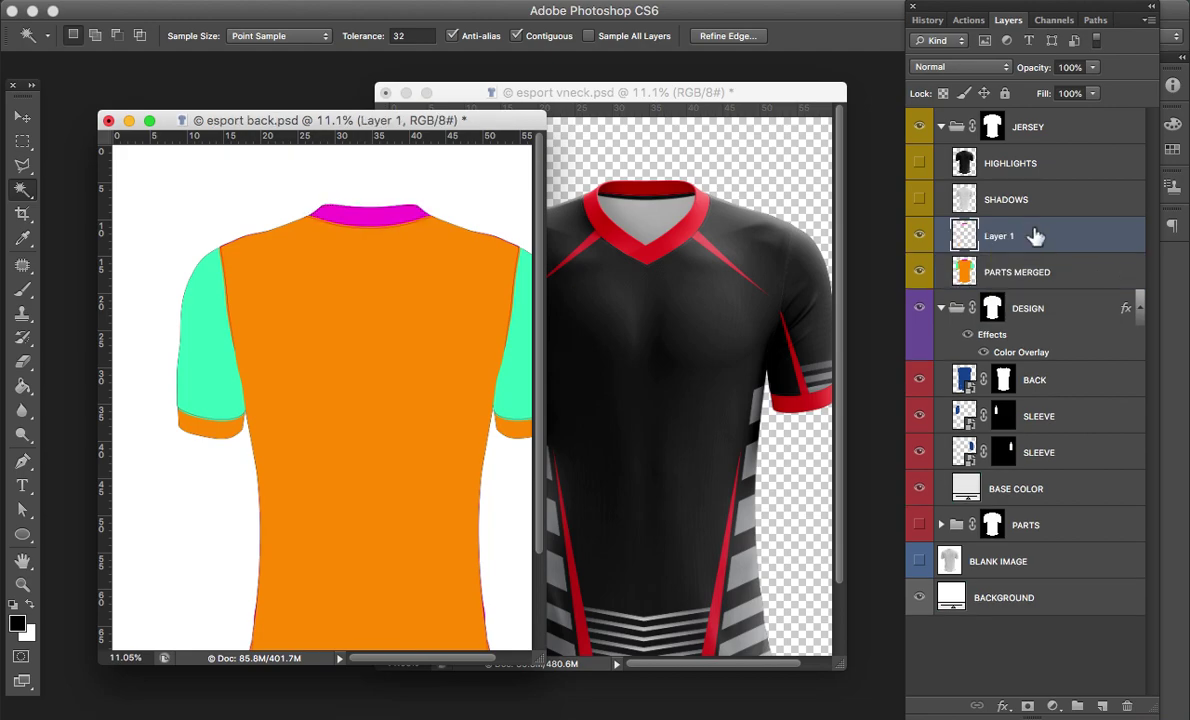
# Step: Hide PARTS MERGED and show HIGHLIGHTS and SHADOWS again over the collar layer
pyautogui.click(919, 270)
pyautogui.moveTo(919, 199); pyautogui.dragTo(919, 163)
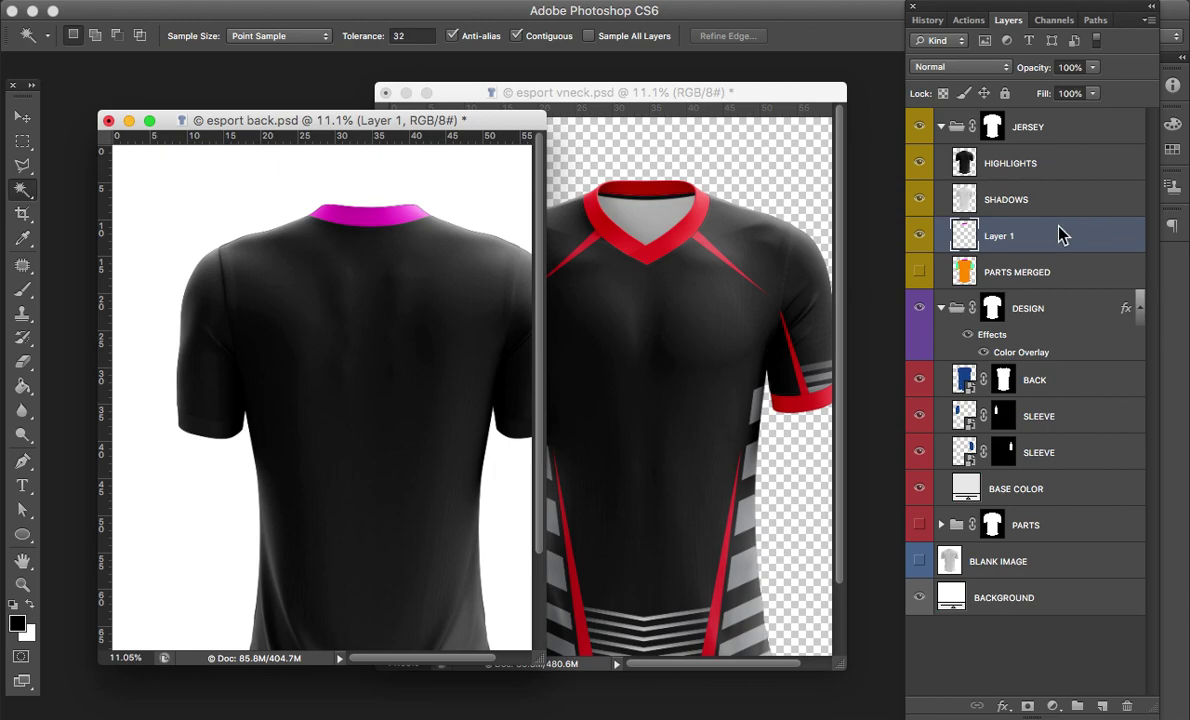
pyautogui.doubleClick(1060, 235)
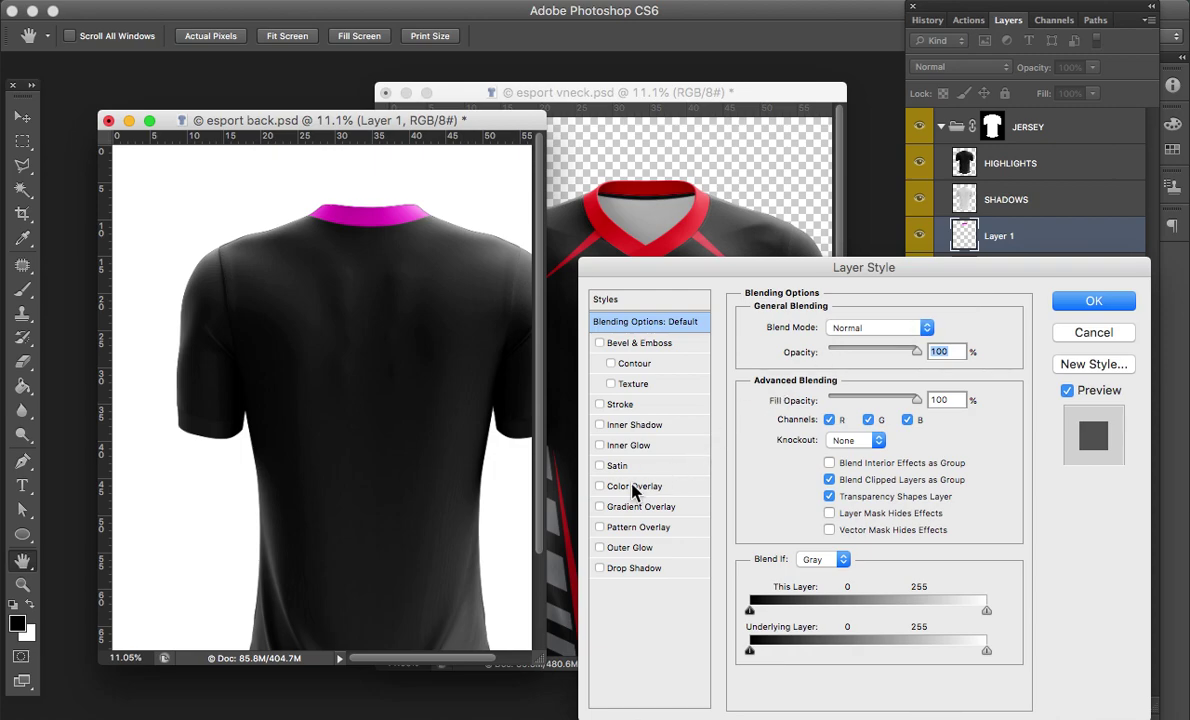
# Step: Add a Color Overlay set to ff0000 red on the Layer 1 collar
pyautogui.click(636, 488)
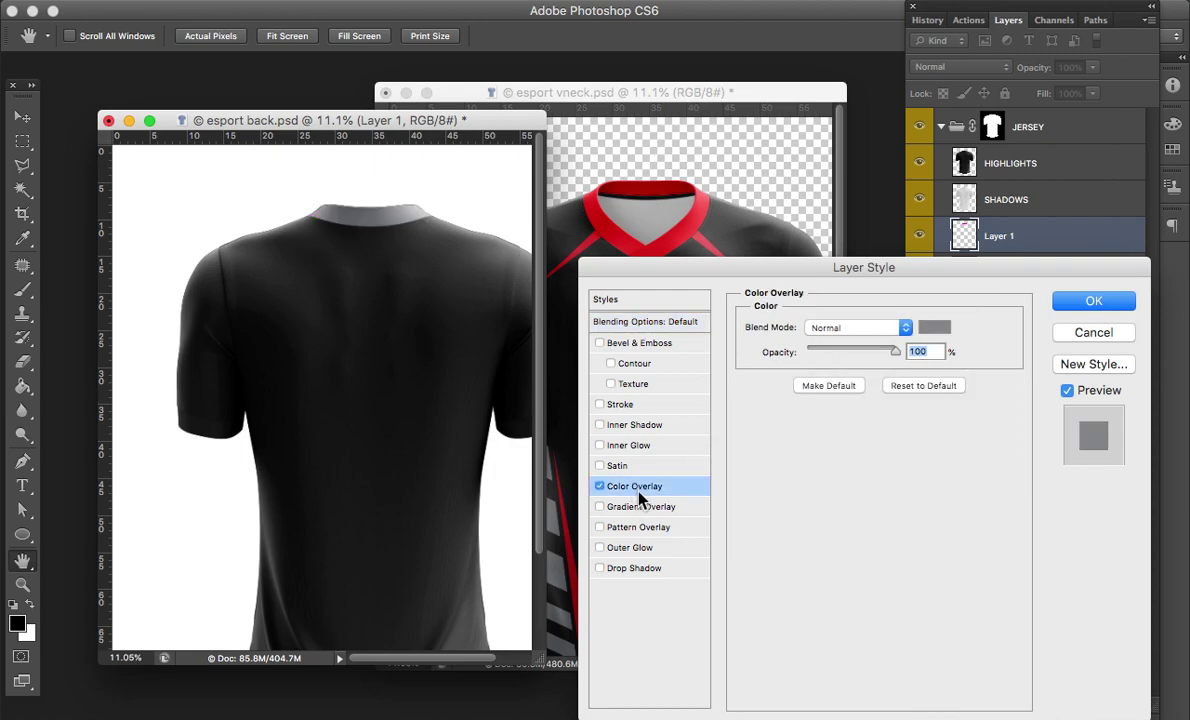
pyautogui.click(933, 328)
pyautogui.click(912, 345)
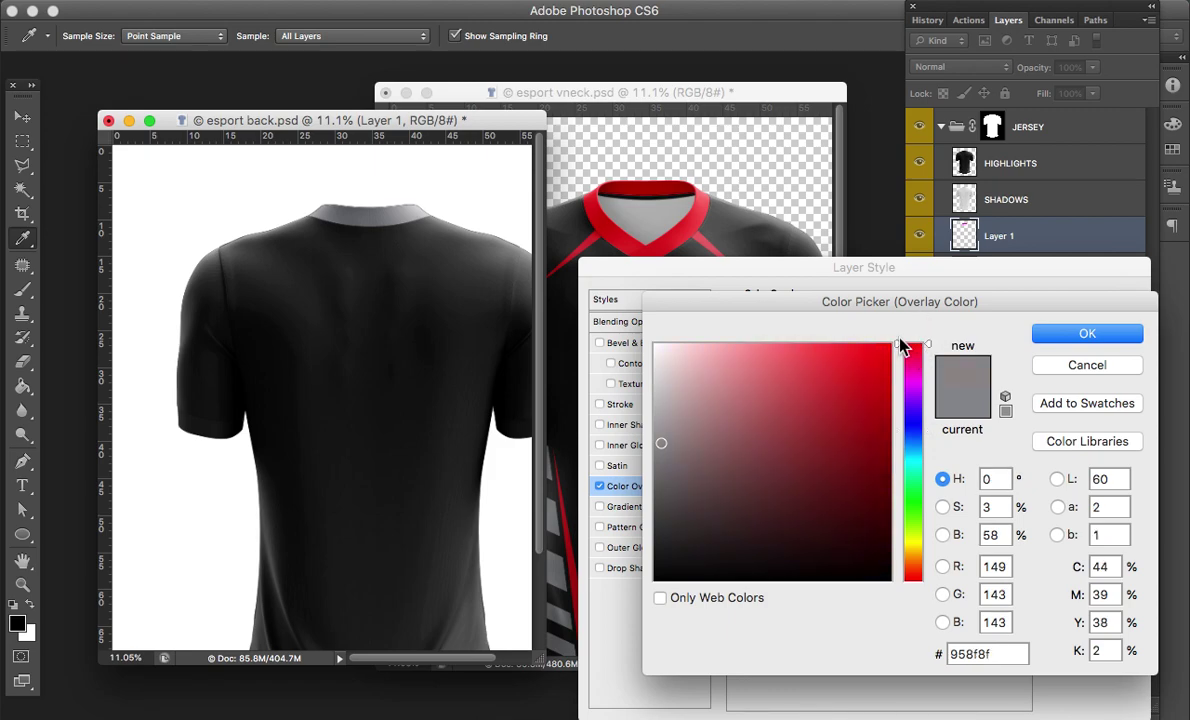
pyautogui.click(892, 346)
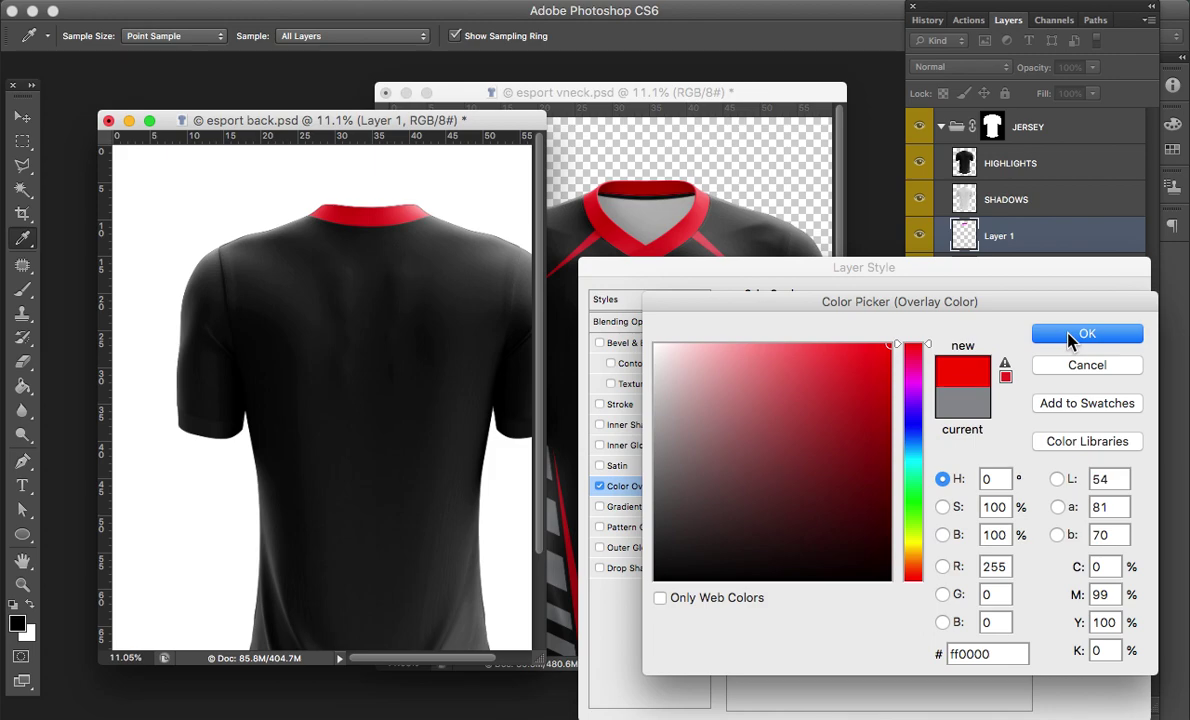
pyautogui.click(1070, 340)
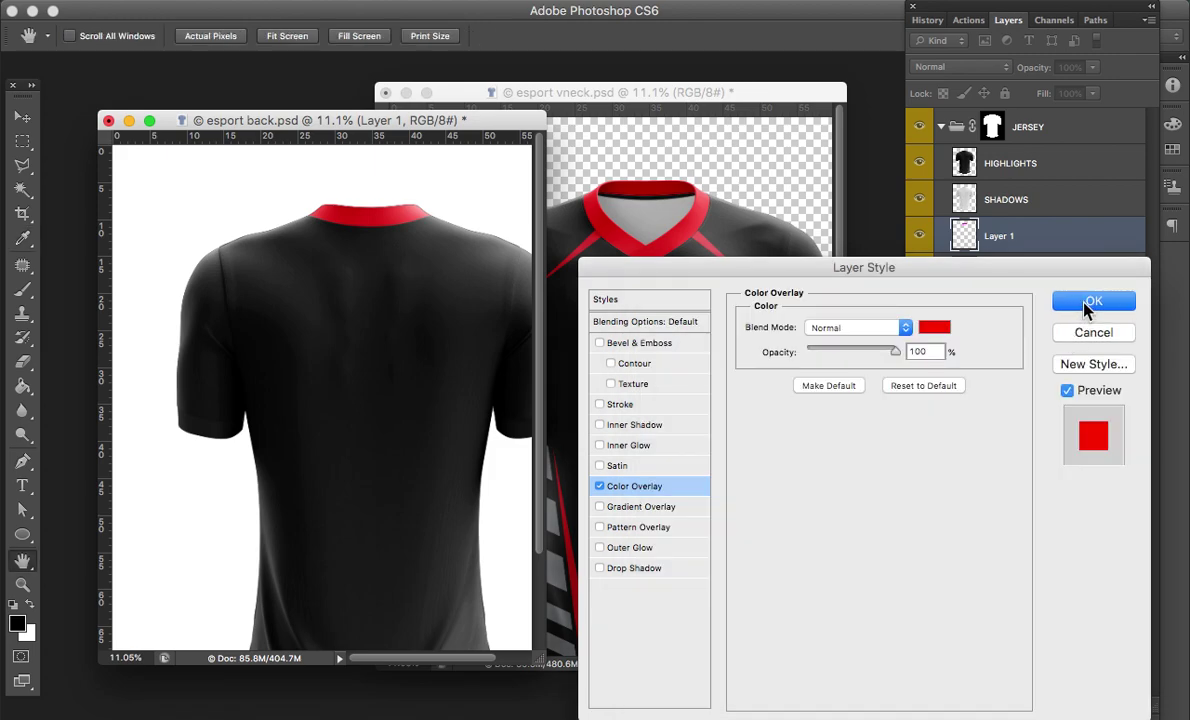
pyautogui.press('Return')
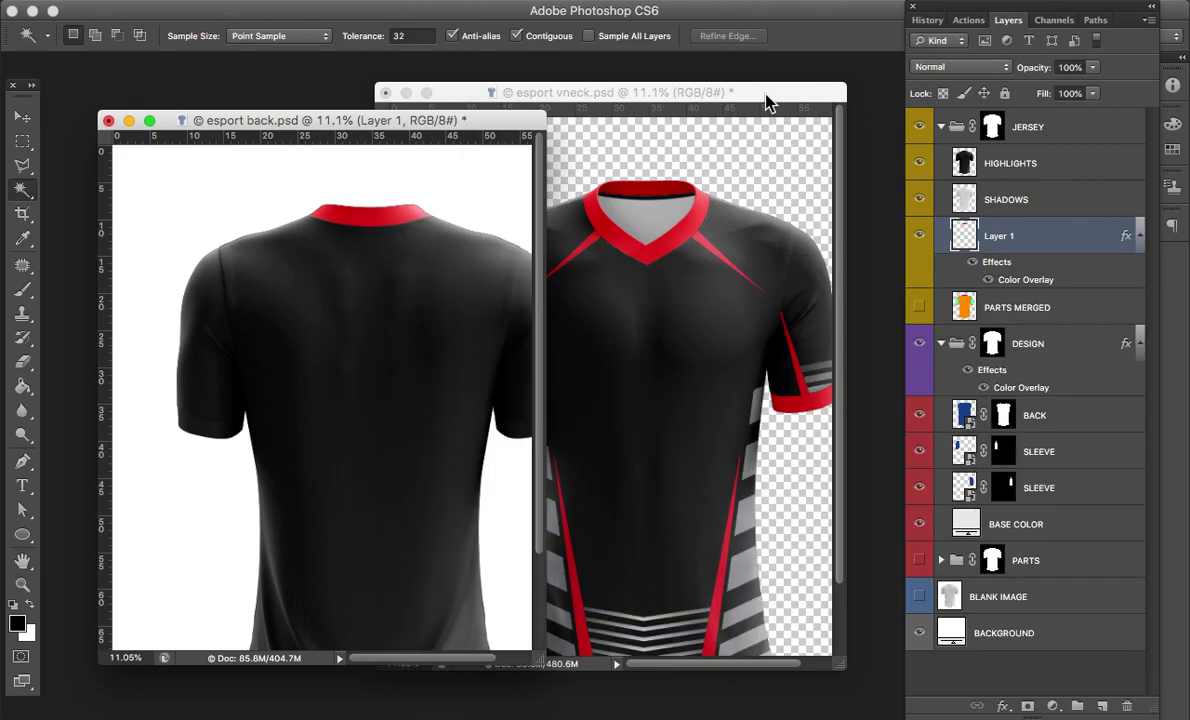
# Step: Bring the esport vneck.psd window forward and scroll its Layers panel to the DESIGN group
pyautogui.click(768, 105)
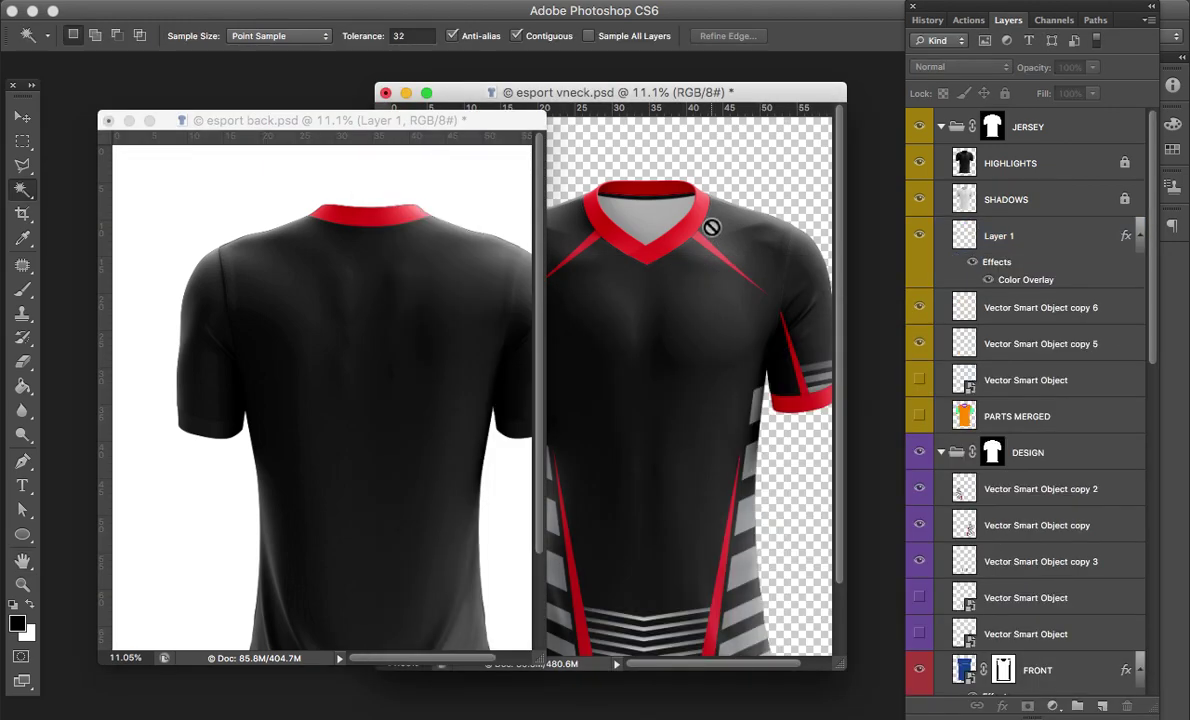
pyautogui.click(768, 100)
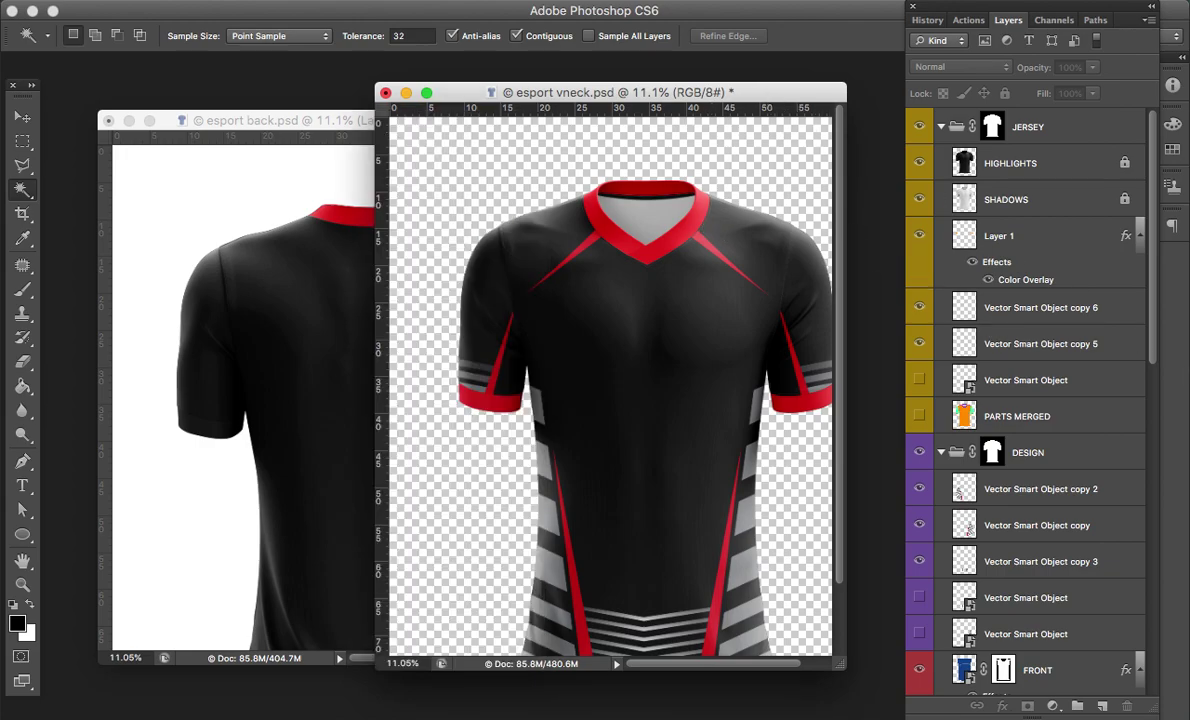
pyautogui.scroll(-1, 1155, 347)
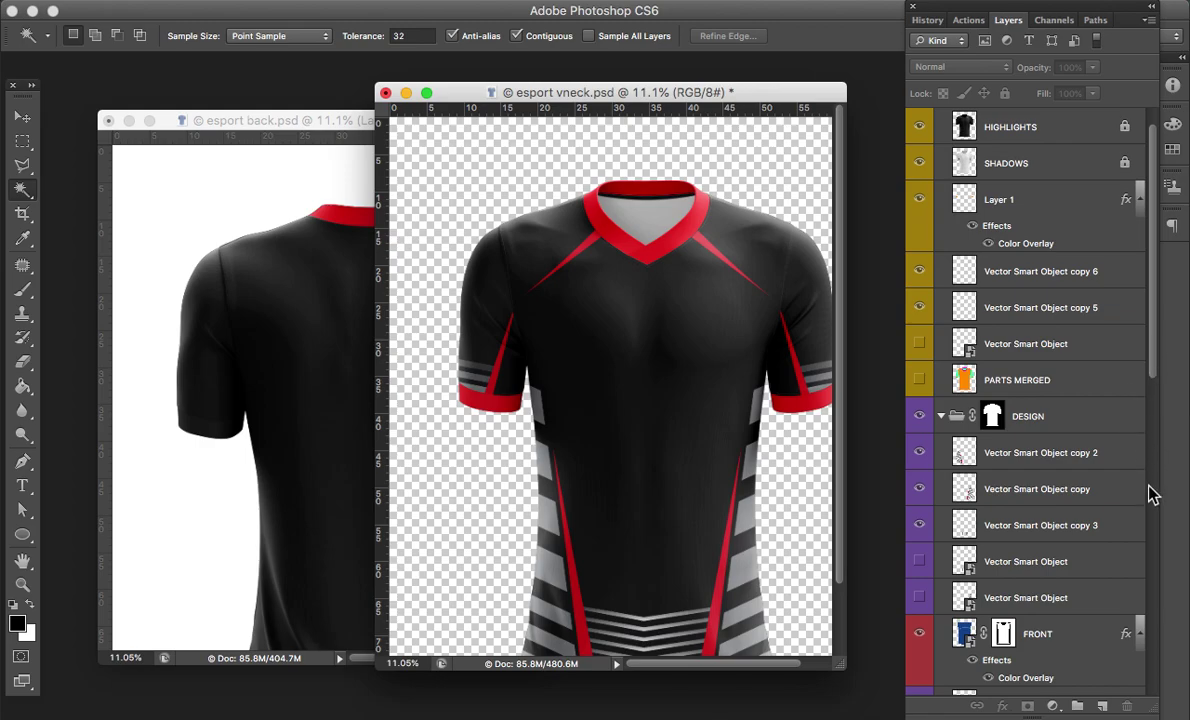
# Step: Select Vector Smart Object copy 2 through copy 3 and drag them into esport back.psd
pyautogui.click(1038, 458)
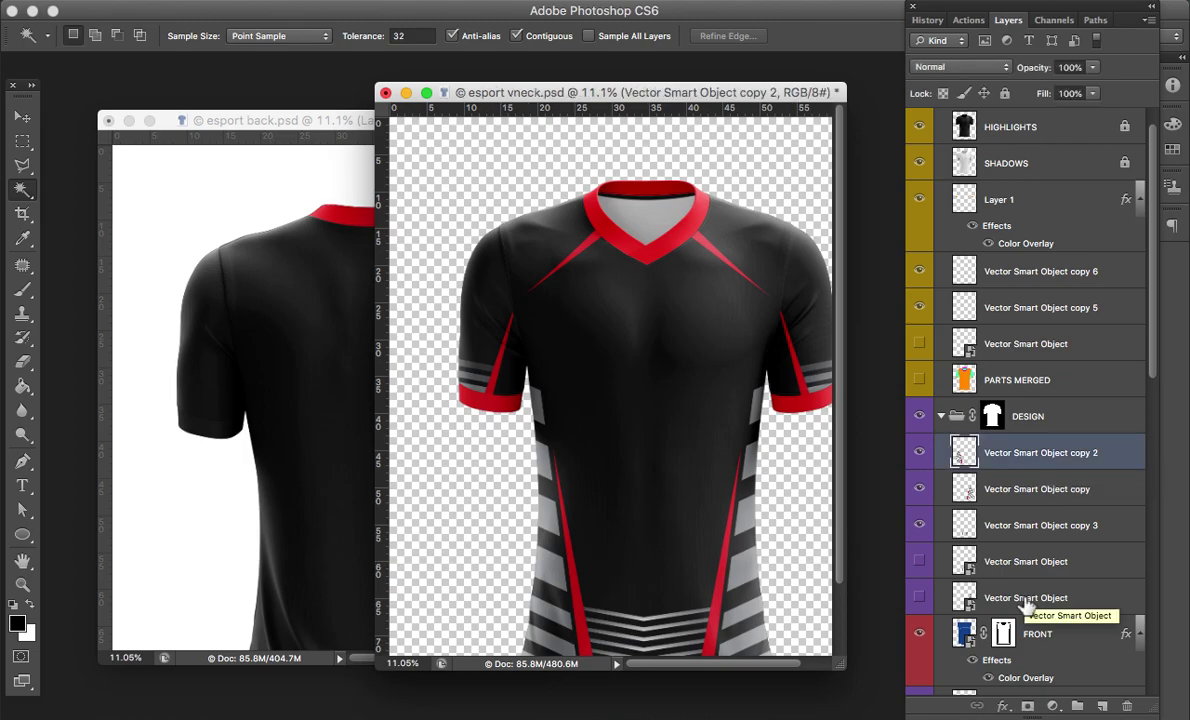
pyautogui.keyDown('shift'); pyautogui.click(1016, 532); pyautogui.keyUp('shift')
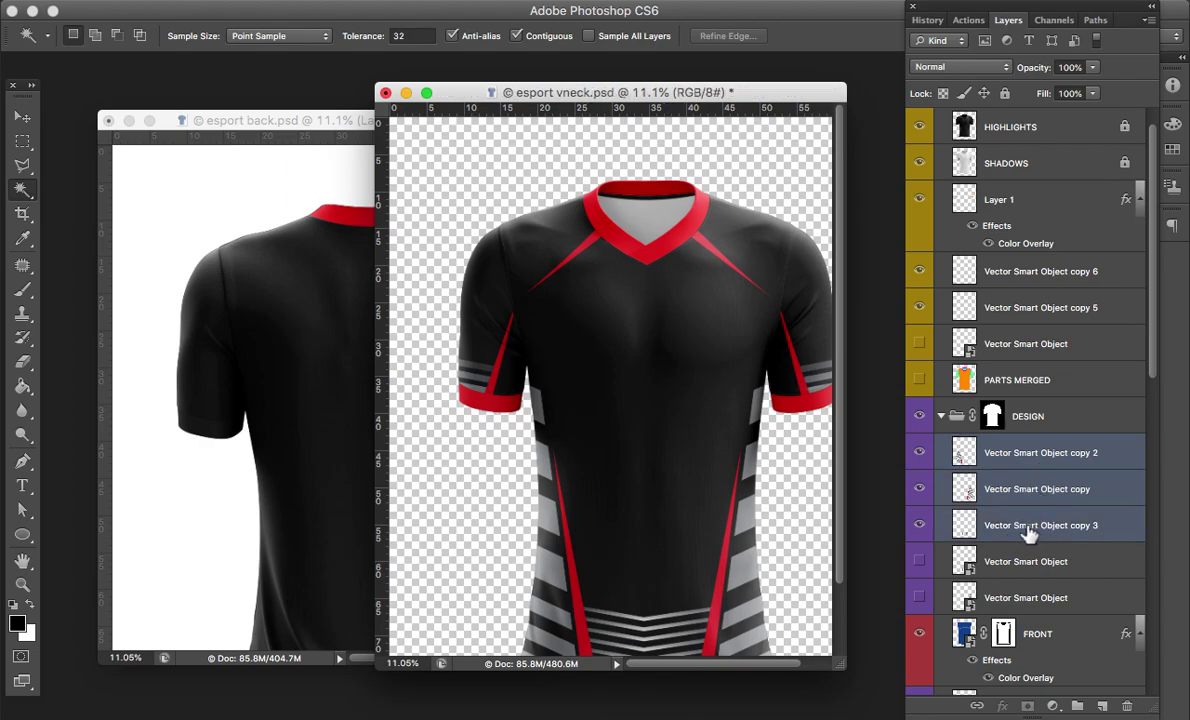
pyautogui.moveTo(1012, 529)
pyautogui.mouseDown()
pyautogui.moveTo(357, 529)
pyautogui.moveTo(352, 548)
pyautogui.mouseUp()
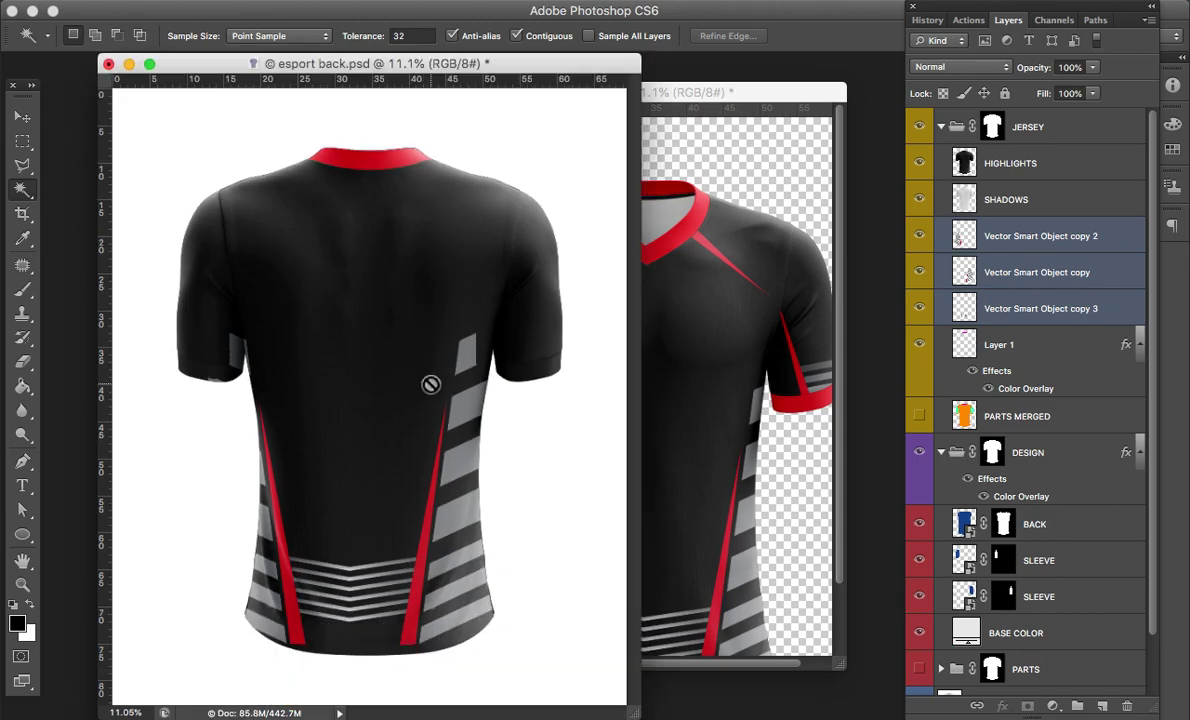
# Step: Lock the HIGHLIGHTS and SHADOWS layers, undoing an accidental move first
pyautogui.press('v')
pyautogui.moveTo(458, 425); pyautogui.dragTo(473, 441)
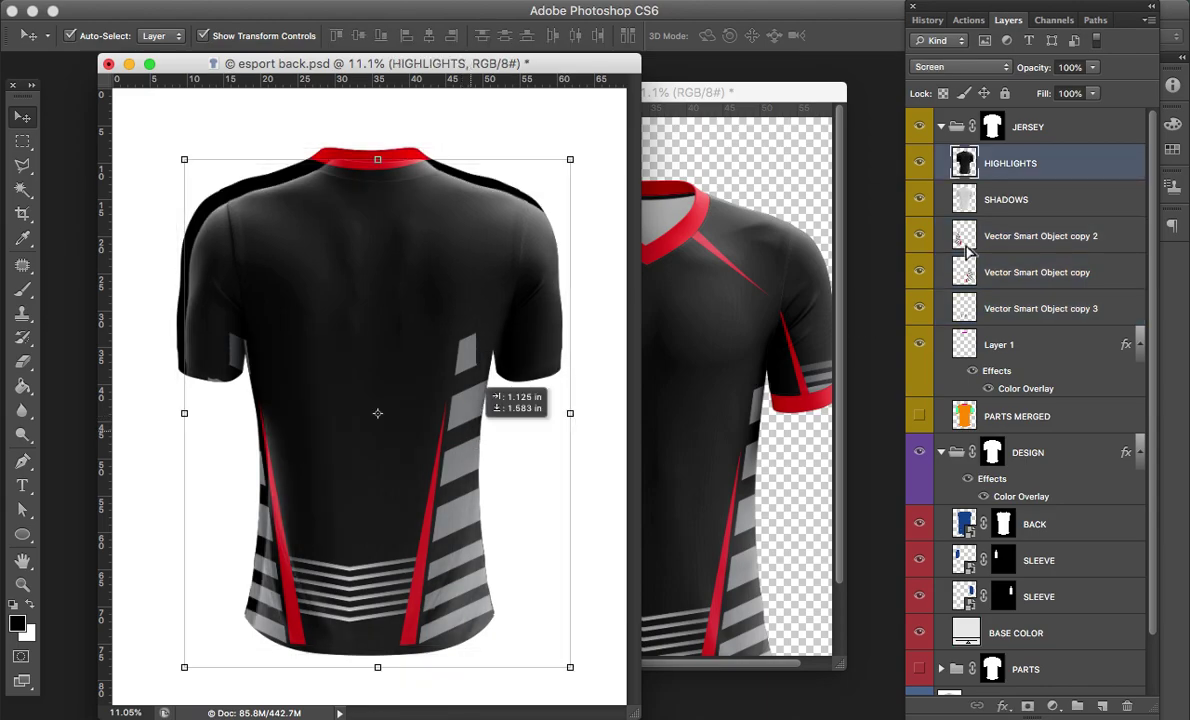
pyautogui.hotkey('ctrl', 'z')
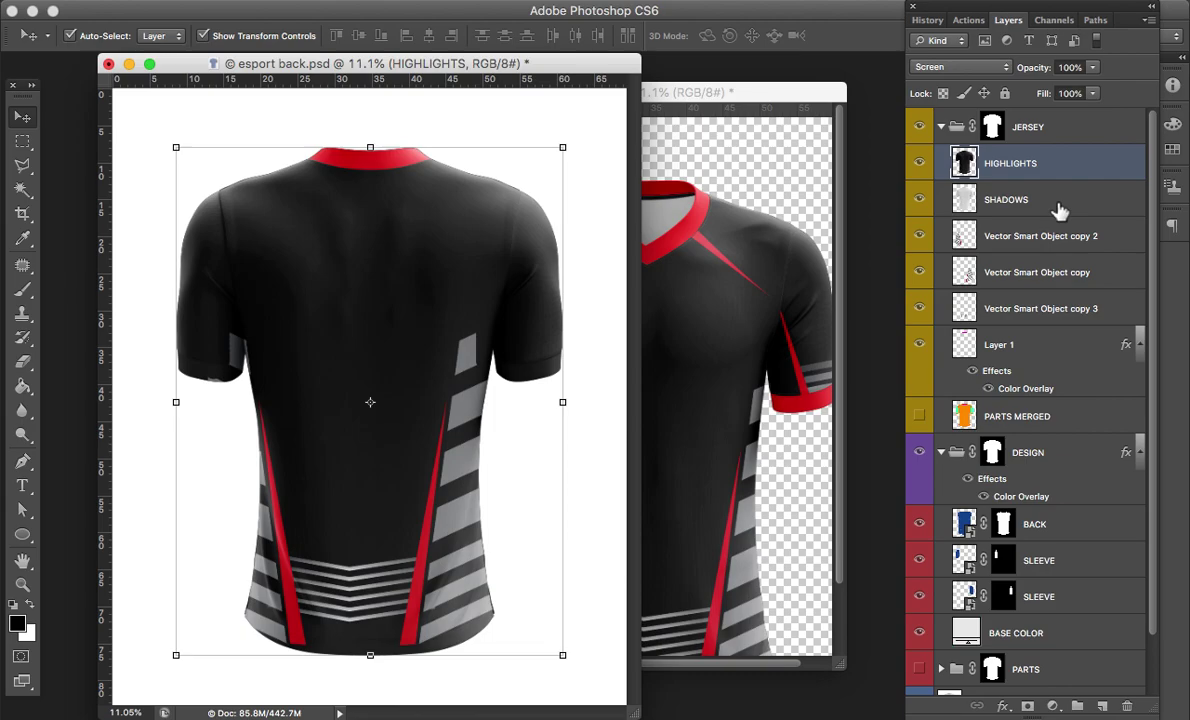
pyautogui.keyDown('shift'); pyautogui.click(1059, 210); pyautogui.keyUp('shift')
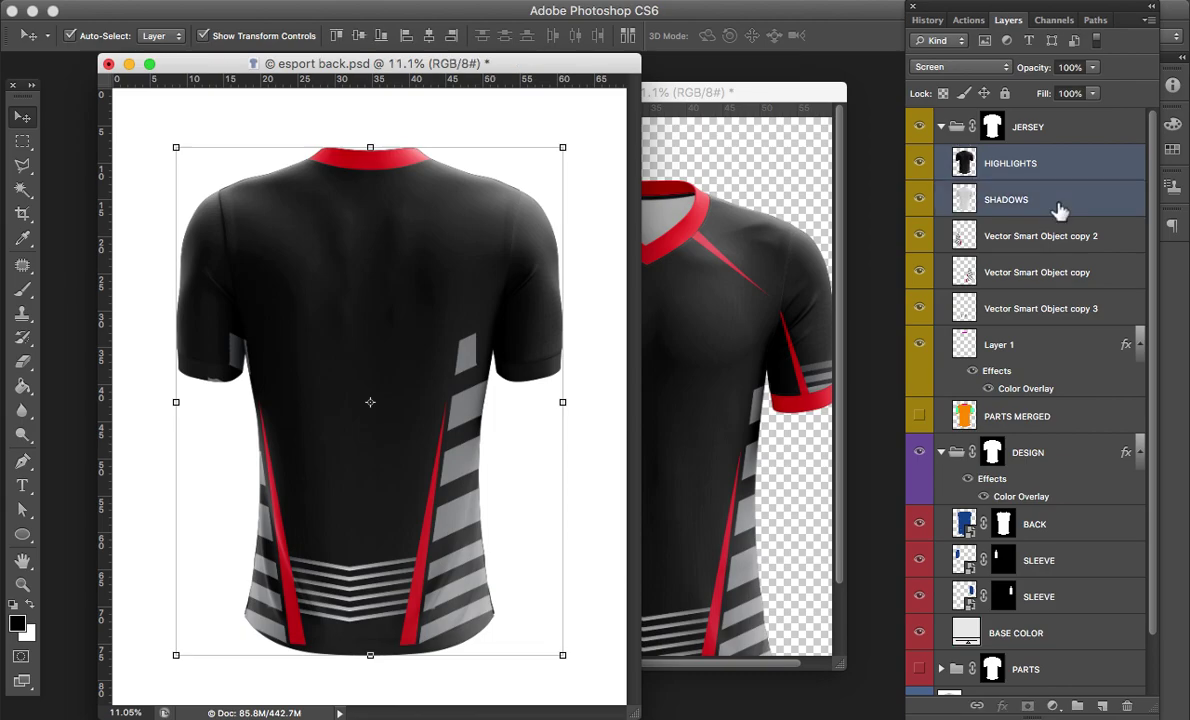
pyautogui.click(1006, 94)
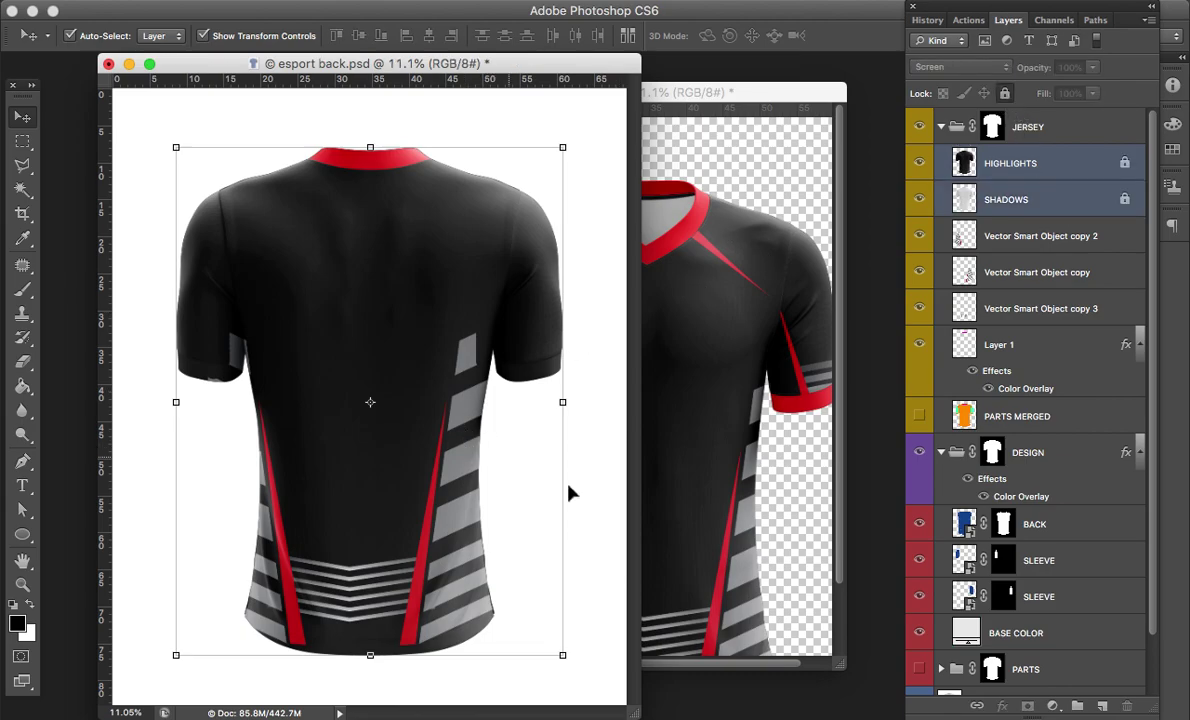
# Step: Drag the three stripe layers down onto the jersey's lower back
pyautogui.click(1040, 237)
pyautogui.keyDown('shift'); pyautogui.click(1049, 310); pyautogui.keyUp('shift')
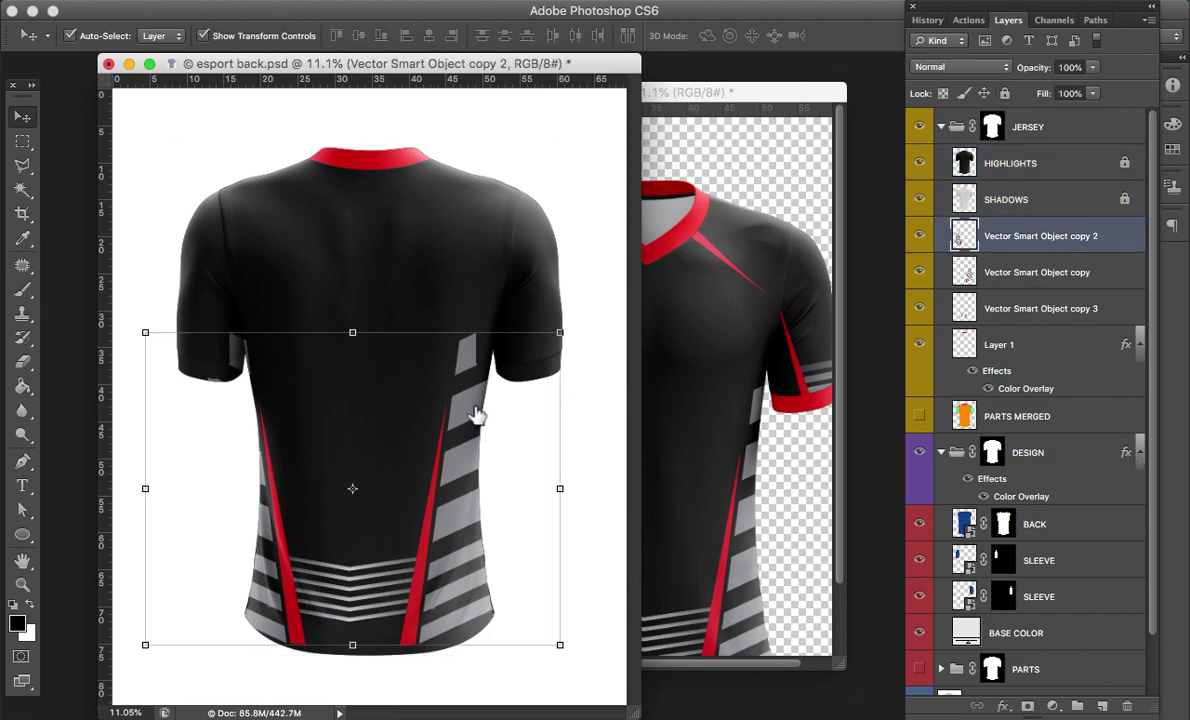
pyautogui.moveTo(467, 412); pyautogui.dragTo(486, 441)
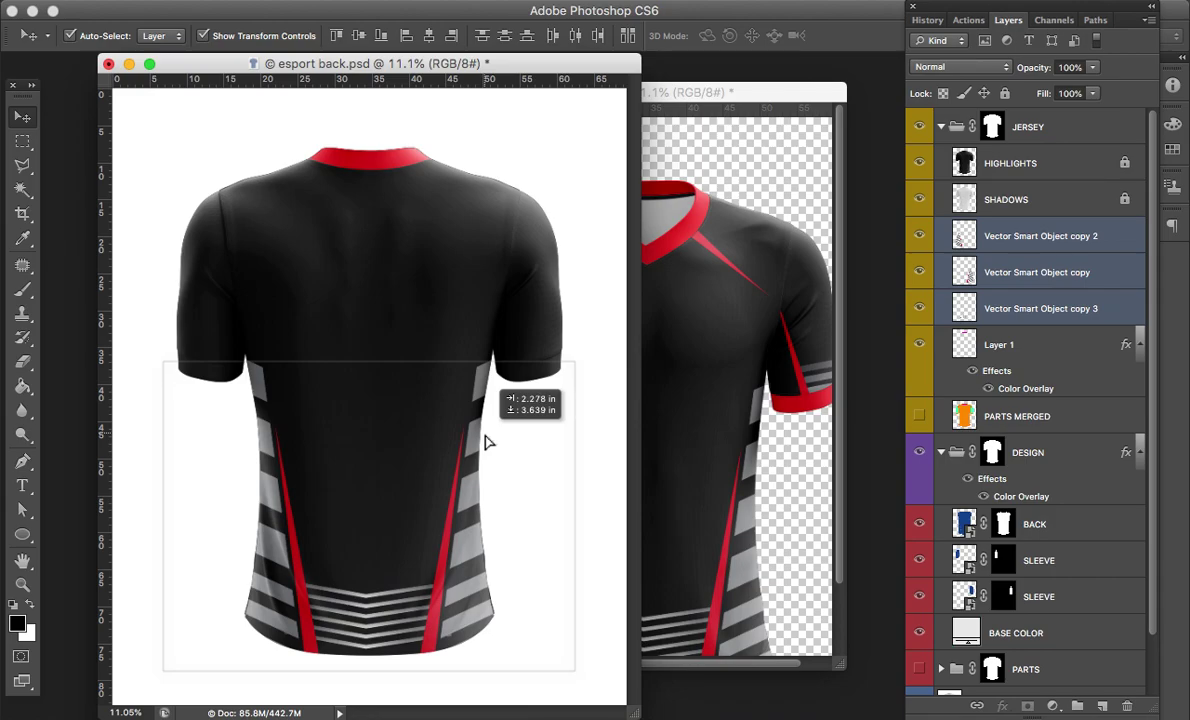
pyautogui.moveTo(486, 441); pyautogui.dragTo(486, 441)
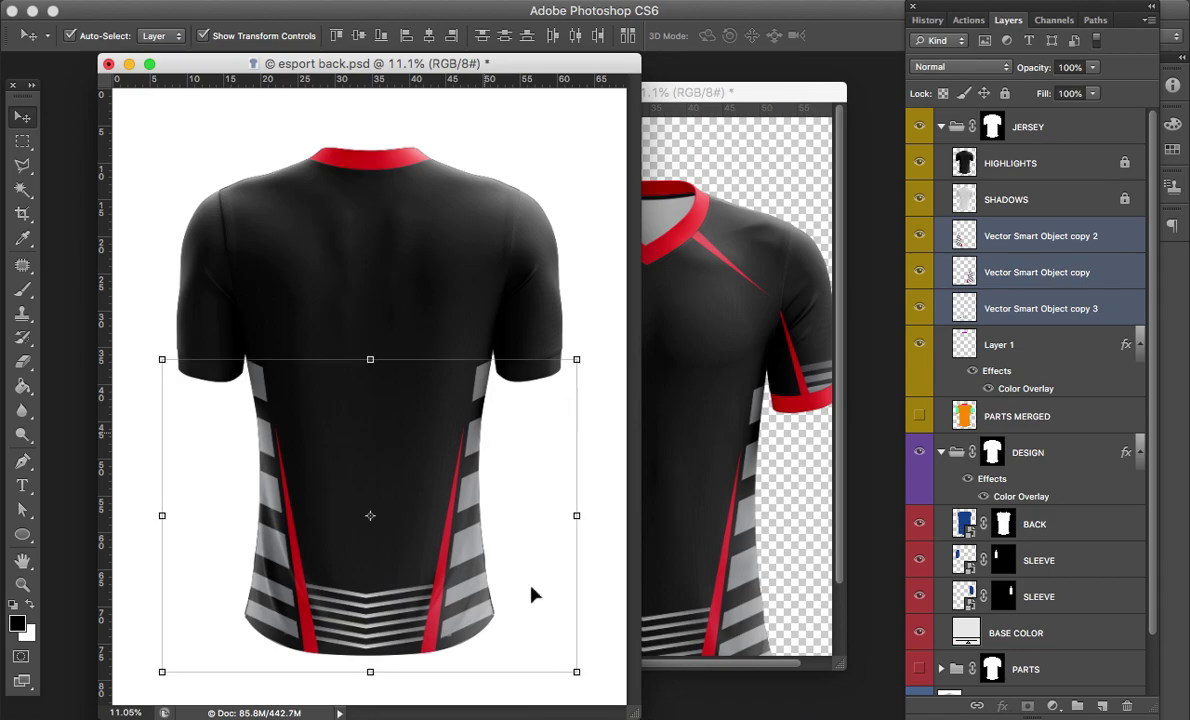
pyautogui.press('a')
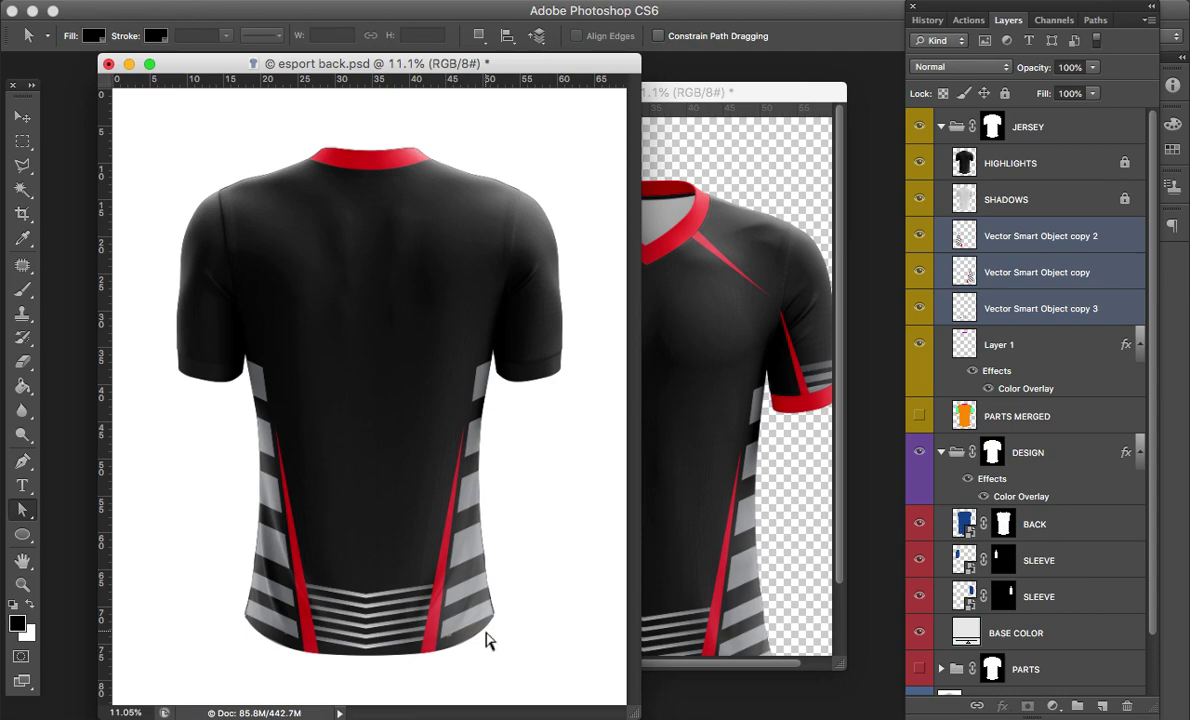
pyautogui.click(20, 117)
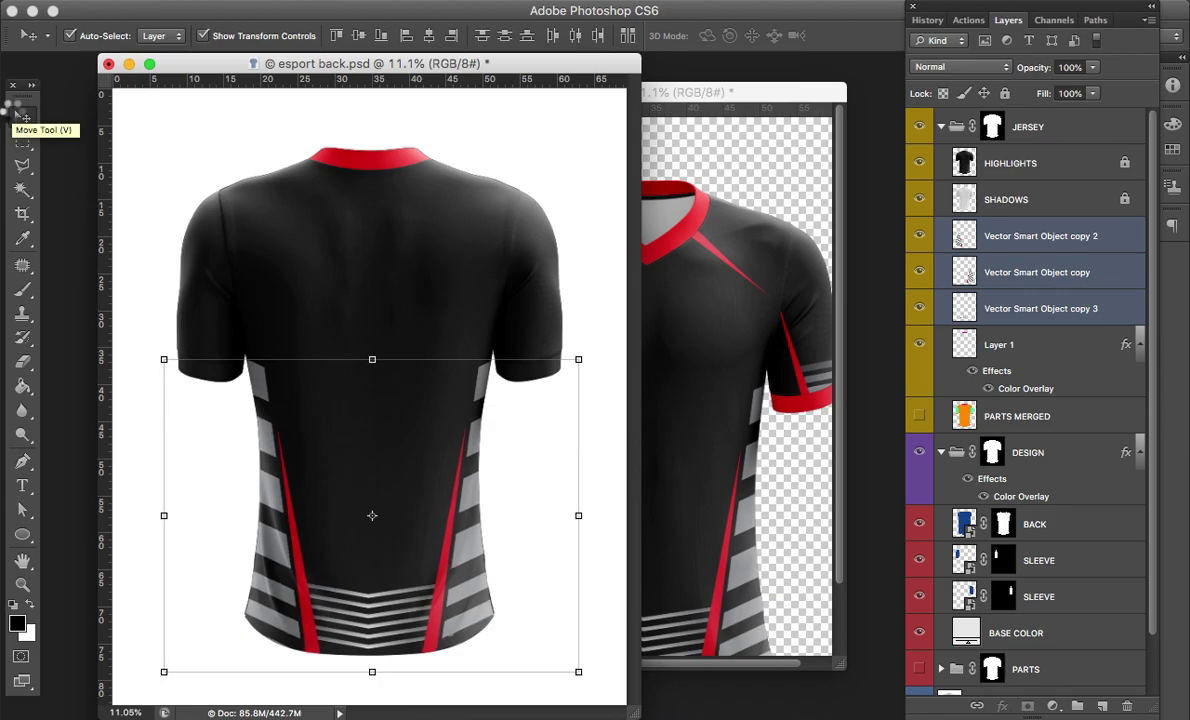
# Step: Nudge the stripes down and left with Shift+arrow keys into alignment
pyautogui.hotkey('shift', 'Down')
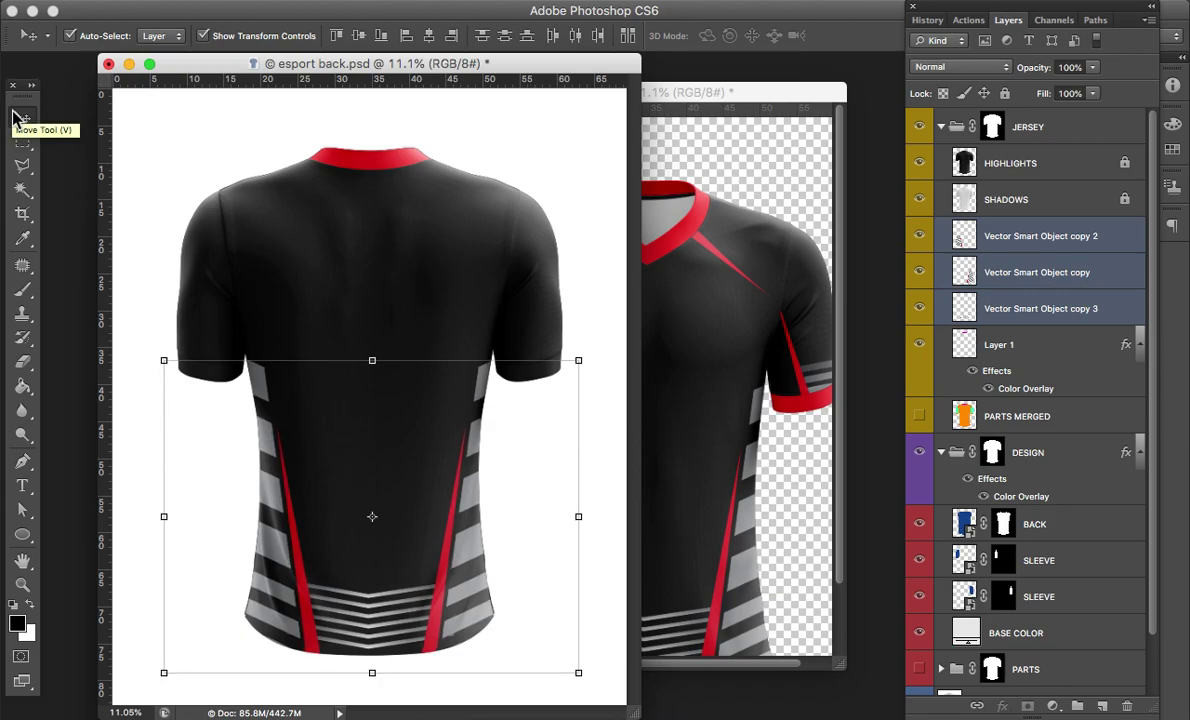
pyautogui.hotkey('shift', 'Down')
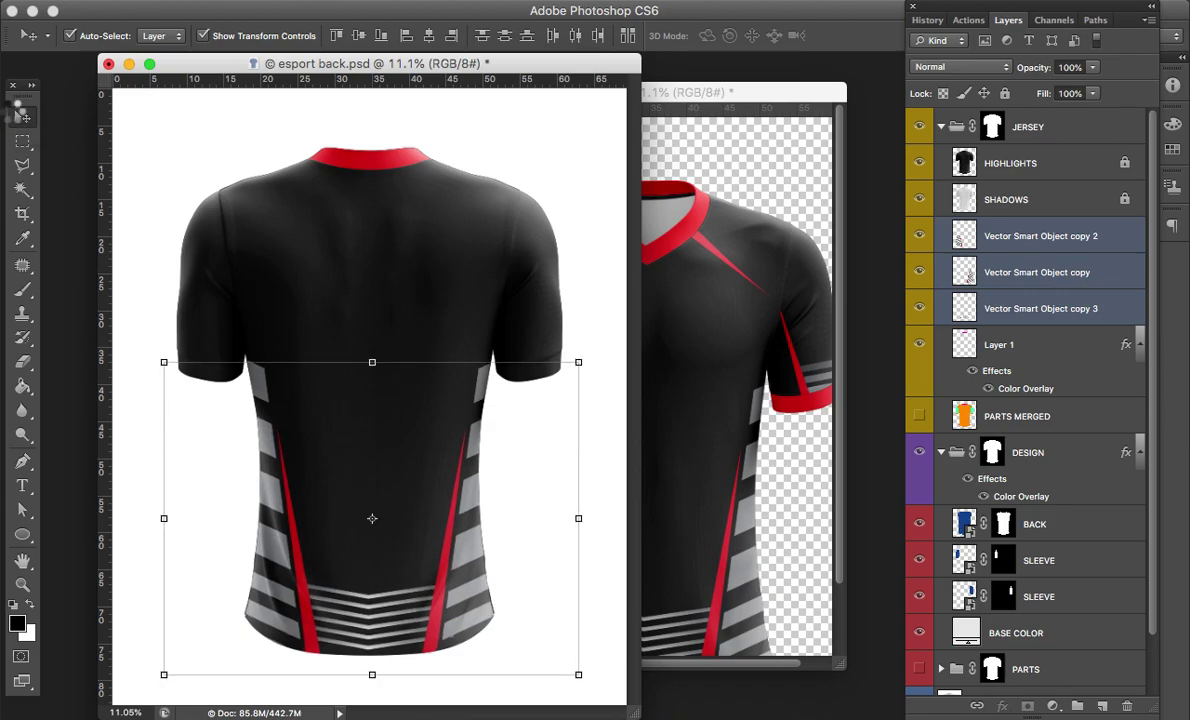
pyautogui.hotkey('shift', 'Down')
pyautogui.hotkey('shift', 'Left')
pyautogui.hotkey('shift', 'Down')
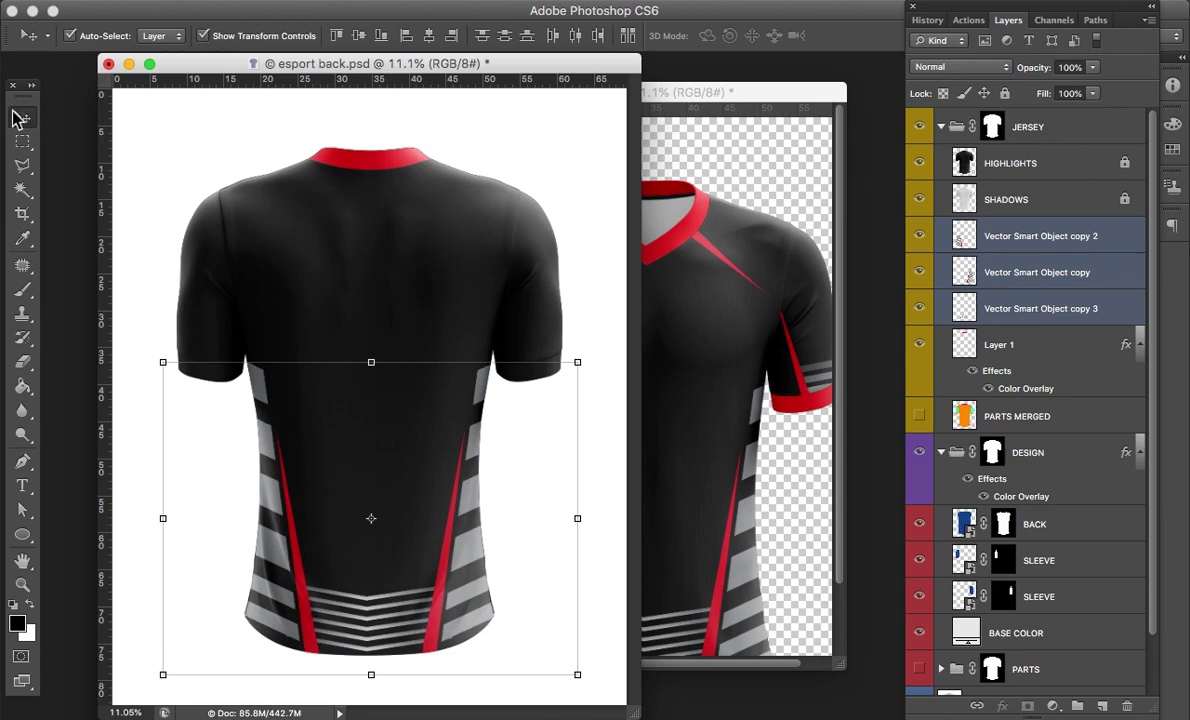
pyautogui.hotkey('shift', 'Left')
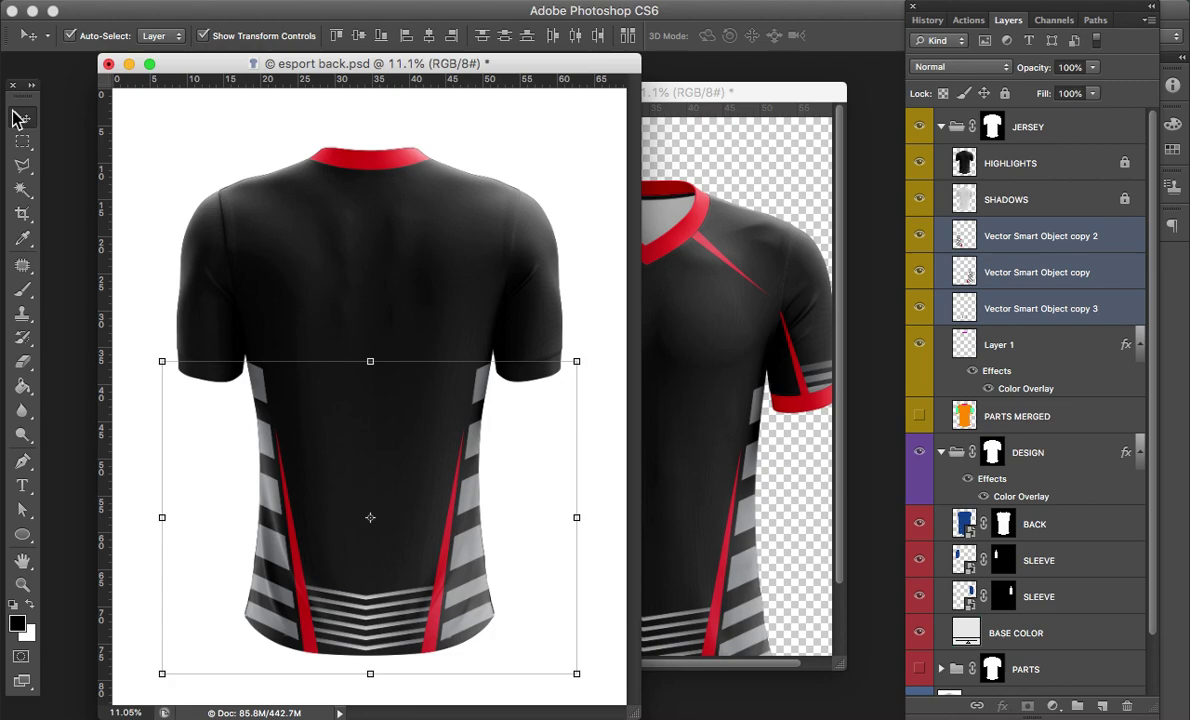
pyautogui.press('a')
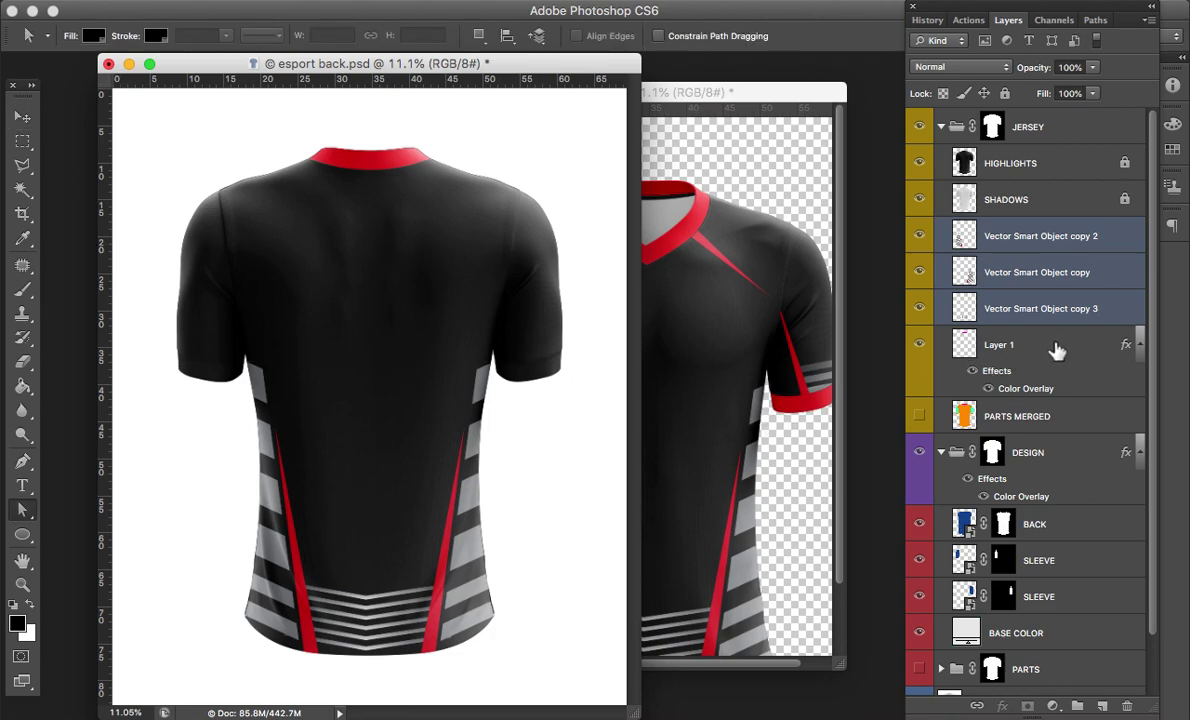
# Step: Return to esport back.psd and turn PARTS MERGED visible again beneath the stripes
pyautogui.click(1012, 310)
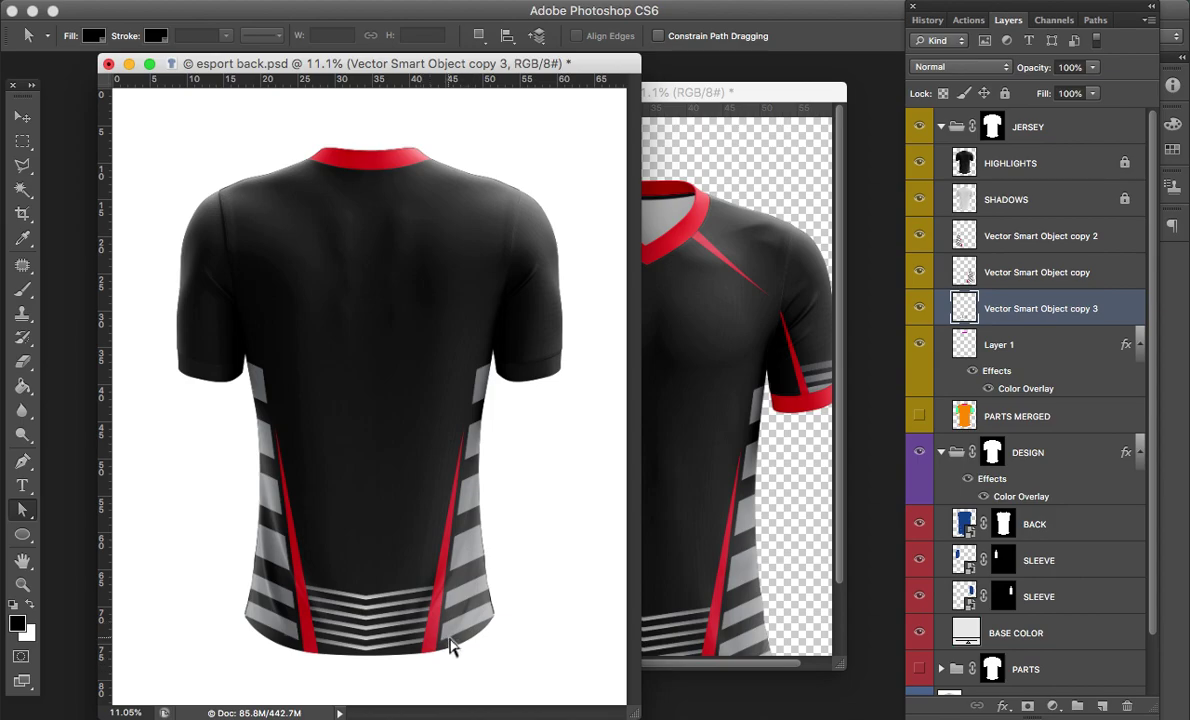
pyautogui.press('e')
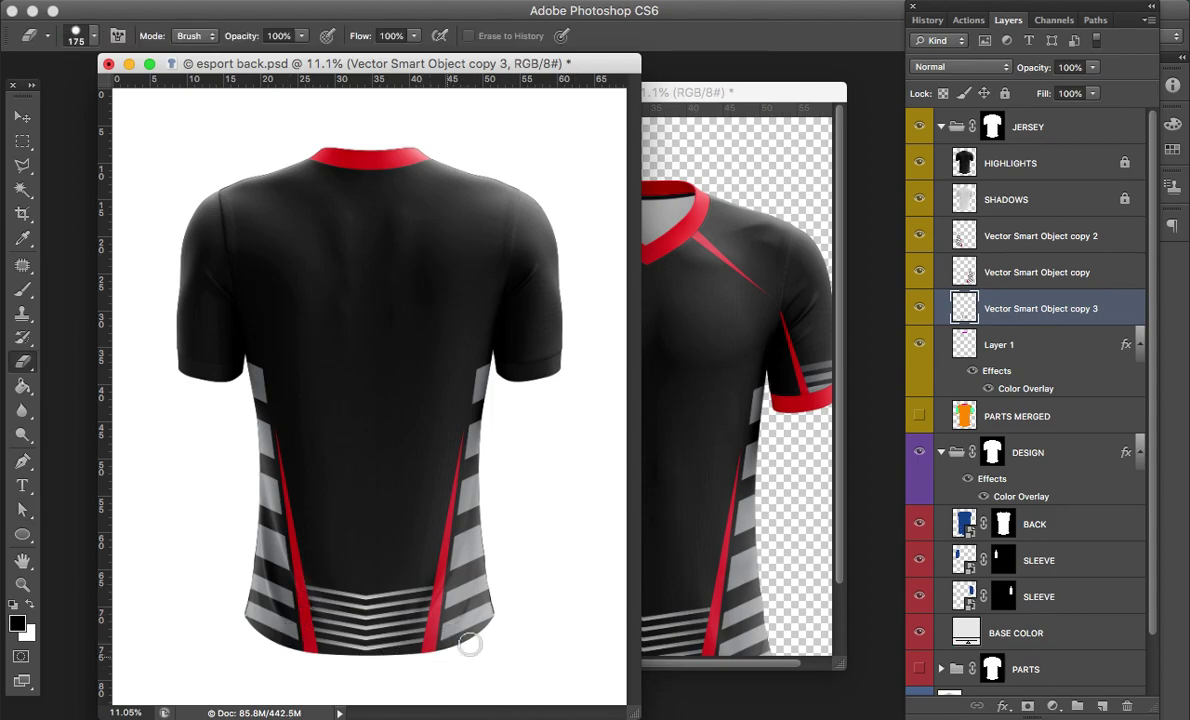
pyautogui.press('a')
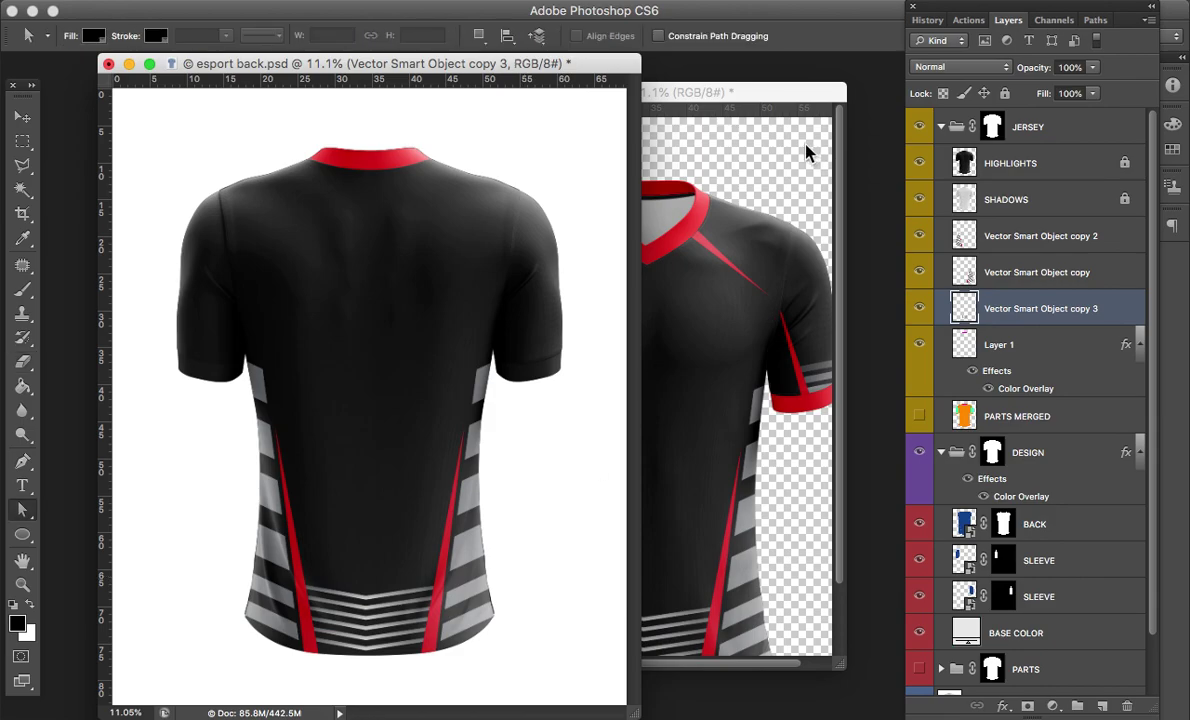
pyautogui.moveTo(773, 94); pyautogui.dragTo(508, 94)
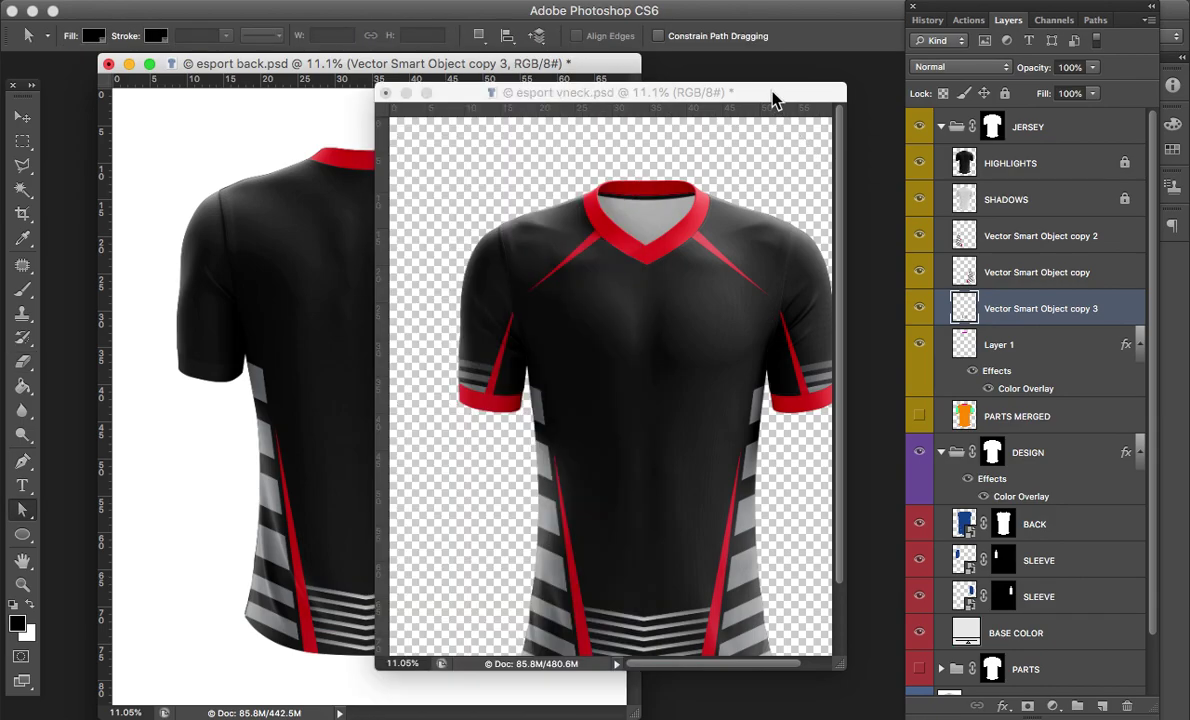
pyautogui.click(380, 62)
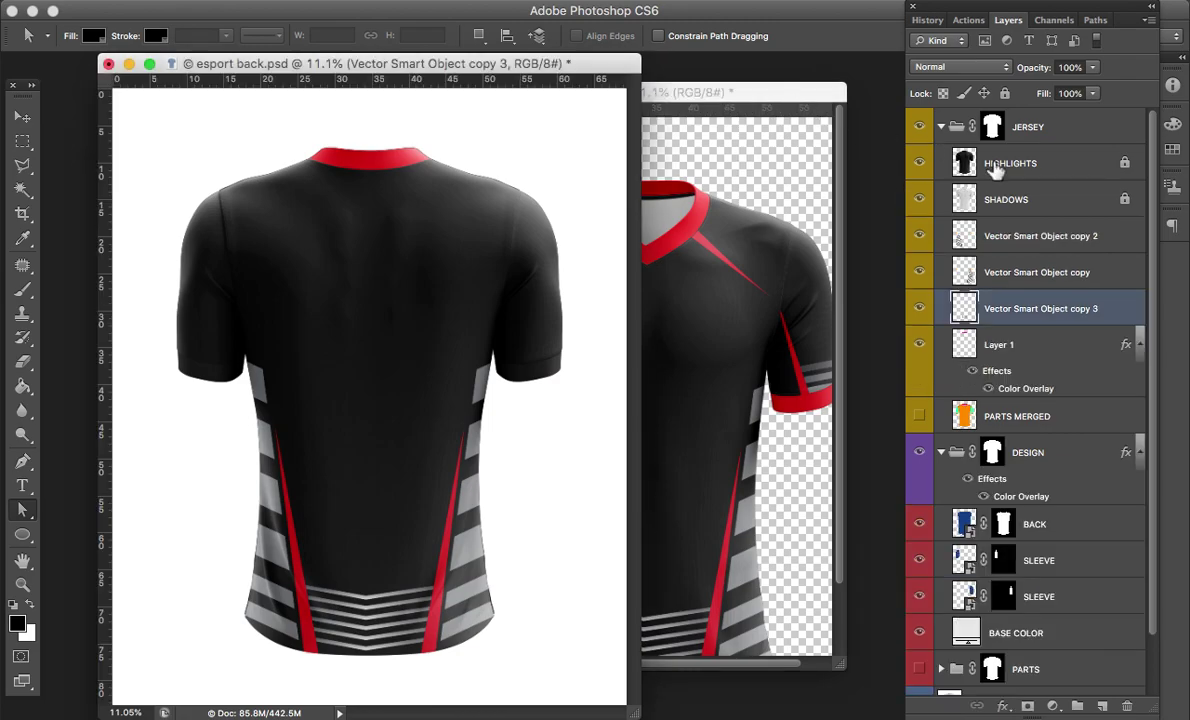
pyautogui.click(919, 418)
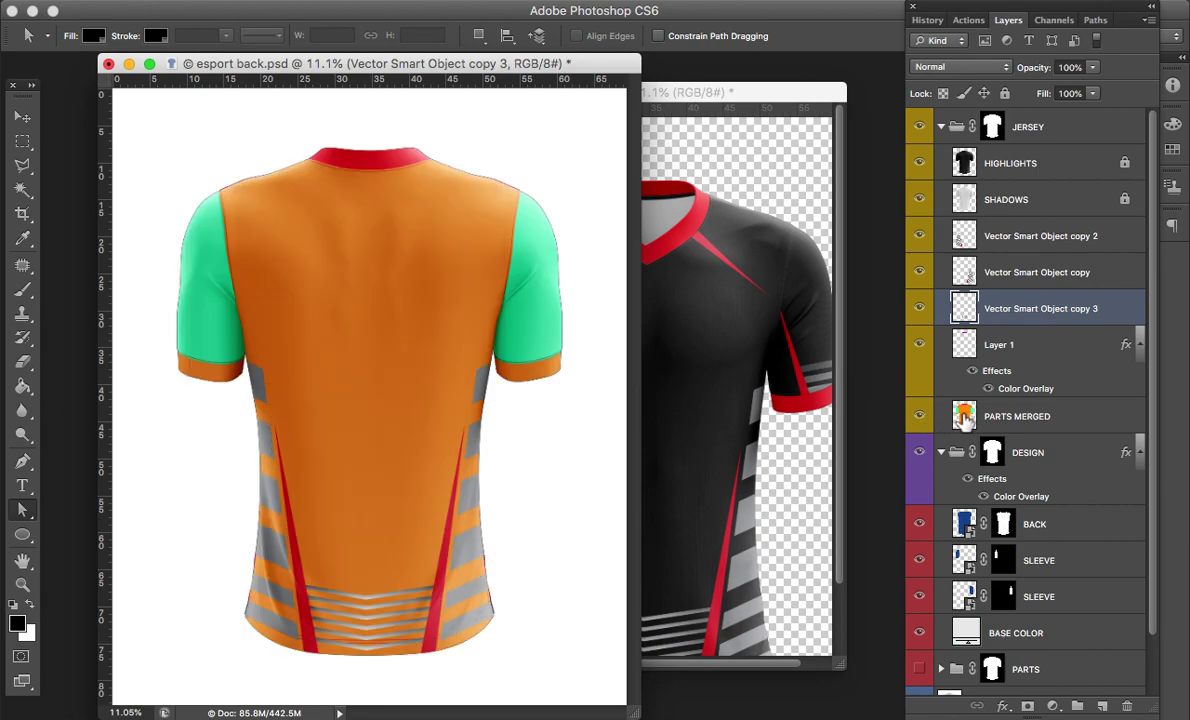
# Step: Magic Wand both orange sleeve cuffs on PARTS MERGED and copy them to Layer 2
pyautogui.click(964, 418)
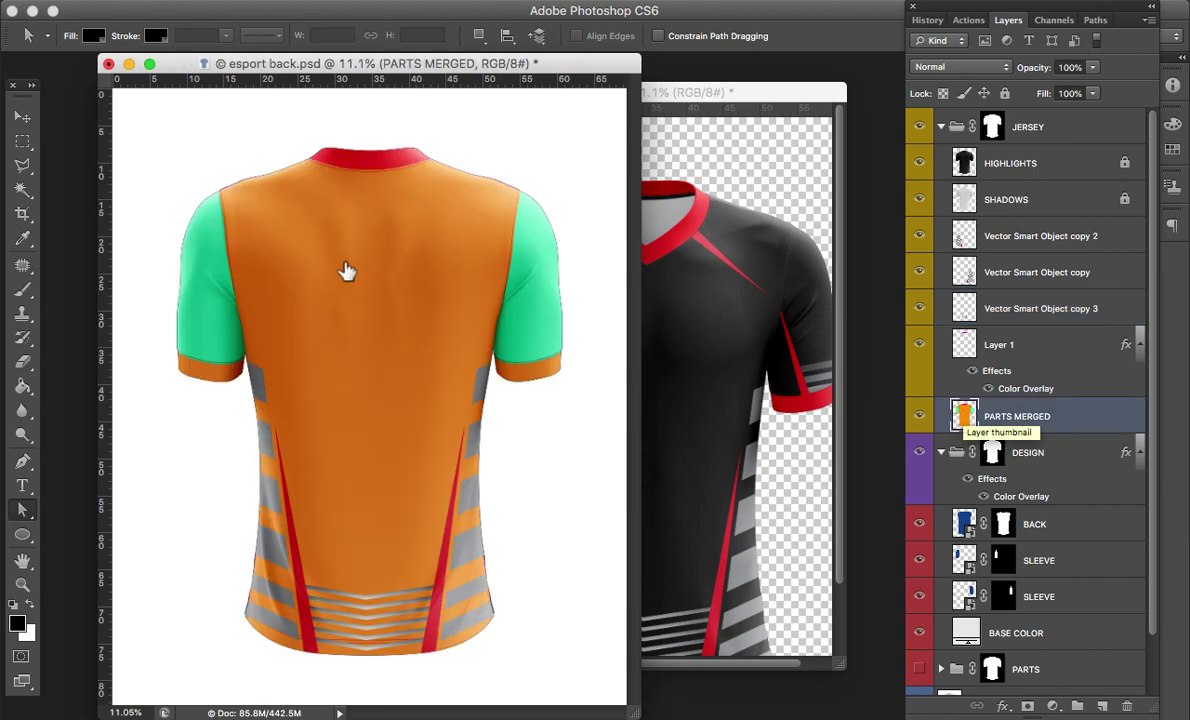
pyautogui.click(18, 192)
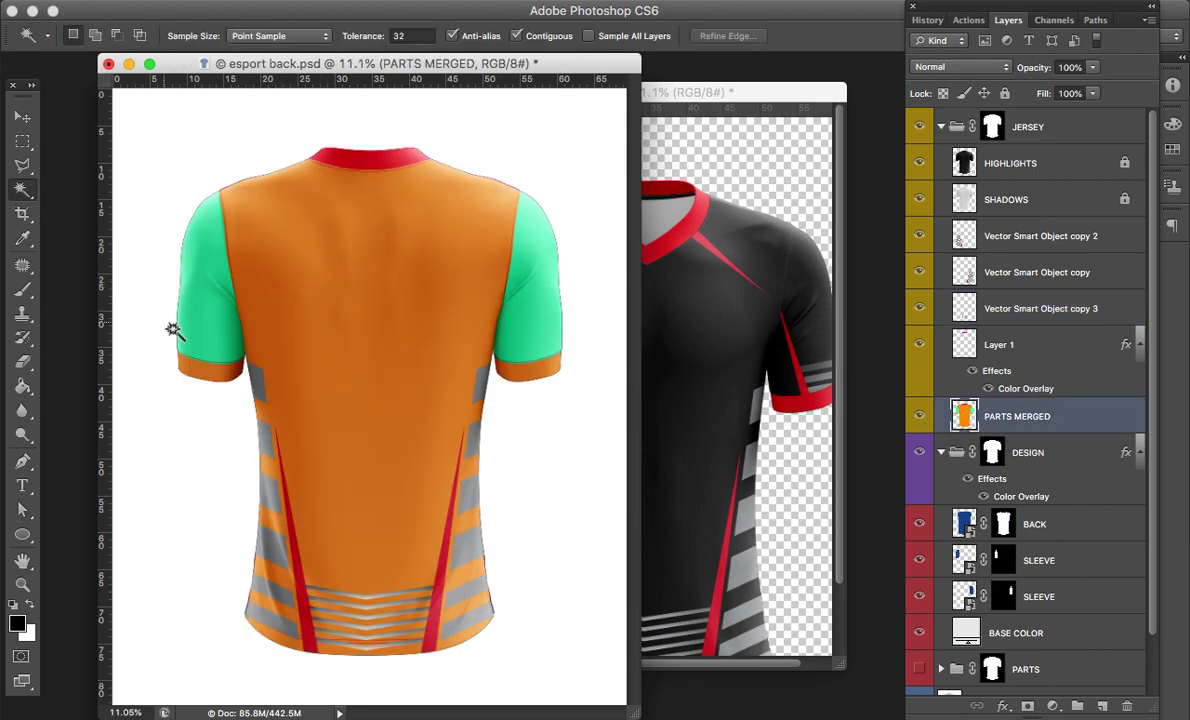
pyautogui.click(205, 372)
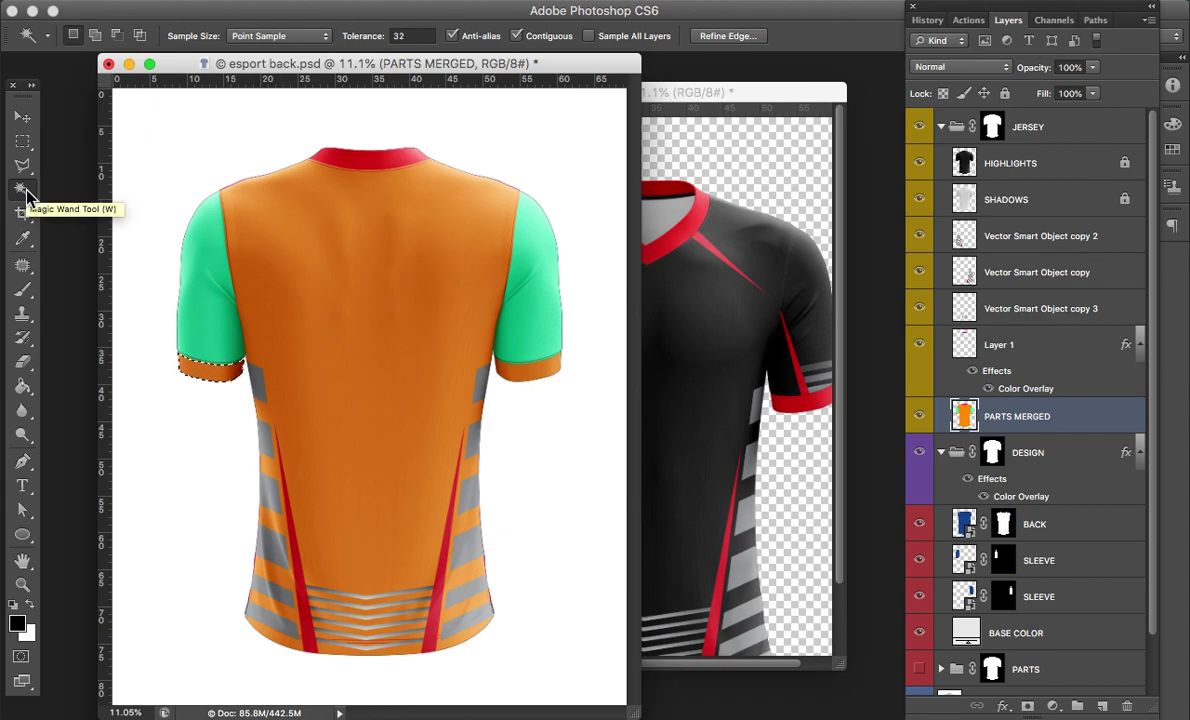
pyautogui.press('shift')
pyautogui.keyDown('shift'); pyautogui.click(527, 375); pyautogui.keyUp('shift')
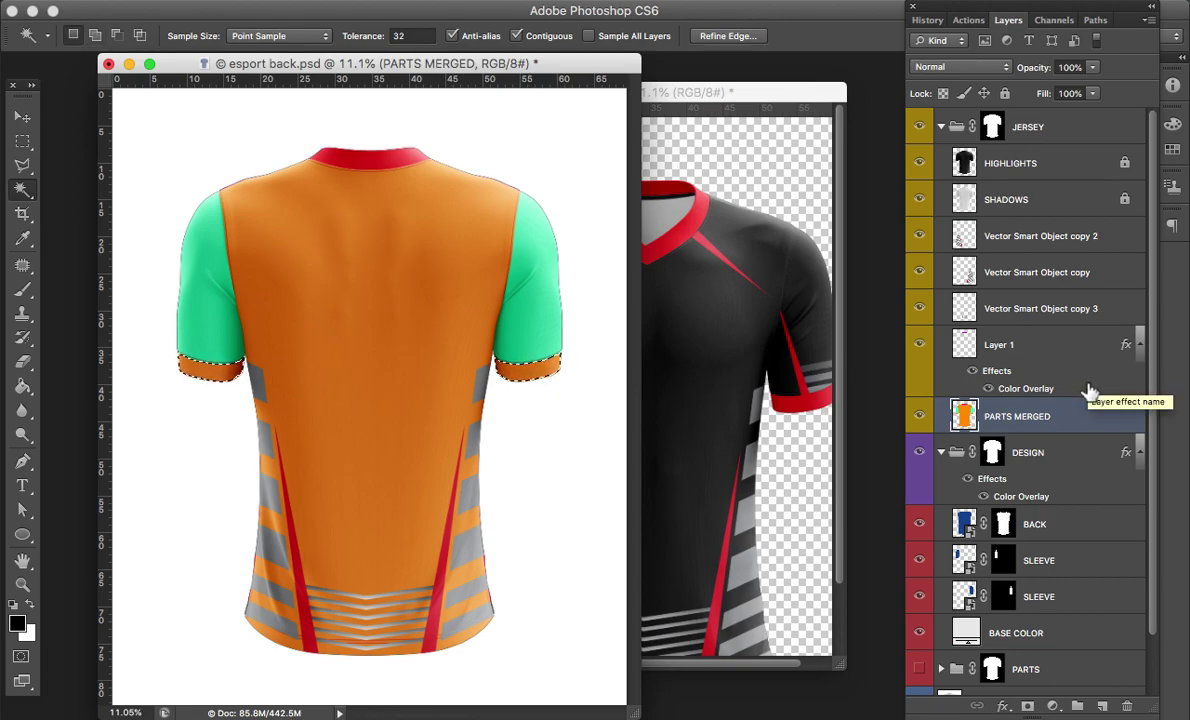
pyautogui.hotkey('ctrl', 'j')
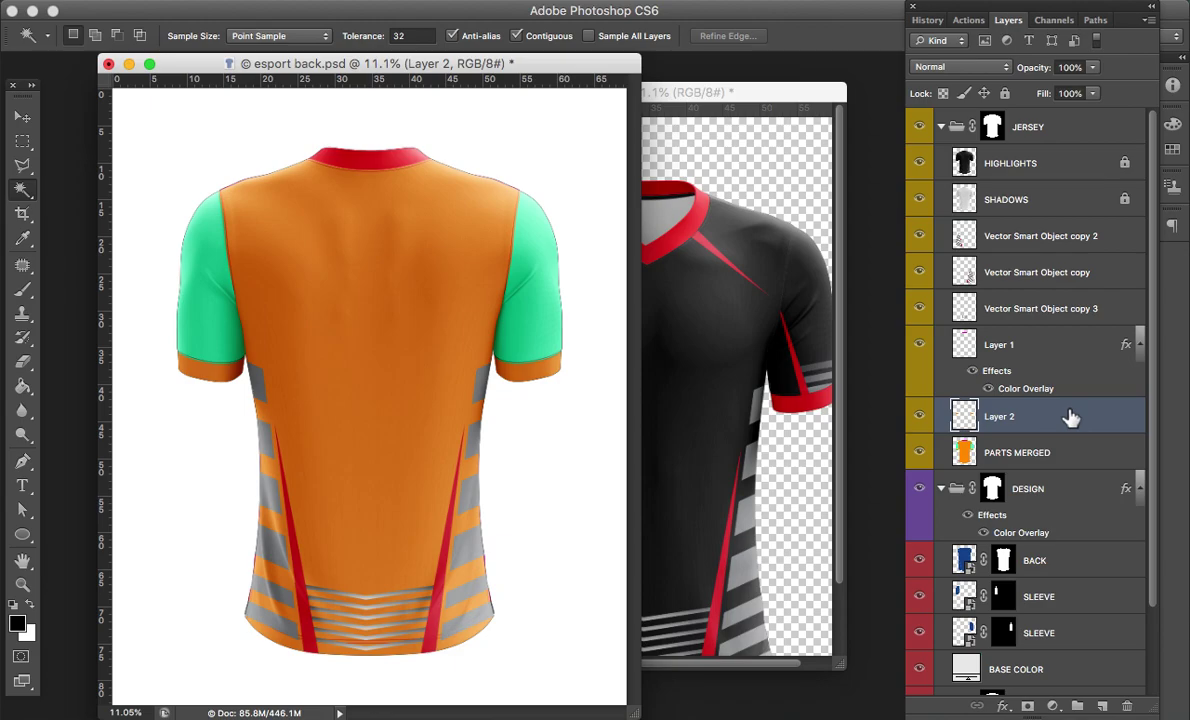
pyautogui.doubleClick(1070, 418)
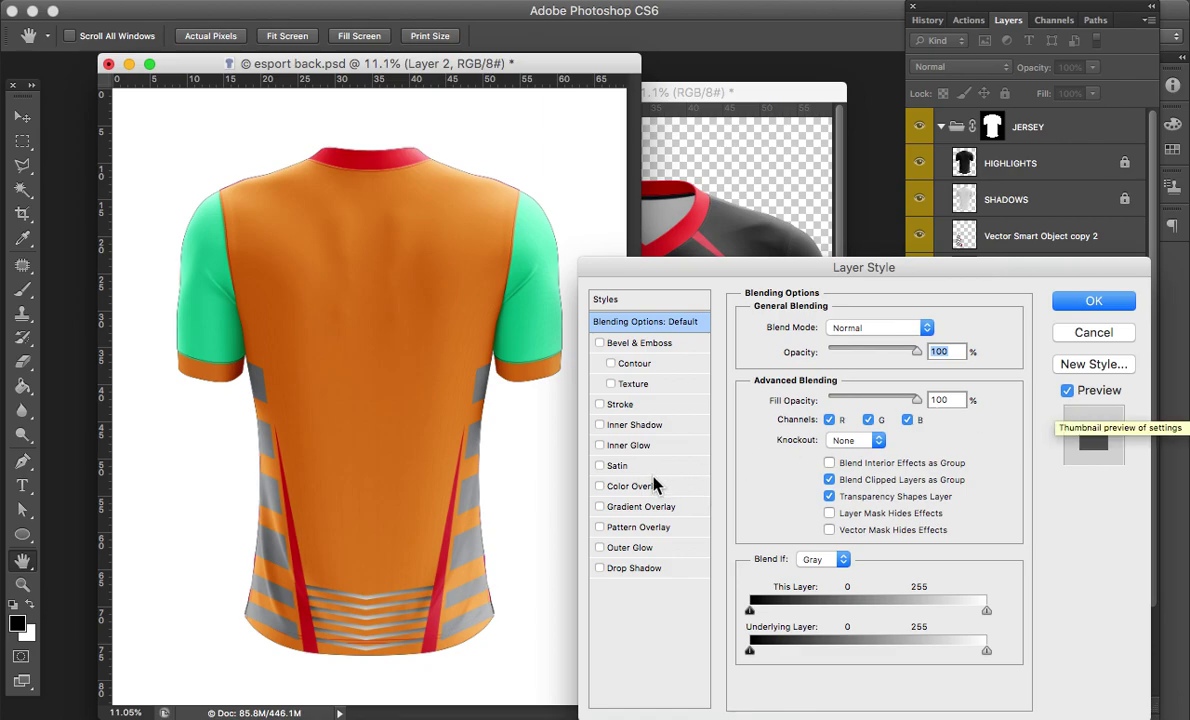
# Step: Enable Color Overlay on Layer 2 with colour ff0000, turning both cuffs red
pyautogui.click(600, 486)
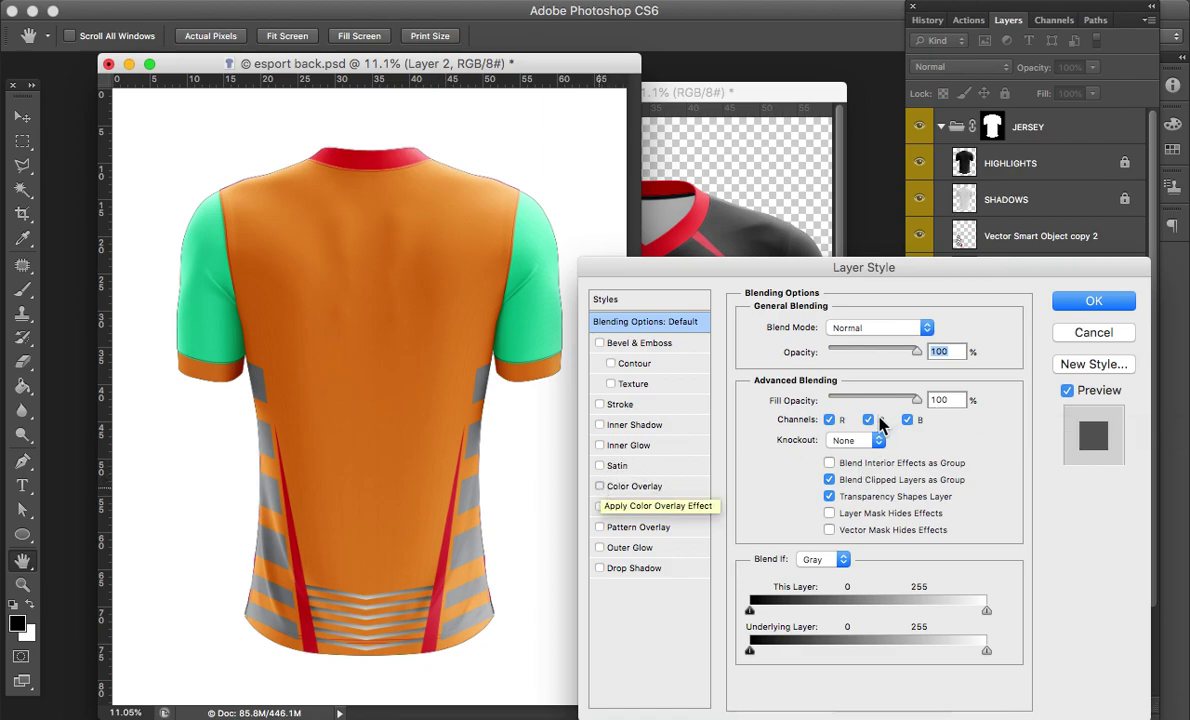
pyautogui.click(658, 487)
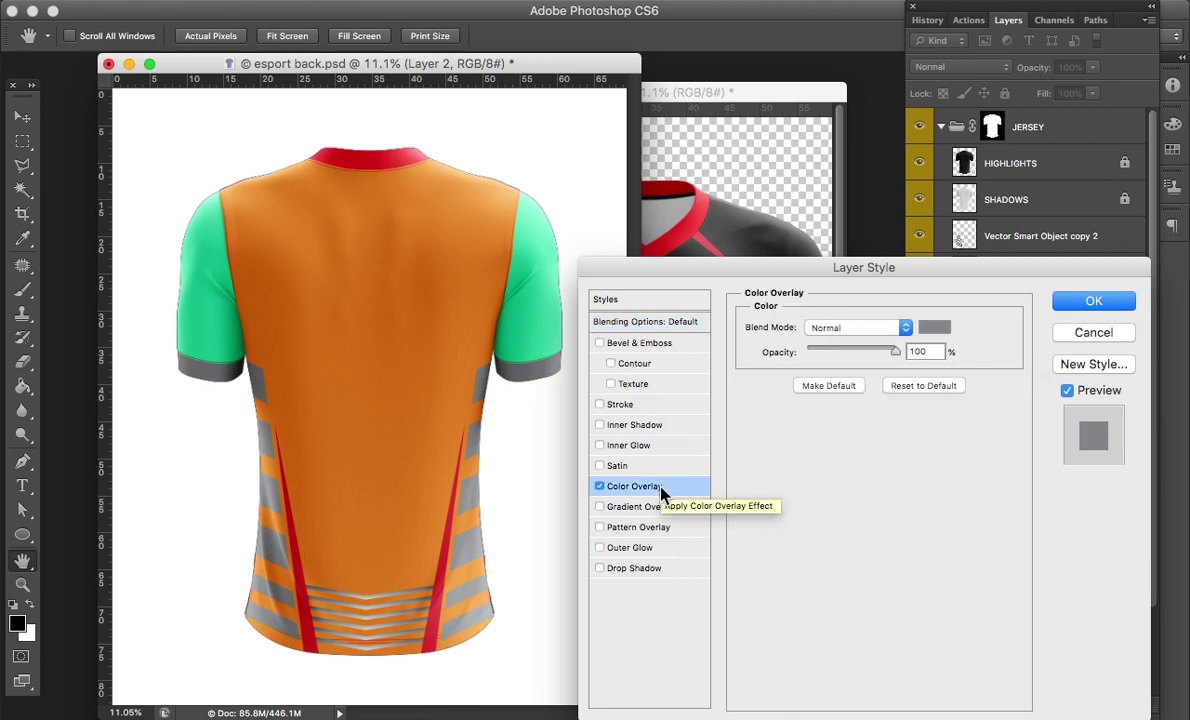
pyautogui.click(924, 322)
pyautogui.moveTo(911, 364)
pyautogui.mouseDown()
pyautogui.moveTo(924, 333)
pyautogui.moveTo(893, 343)
pyautogui.mouseUp()
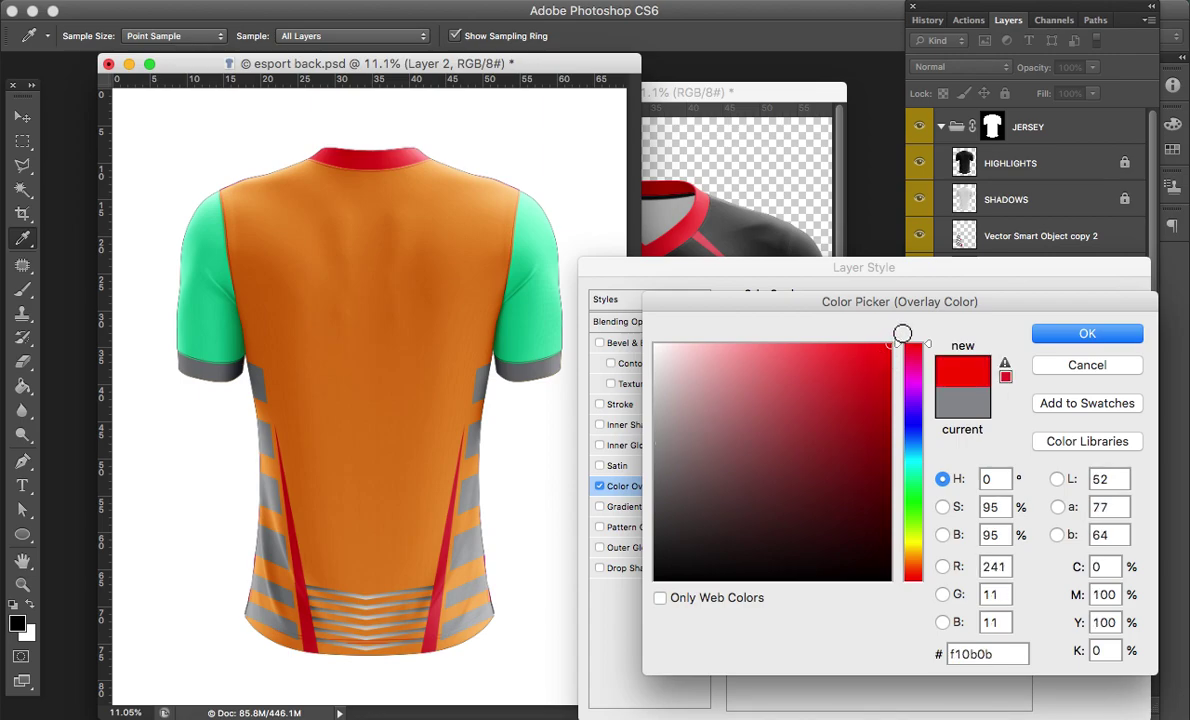
pyautogui.click(1086, 336)
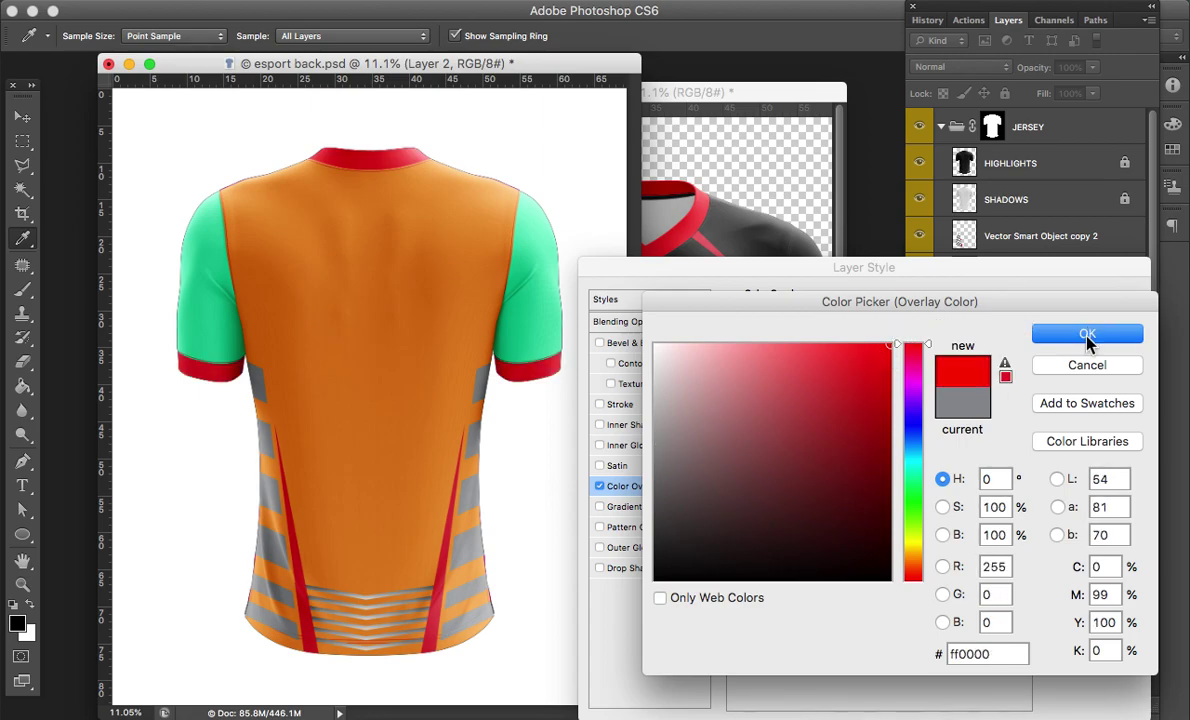
pyautogui.click(1059, 340)
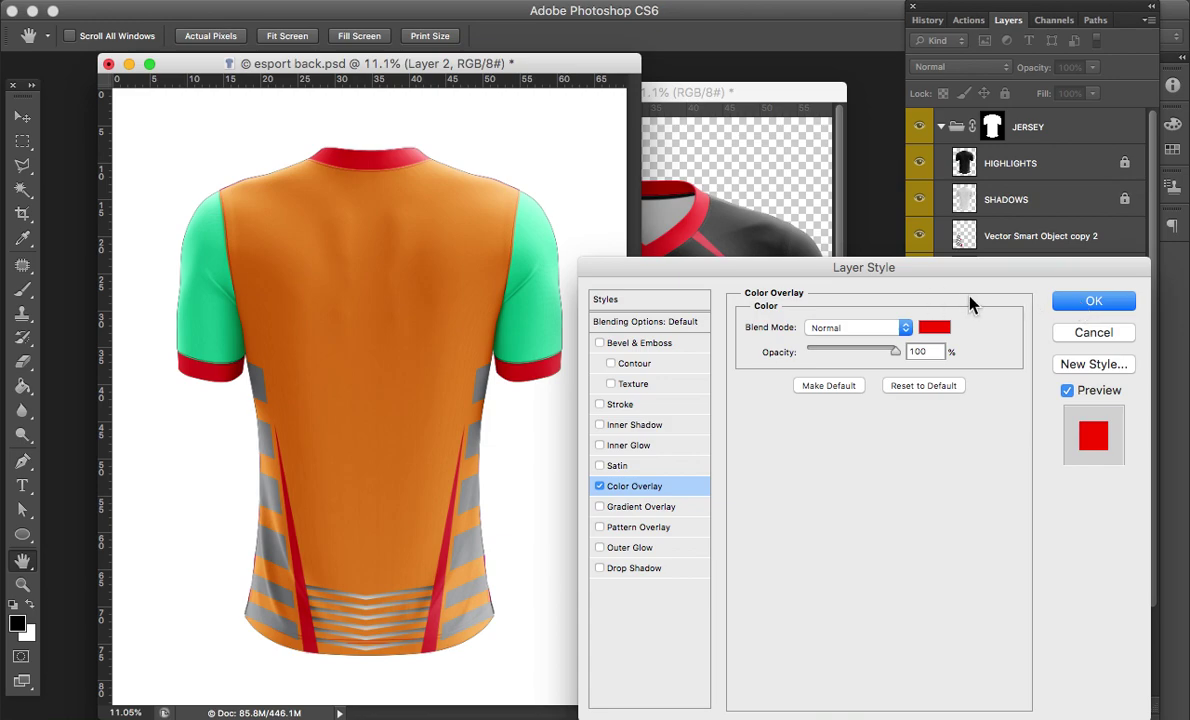
pyautogui.click(1068, 299)
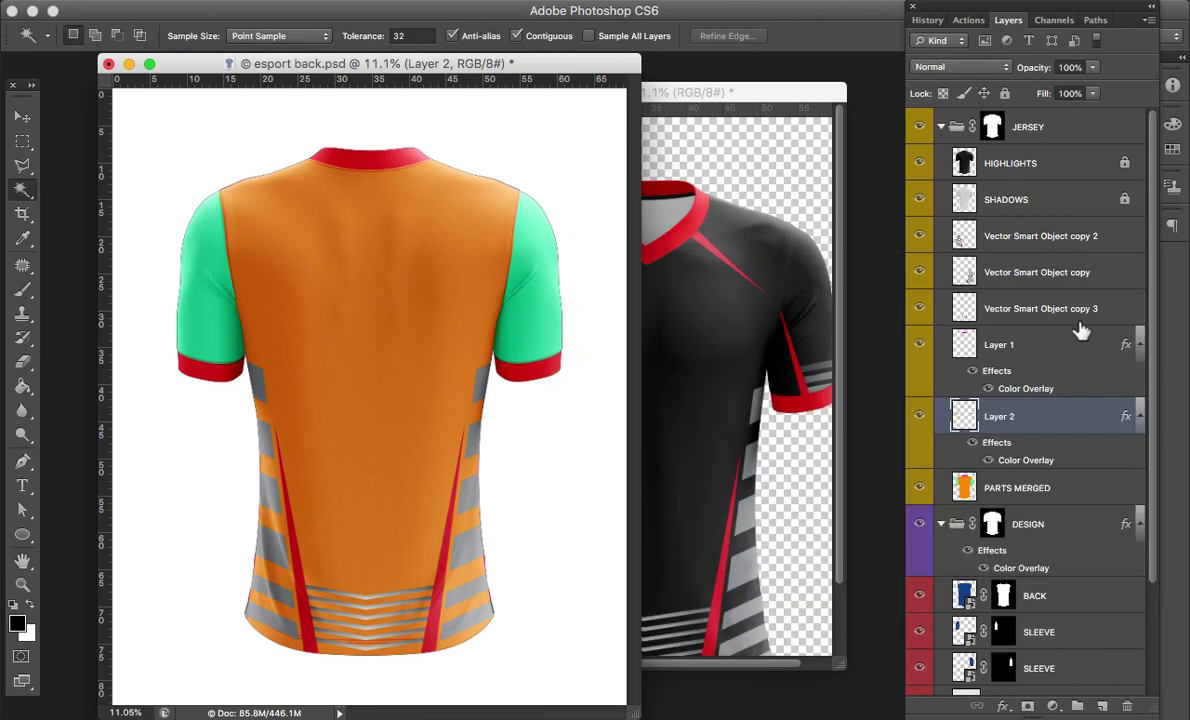
# Step: Hide the PARTS MERGED colour guide and bring the front esport vneck.psd document forward
pyautogui.click(921, 489)
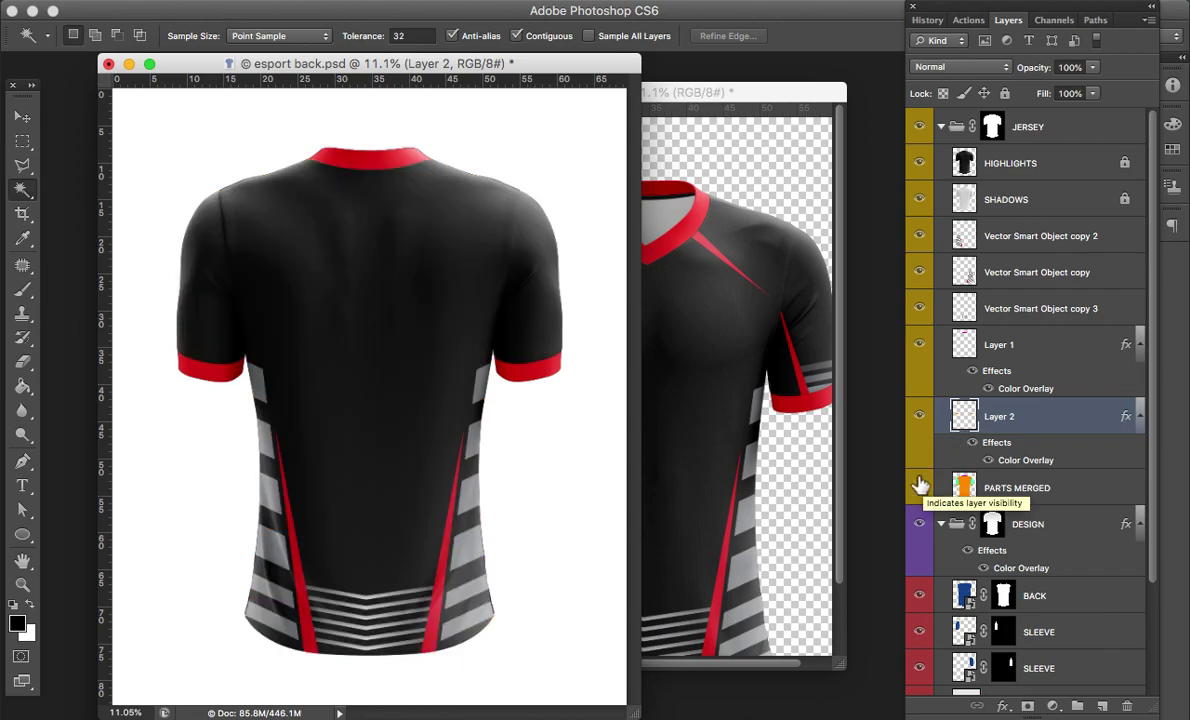
pyautogui.click(772, 94)
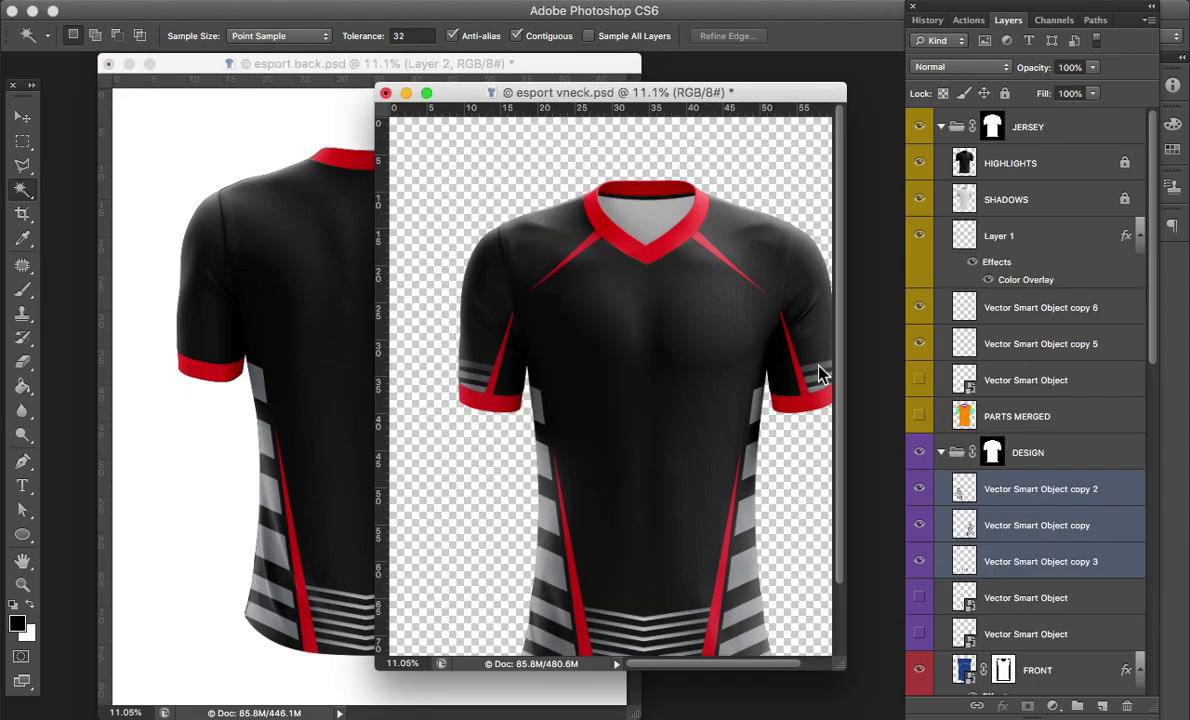
pyautogui.press('v')
pyautogui.hotkey('ctrl', 't')
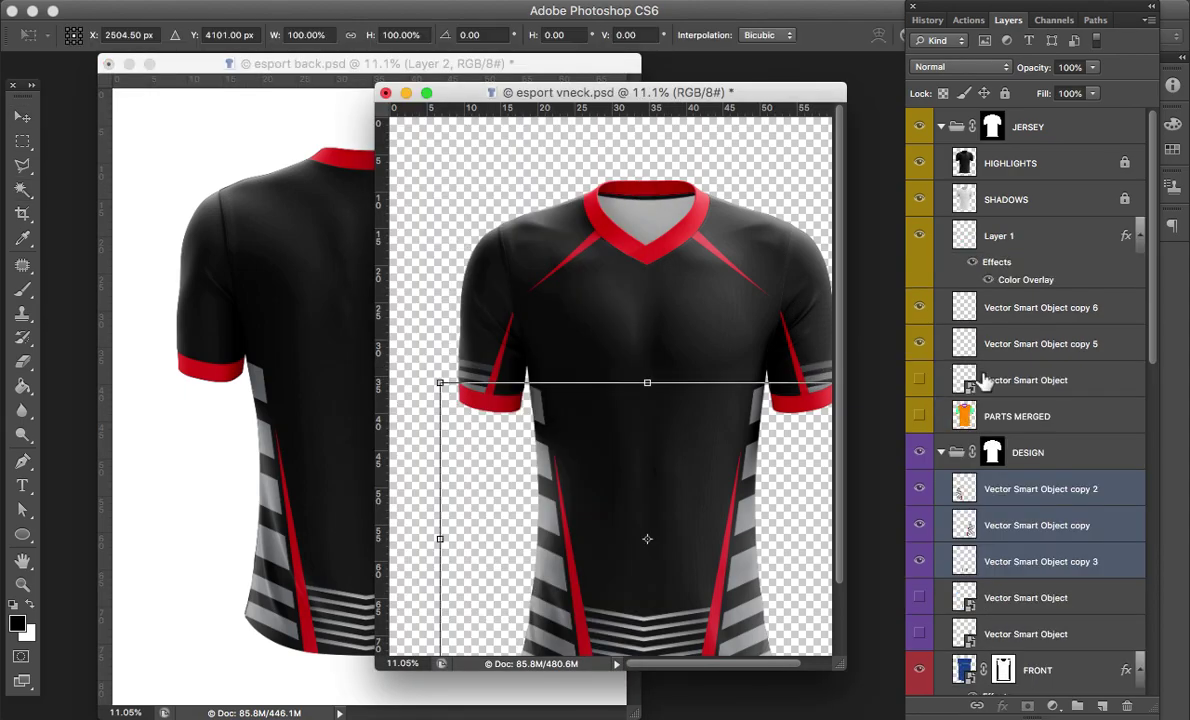
# Step: Copy the front's red sleeve stripe onto the back's left sleeve, with a duplicate on the right sleeve
pyautogui.press('Return')
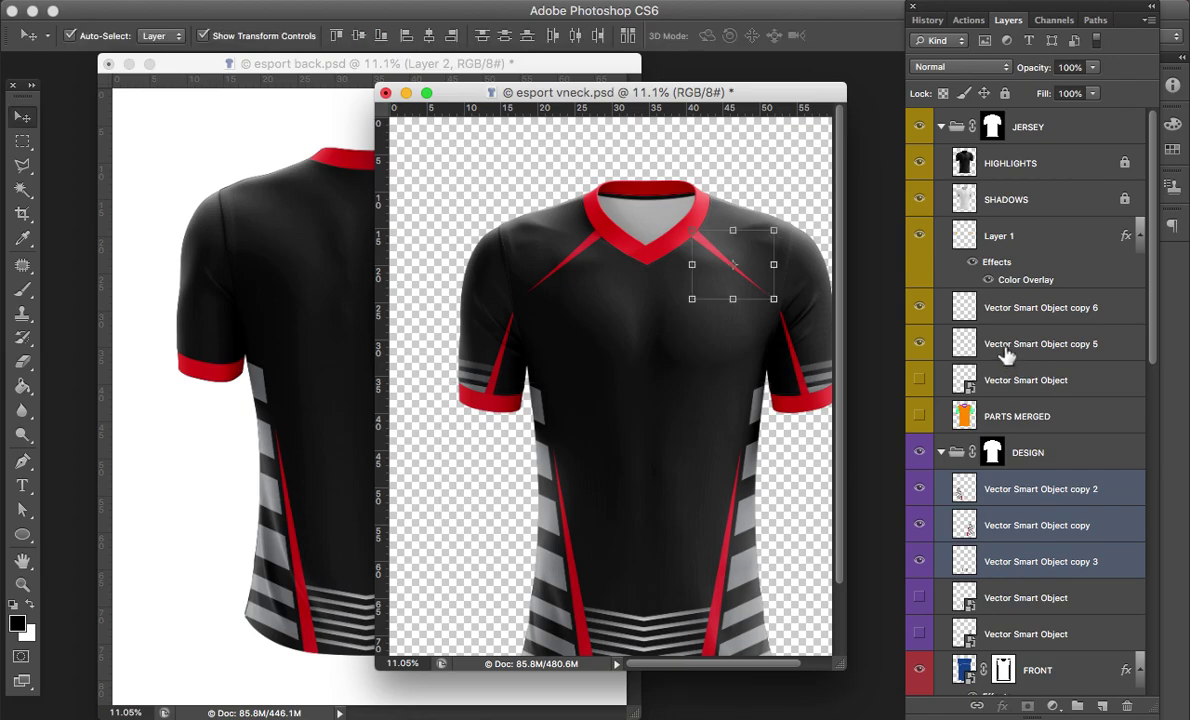
pyautogui.click(1007, 350)
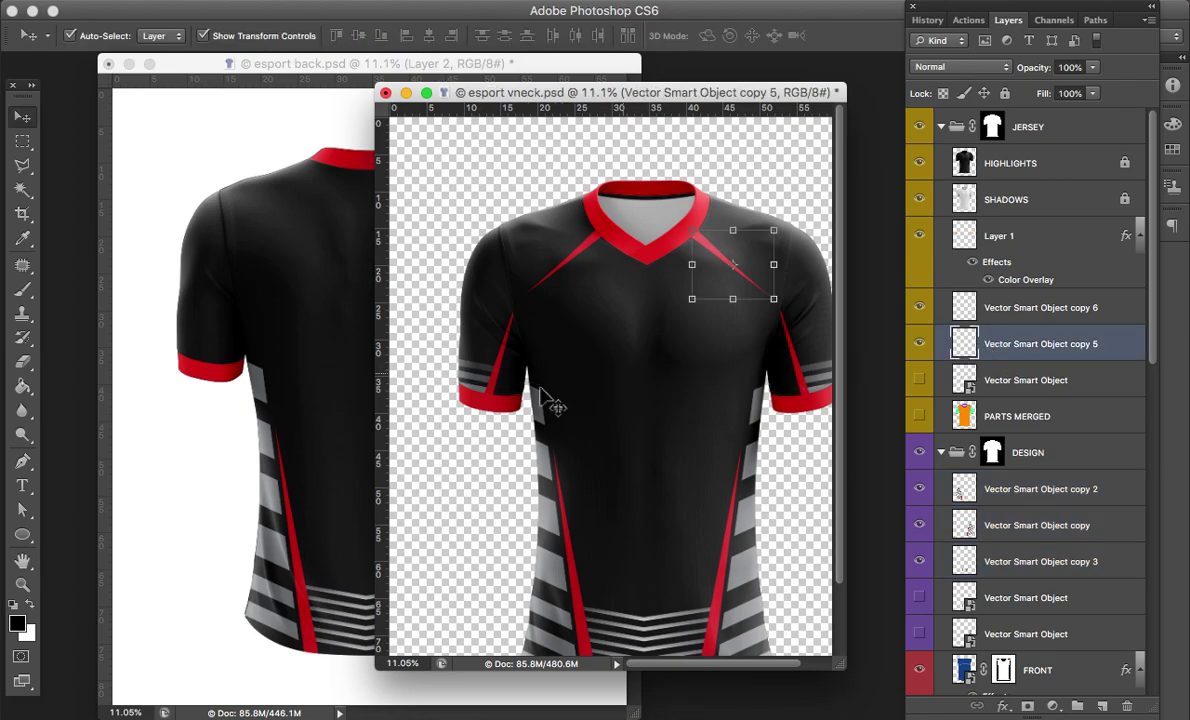
pyautogui.click(490, 390)
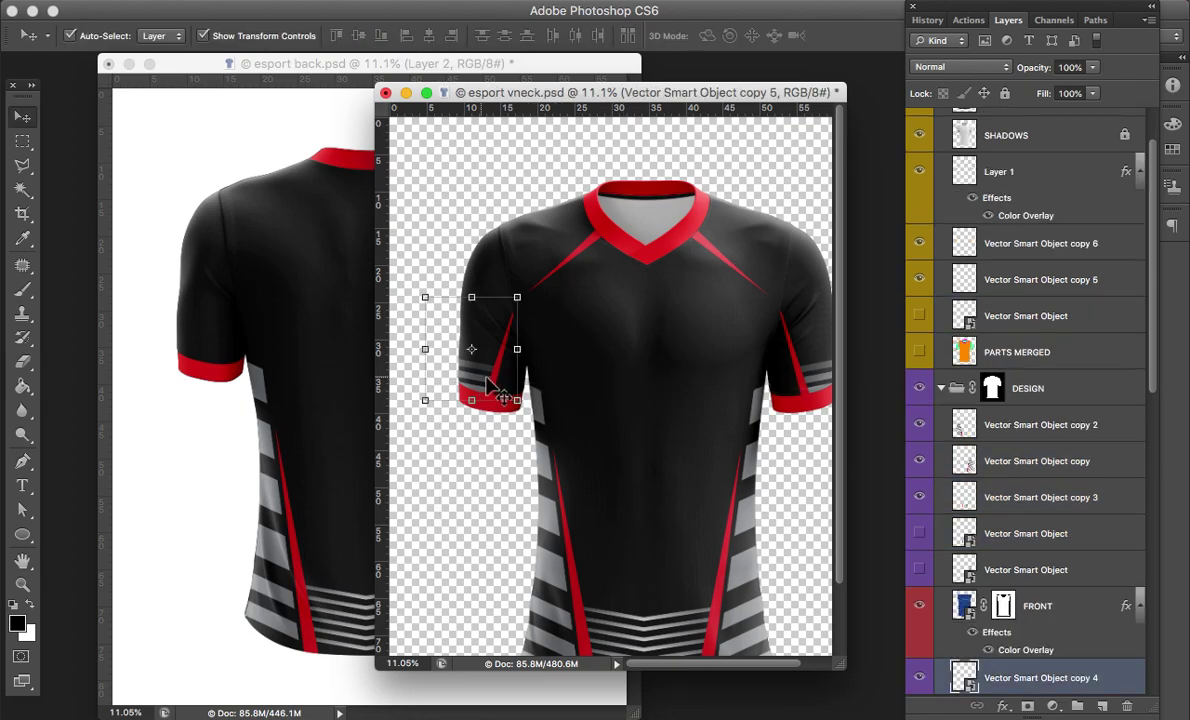
pyautogui.moveTo(640, 530); pyautogui.dragTo(218, 305)
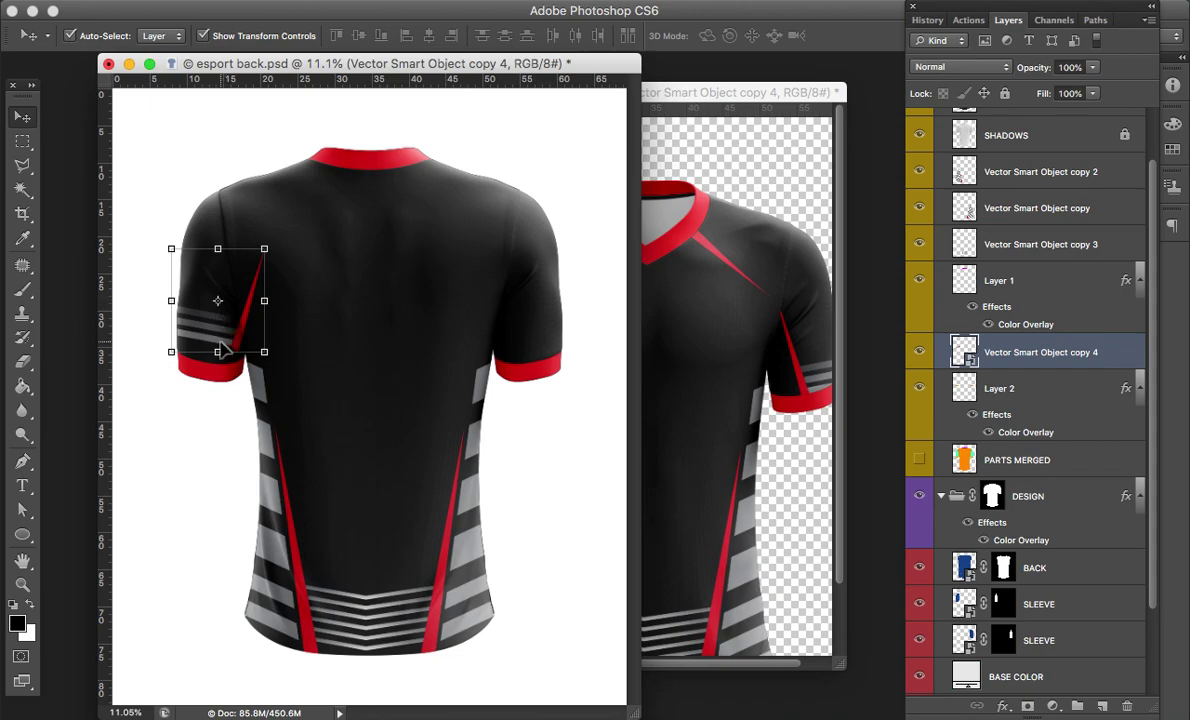
pyautogui.moveTo(213, 352); pyautogui.dragTo(197, 370)
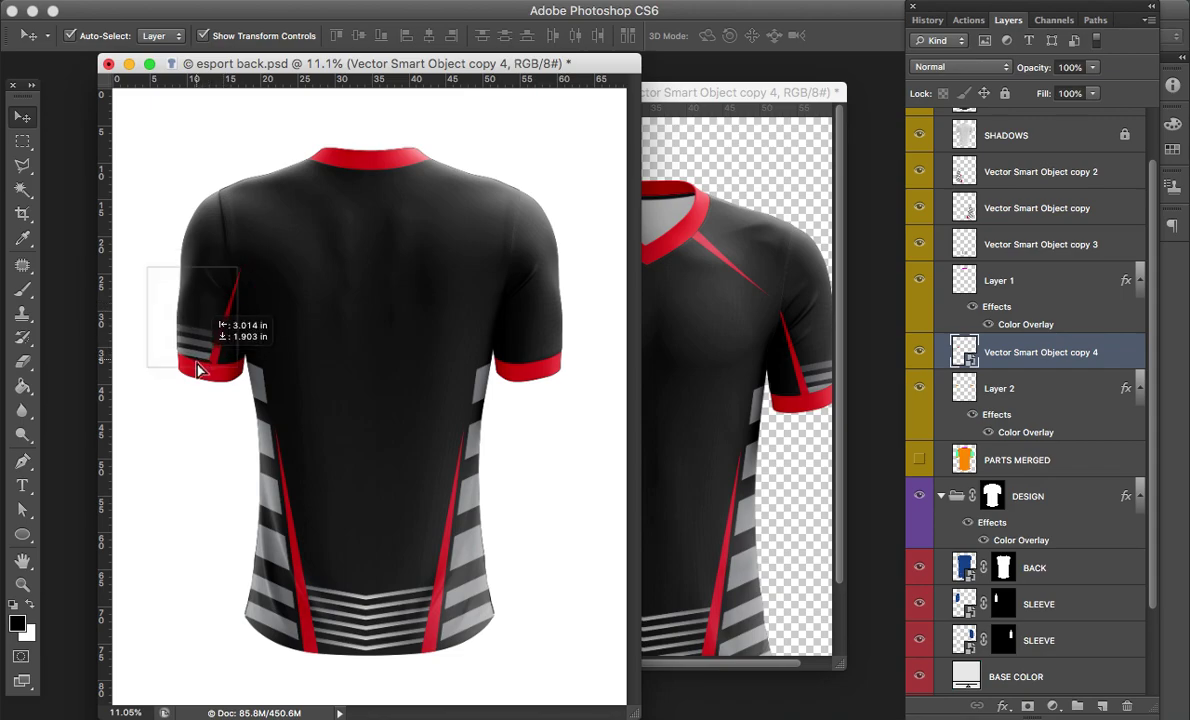
pyautogui.moveTo(197, 370)
pyautogui.mouseDown()
pyautogui.moveTo(189, 358)
pyautogui.moveTo(503, 399)
pyautogui.mouseUp()
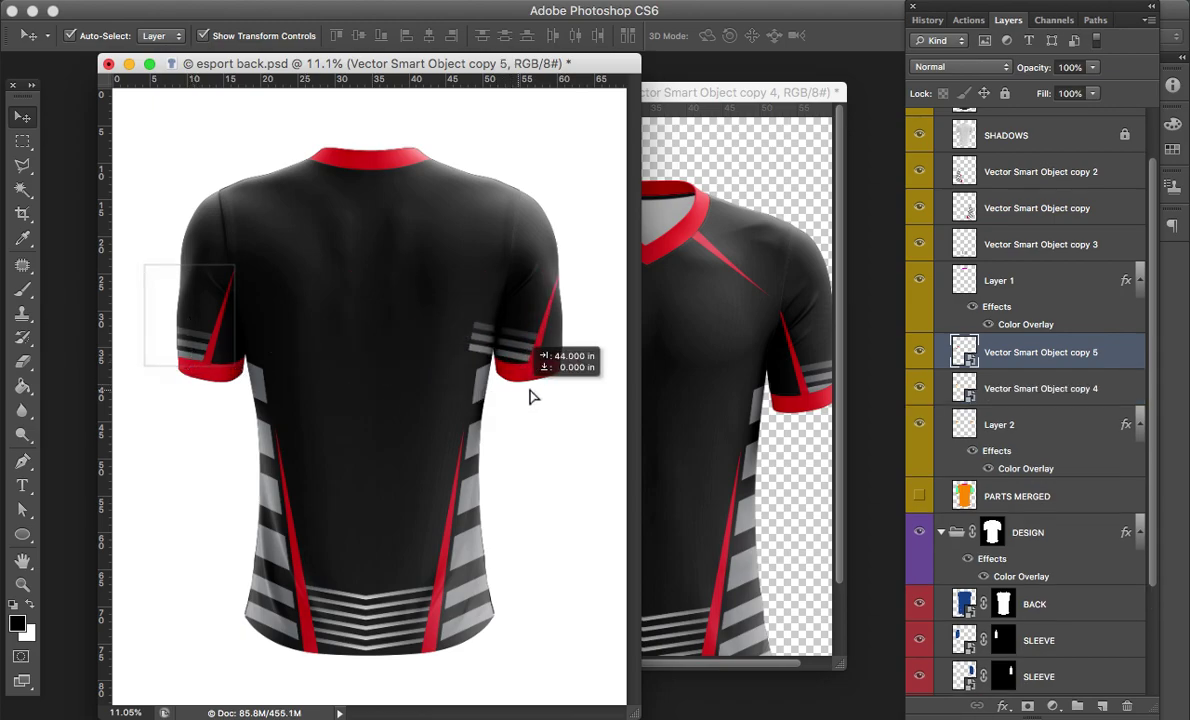
pyautogui.moveTo(503, 399); pyautogui.dragTo(555, 400)
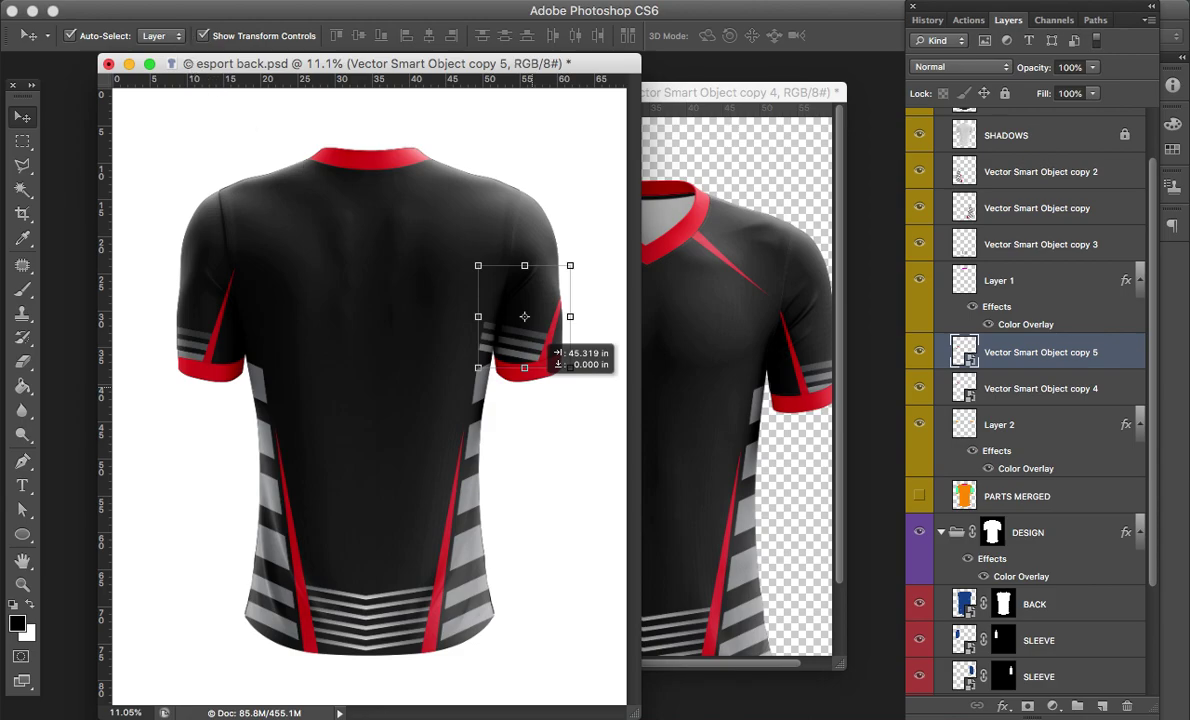
# Step: Flip the right sleeve stripe horizontally and nudge it into place on the sleeve
pyautogui.click(190, 0)
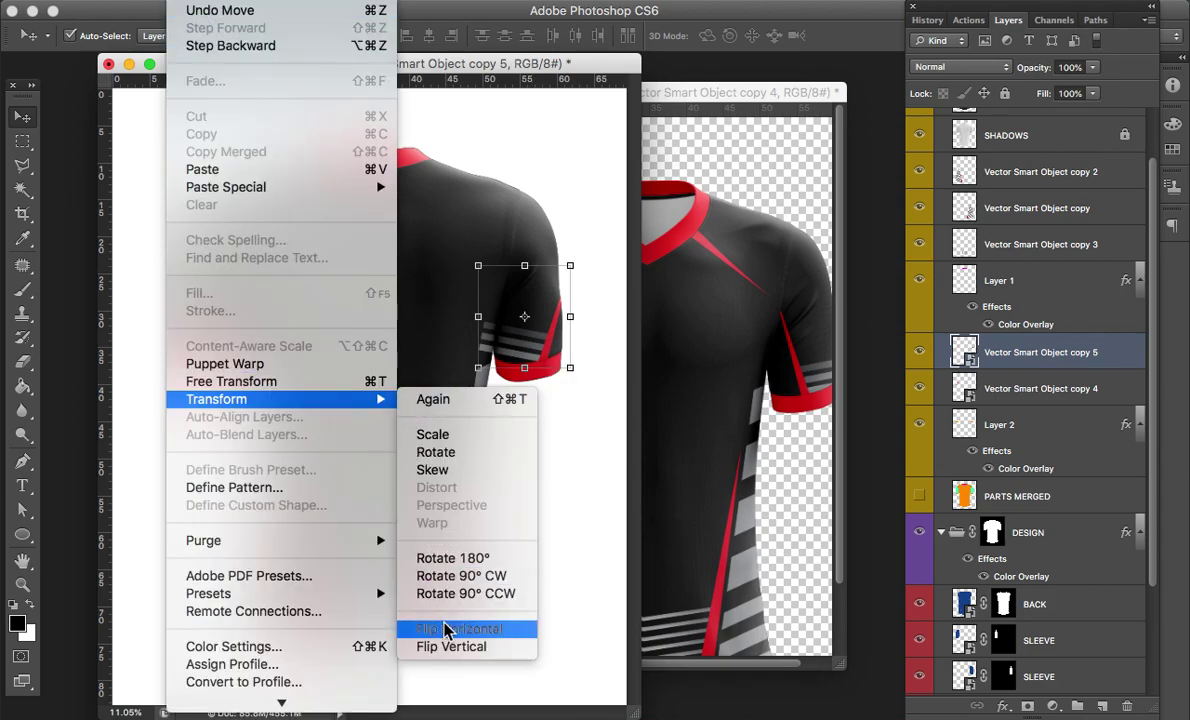
pyautogui.click(470, 628)
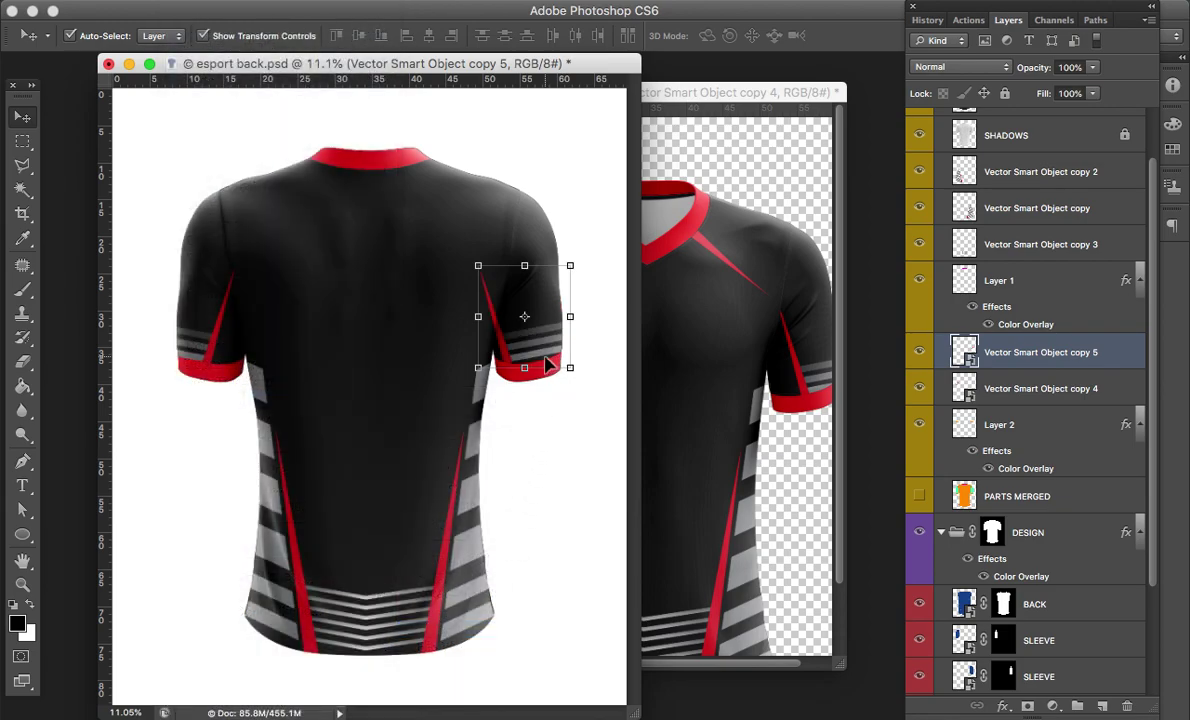
pyautogui.moveTo(561, 357); pyautogui.dragTo(563, 358)
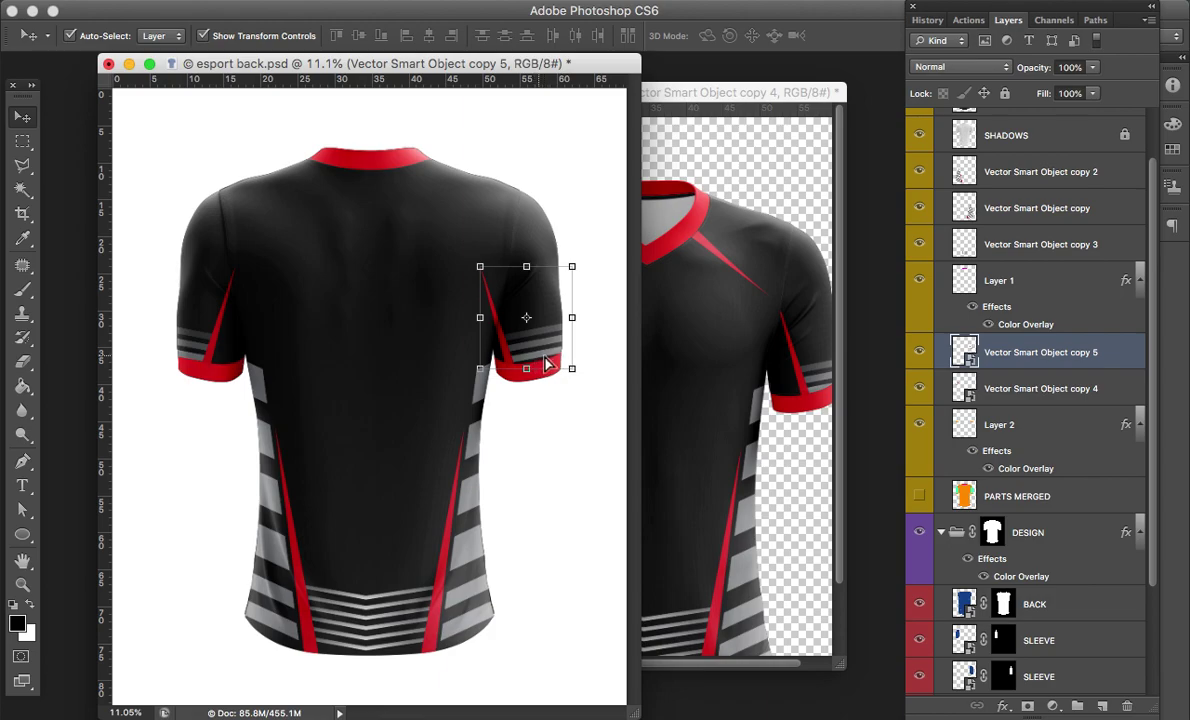
pyautogui.moveTo(547, 363); pyautogui.dragTo(554, 365)
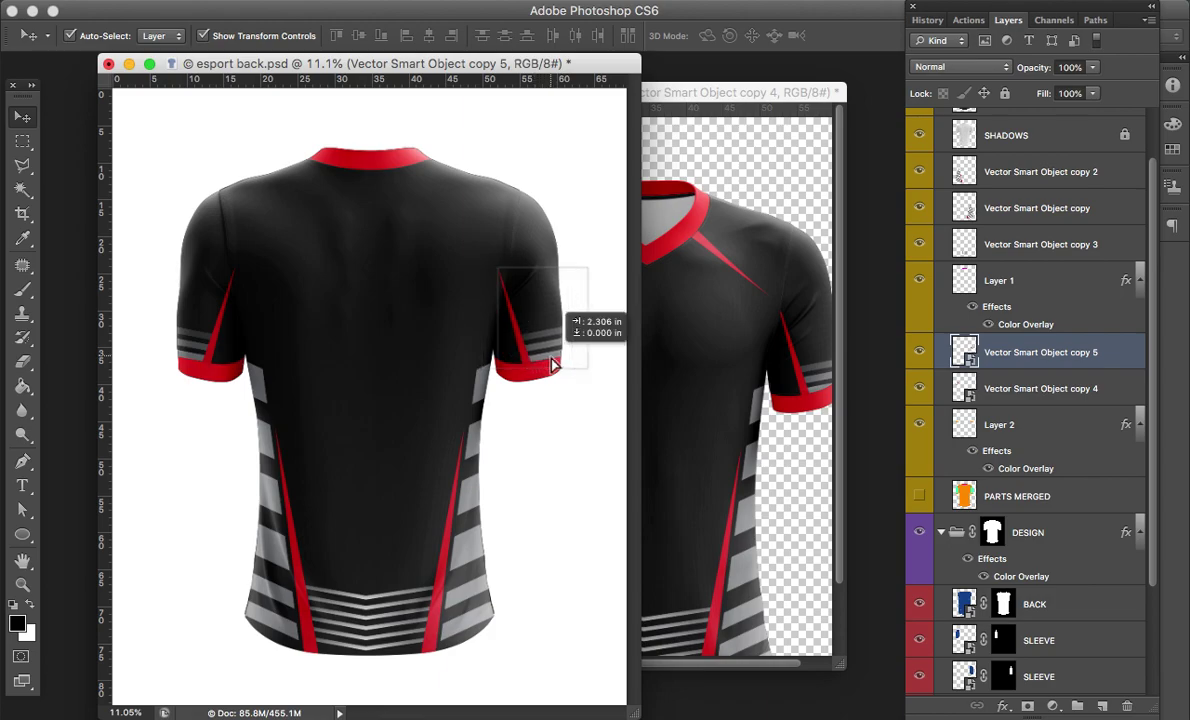
pyautogui.moveTo(553, 366); pyautogui.dragTo(558, 366)
pyautogui.hotkey('shift', 'Right')
pyautogui.hotkey('shift', 'Right')
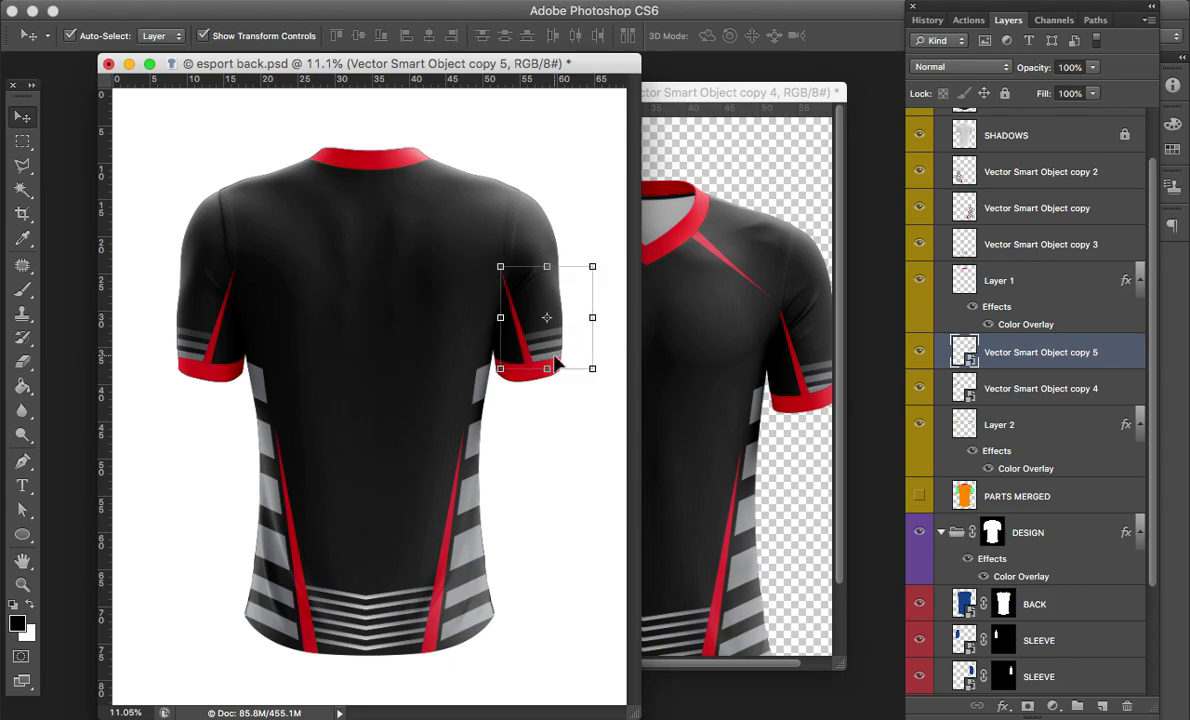
pyautogui.hotkey('shift', 'Right')
pyautogui.hotkey('shift', 'Up')
pyautogui.hotkey('shift', 'Down')
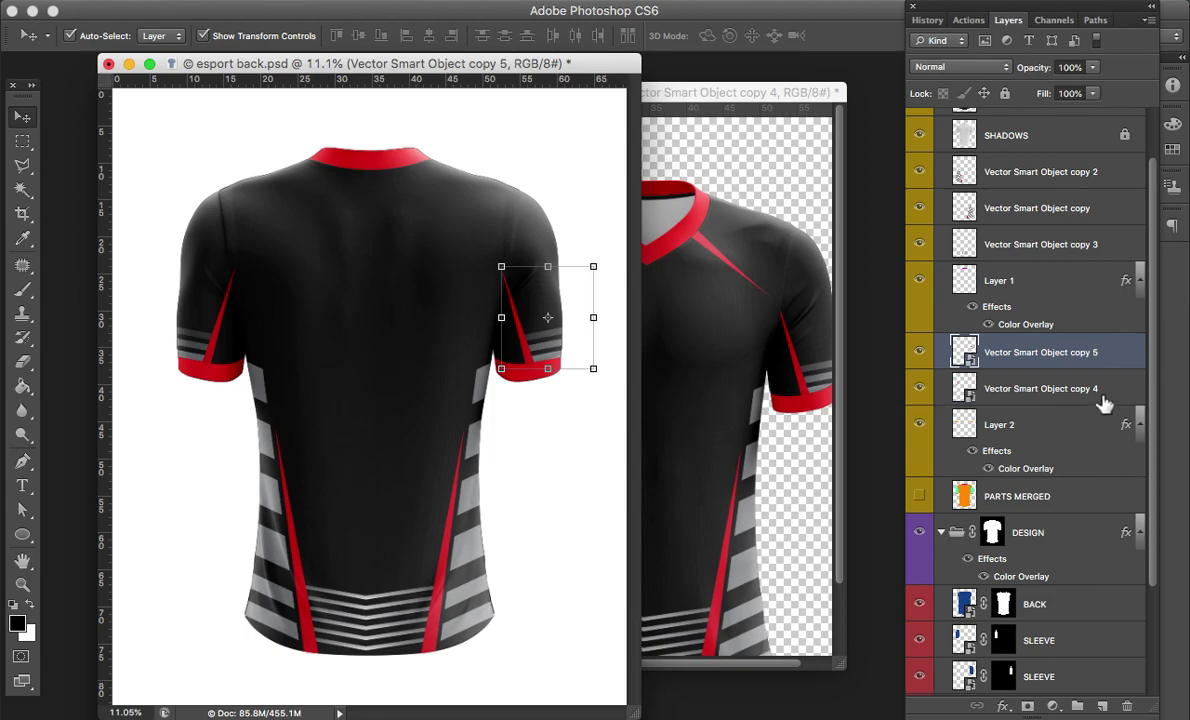
# Step: Move both sleeve accent layers below Layer 2 and bring the front vneck mockup forward
pyautogui.keyDown('shift'); pyautogui.click(1040, 388); pyautogui.keyUp('shift')
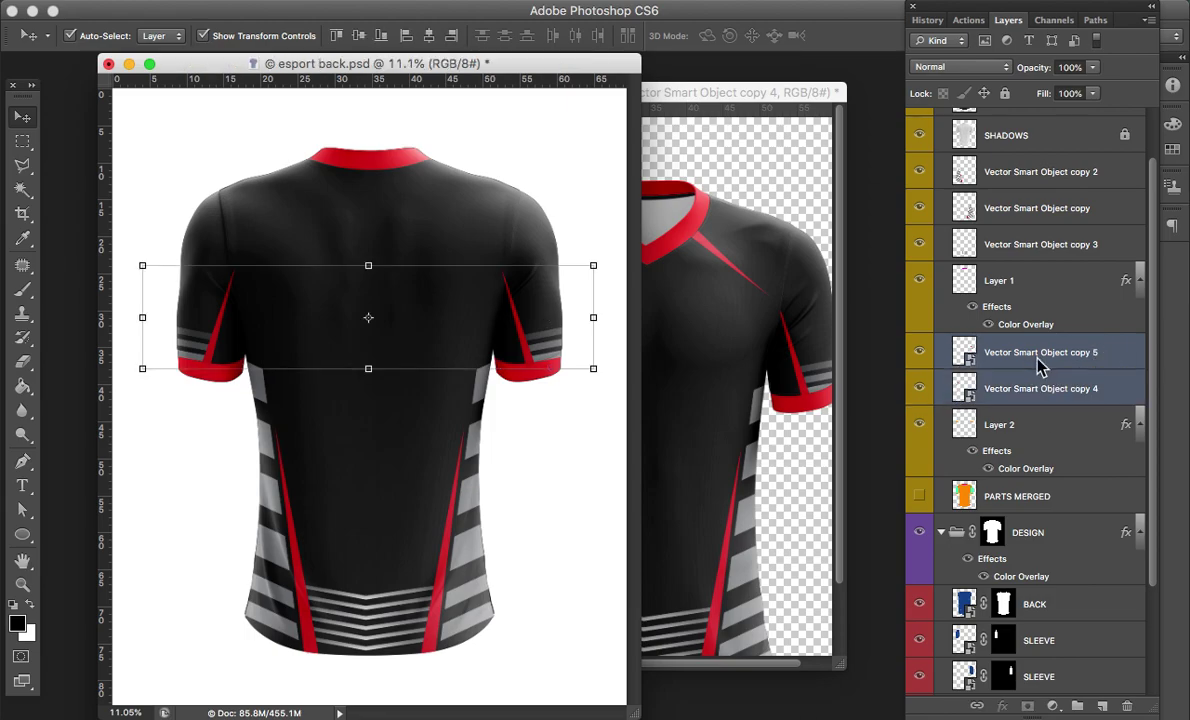
pyautogui.moveTo(1082, 370); pyautogui.dragTo(1071, 464)
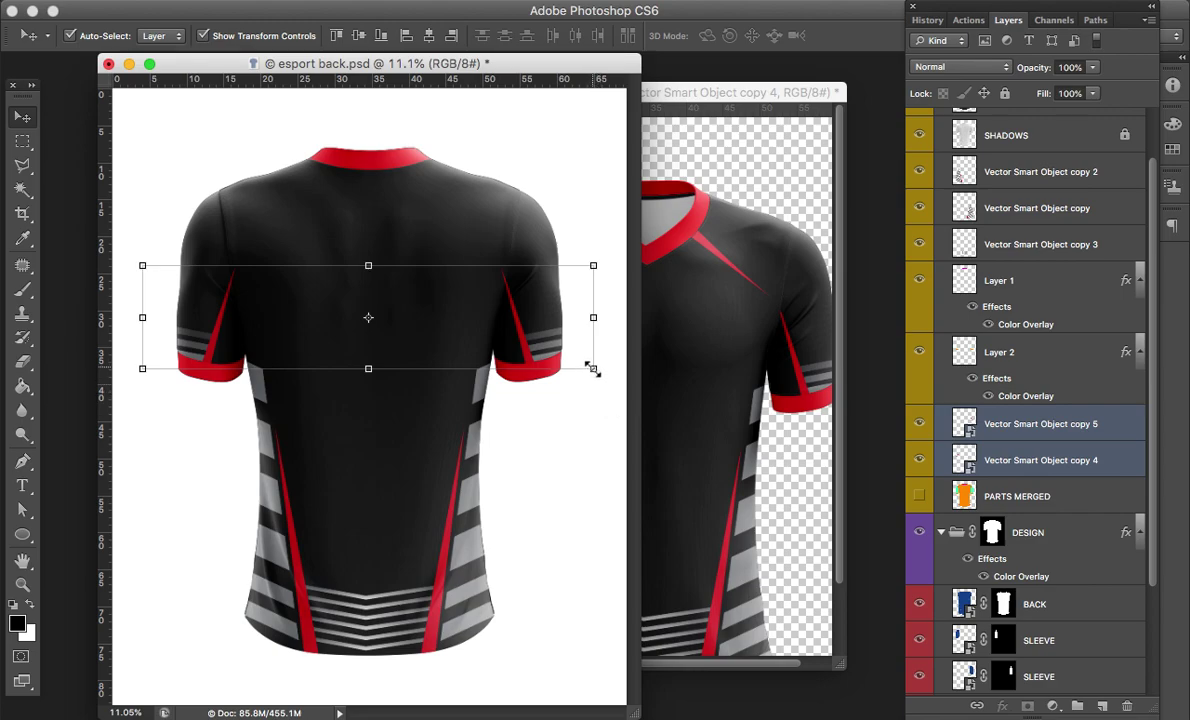
pyautogui.press('z')
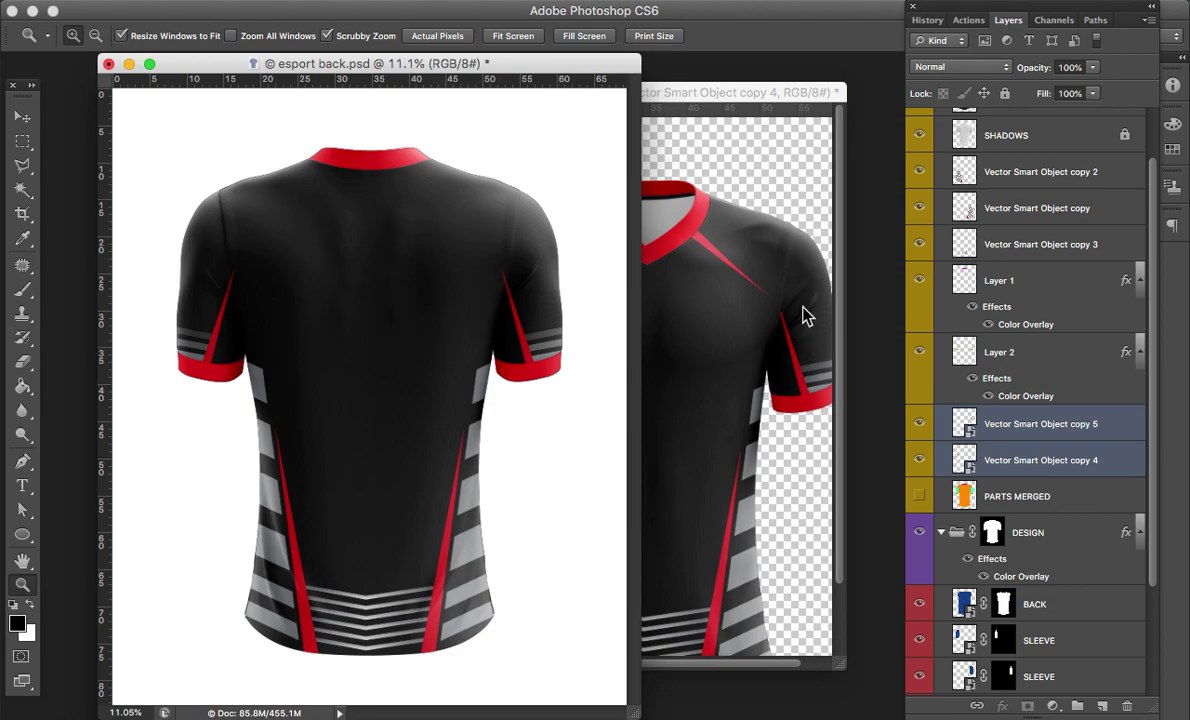
pyautogui.press('v')
pyautogui.click(712, 256)
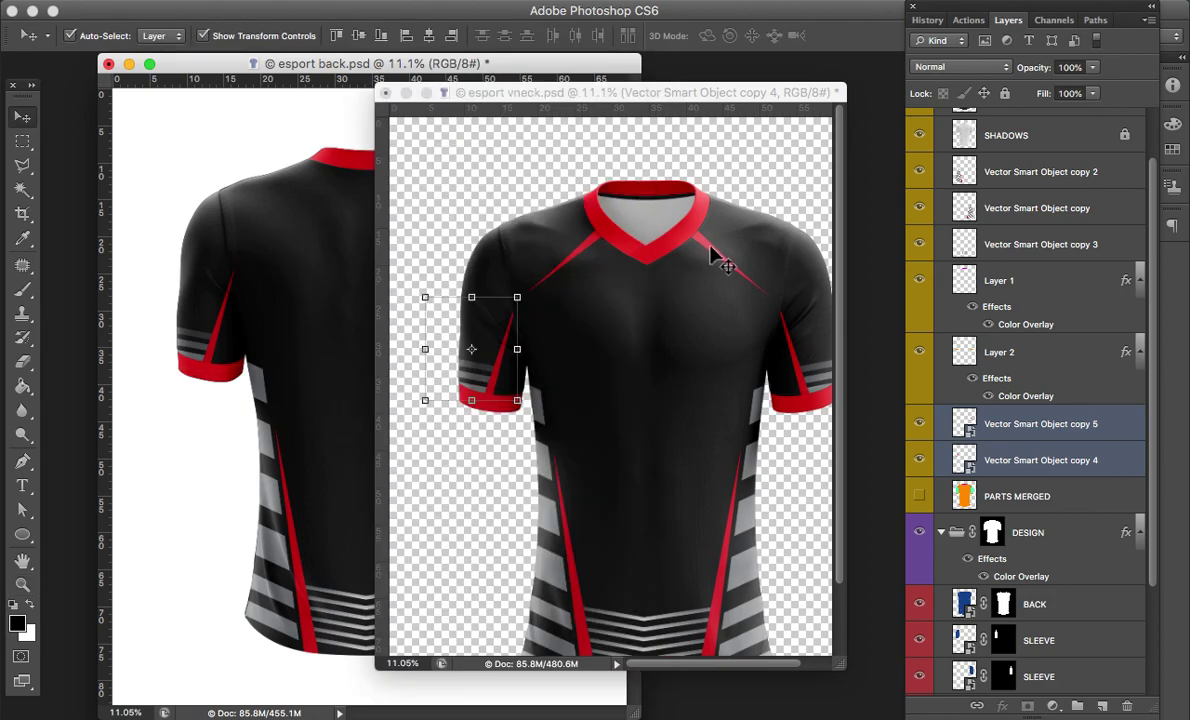
# Step: Copy the red chest stripe into the back jersey, enlarged and positioned beside the collar
pyautogui.click(712, 256)
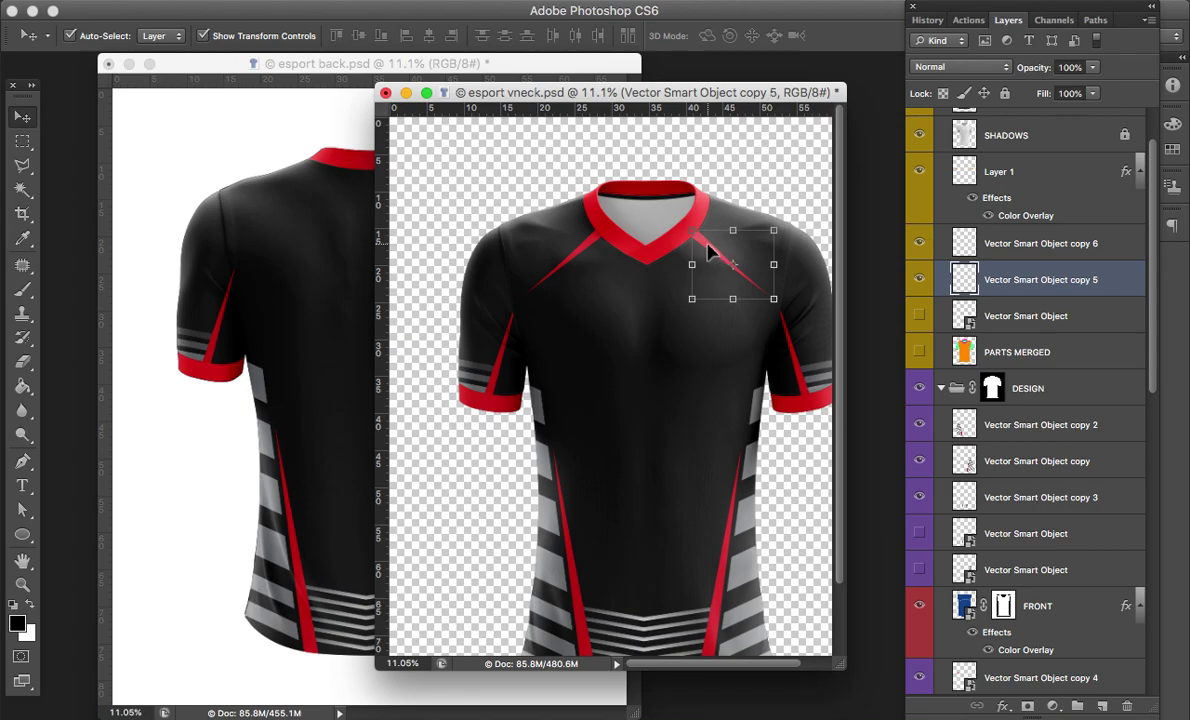
pyautogui.hotkey('ctrl', 'h')
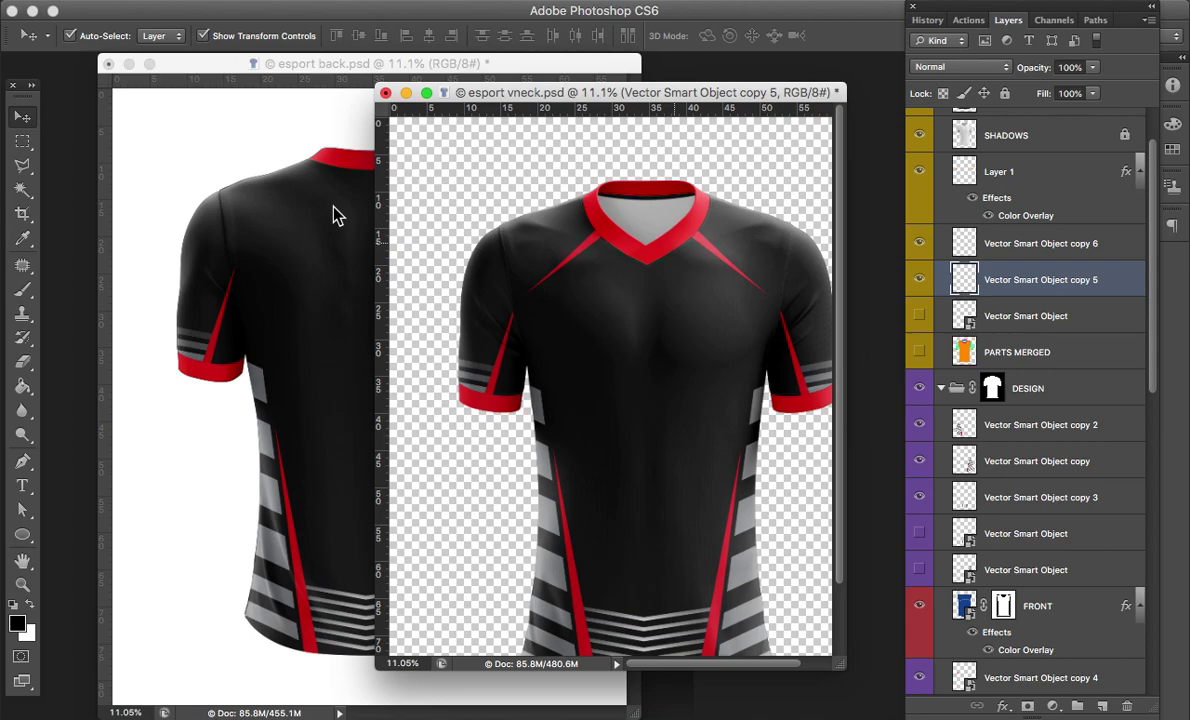
pyautogui.moveTo(334, 208); pyautogui.dragTo(334, 210)
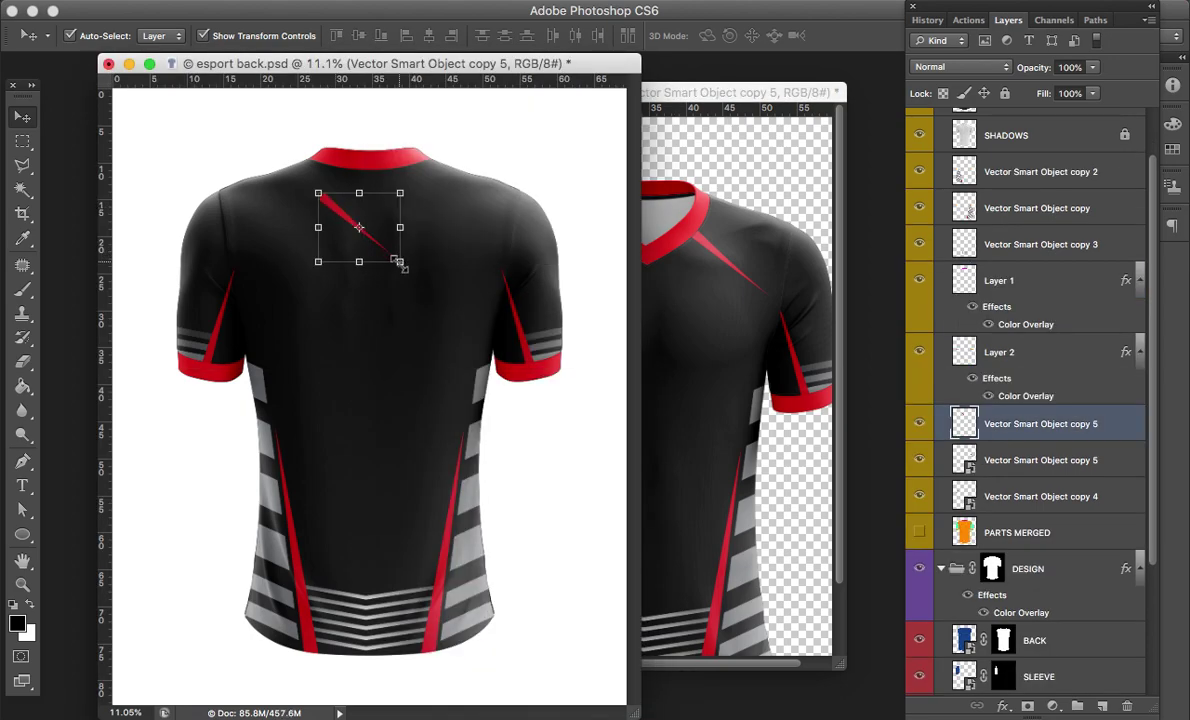
pyautogui.hotkey('ctrl', 't')
pyautogui.moveTo(431, 282); pyautogui.dragTo(441, 282)
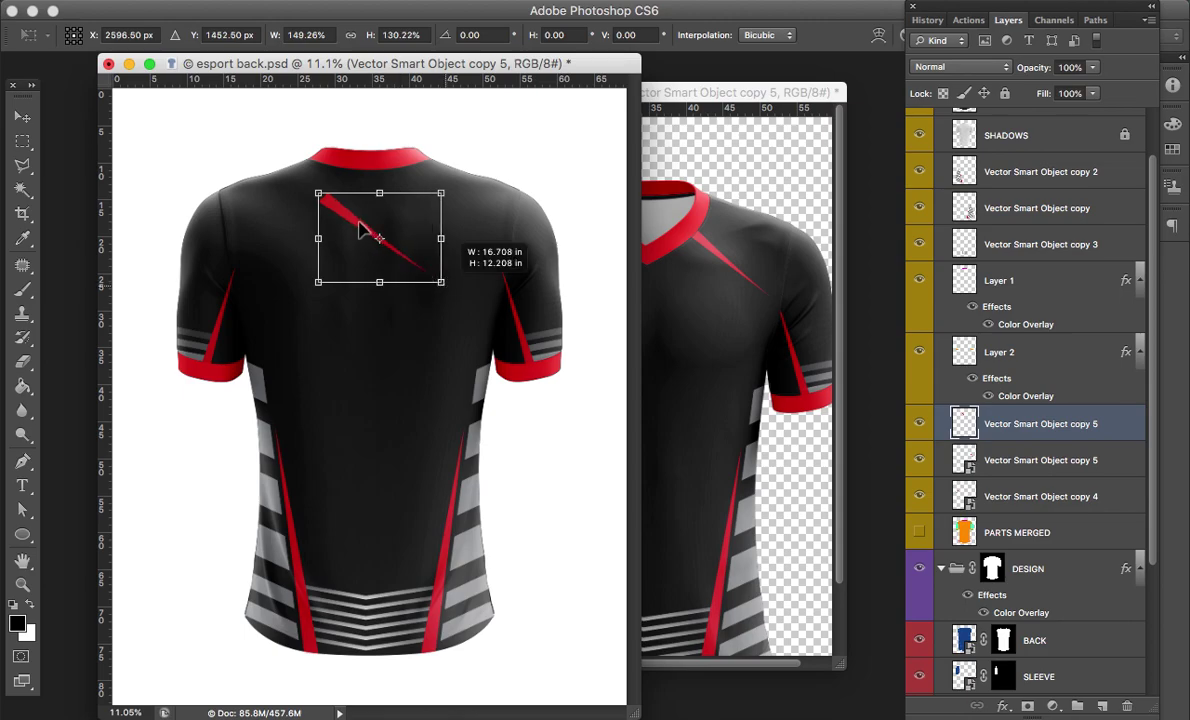
pyautogui.moveTo(368, 218)
pyautogui.mouseDown()
pyautogui.moveTo(420, 185)
pyautogui.moveTo(399, 188)
pyautogui.mouseUp()
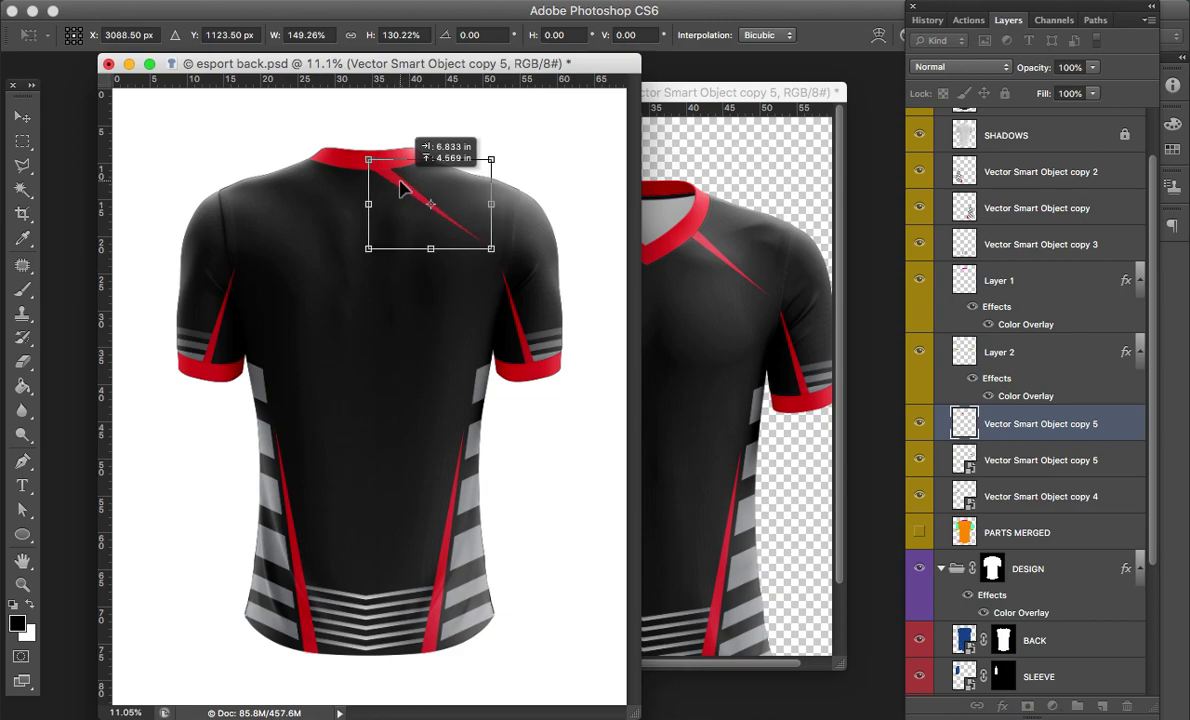
pyautogui.moveTo(399, 188); pyautogui.dragTo(399, 188)
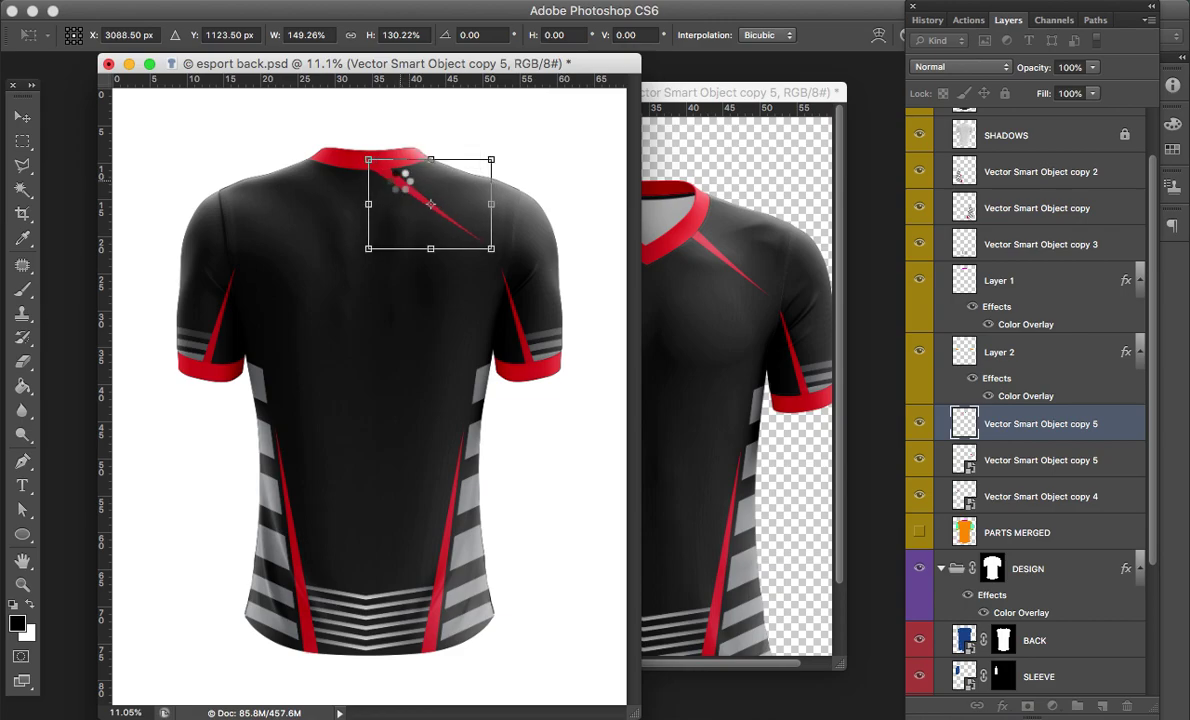
pyautogui.press('Return')
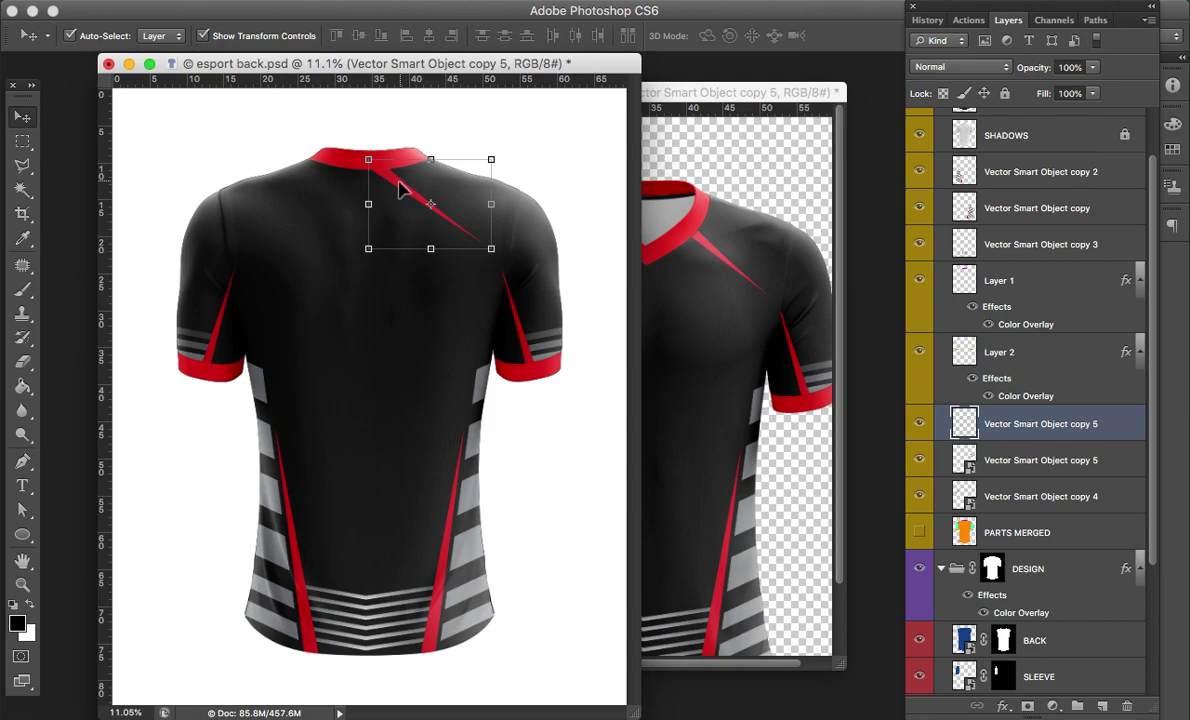
# Step: Duplicate the shoulder stripe, flip it horizontally, and place it left to form an X
pyautogui.moveTo(397, 191); pyautogui.dragTo(314, 196)
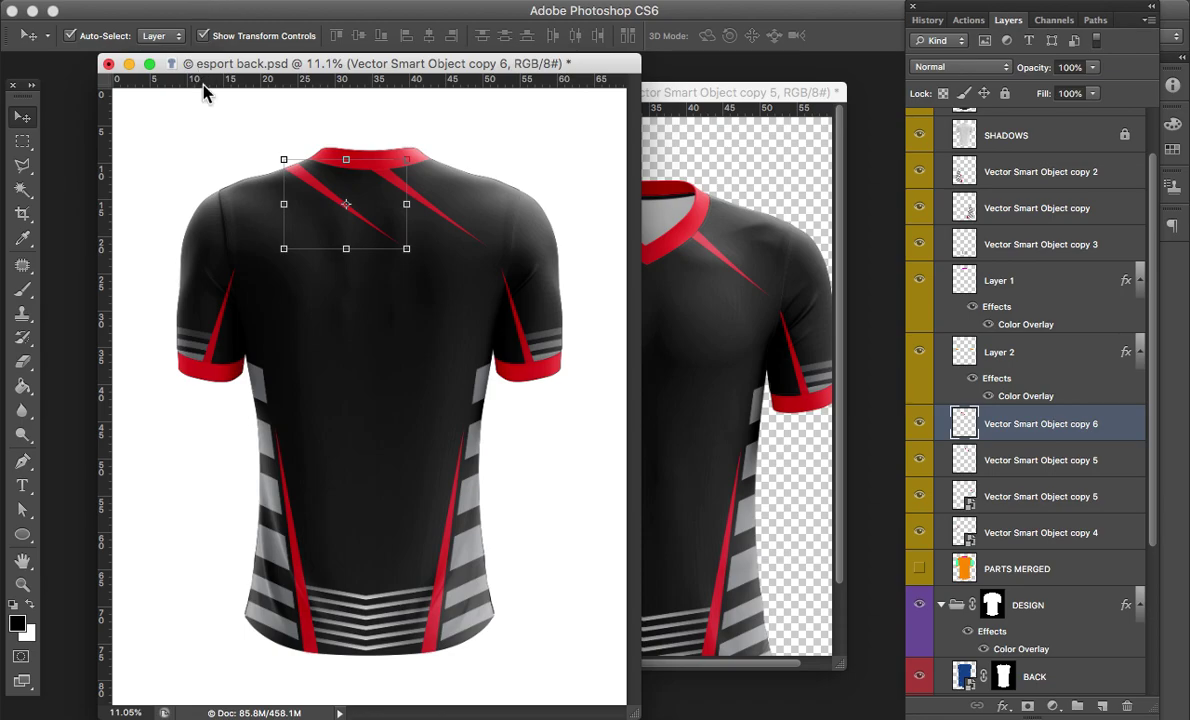
pyautogui.click(188, 2)
pyautogui.moveTo(260, 399)
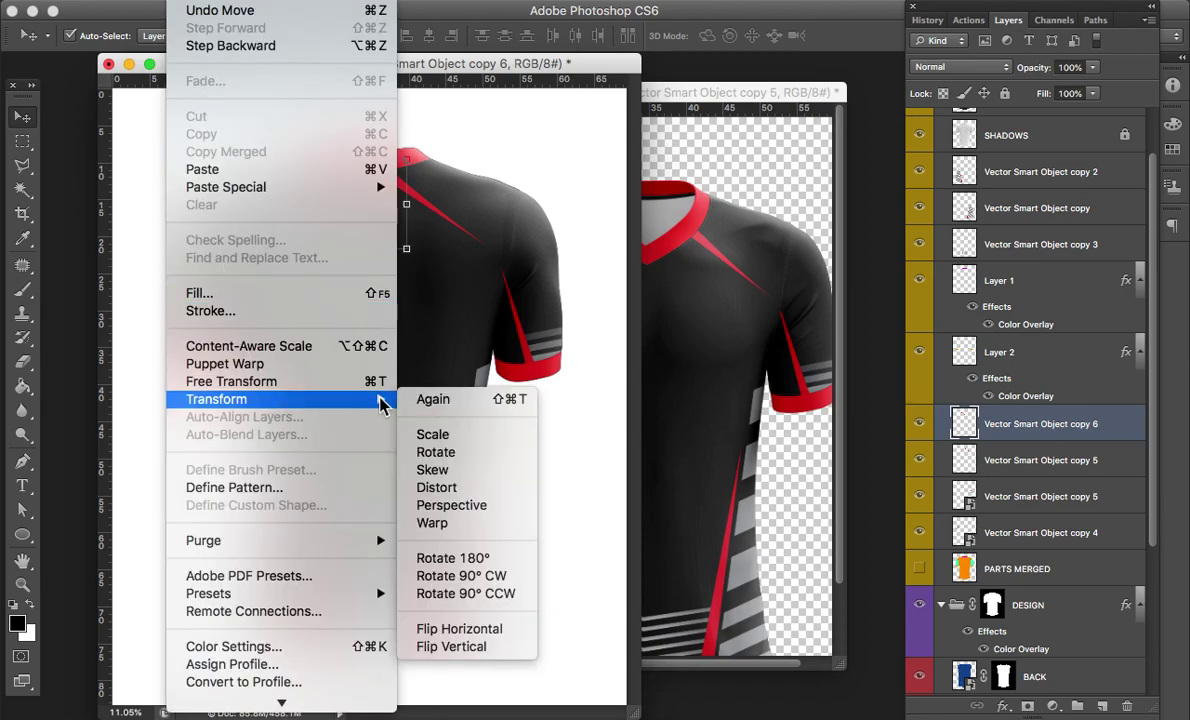
pyautogui.click(450, 632)
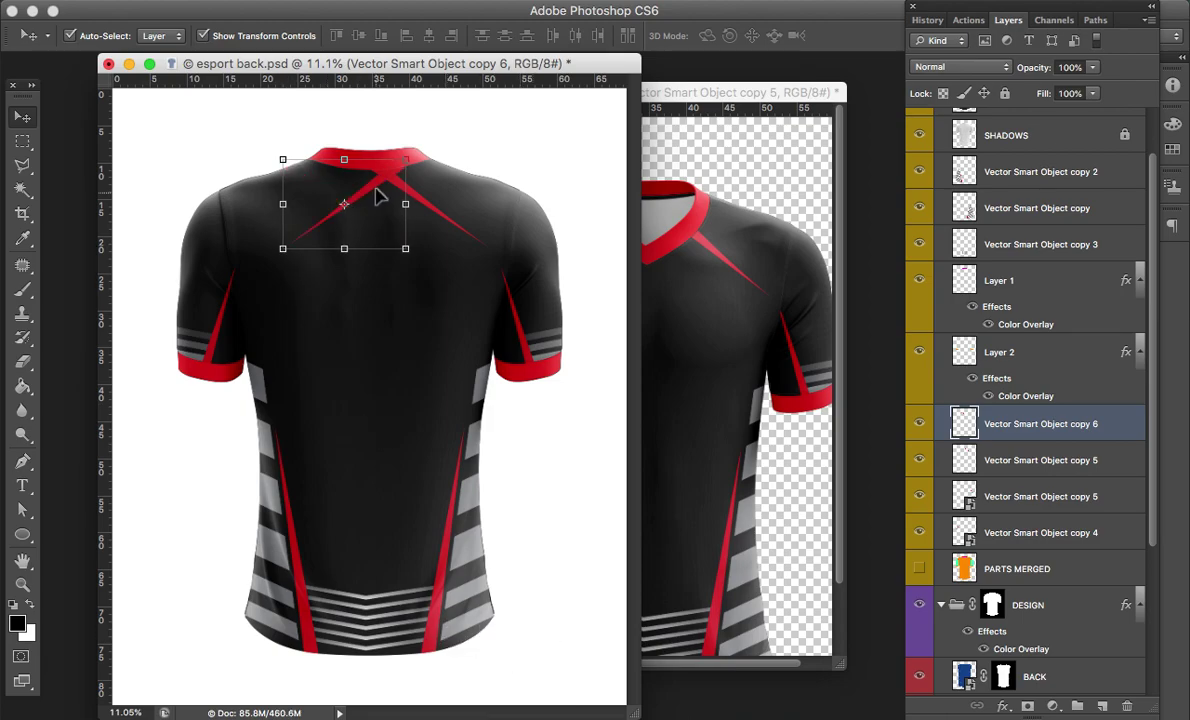
pyautogui.moveTo(340, 192); pyautogui.dragTo(340, 192)
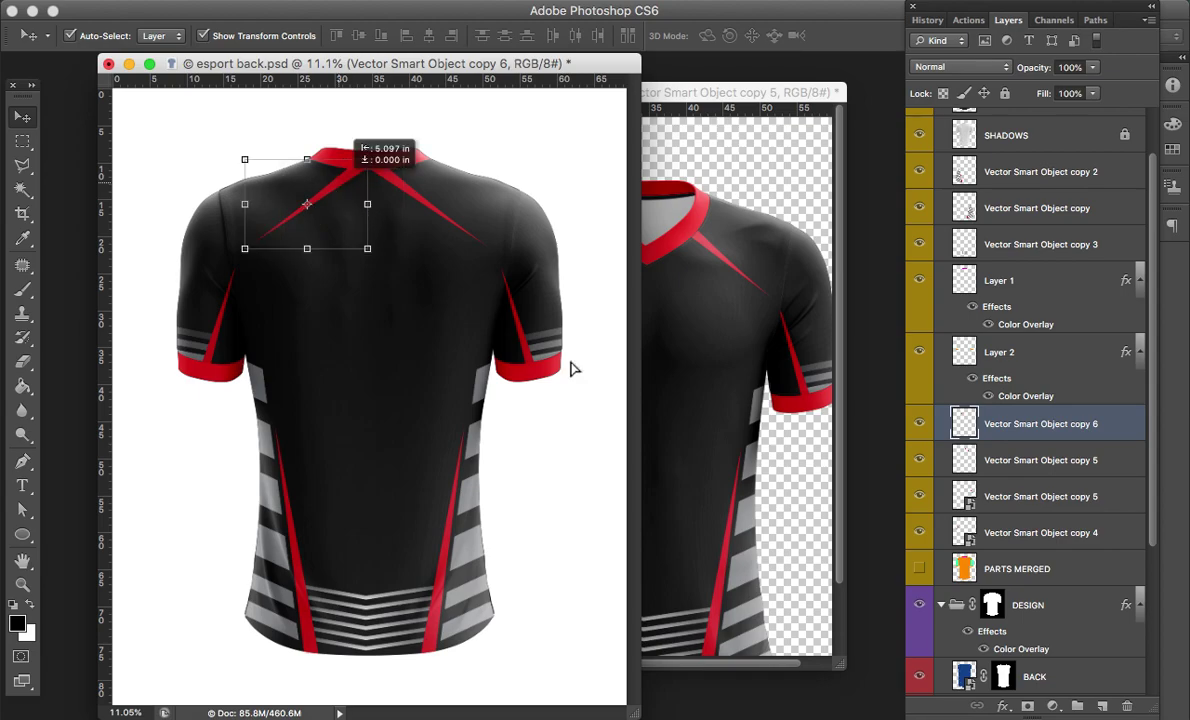
pyautogui.click(590, 490)
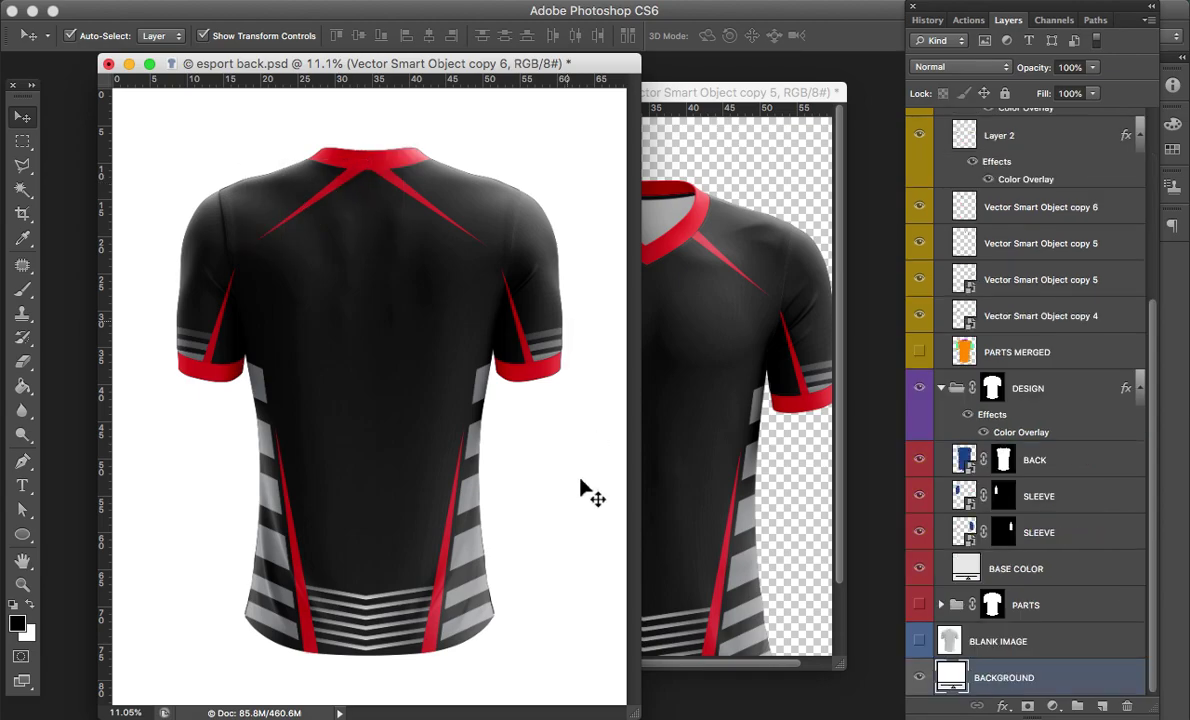
pyautogui.press('a')
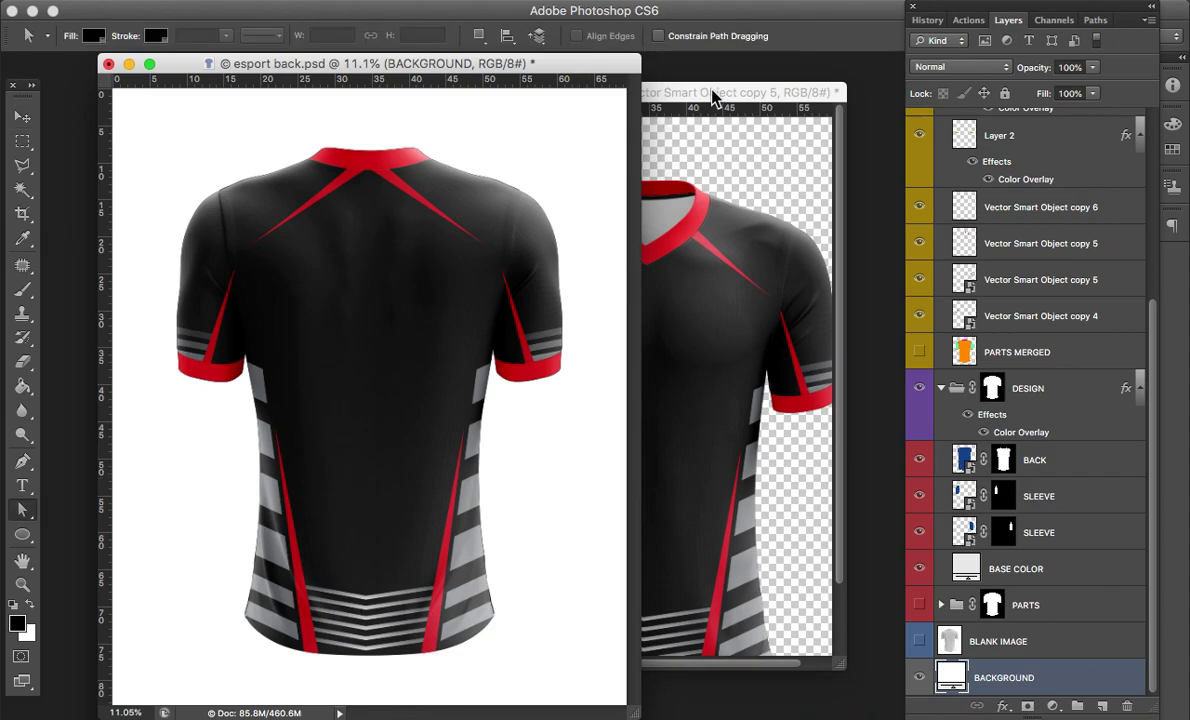
# Step: Show the front mockup's white BACKGROUND, zoom the back to 8.33%, and arrange both jerseys side by side
pyautogui.moveTo(713, 97); pyautogui.dragTo(447, 97)
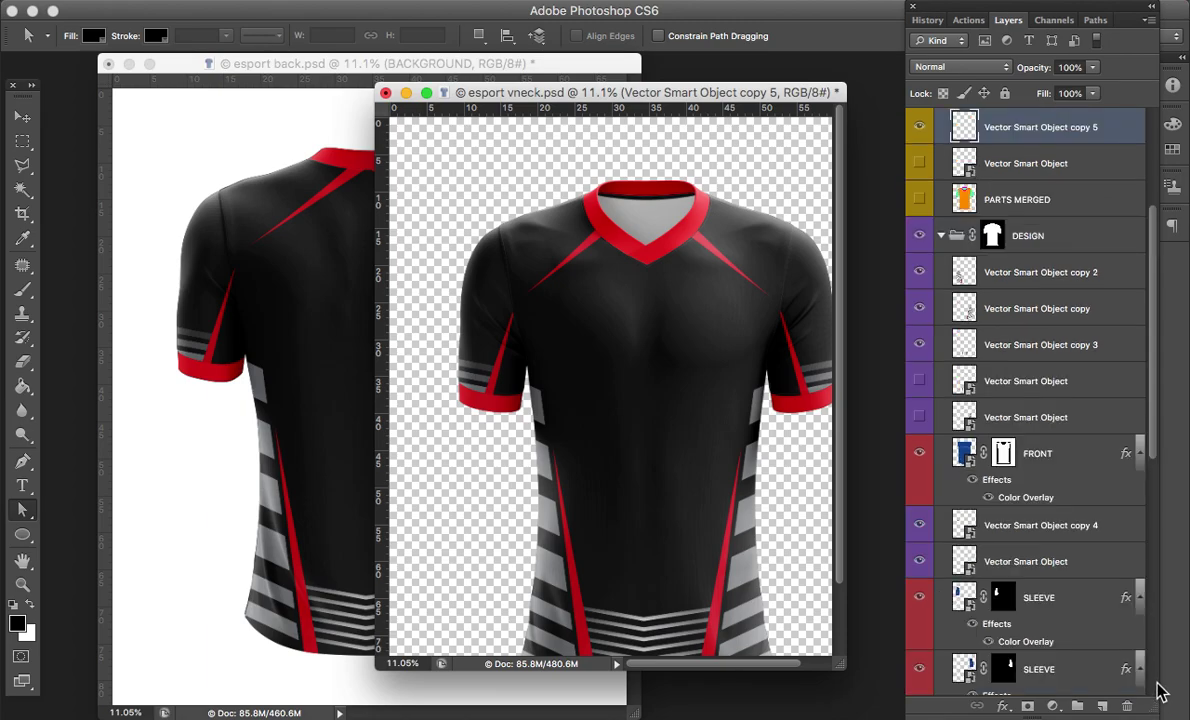
pyautogui.scroll(-10, 1080, 640)
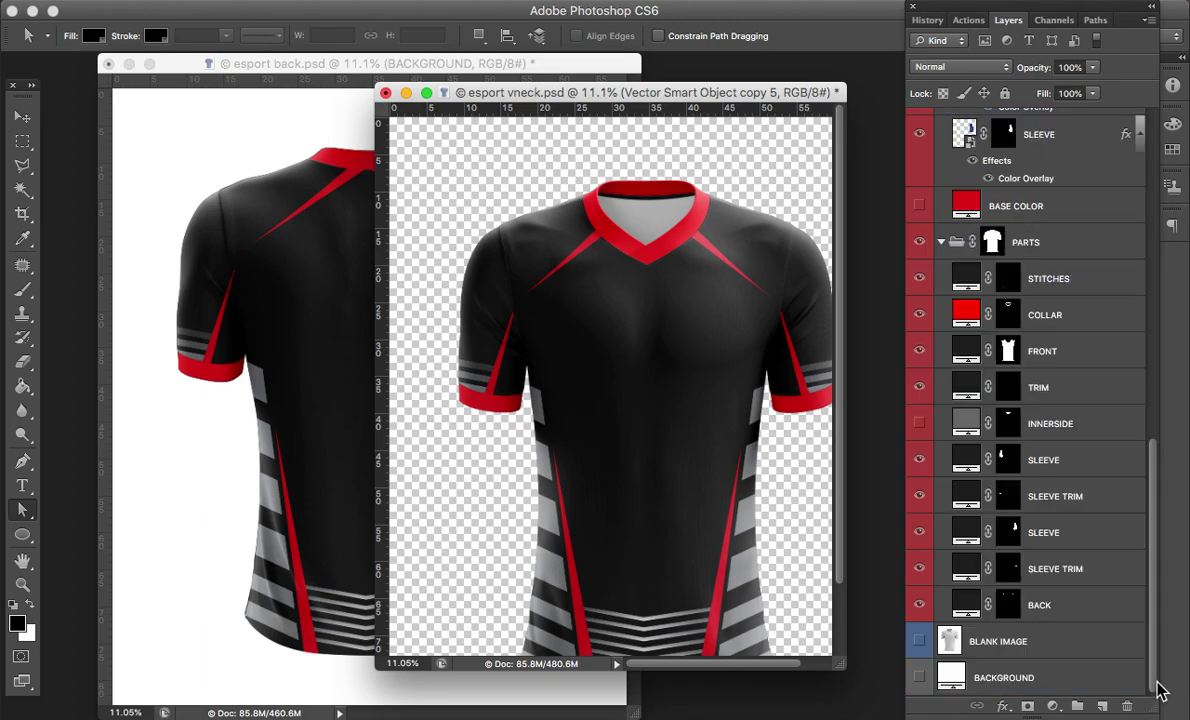
pyautogui.click(920, 678)
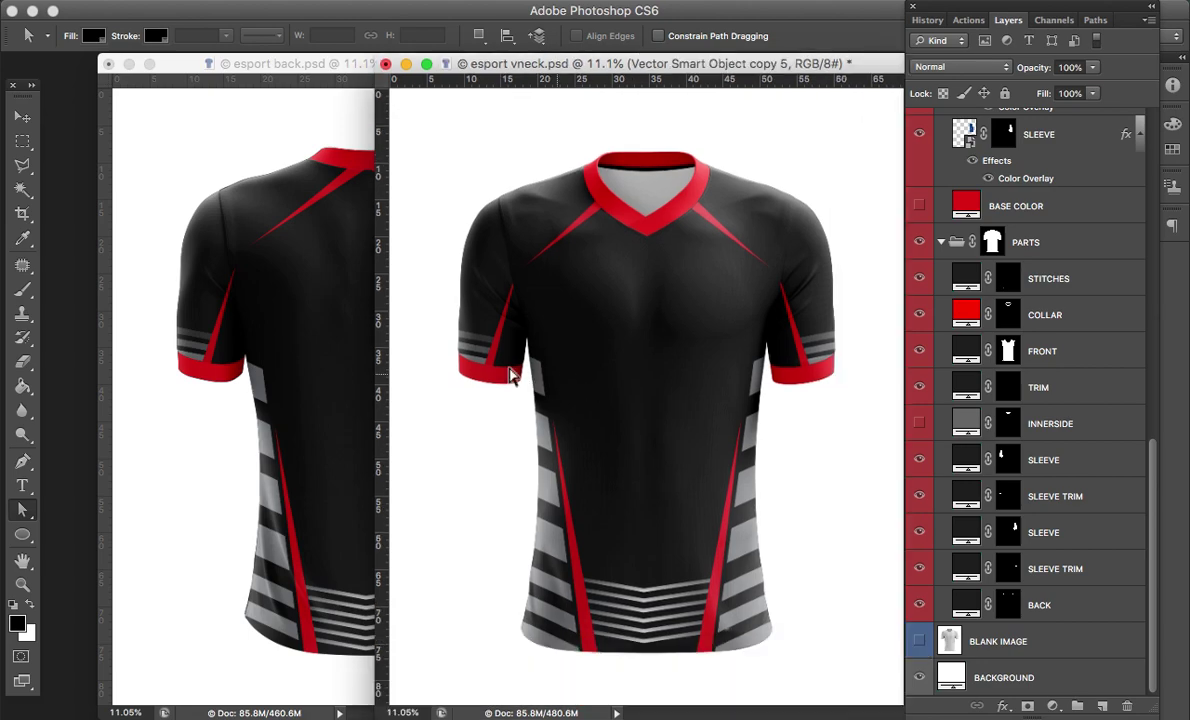
pyautogui.click(360, 68)
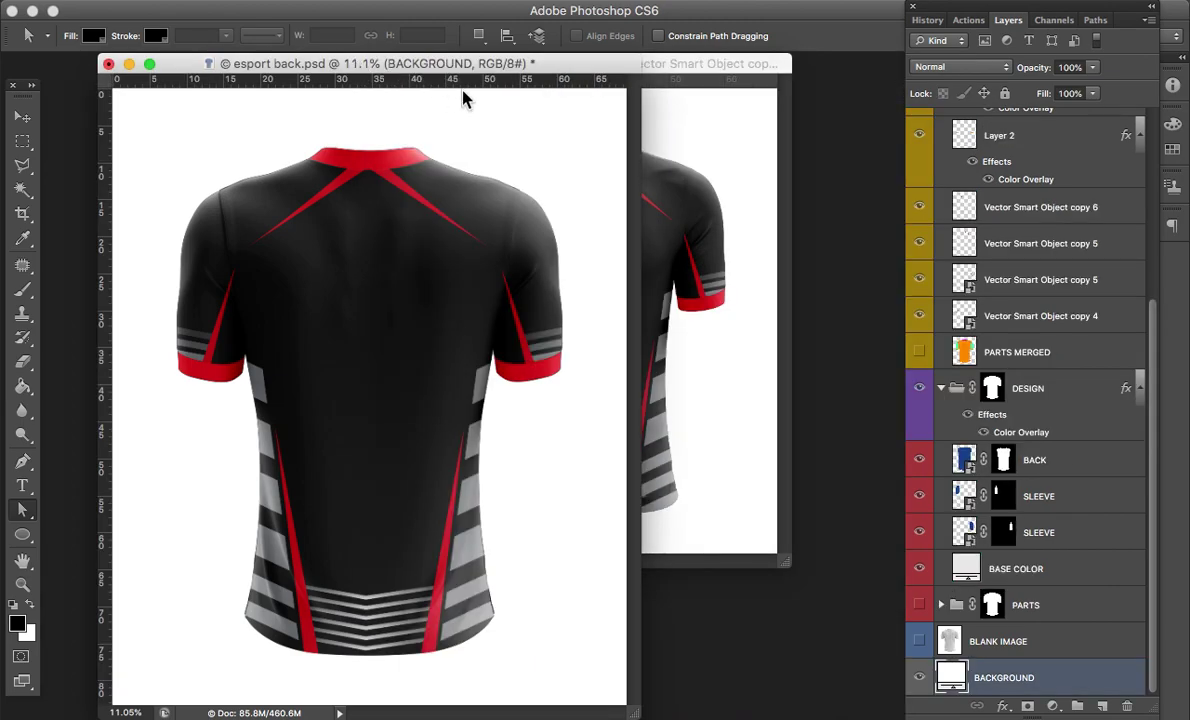
pyautogui.press('super+minus')
pyautogui.moveTo(640, 80)
pyautogui.mouseDown()
pyautogui.moveTo(673, 89)
pyautogui.moveTo(705, 77)
pyautogui.mouseUp()
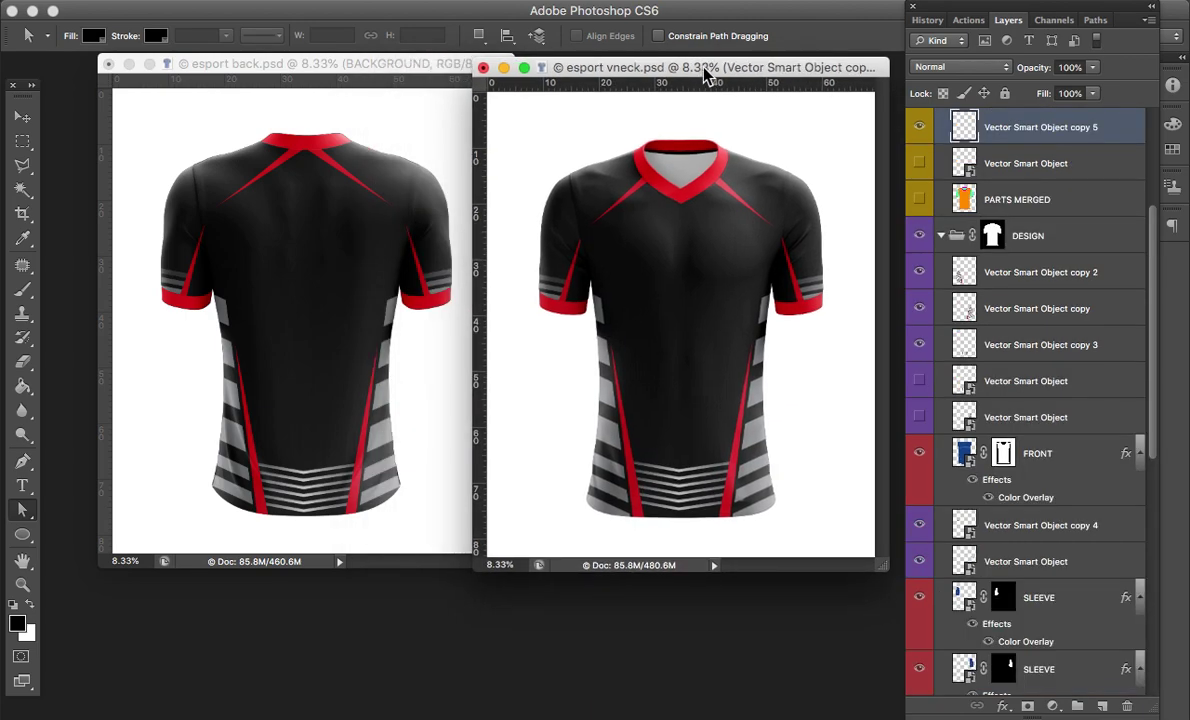